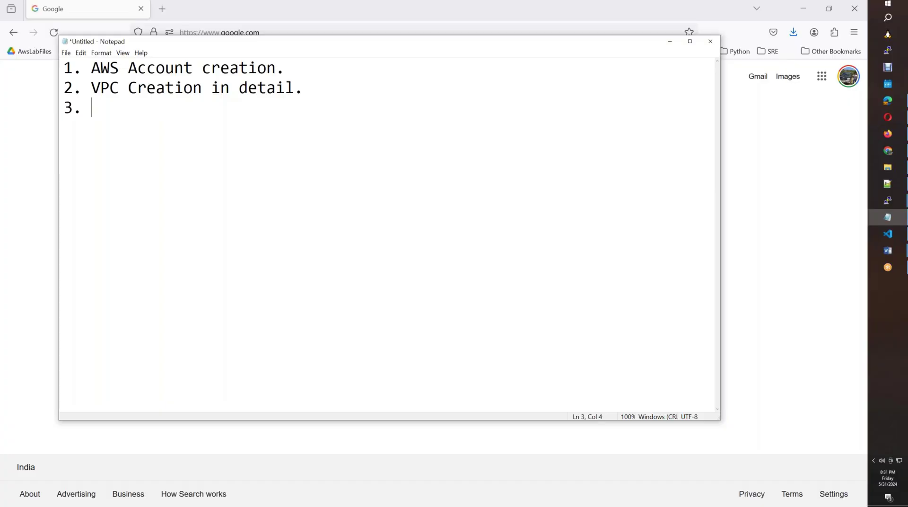
Step: Type 'IP Addressing & Subnetting.' and move it up to become topic 2
{"action": "type", "text": "IP Addressing "}
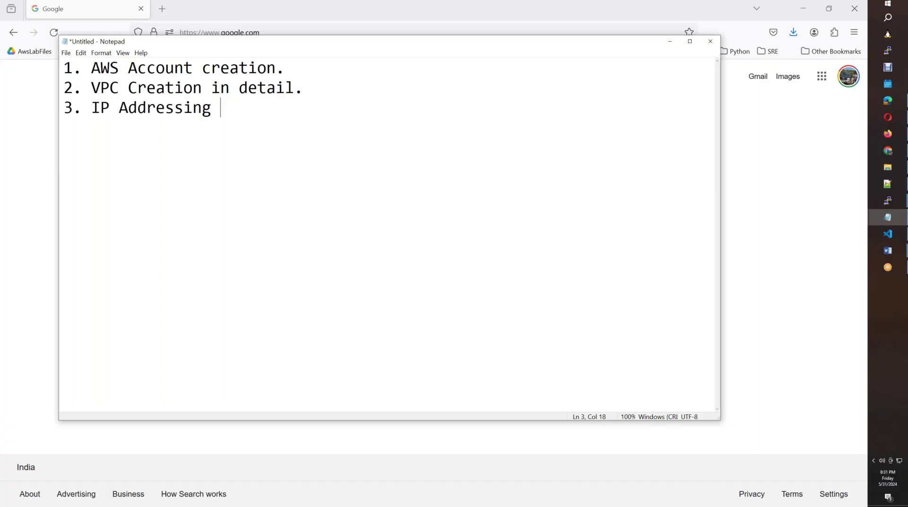
{"action": "type", "text": "& Subnetting"}
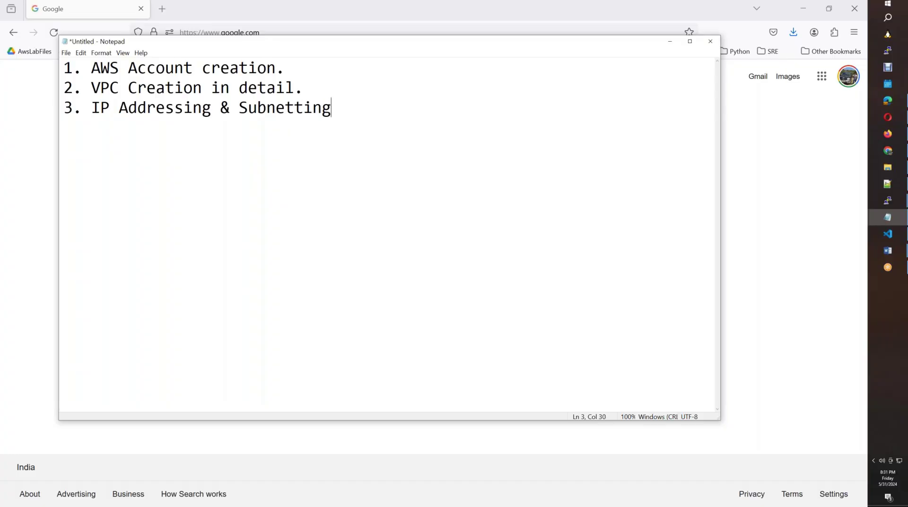
{"action": "type", "text": "."}
{"action": "key", "text": "shift+Left"}
{"action": "key", "text": "shift+Left"}
{"action": "key", "text": "shift+Left"}
{"action": "key", "text": "shift+Left"}
{"action": "key", "text": "shift+Left"}
{"action": "key", "text": "shift+Left"}
{"action": "key", "text": "shift+Left"}
{"action": "key", "text": "shift+Left"}
{"action": "key", "text": "shift+Left"}
{"action": "key", "text": "shift+Left"}
{"action": "left_click", "coordinate": [93, 110], "text": "shift"}
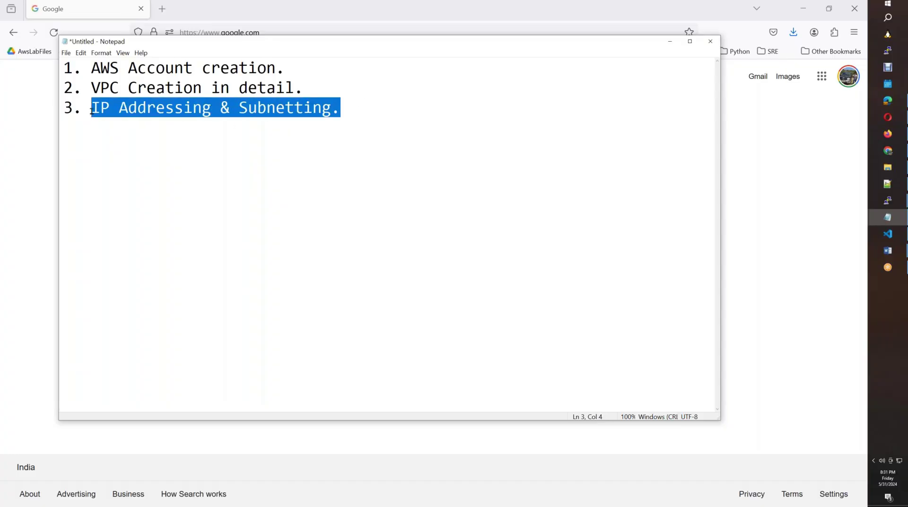
{"action": "key", "text": "ctrl+x"}
{"action": "left_click", "coordinate": [92, 87]}
{"action": "key", "text": "ctrl+v"}
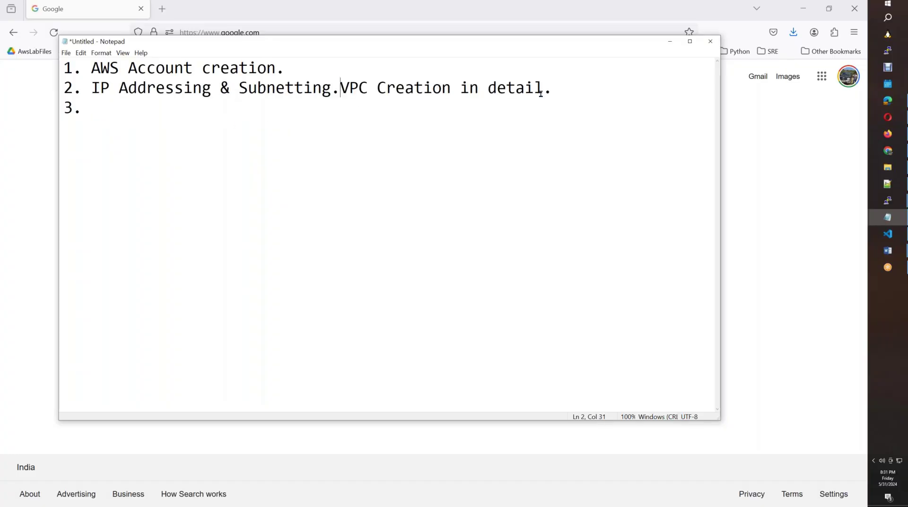
Step: Move 'VPC Creation in detail.' to line 3 and add '4. VPC Peering.' below it
{"action": "left_click_drag", "start_coordinate": [596, 92], "coordinate": [342, 90]}
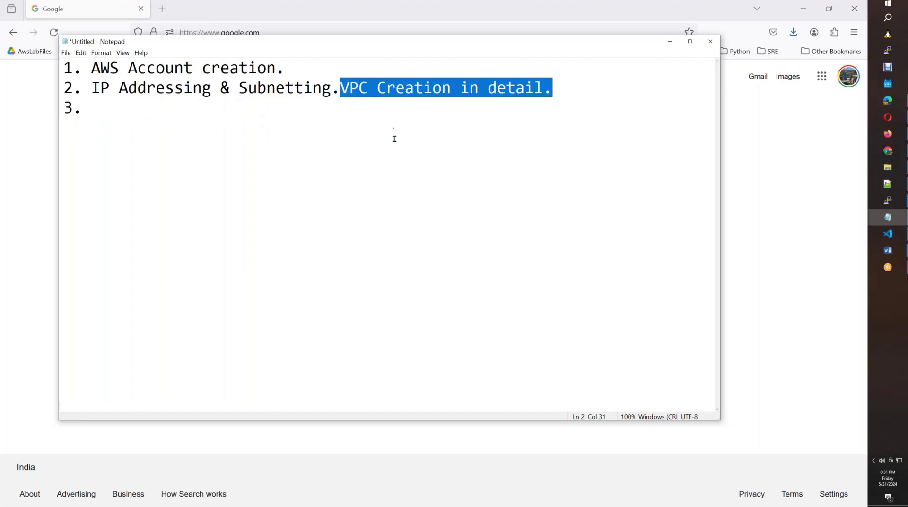
{"action": "key", "text": "ctrl+x"}
{"action": "left_click", "coordinate": [115, 109]}
{"action": "key", "text": "ctrl+v"}
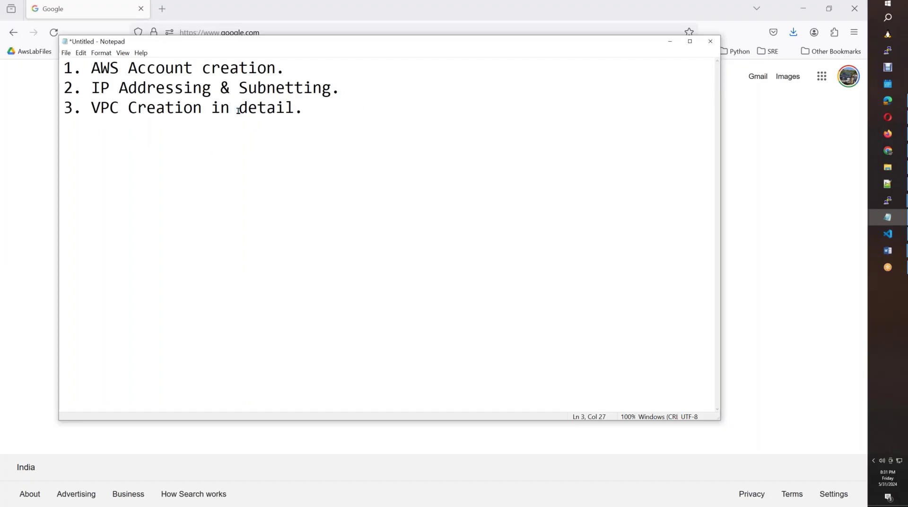
{"action": "key", "text": "Return"}
{"action": "type", "text": "4. VPC Pee"}
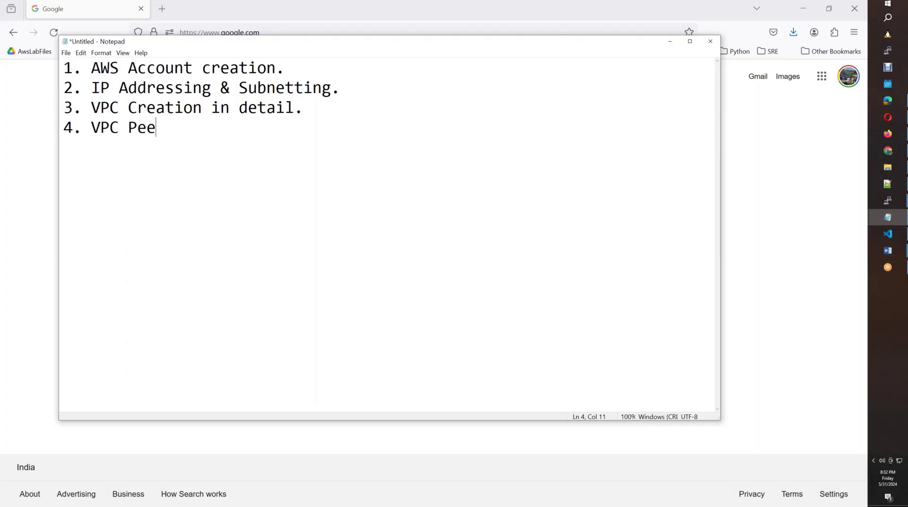
{"action": "type", "text": "ring"}
{"action": "type", "text": "."}
Step: Add topic 5, 'Public & Private Subnets, EIP and NAT gateway.'
{"action": "key", "text": "Return"}
{"action": "type", "text": "5. VPC"}
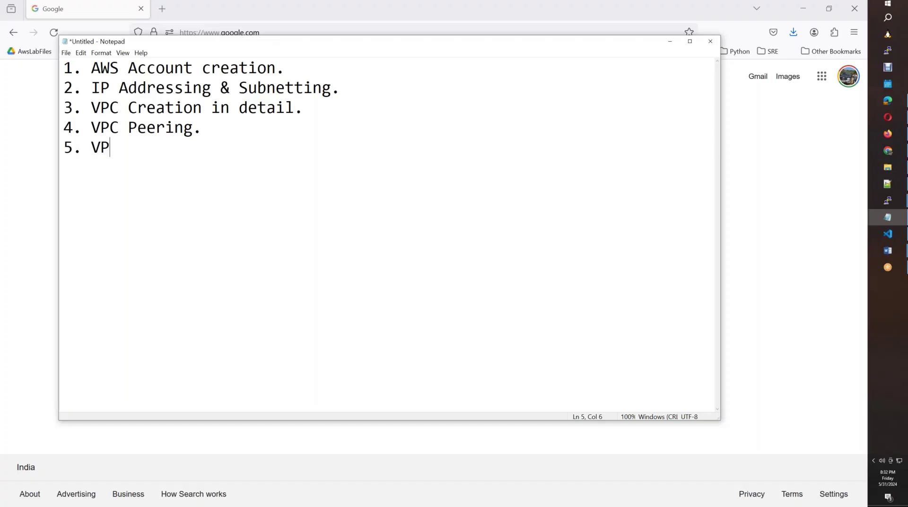
{"action": "key", "text": "BackSpace"}
{"action": "key", "text": "BackSpace"}
{"action": "key", "text": "BackSpace"}
{"action": "type", "text": "Public &"}
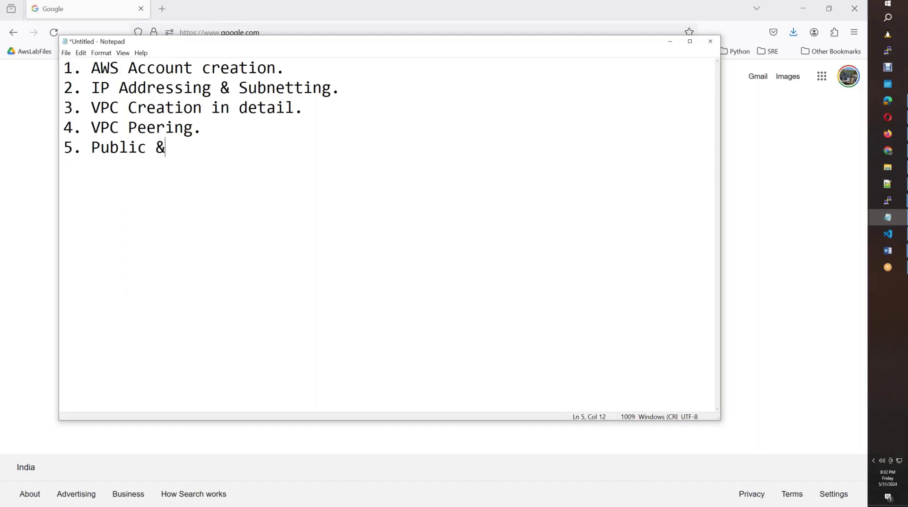
{"action": "type", "text": " Private Sub"}
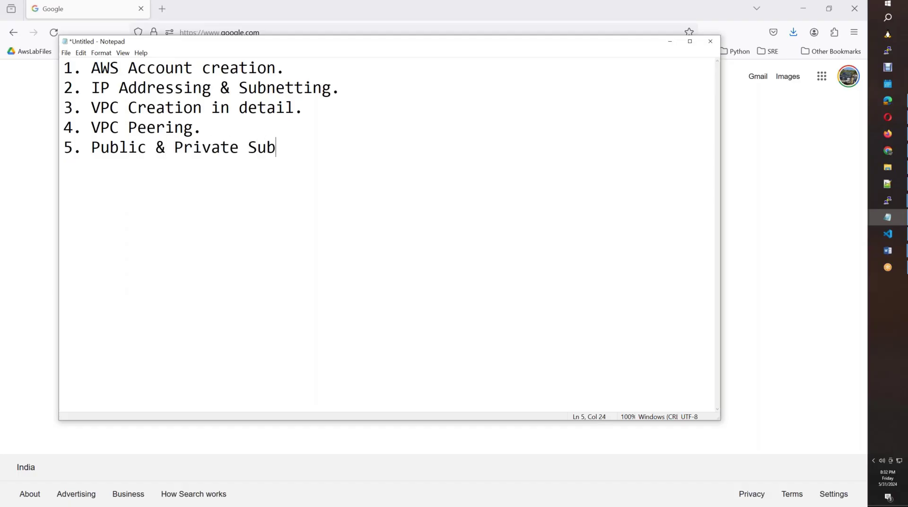
{"action": "type", "text": "nets, EIP and "}
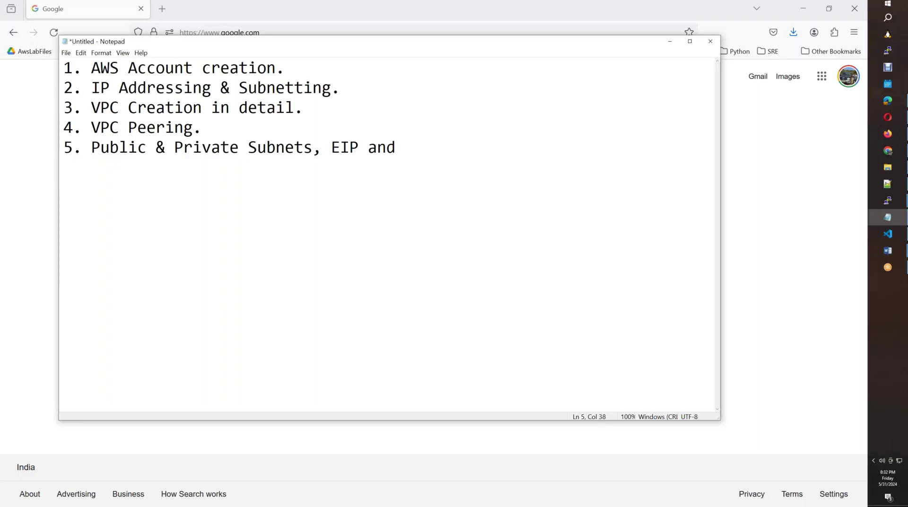
{"action": "type", "text": "NAT gateway."}
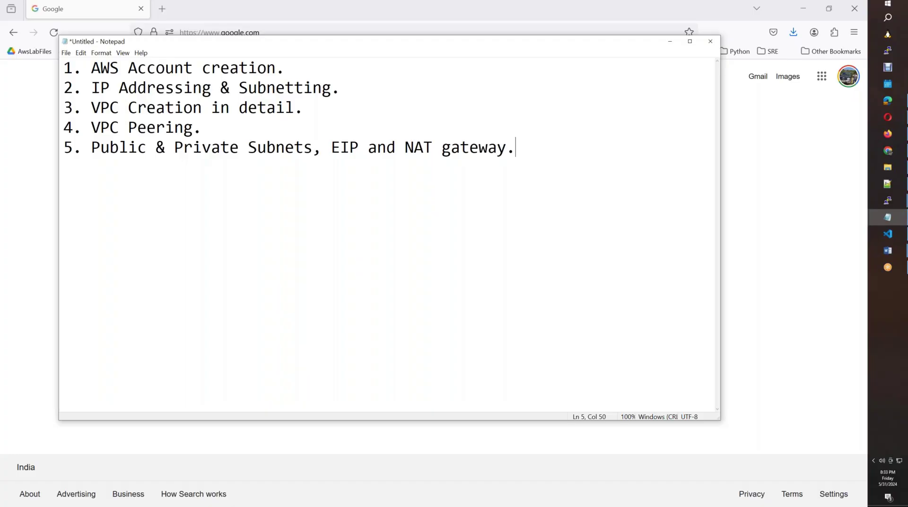
Step: Start numbered line 6 and bring the web browser forward
{"action": "key", "text": "Return"}
{"action": "type", "text": "6."}
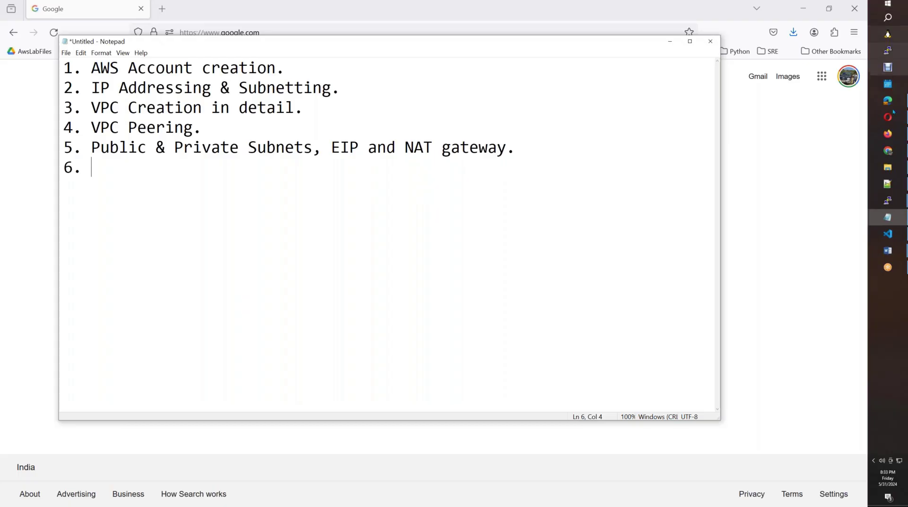
{"action": "left_click", "coordinate": [888, 134]}
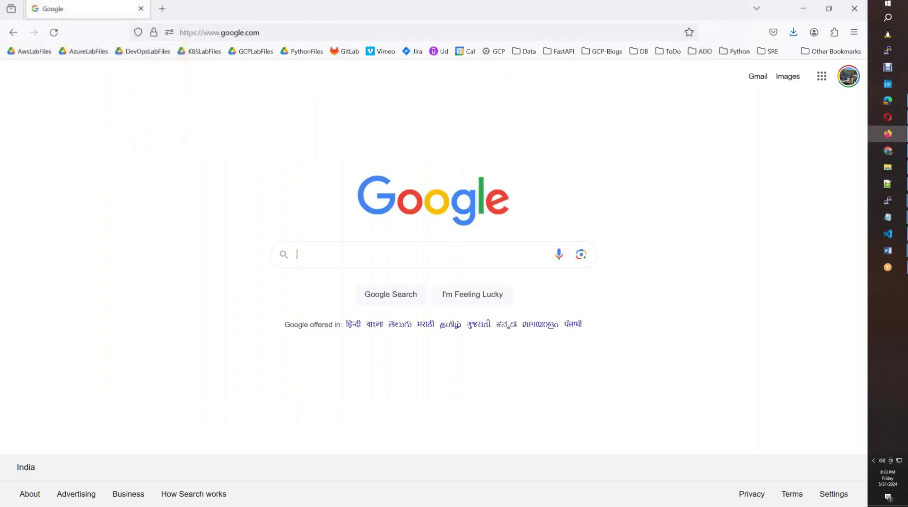
Step: Load the ICICI Bank website in a new tab, then return to the Notepad topic list
{"action": "left_click", "coordinate": [158, 14]}
{"action": "type", "text": "icicibank.com"}
{"action": "key", "text": "Return"}
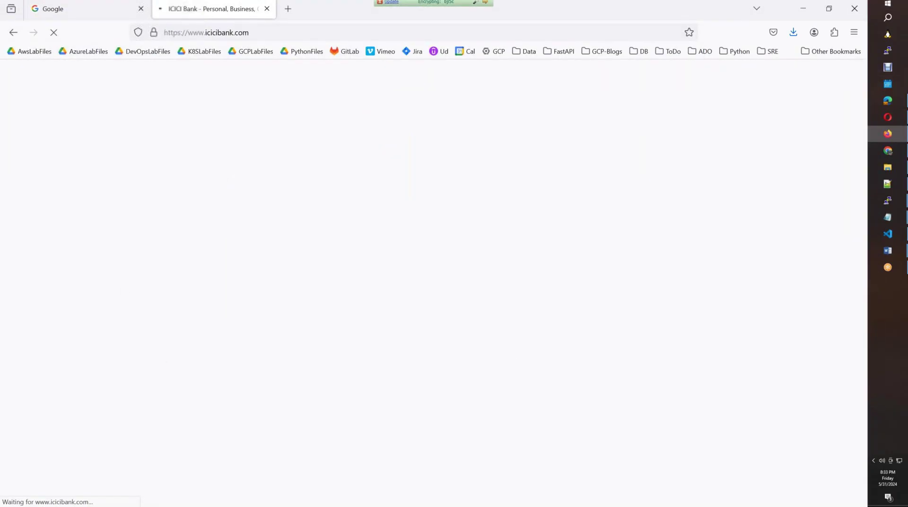
{"action": "left_click", "coordinate": [298, 34]}
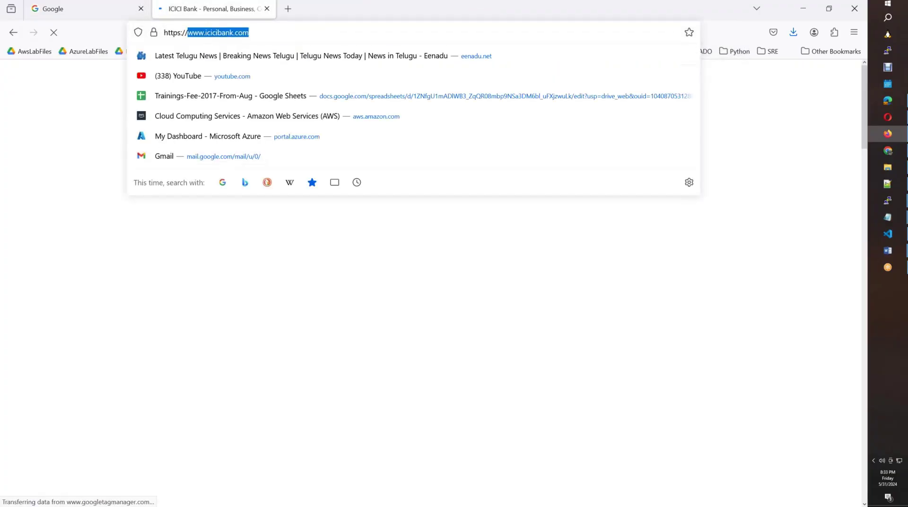
{"action": "left_click", "coordinate": [325, 15]}
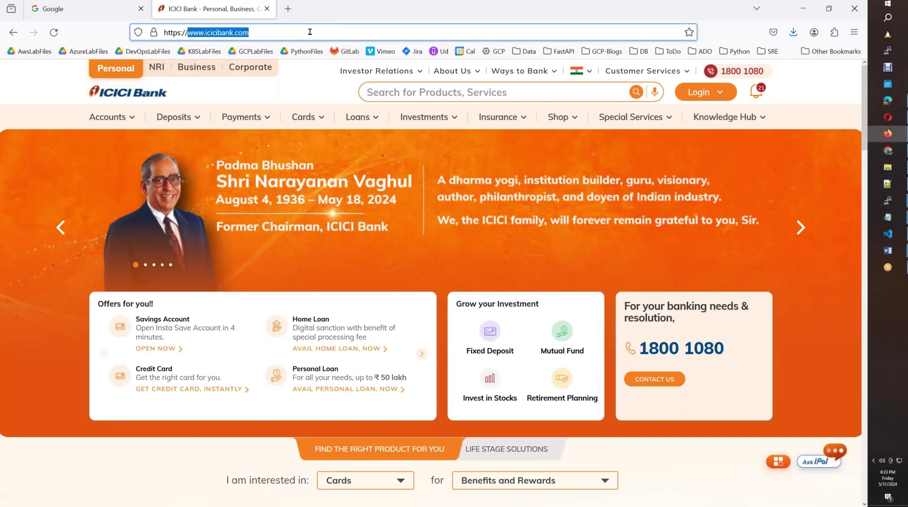
{"action": "key", "text": "alt+Tab"}
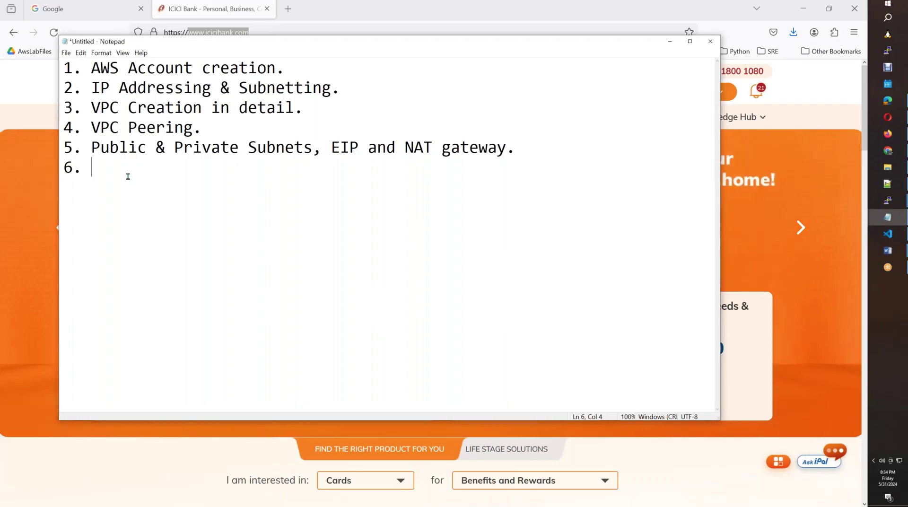
Step: Write line 6 as 'Purchasing Domain Name from Godaddy and Integrate it with AWS Route53.'
{"action": "type", "text": "Purcha"}
{"action": "key", "text": "BackSpace"}
{"action": "key", "text": "BackSpace"}
{"action": "key", "text": "BackSpace"}
{"action": "type", "text": "chasing "}
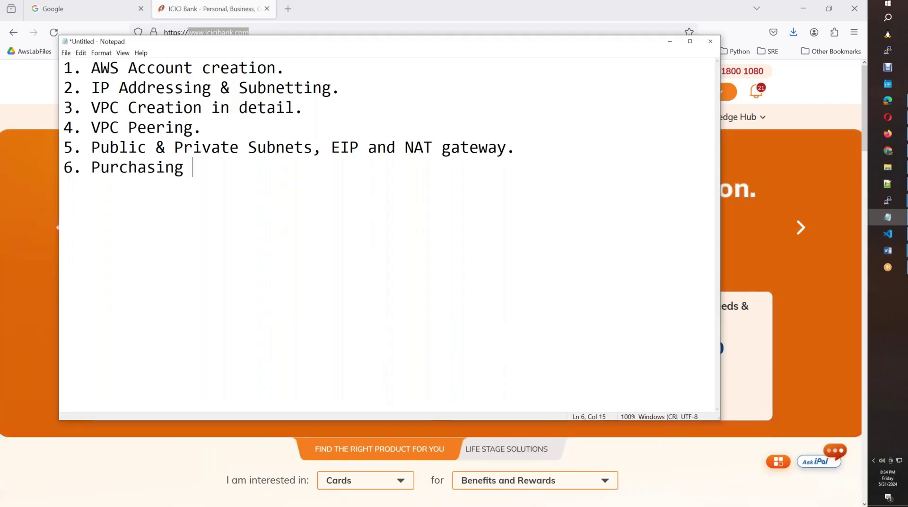
{"action": "type", "text": "Domain N"}
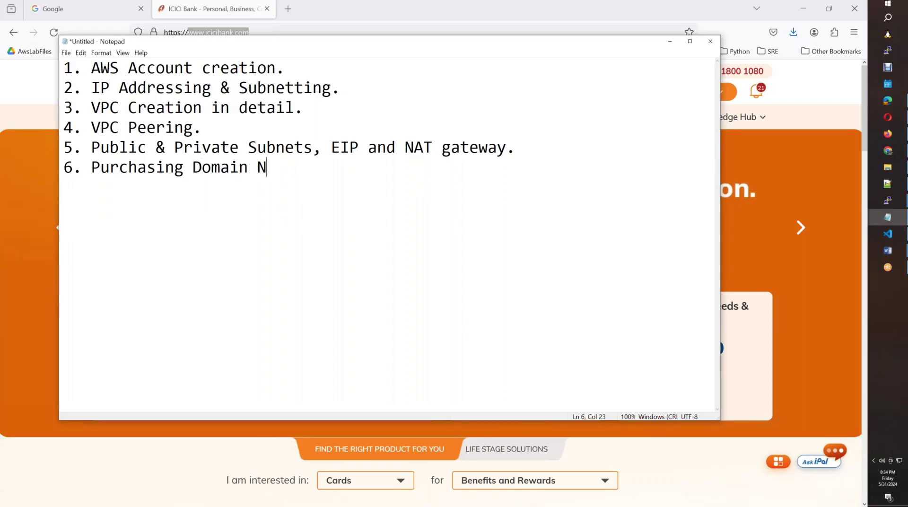
{"action": "type", "text": "ame and C"}
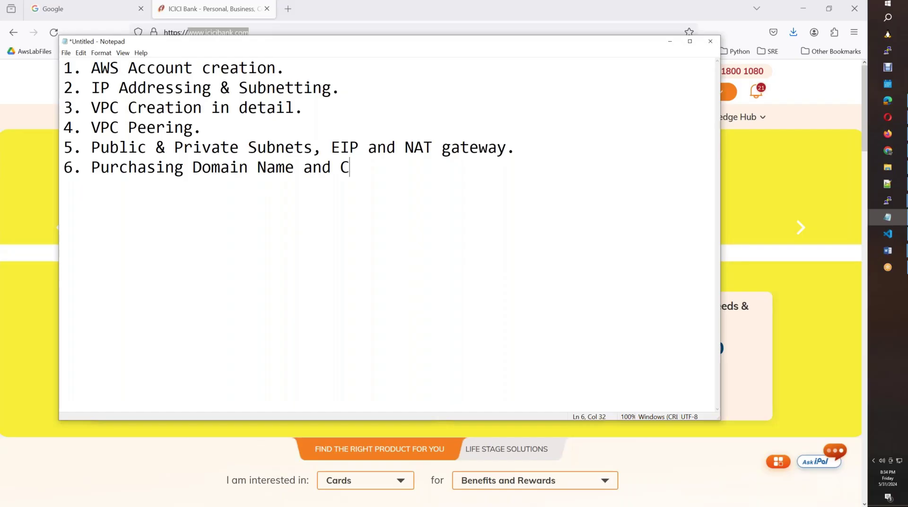
{"action": "key", "text": "BackSpace"}
{"action": "type", "text": "I"}
{"action": "type", "text": "ntegrating"}
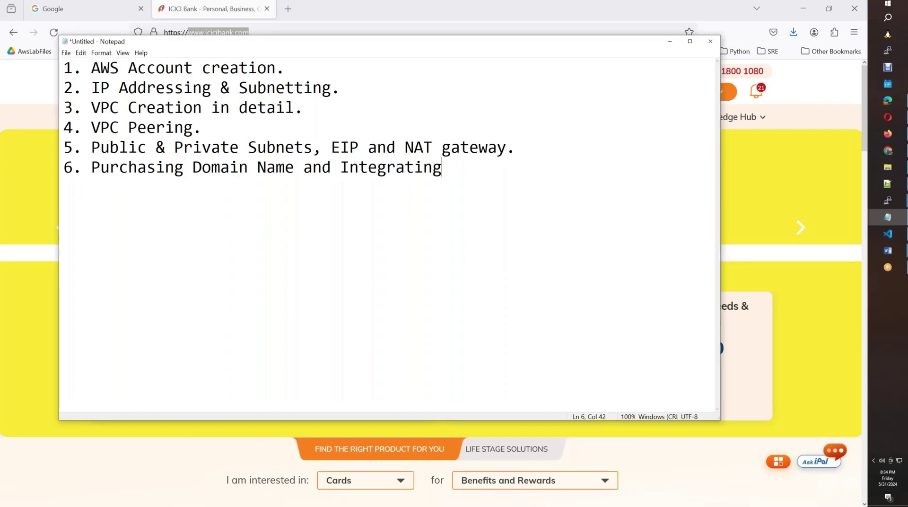
{"action": "key", "text": "BackSpace"}
{"action": "key", "text": "BackSpace"}
{"action": "key", "text": "BackSpace"}
{"action": "key", "text": "BackSpace"}
{"action": "key", "text": "BackSpace"}
{"action": "key", "text": "BackSpace"}
{"action": "key", "text": "BackSpace"}
{"action": "key", "text": "BackSpace"}
{"action": "key", "text": "BackSpace"}
{"action": "key", "text": "BackSpace"}
{"action": "key", "text": "BackSpace"}
{"action": "key", "text": "BackSpace"}
{"action": "key", "text": "BackSpace"}
{"action": "key", "text": "BackSpace"}
{"action": "key", "text": "BackSpace"}
{"action": "key", "text": "BackSpace"}
{"action": "type", "text": "f"}
{"action": "key", "text": "BackSpace"}
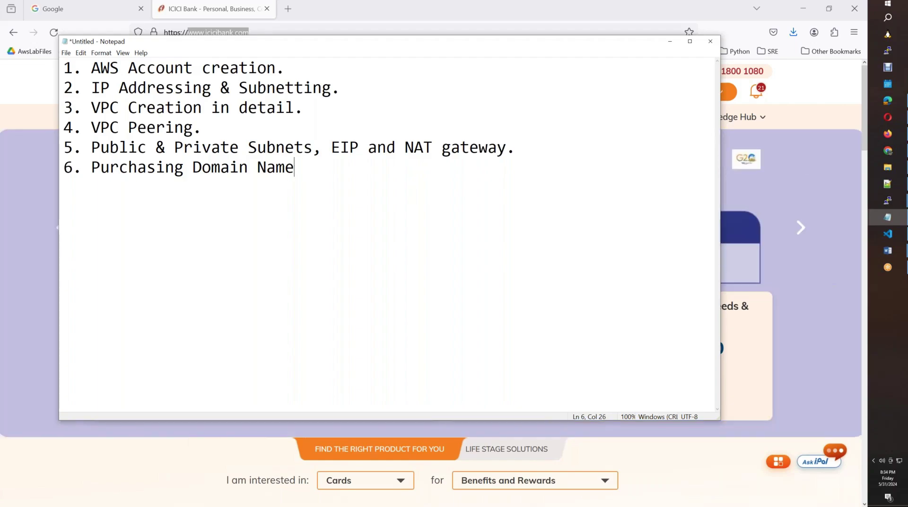
{"action": "type", "text": "from Godadd"}
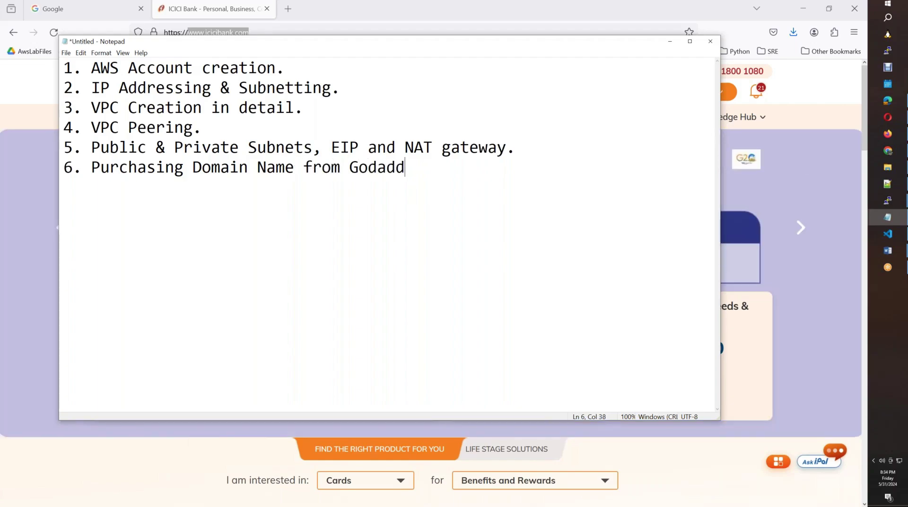
{"action": "type", "text": "y and Inte"}
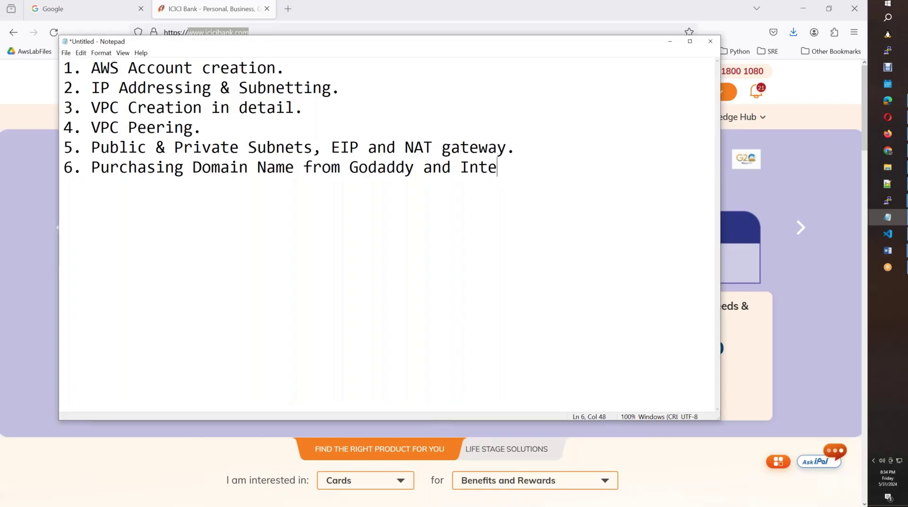
{"action": "type", "text": "grate them wit"}
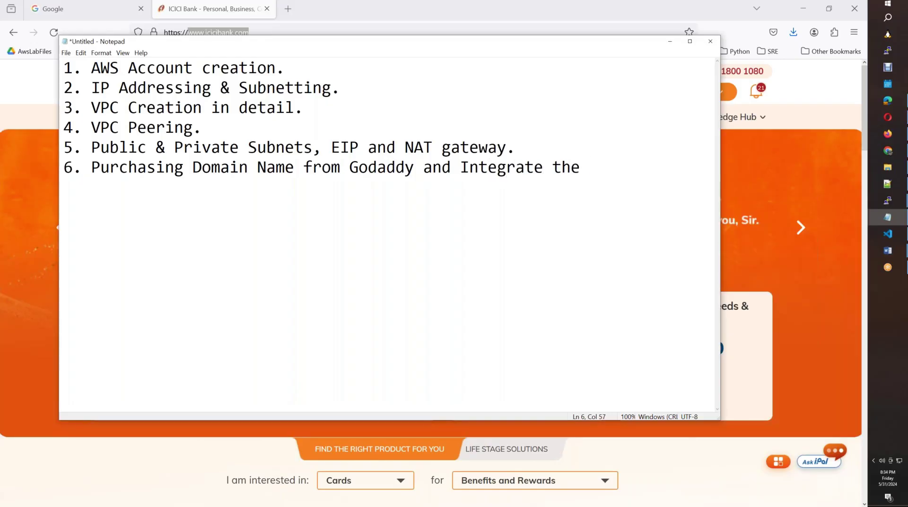
{"action": "key", "text": "BackSpace"}
{"action": "key", "text": "BackSpace"}
{"action": "key", "text": "BackSpace"}
{"action": "key", "text": "BackSpace"}
{"action": "key", "text": "BackSpace"}
{"action": "key", "text": "BackSpace"}
{"action": "key", "text": "BackSpace"}
{"action": "key", "text": "BackSpace"}
{"action": "type", "text": "it with AW"}
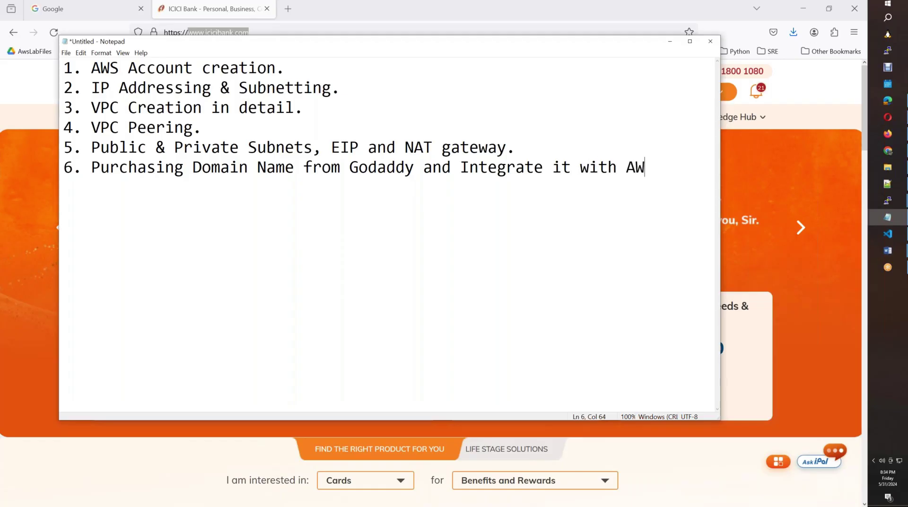
{"action": "type", "text": "S Ro"}
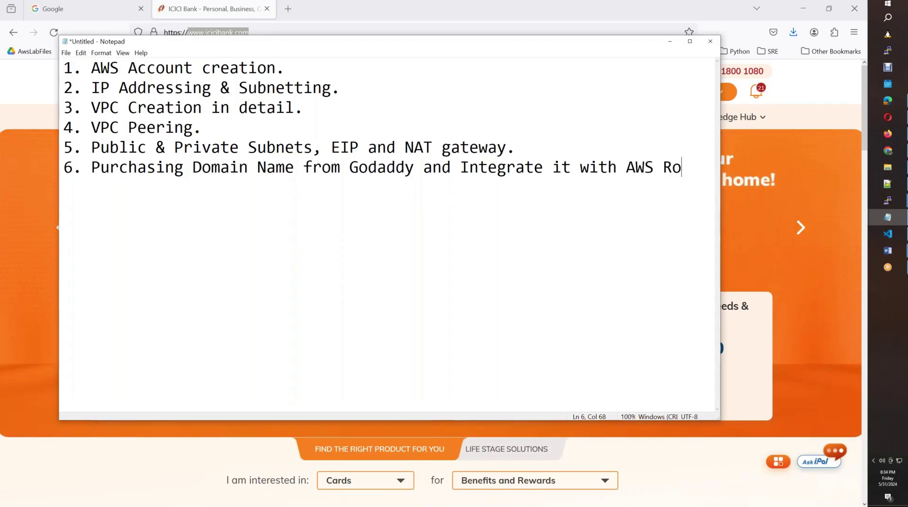
{"action": "type", "text": "ute53."}
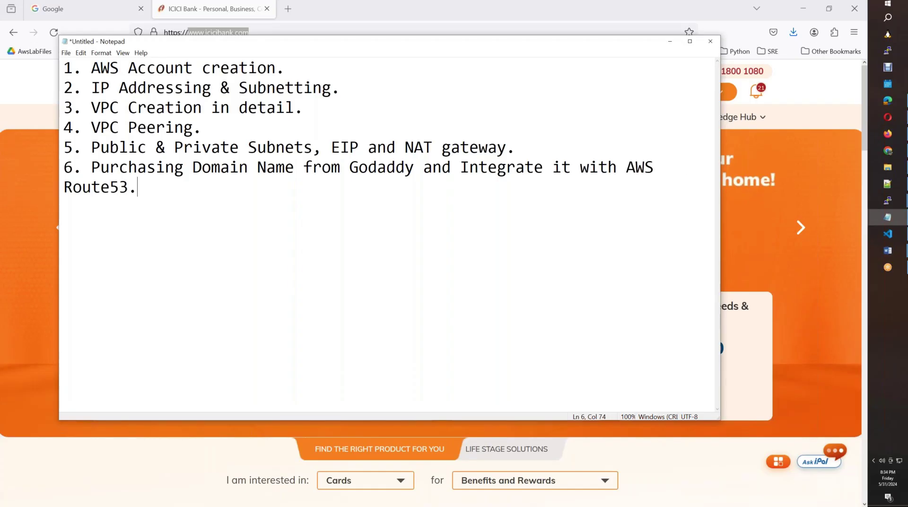
{"action": "left_click", "coordinate": [65, 189]}
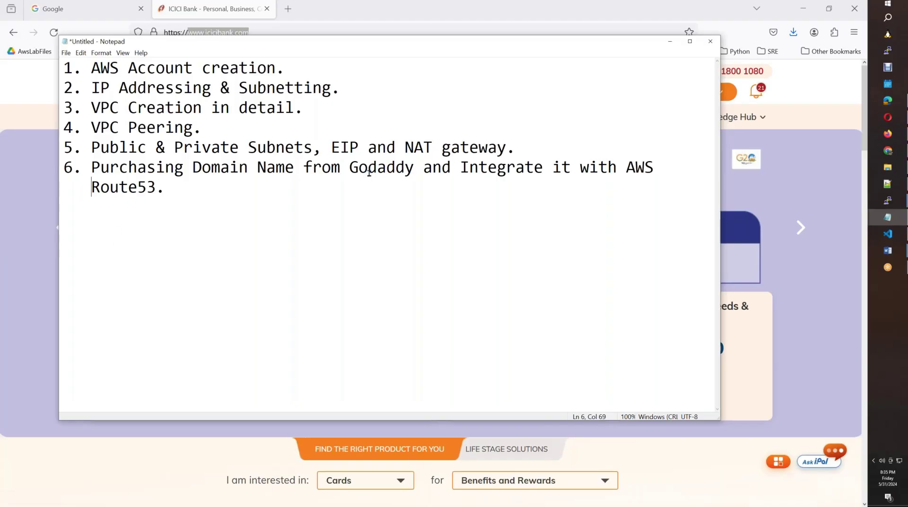
Step: Select the word 'Godaddy' in item 6, then return to the web browser
{"action": "left_click_drag", "start_coordinate": [350, 168], "coordinate": [414, 167]}
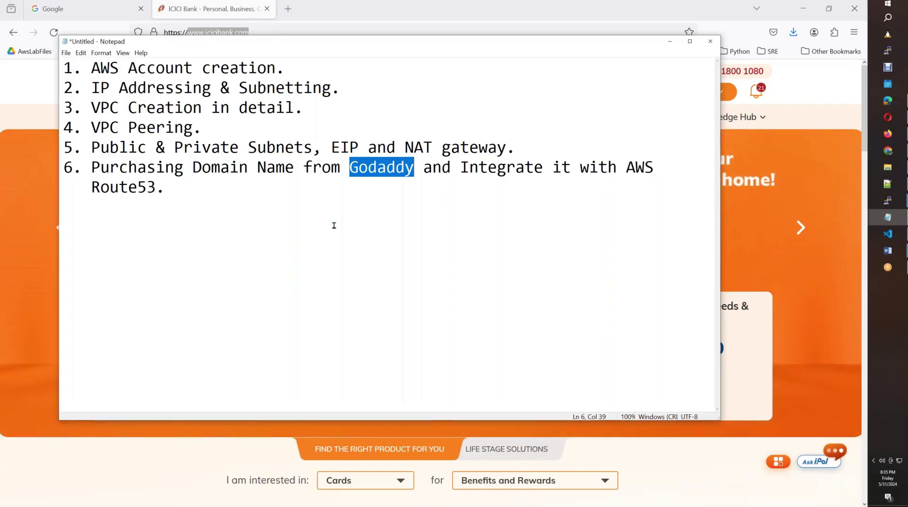
{"action": "left_click", "coordinate": [262, 32]}
Step: Go to GoDaddy's Domain Manager page via the 'god' address-bar suggestions
{"action": "type", "text": "god"}
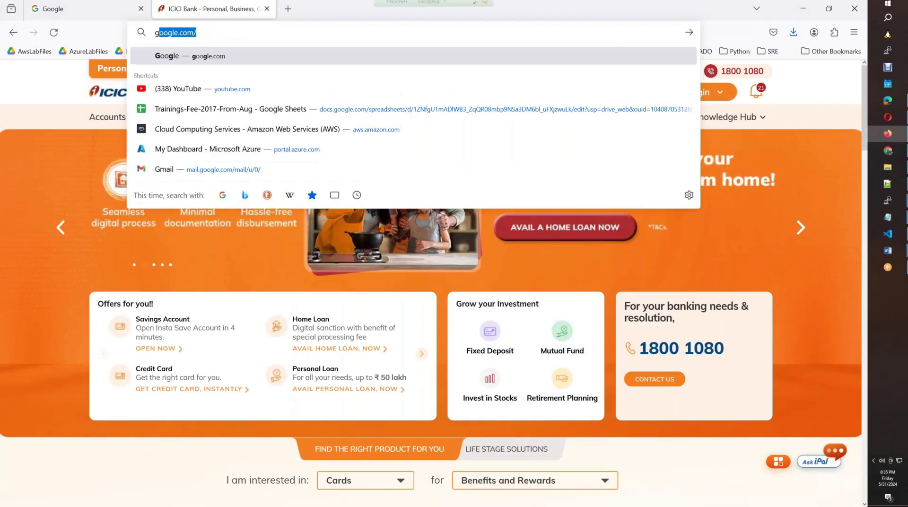
{"action": "key", "text": "Down"}
{"action": "key", "text": "Down"}
{"action": "key", "text": "Down"}
{"action": "key", "text": "Down"}
{"action": "key", "text": "Down"}
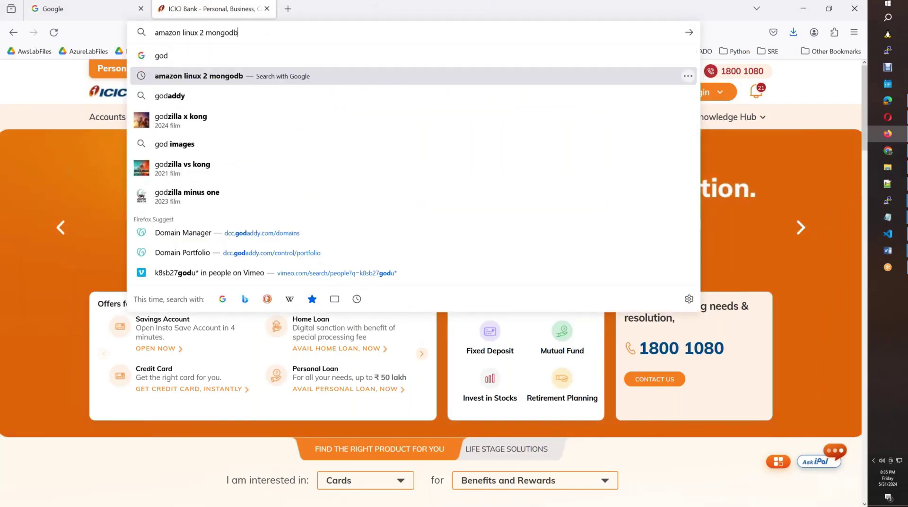
{"action": "key", "text": "Down"}
{"action": "key", "text": "Down"}
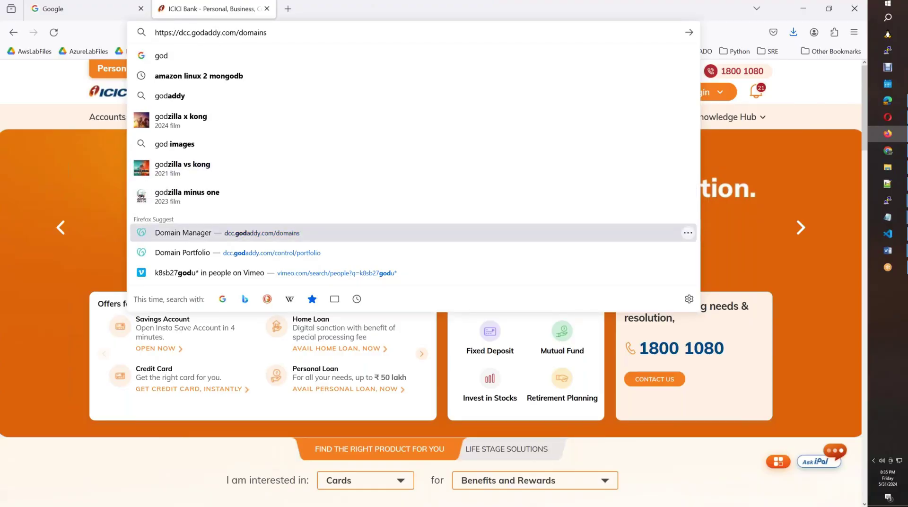
{"action": "key", "text": "Down"}
{"action": "key", "text": "Up"}
{"action": "key", "text": "Return"}
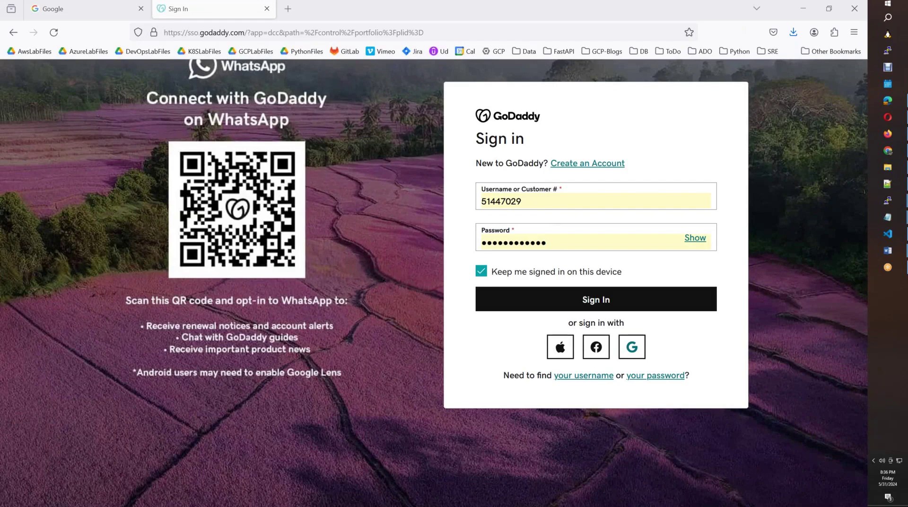
Step: Sign in to GoDaddy and submit the authenticator verification code
{"action": "key", "text": "Return"}
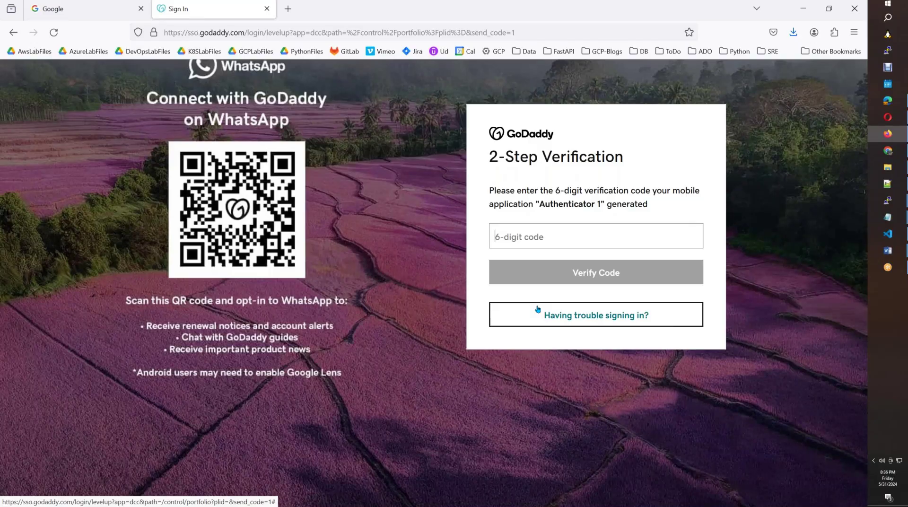
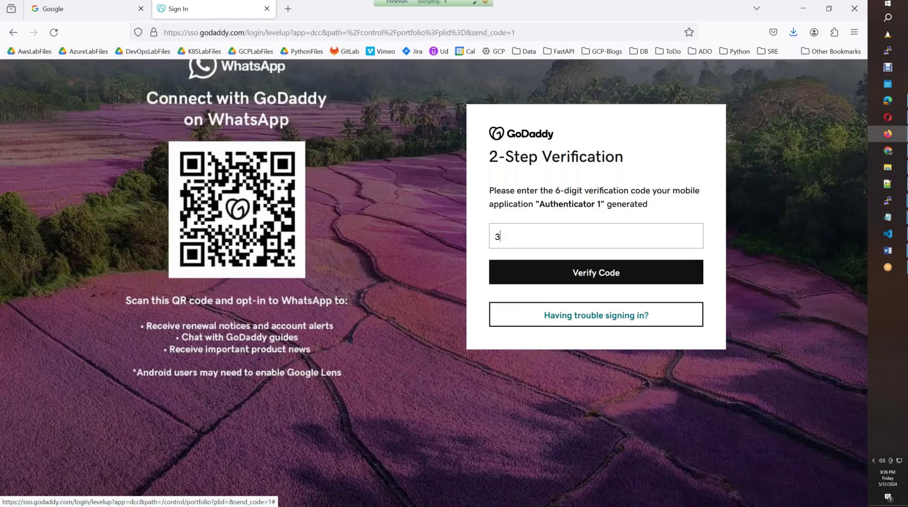
{"action": "key", "text": "Return"}
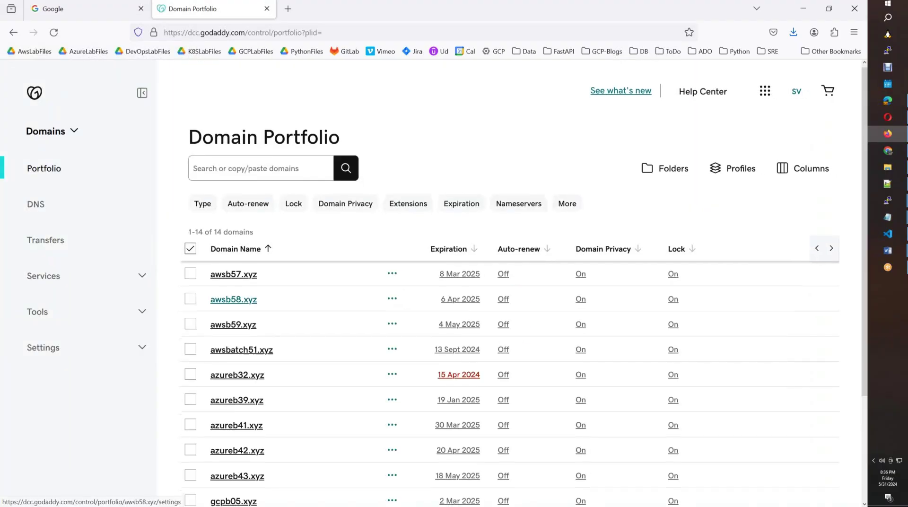
Step: Review the existing domain awsb59.xyz and its 4 May 2025 expiry date
{"action": "scroll", "coordinate": [232, 301], "scroll_direction": "down", "scroll_amount": 1}
{"action": "left_click_drag", "start_coordinate": [267, 273], "coordinate": [210, 274]}
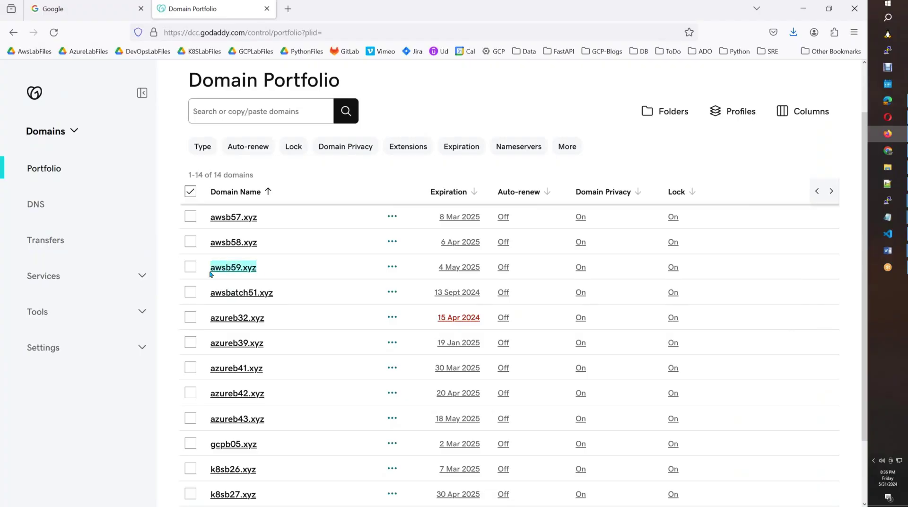
{"action": "left_click_drag", "start_coordinate": [483, 274], "coordinate": [433, 274]}
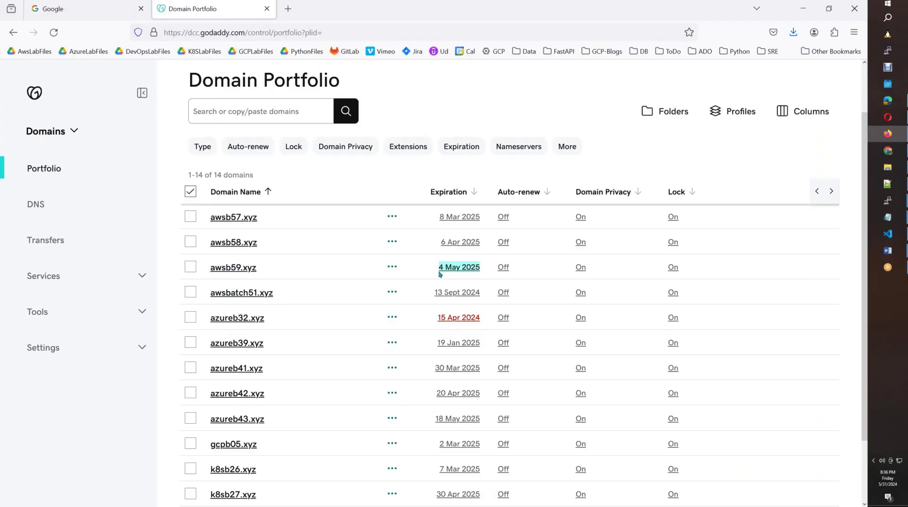
Step: Find GoDaddy's domain search through Google and search for awsb60.xyz
{"action": "left_click", "coordinate": [295, 16]}
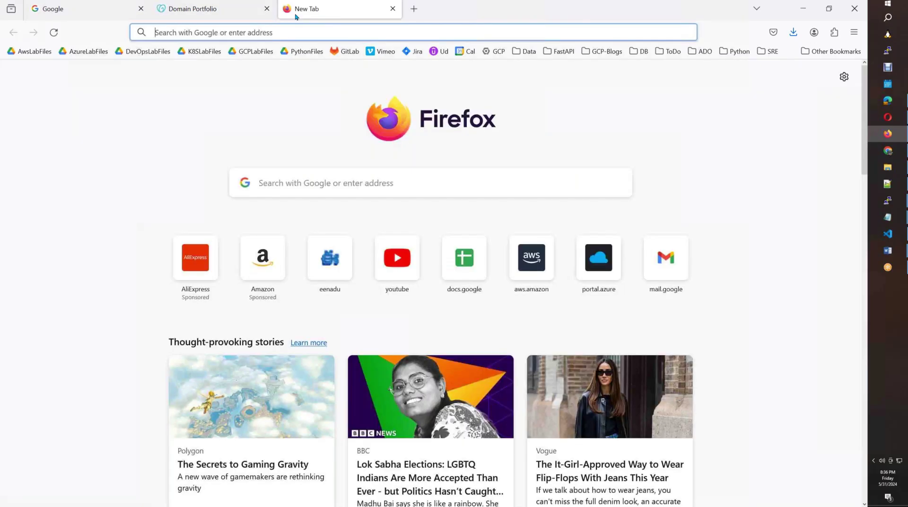
{"action": "type", "text": "google.com"}
{"action": "key", "text": "Return"}
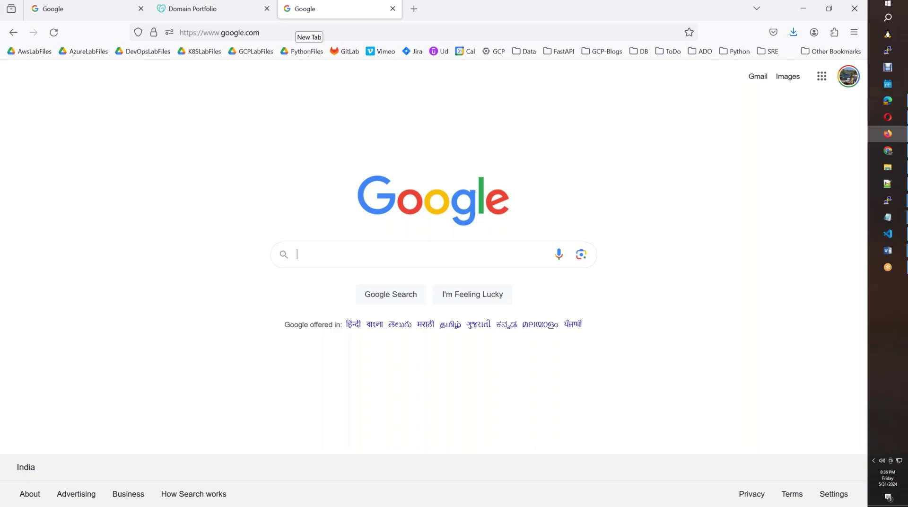
{"action": "type", "text": "godaddy"}
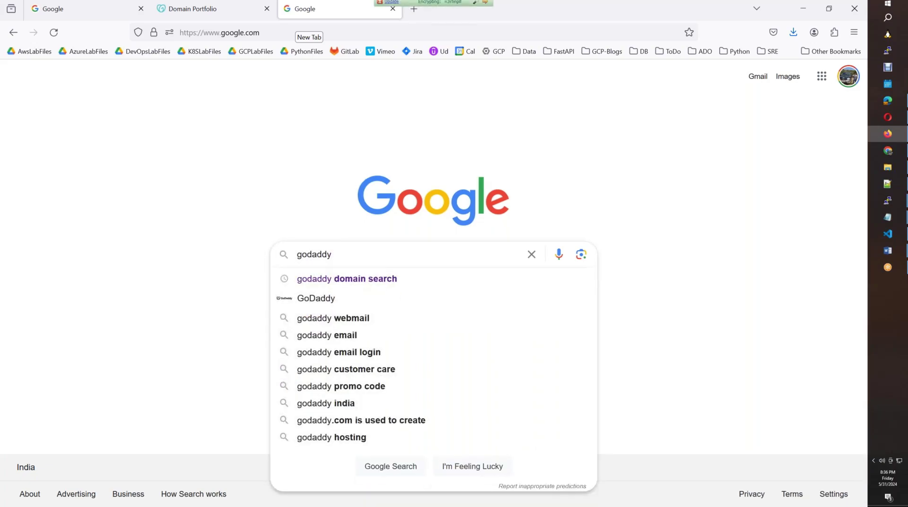
{"action": "key", "text": "Down"}
{"action": "key", "text": "Return"}
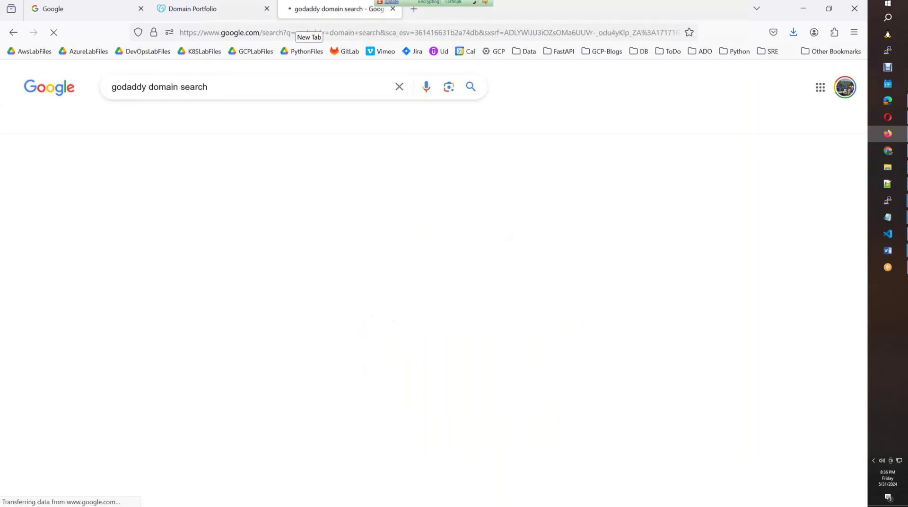
{"action": "left_click", "coordinate": [258, 178]}
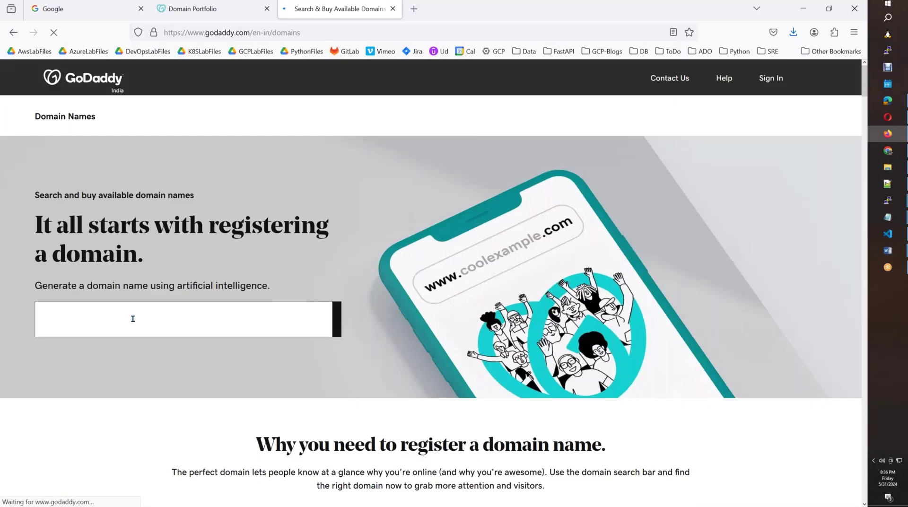
{"action": "left_click", "coordinate": [133, 319]}
{"action": "type", "text": "aw"}
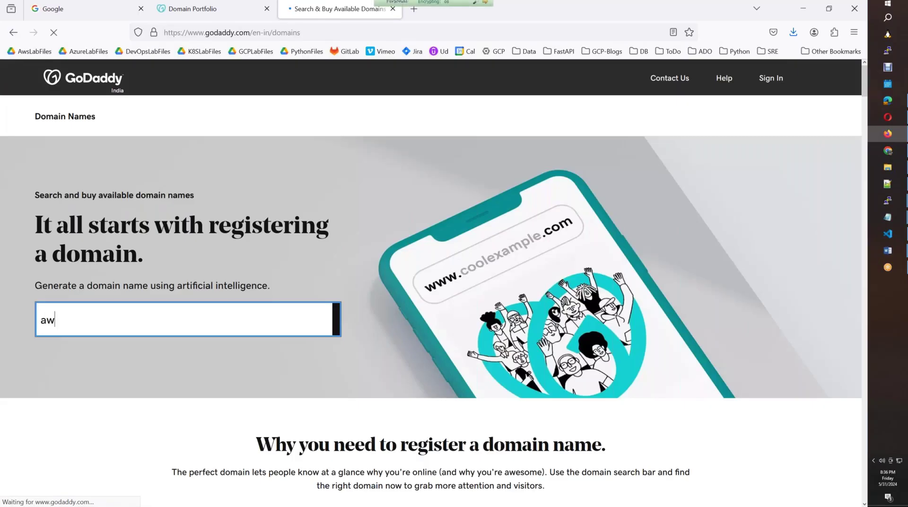
{"action": "type", "text": "sb60."}
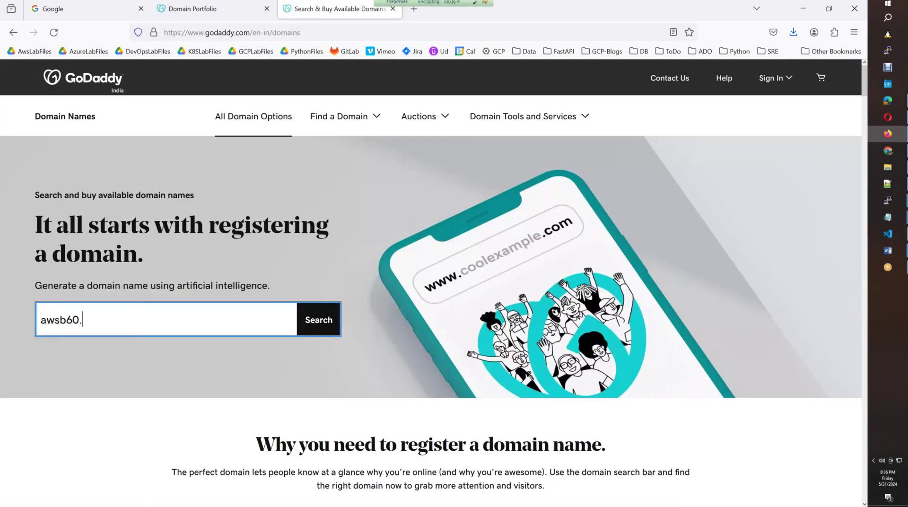
{"action": "type", "text": "xyz"}
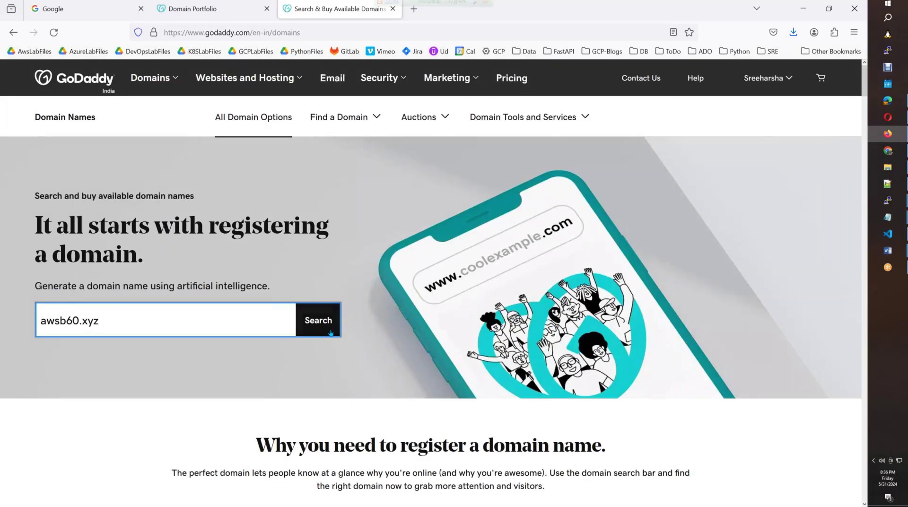
{"action": "left_click", "coordinate": [331, 332]}
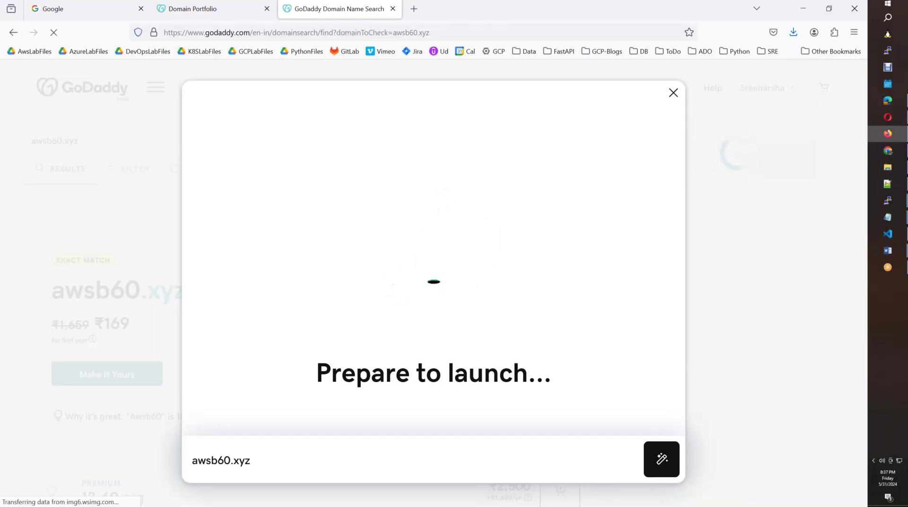
Step: Add awsb60.xyz to the cart with a 1 Year registration term
{"action": "left_click", "coordinate": [674, 93]}
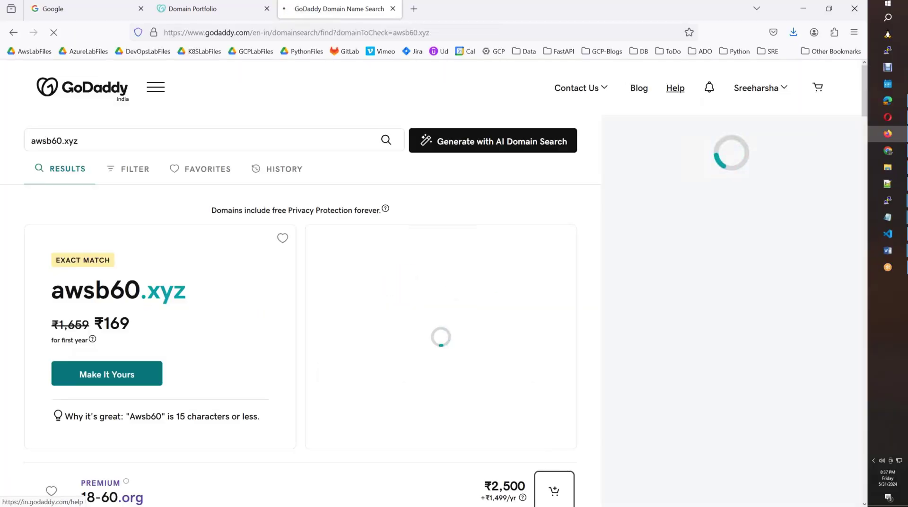
{"action": "scroll", "coordinate": [322, 303], "scroll_direction": "down", "scroll_amount": 3}
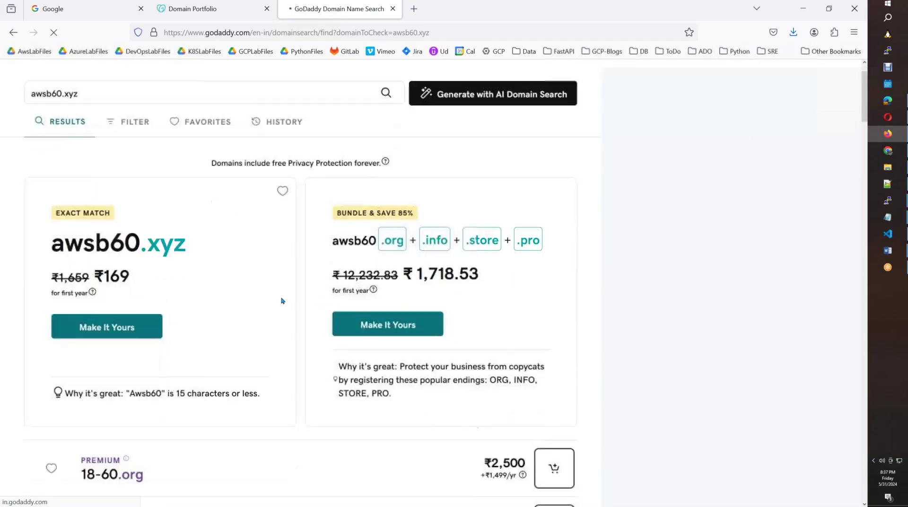
{"action": "left_click_drag", "start_coordinate": [186, 178], "coordinate": [83, 172]}
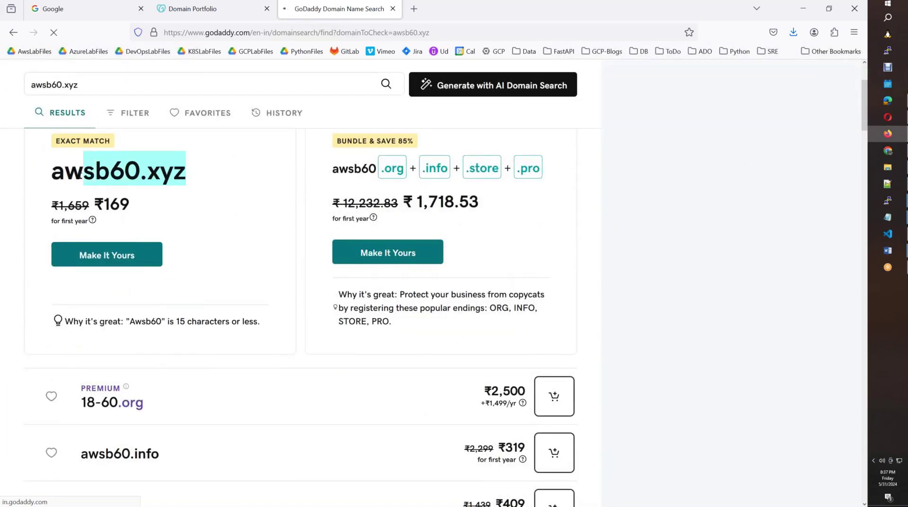
{"action": "left_click", "coordinate": [108, 261]}
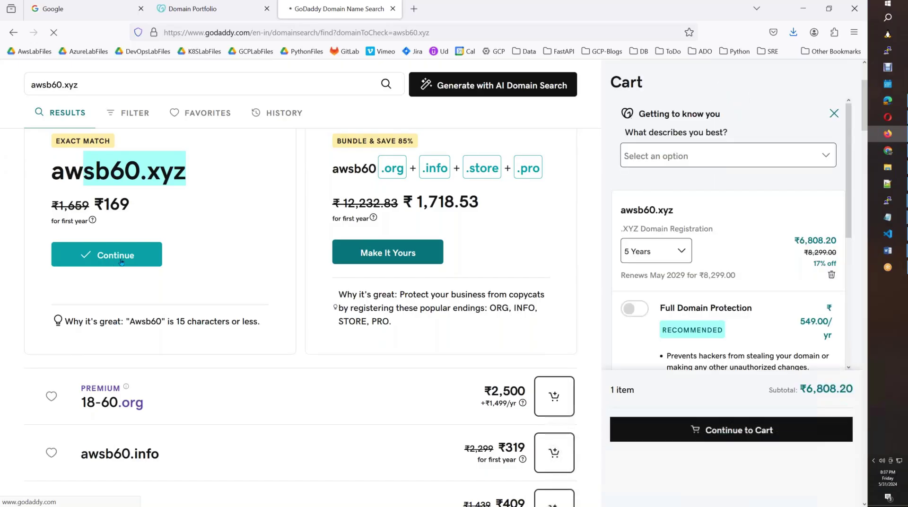
{"action": "left_click", "coordinate": [648, 257]}
{"action": "left_click", "coordinate": [633, 274]}
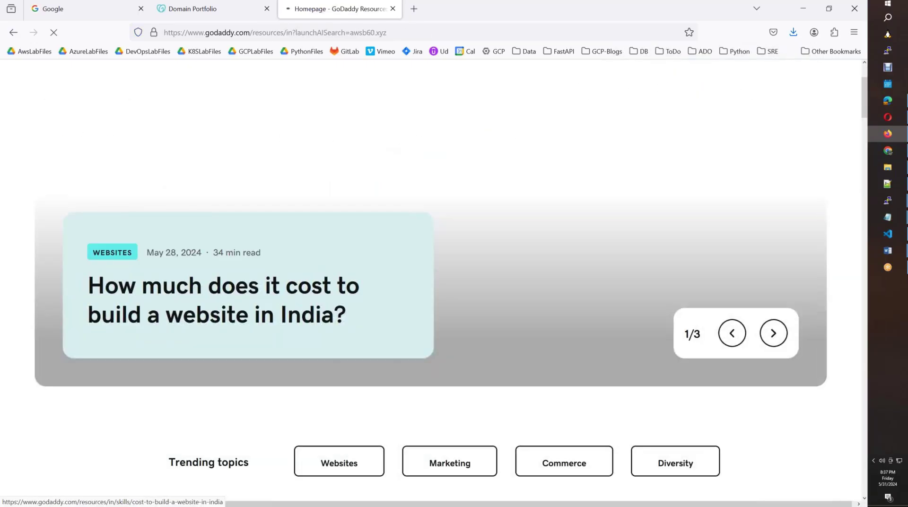
Step: Scroll the cart, check the Domain Portfolio tab, and select the Resources page address
{"action": "scroll", "coordinate": [773, 268], "scroll_direction": "down", "scroll_amount": 3}
{"action": "scroll", "coordinate": [773, 268], "scroll_direction": "up", "scroll_amount": 7}
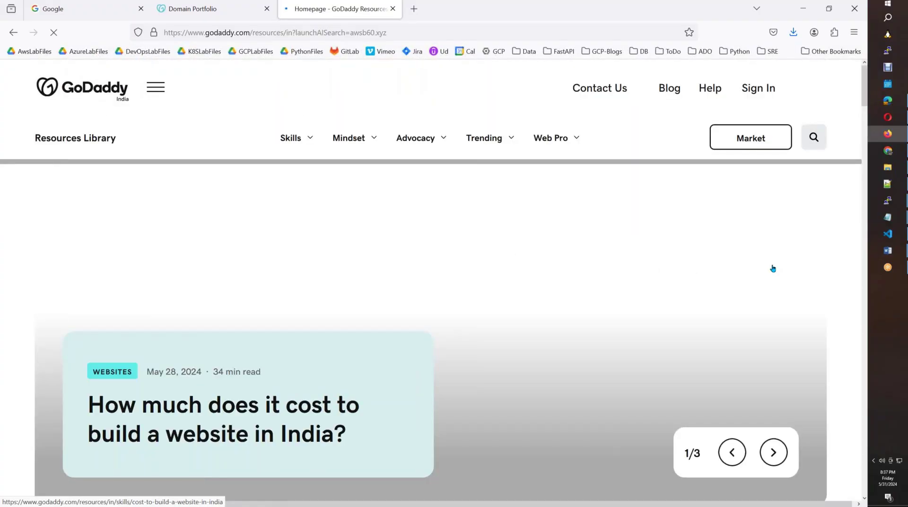
{"action": "scroll", "coordinate": [773, 268], "scroll_direction": "down", "scroll_amount": 5}
{"action": "scroll", "coordinate": [773, 269], "scroll_direction": "down", "scroll_amount": 5}
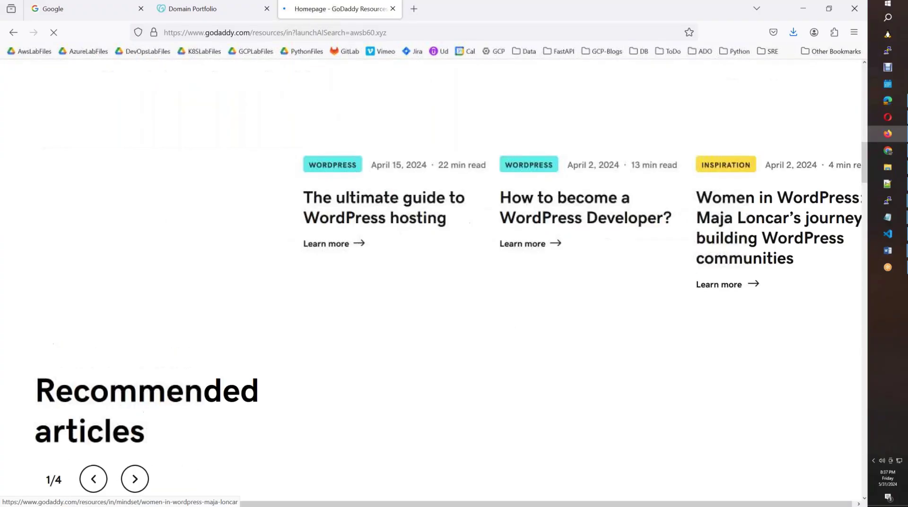
{"action": "scroll", "coordinate": [773, 269], "scroll_direction": "down", "scroll_amount": 5}
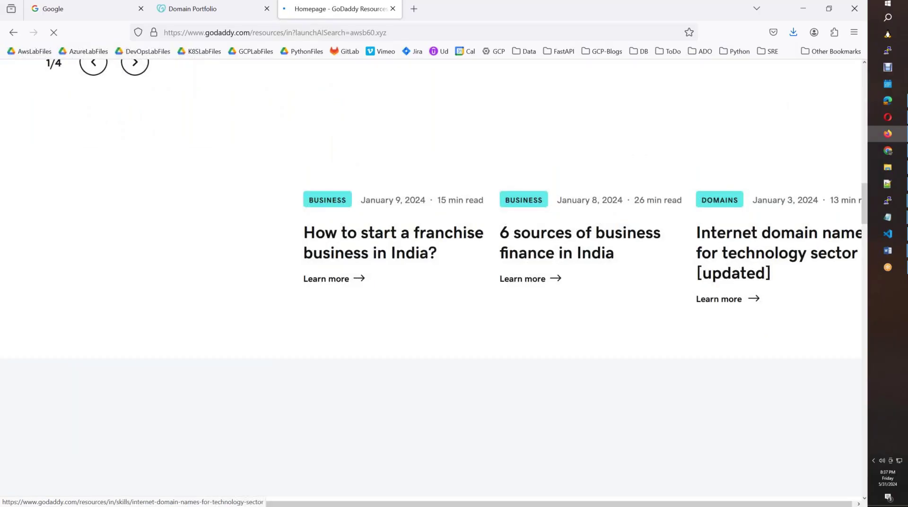
{"action": "scroll", "coordinate": [773, 269], "scroll_direction": "up", "scroll_amount": 10}
{"action": "left_click", "coordinate": [185, 10]}
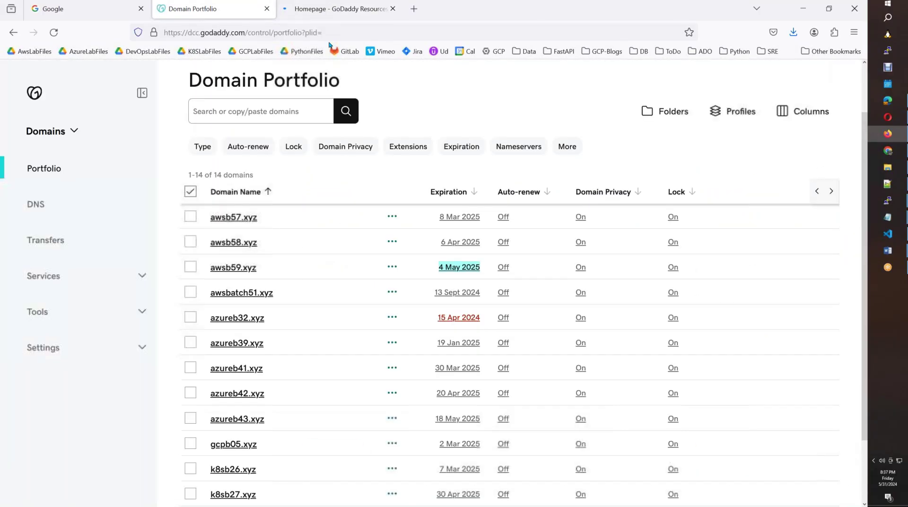
{"action": "left_click", "coordinate": [291, 9]}
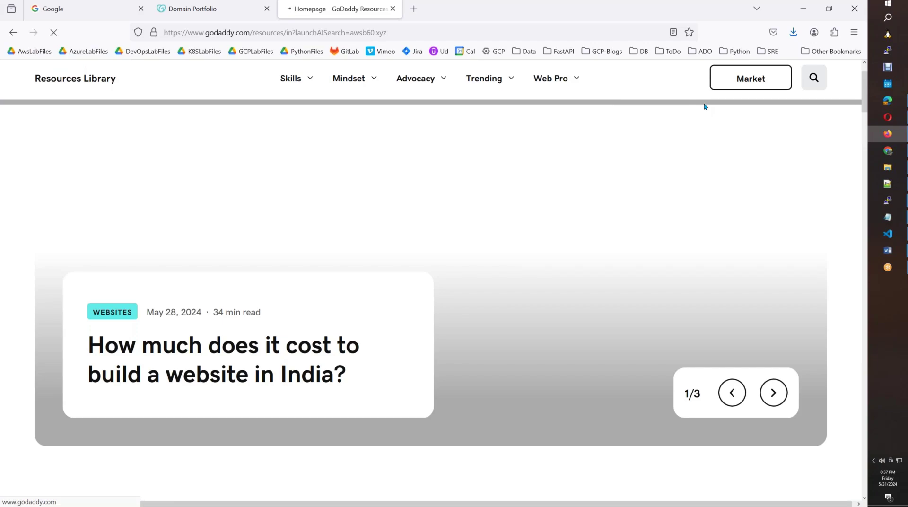
{"action": "left_click", "coordinate": [398, 32]}
Step: Swap the Resources tab for GoDaddy's domain search page found via Google 'godaddy domain search'
{"action": "left_click", "coordinate": [393, 8]}
{"action": "left_click", "coordinate": [297, 12]}
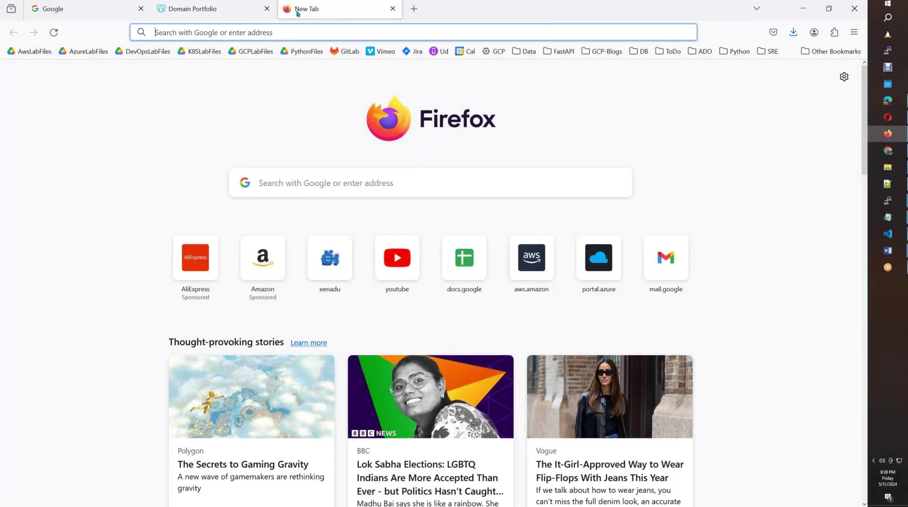
{"action": "type", "text": "google.com/"}
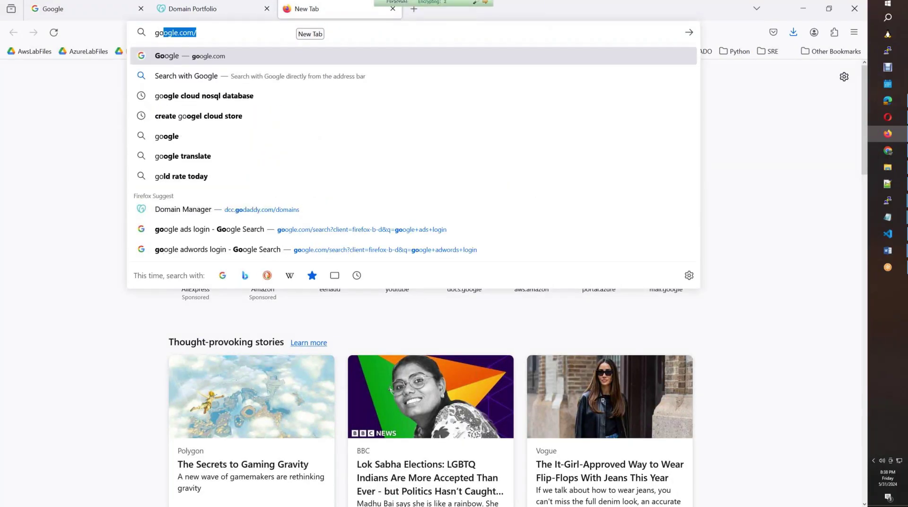
{"action": "key", "text": "Down"}
{"action": "key", "text": "Down"}
{"action": "key", "text": "BackSpace"}
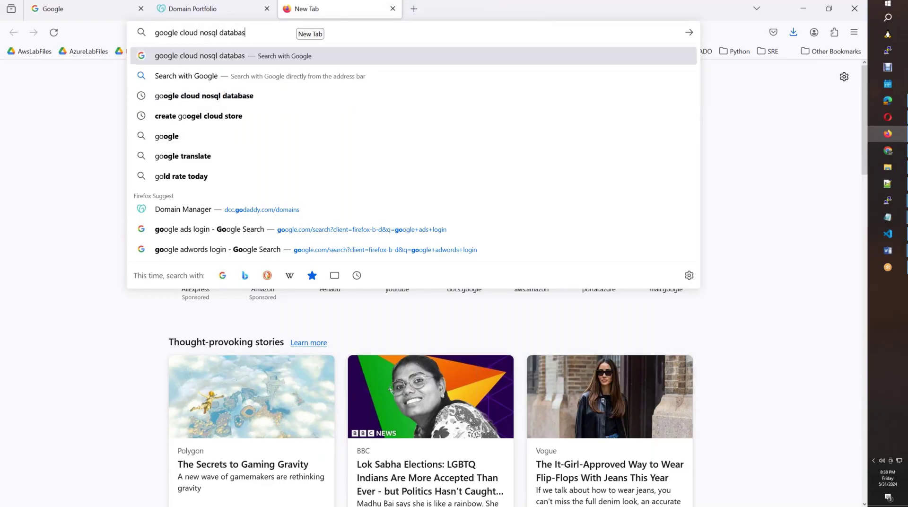
{"action": "key", "text": "BackSpace"}
{"action": "key", "text": "BackSpace"}
{"action": "key", "text": "BackSpace"}
{"action": "key", "text": "BackSpace"}
{"action": "key", "text": "BackSpace"}
{"action": "key", "text": "BackSpace"}
{"action": "key", "text": "BackSpace"}
{"action": "key", "text": "BackSpace"}
{"action": "key", "text": "BackSpace"}
{"action": "key", "text": "BackSpace"}
{"action": "key", "text": "BackSpace"}
{"action": "key", "text": "BackSpace"}
{"action": "key", "text": "BackSpace"}
{"action": "key", "text": "BackSpace"}
{"action": "key", "text": "BackSpace"}
{"action": "key", "text": "BackSpace"}
{"action": "key", "text": "BackSpace"}
{"action": "key", "text": "BackSpace"}
{"action": "key", "text": "BackSpace"}
{"action": "key", "text": "BackSpace"}
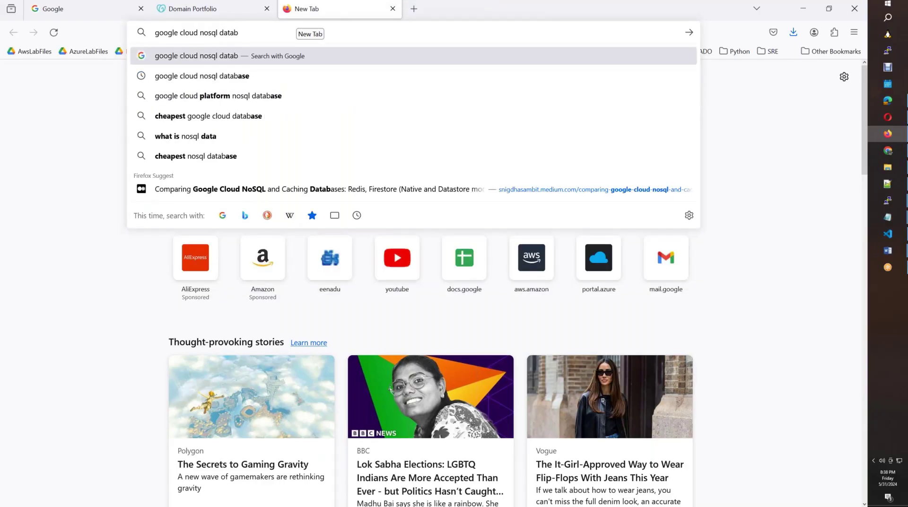
{"action": "key", "text": "BackSpace"}
{"action": "type", "text": "da"}
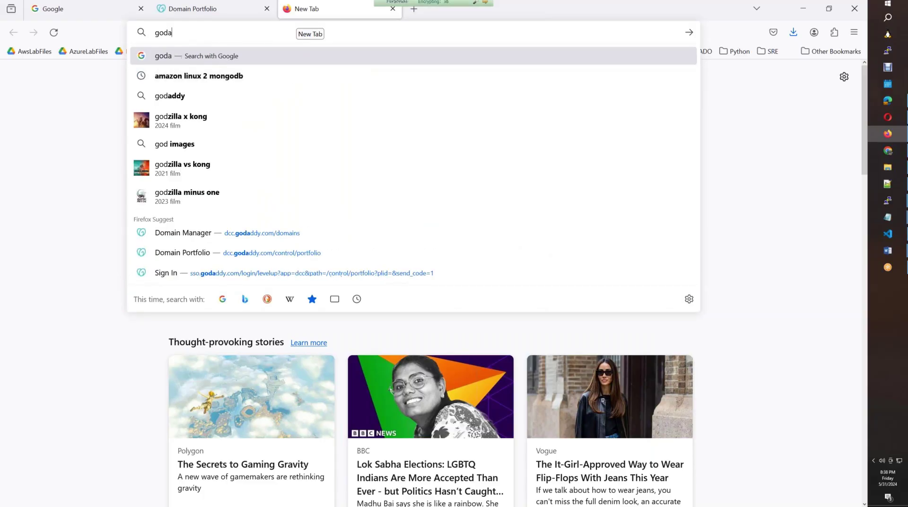
{"action": "type", "text": "d"}
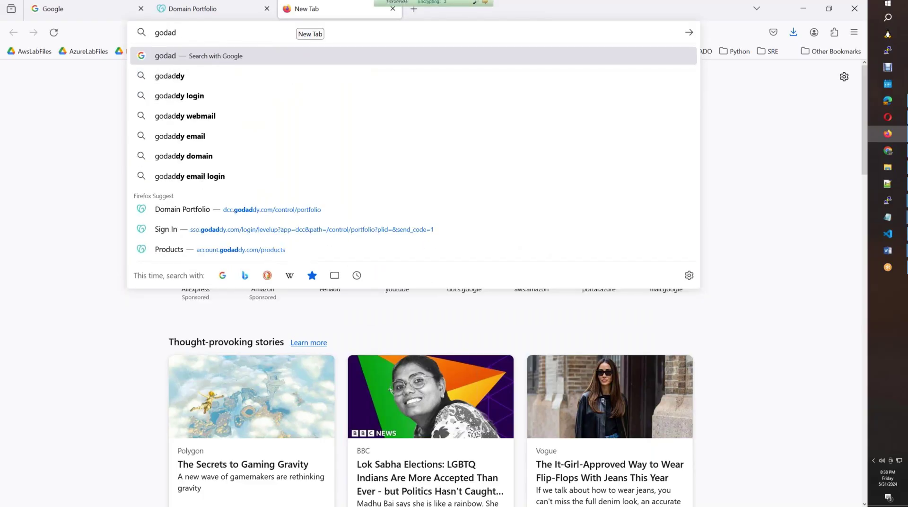
{"action": "type", "text": "dy domain search"}
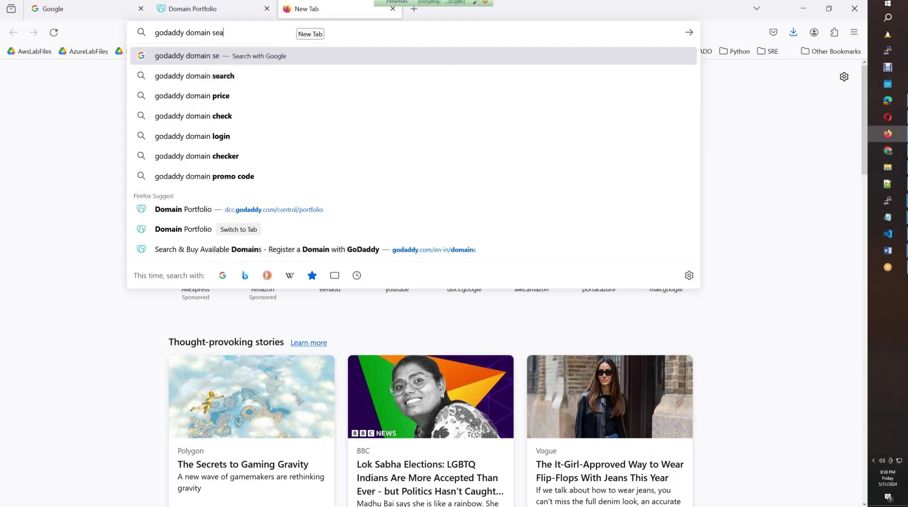
{"action": "key", "text": "Return"}
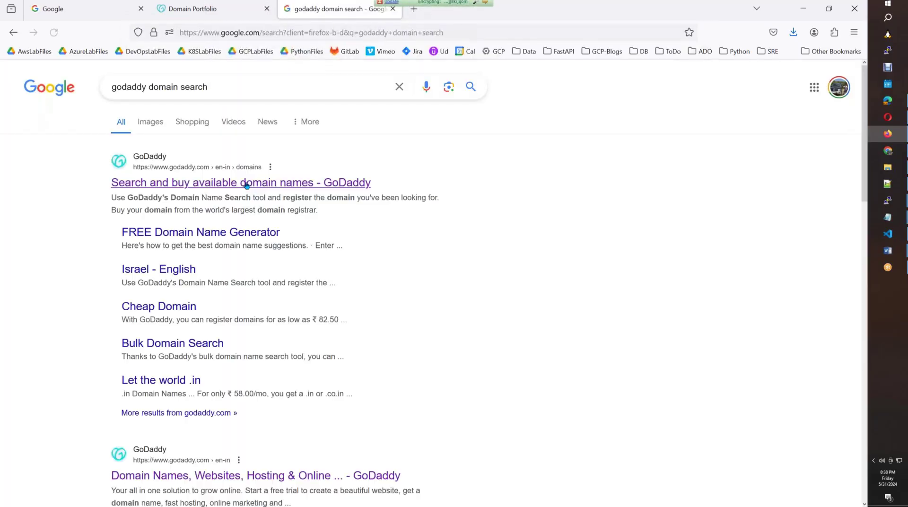
{"action": "left_click", "coordinate": [359, 184]}
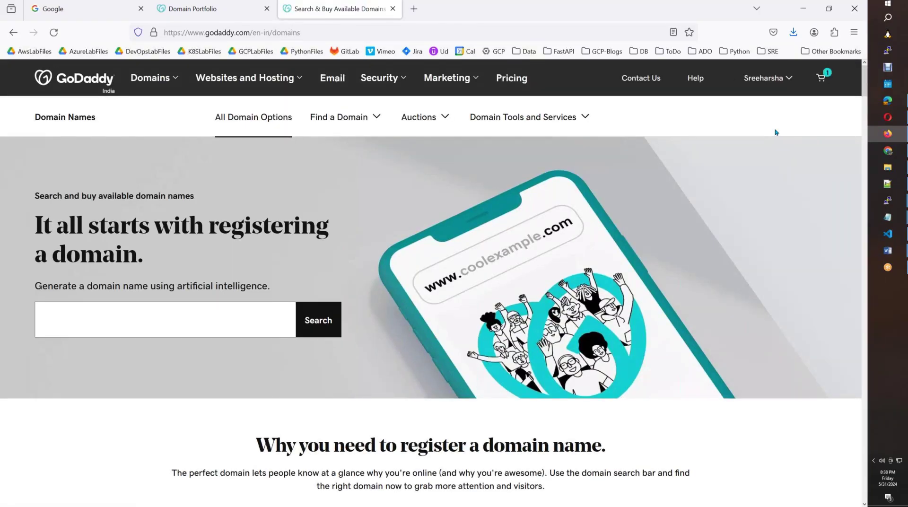
Step: Open the GoDaddy cart holding awsb60.xyz and proceed to checkout
{"action": "left_click", "coordinate": [816, 84]}
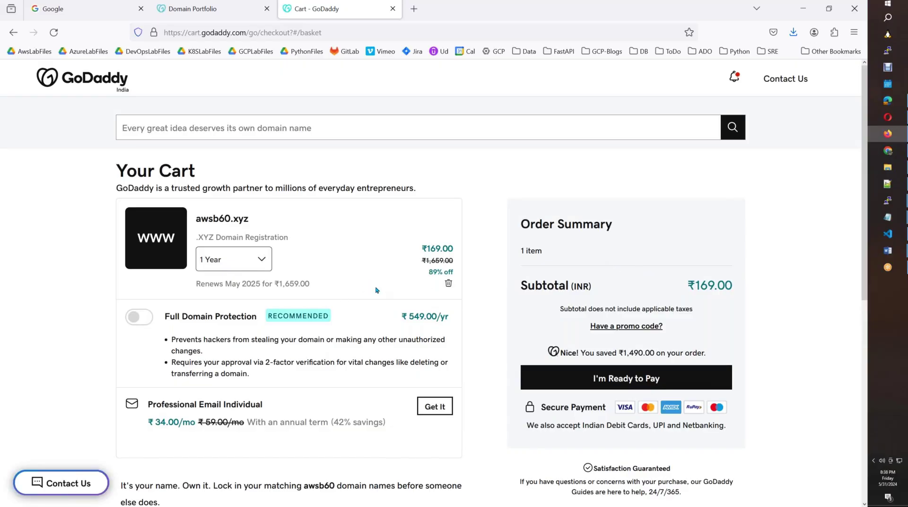
{"action": "scroll", "coordinate": [377, 290], "scroll_direction": "down", "scroll_amount": 6}
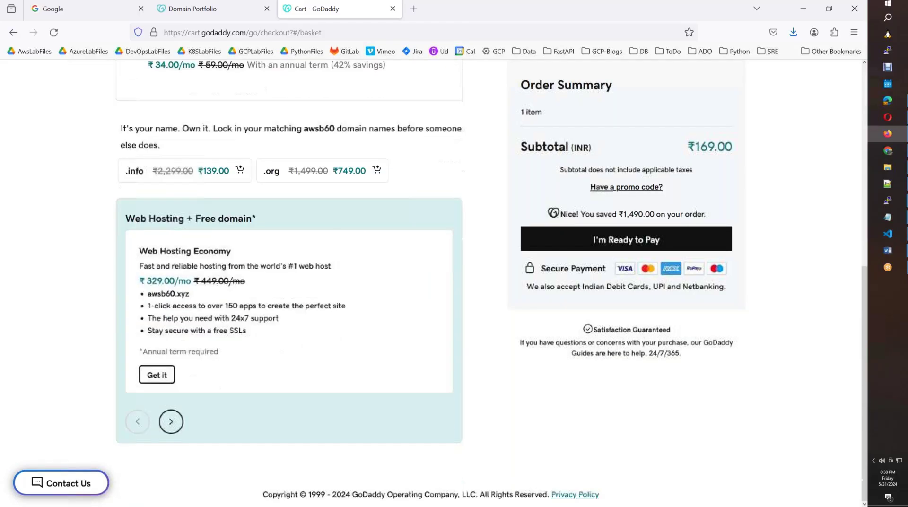
{"action": "scroll", "coordinate": [575, 342], "scroll_direction": "up", "scroll_amount": 6}
{"action": "left_click", "coordinate": [623, 384]}
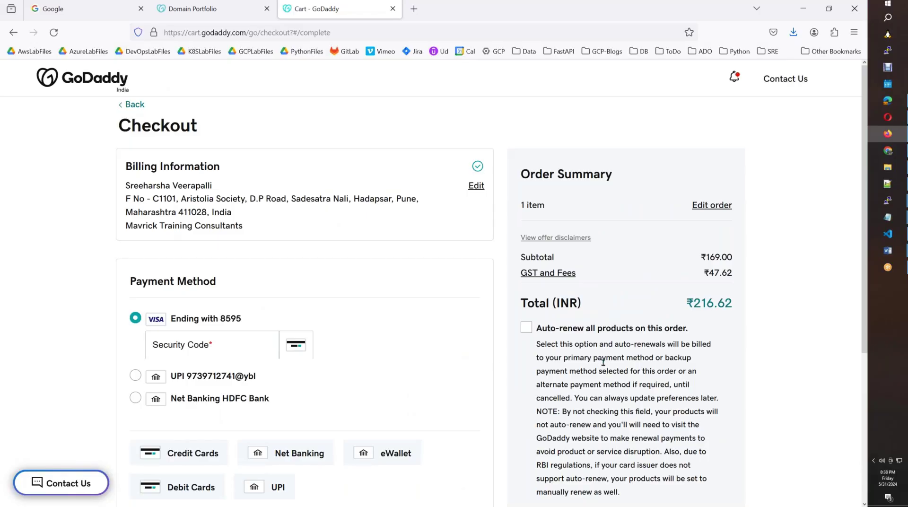
Step: Choose UPI as payment, check the billing details, and move on to order review
{"action": "left_click", "coordinate": [135, 376]}
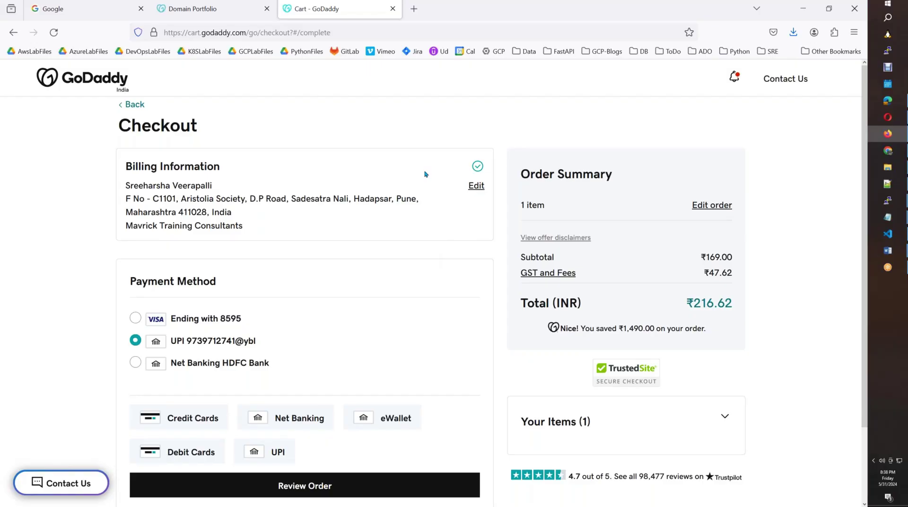
{"action": "left_click_drag", "start_coordinate": [258, 233], "coordinate": [117, 188]}
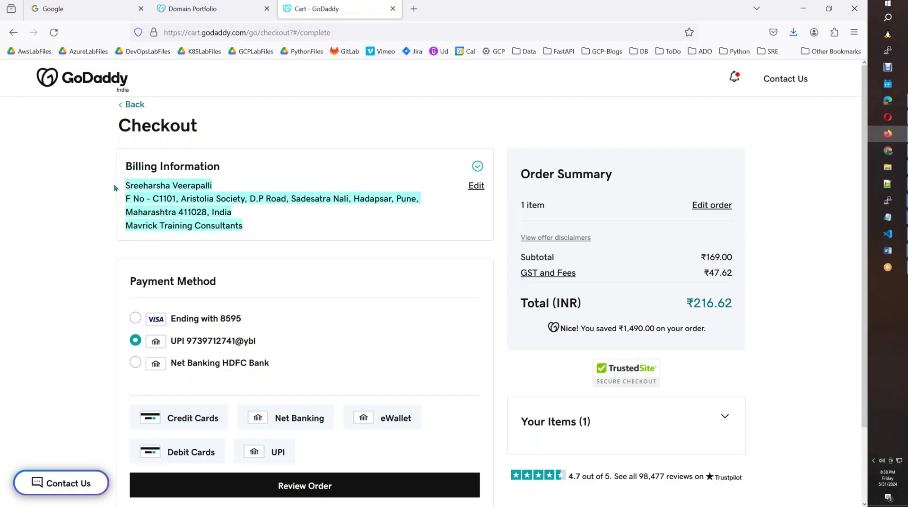
{"action": "scroll", "coordinate": [464, 233], "scroll_direction": "down", "scroll_amount": 3}
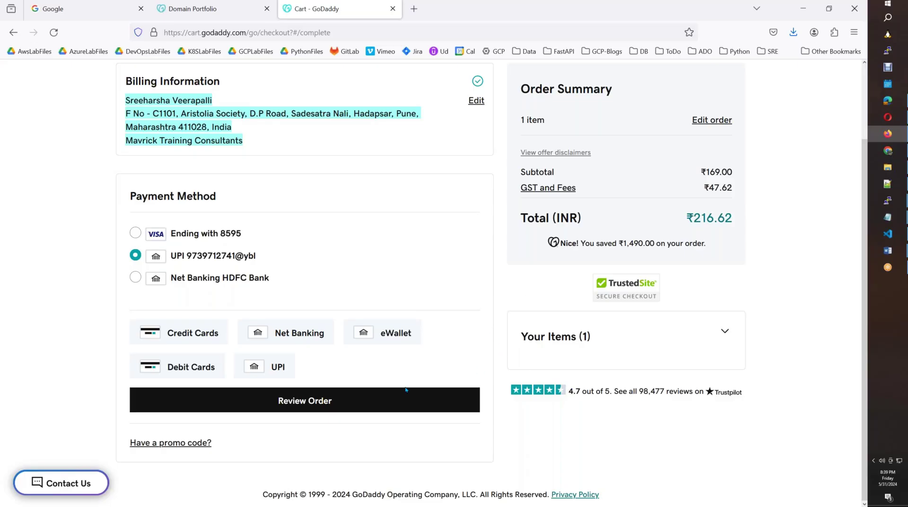
{"action": "left_click", "coordinate": [371, 401]}
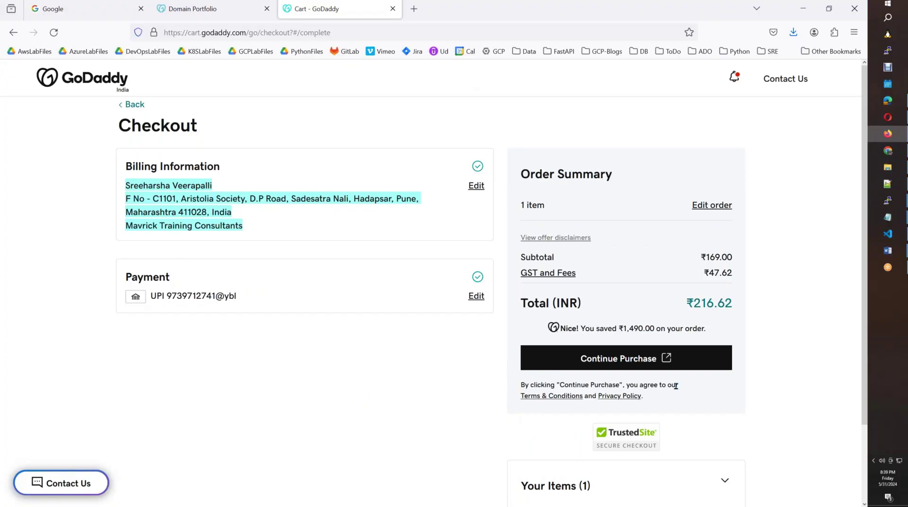
Step: Continue the GoDaddy purchase to the ₹216.62 CCAvenue UPI payment, then start a new browser tab
{"action": "left_click", "coordinate": [607, 359]}
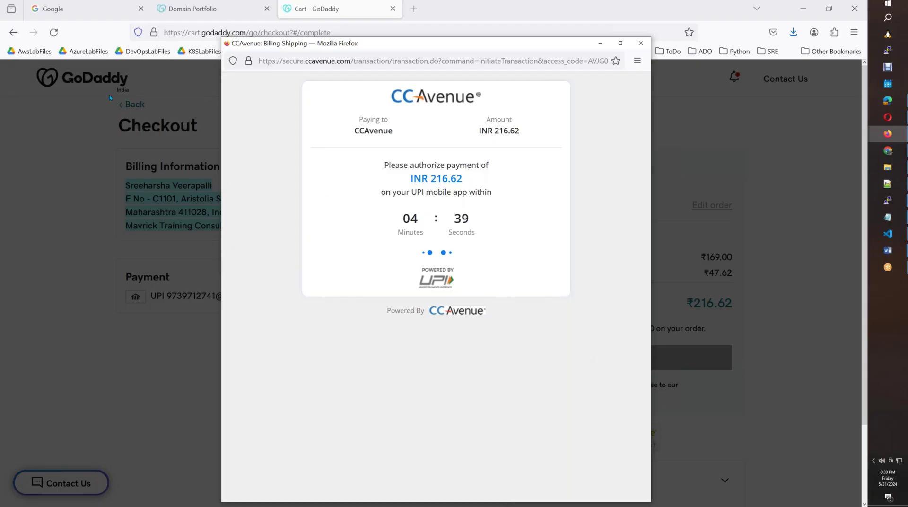
{"action": "left_click", "coordinate": [415, 11]}
Step: Load aws.amazon.com and reach the console sign-in page, checking the GoDaddy tabs meanwhile
{"action": "type", "text": "aw"}
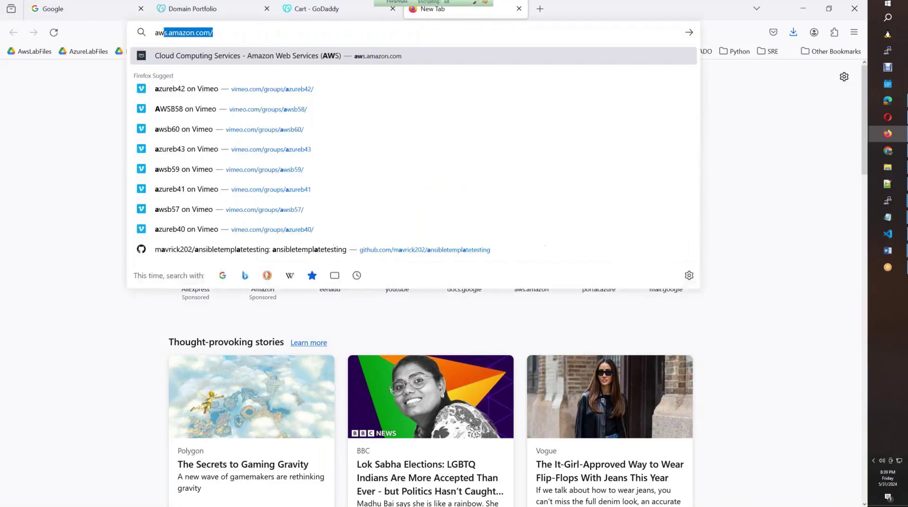
{"action": "key", "text": "Return"}
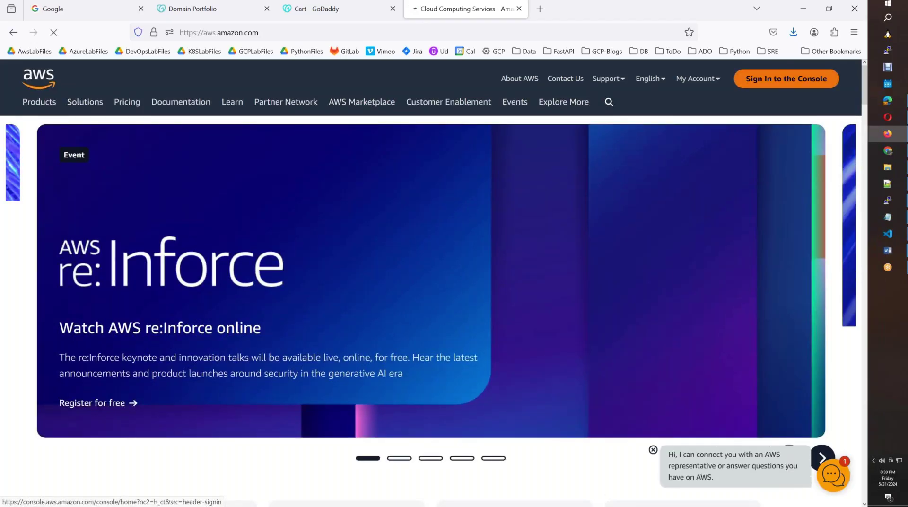
{"action": "left_click", "coordinate": [766, 78]}
{"action": "left_click", "coordinate": [329, 10]}
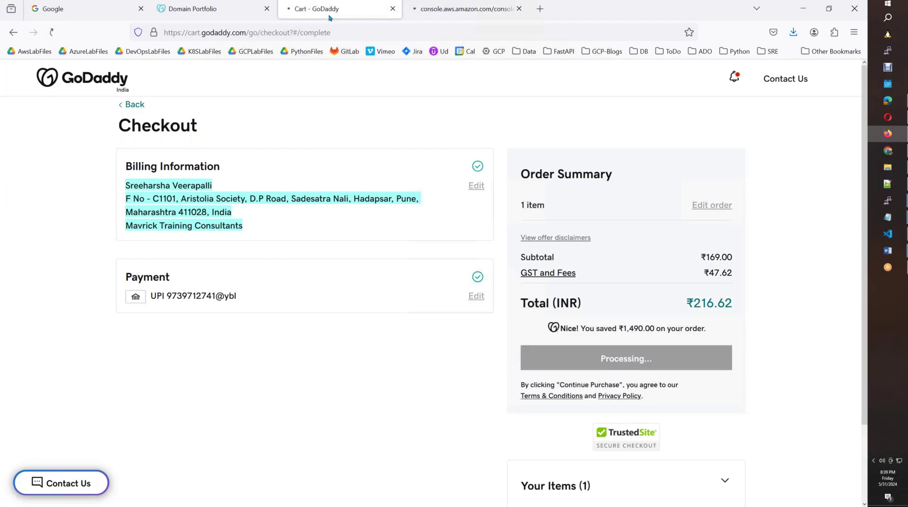
{"action": "left_click", "coordinate": [213, 10]}
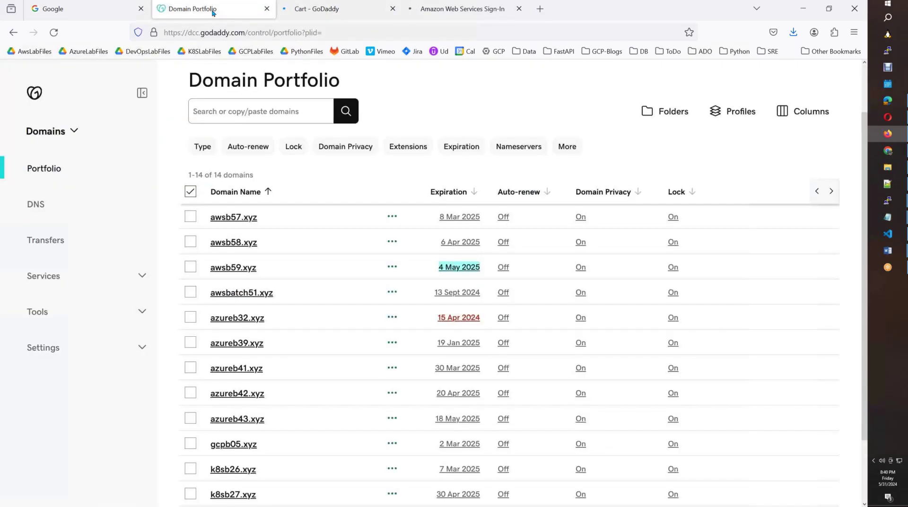
{"action": "left_click", "coordinate": [326, 9]}
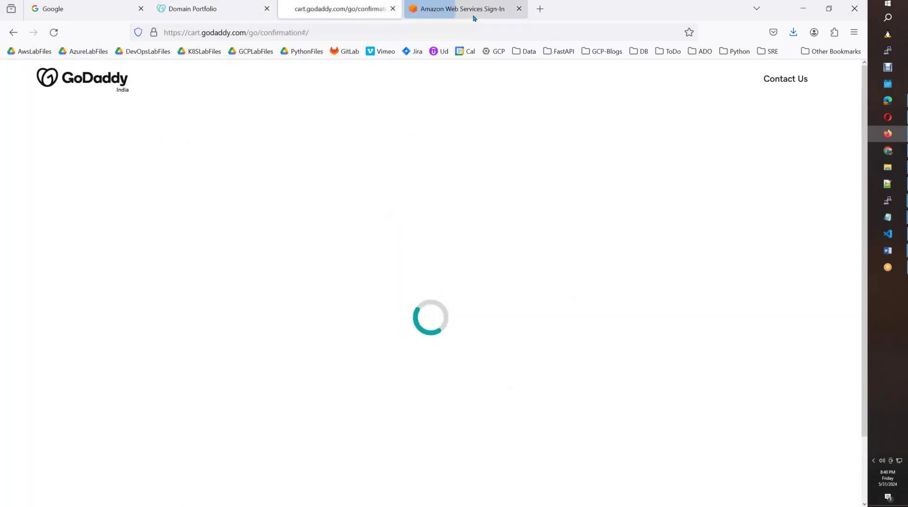
{"action": "left_click", "coordinate": [474, 10]}
Step: Sign in as root with the saved email and password, then submit the MFA code
{"action": "left_click", "coordinate": [236, 363]}
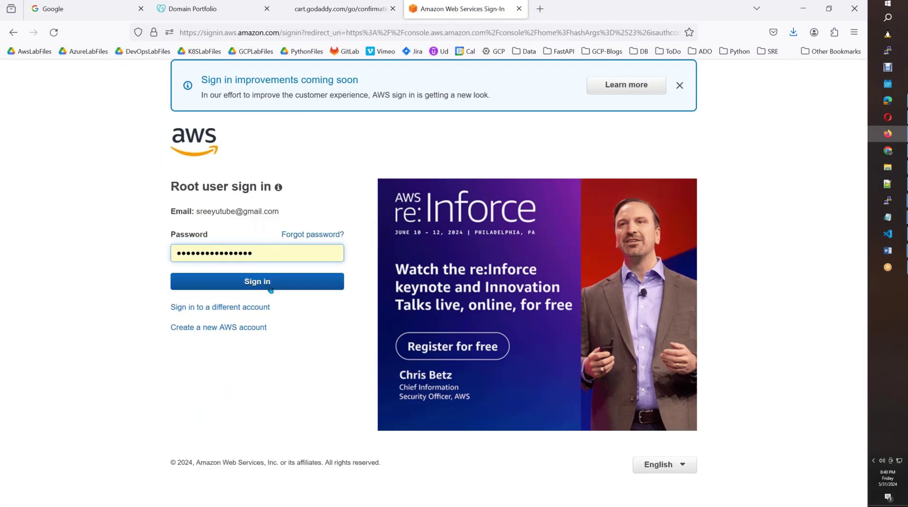
{"action": "left_click", "coordinate": [264, 284]}
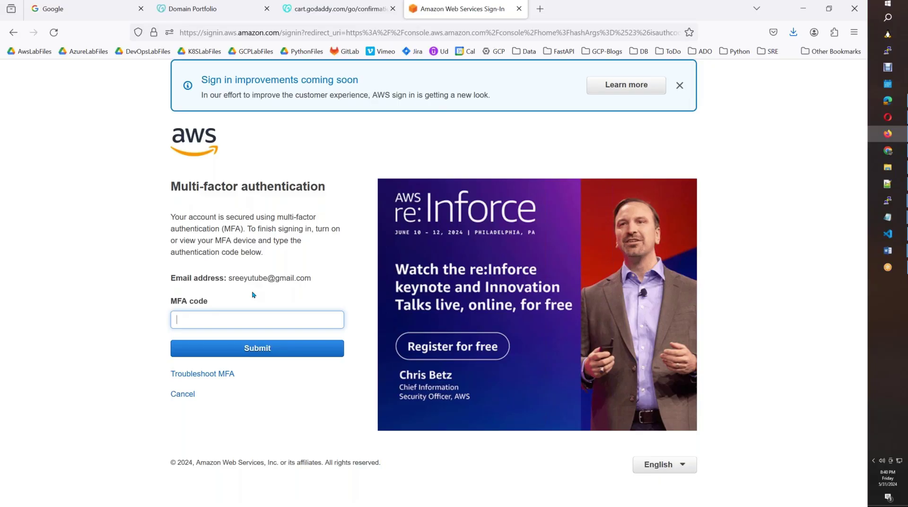
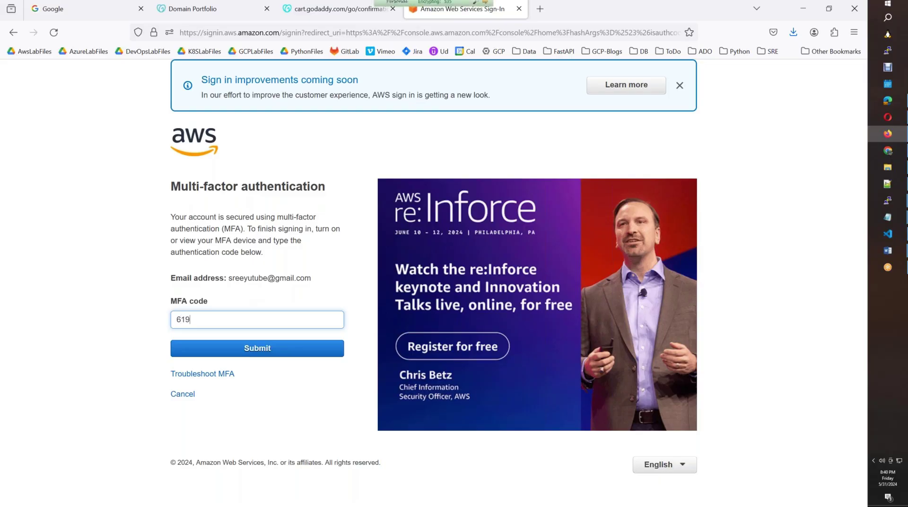
{"action": "left_click", "coordinate": [245, 348]}
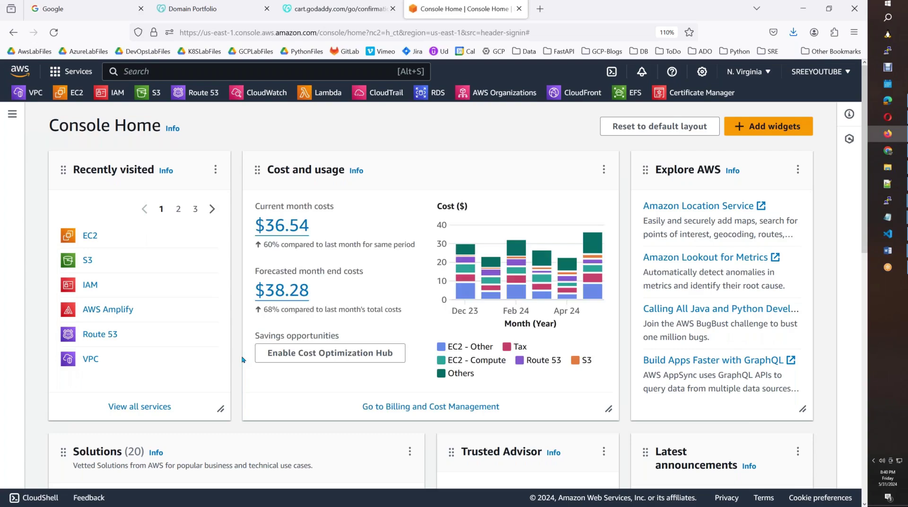
Step: Open Route 53 from Networking & Content Delivery in a new tab and switch to it
{"action": "left_click", "coordinate": [75, 72]}
{"action": "scroll", "coordinate": [123, 227], "scroll_direction": "down", "scroll_amount": 2}
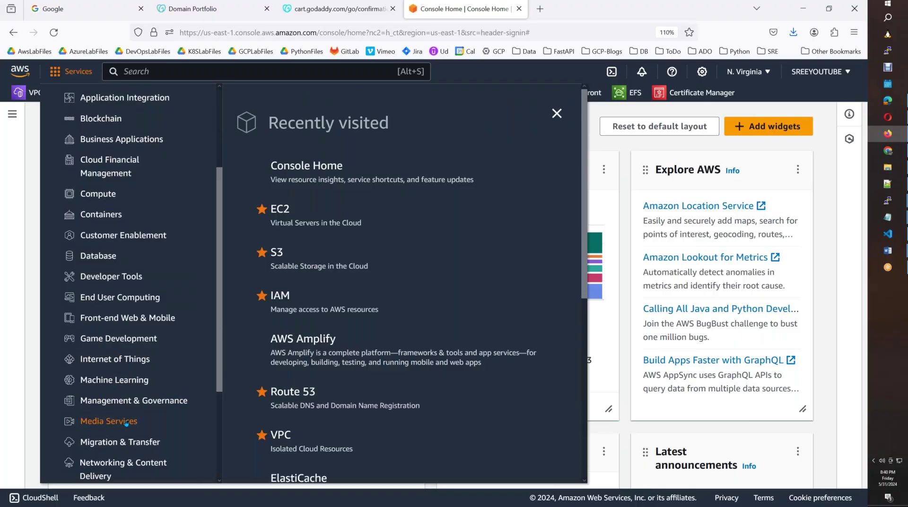
{"action": "scroll", "coordinate": [132, 411], "scroll_direction": "down", "scroll_amount": 3}
{"action": "left_click", "coordinate": [136, 405]}
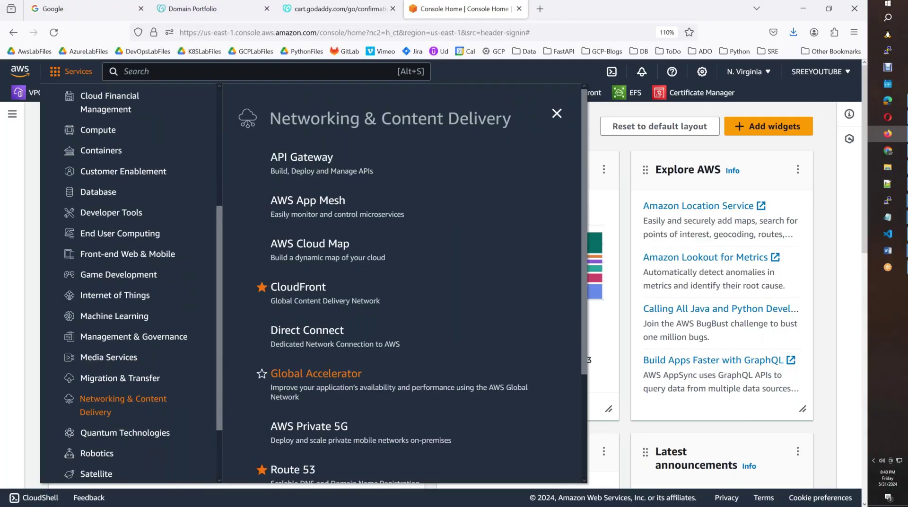
{"action": "scroll", "coordinate": [307, 369], "scroll_direction": "down", "scroll_amount": 3}
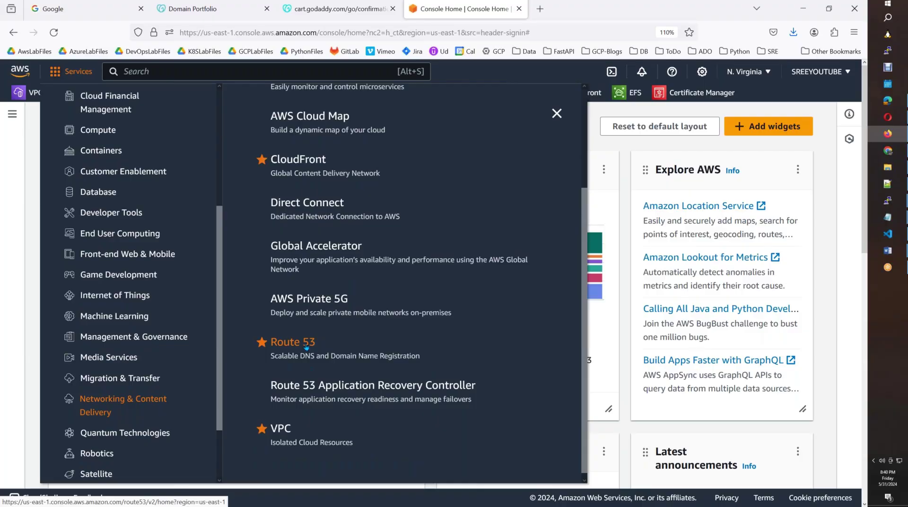
{"action": "right_click", "coordinate": [307, 348]}
{"action": "left_click", "coordinate": [332, 154]}
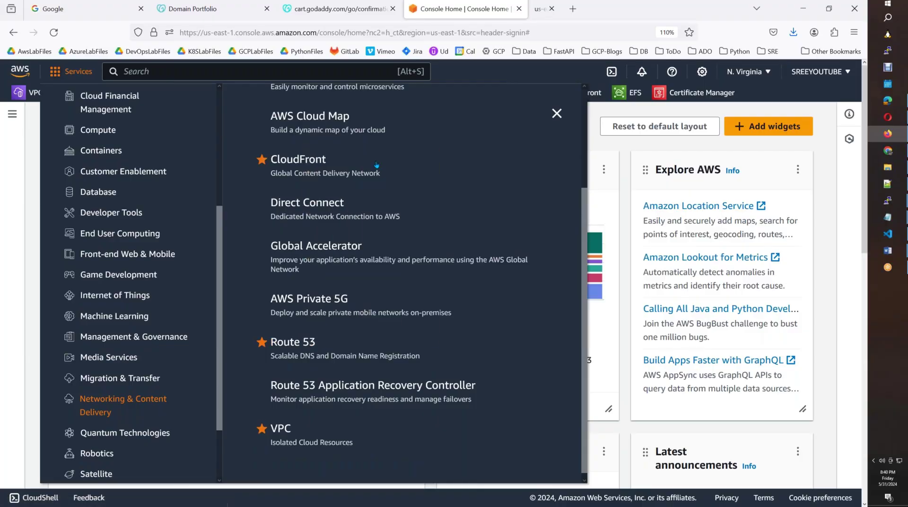
{"action": "left_click", "coordinate": [622, 372]}
{"action": "left_click", "coordinate": [583, 10]}
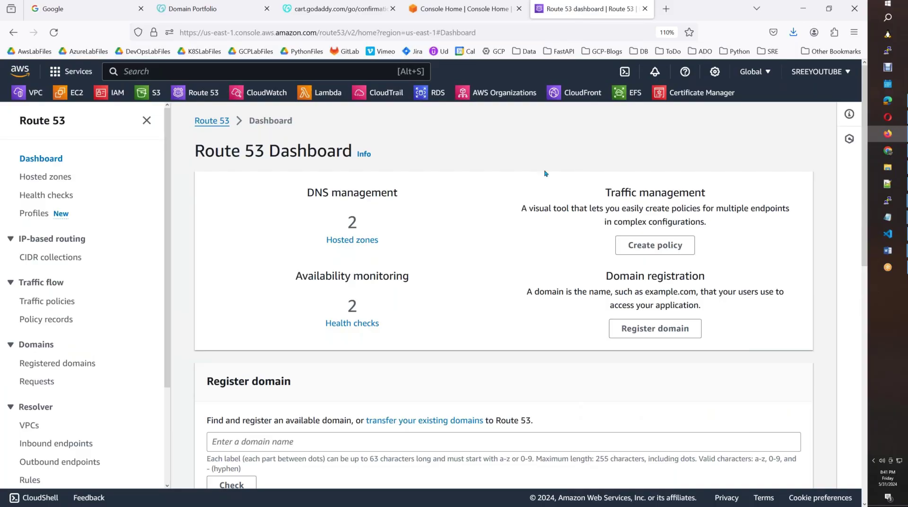
Step: Open hosted zone awsb58.xyz and attempt deleting it by confirming with 'delete'
{"action": "left_click", "coordinate": [352, 240]}
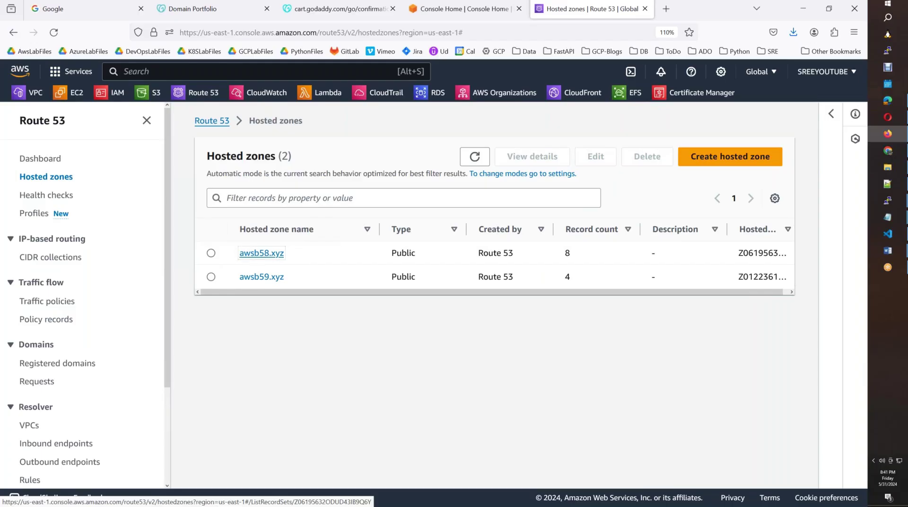
{"action": "left_click", "coordinate": [262, 253]}
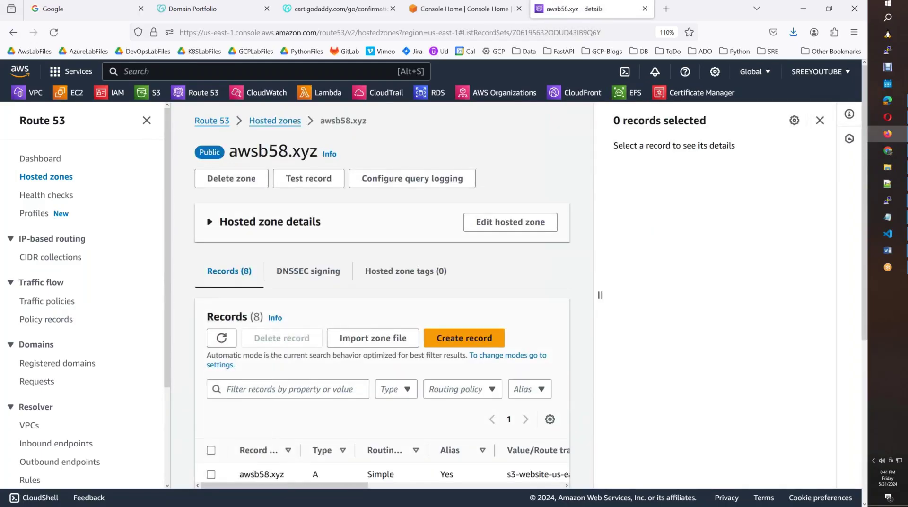
{"action": "scroll", "coordinate": [383, 293], "scroll_direction": "down", "scroll_amount": 5}
{"action": "scroll", "coordinate": [511, 222], "scroll_direction": "up", "scroll_amount": 5}
{"action": "left_click", "coordinate": [248, 184]}
{"action": "left_click", "coordinate": [325, 398]}
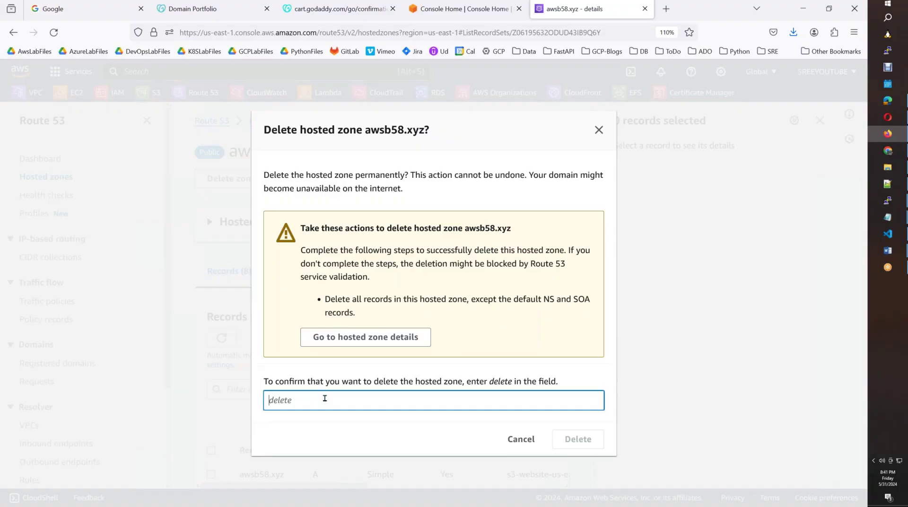
{"action": "type", "text": "delete"}
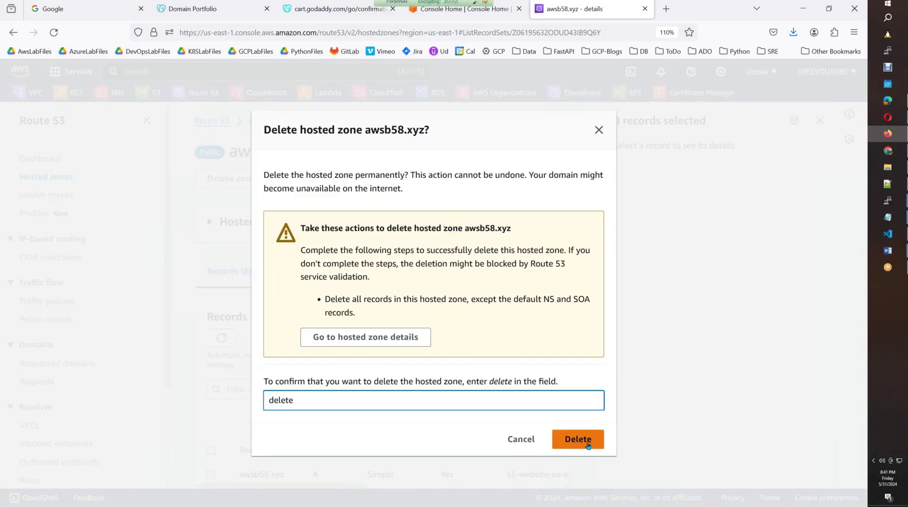
{"action": "left_click", "coordinate": [585, 440]}
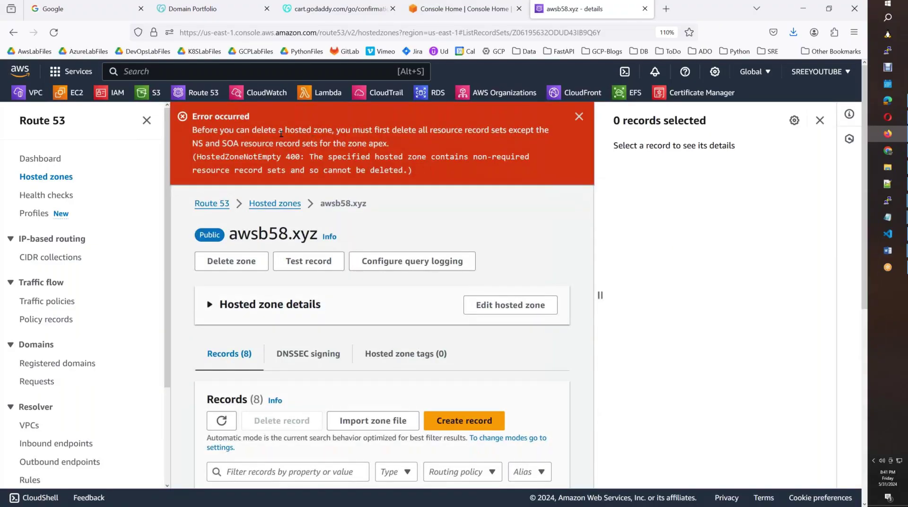
Step: Delete the six awsb58.xyz records other than NS and SOA
{"action": "left_click_drag", "start_coordinate": [221, 131], "coordinate": [315, 159]}
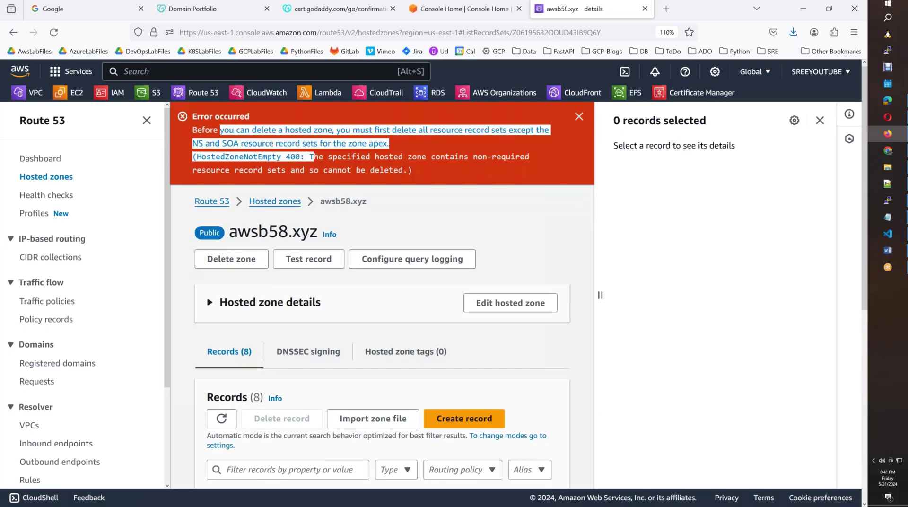
{"action": "scroll", "coordinate": [331, 246], "scroll_direction": "down", "scroll_amount": 5}
{"action": "left_click", "coordinate": [211, 278]}
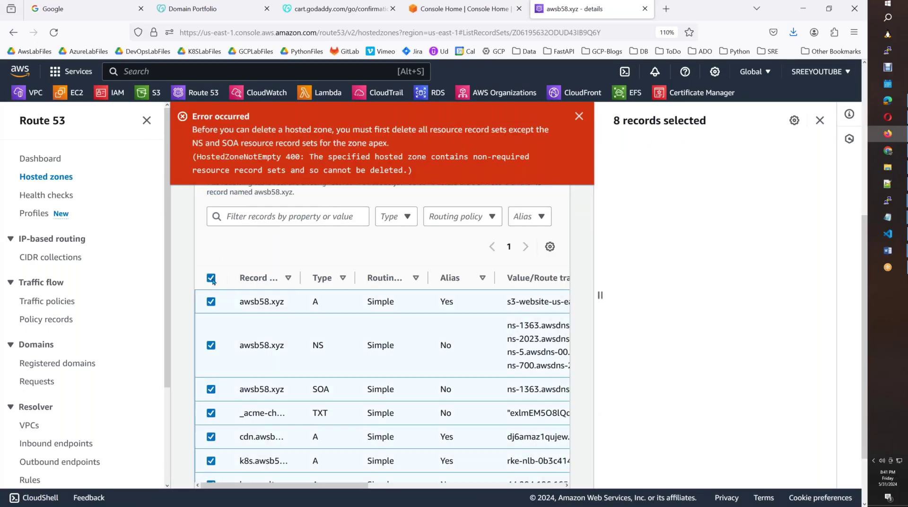
{"action": "left_click", "coordinate": [211, 345]}
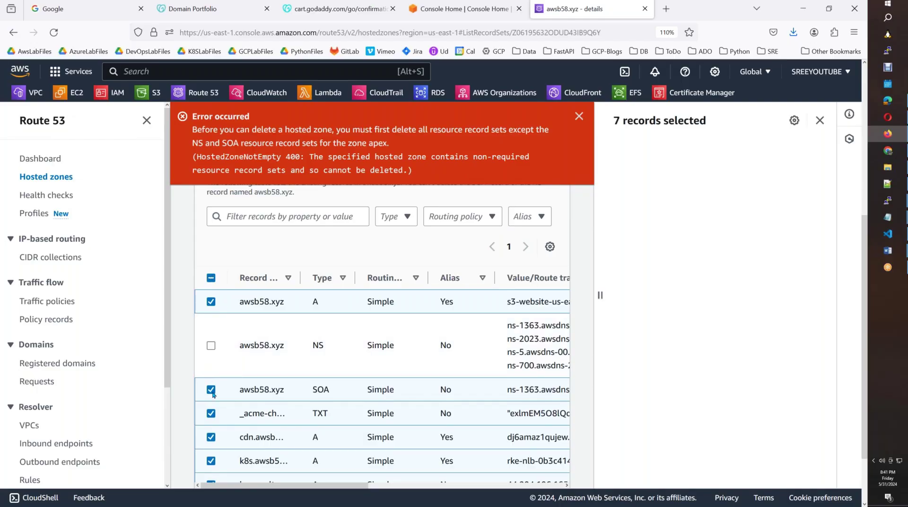
{"action": "left_click", "coordinate": [211, 390]}
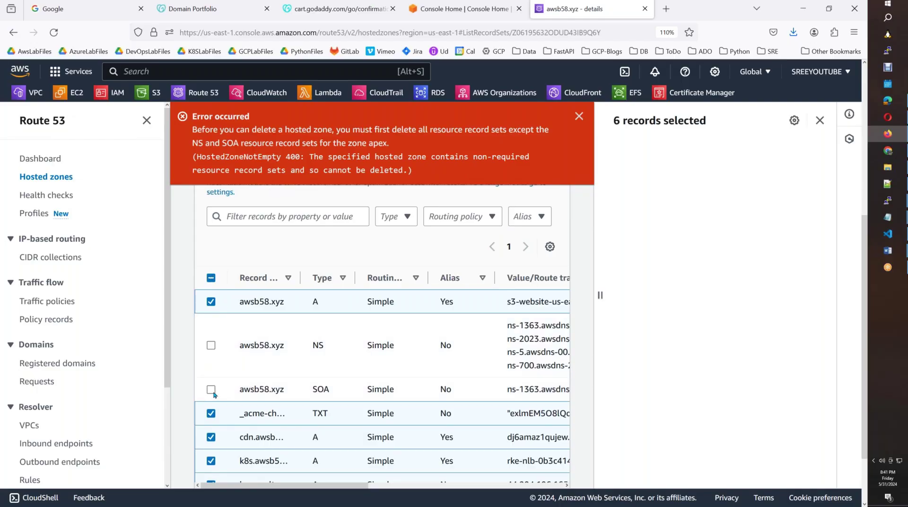
{"action": "left_click", "coordinate": [577, 117]}
{"action": "scroll", "coordinate": [507, 301], "scroll_direction": "up", "scroll_amount": 5}
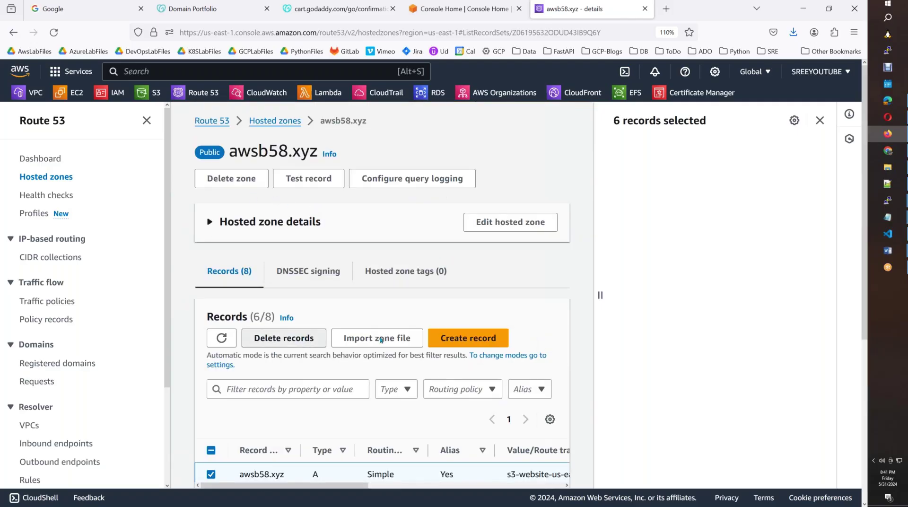
{"action": "left_click", "coordinate": [303, 341]}
{"action": "left_click", "coordinate": [595, 456]}
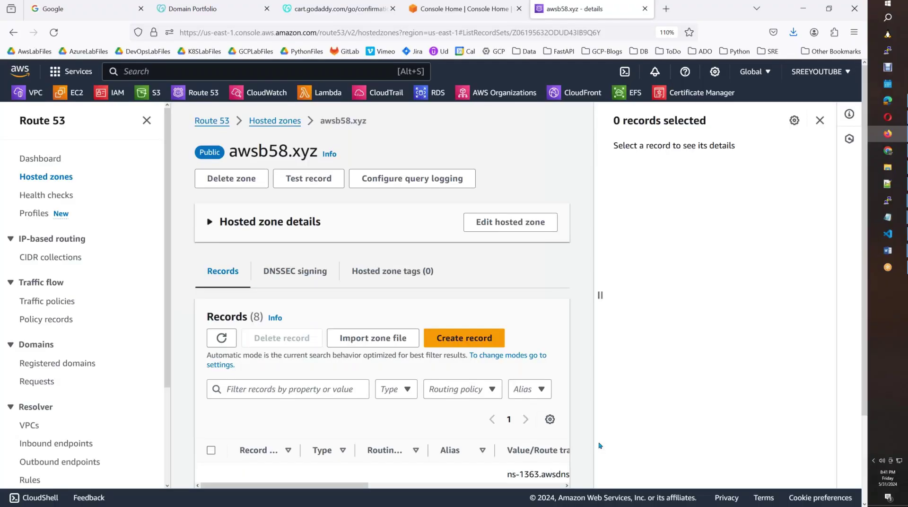
Step: Delete the emptied awsb58.xyz zone with 'delete', then copy the awsb59.xyz zone name
{"action": "scroll", "coordinate": [397, 388], "scroll_direction": "up", "scroll_amount": 3}
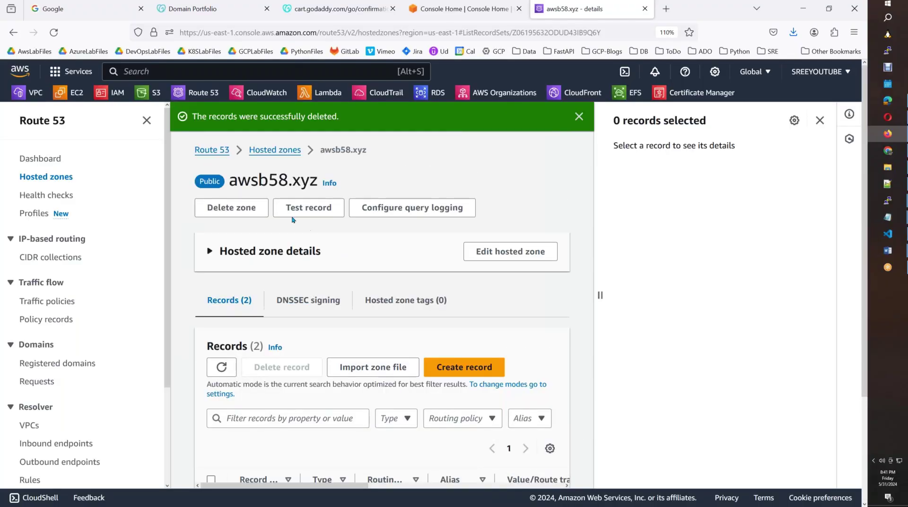
{"action": "left_click", "coordinate": [241, 209]}
{"action": "left_click", "coordinate": [344, 326]}
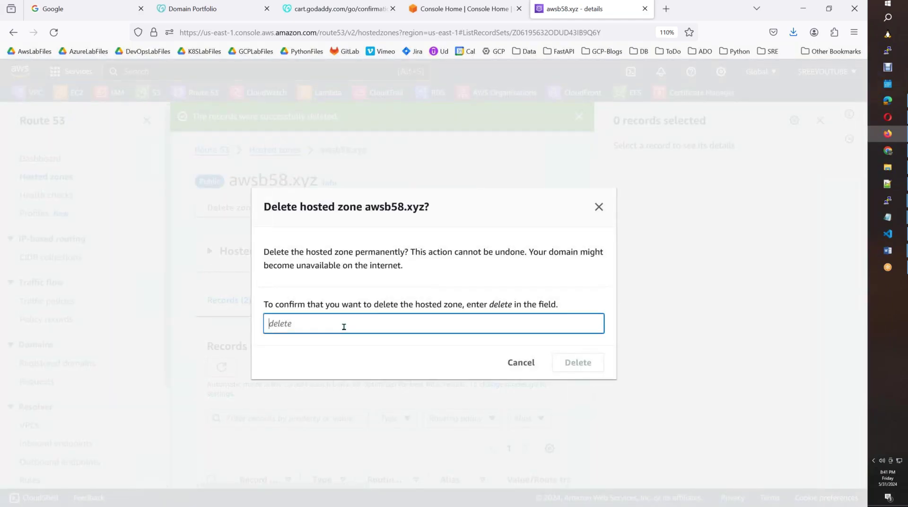
{"action": "type", "text": "delete"}
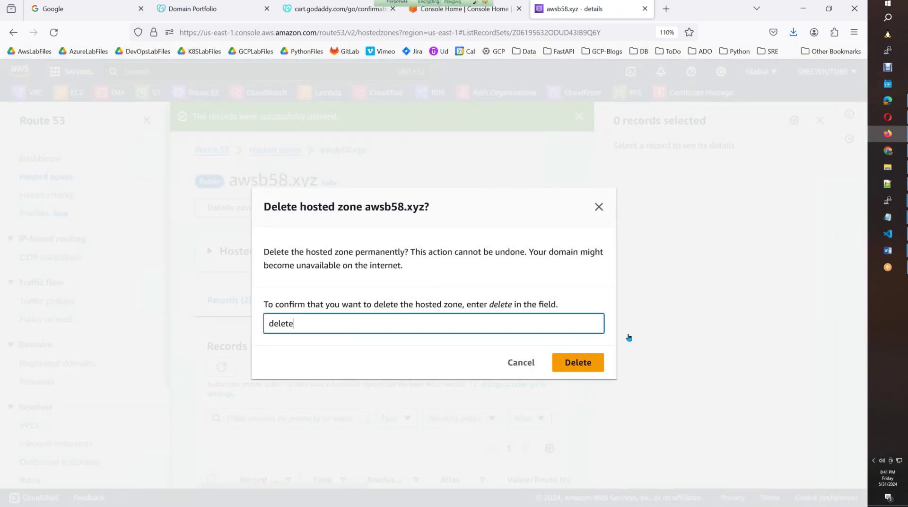
{"action": "left_click", "coordinate": [592, 369]}
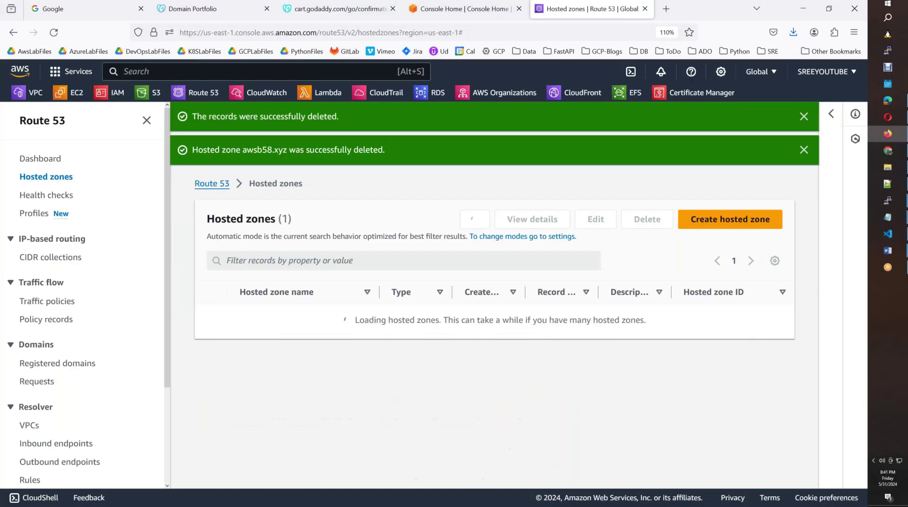
{"action": "left_click", "coordinate": [804, 117]}
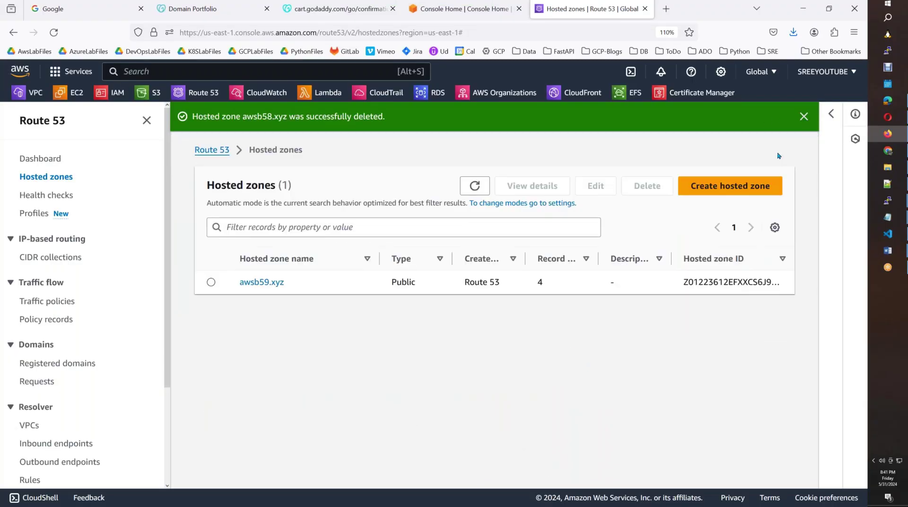
{"action": "left_click", "coordinate": [804, 116]}
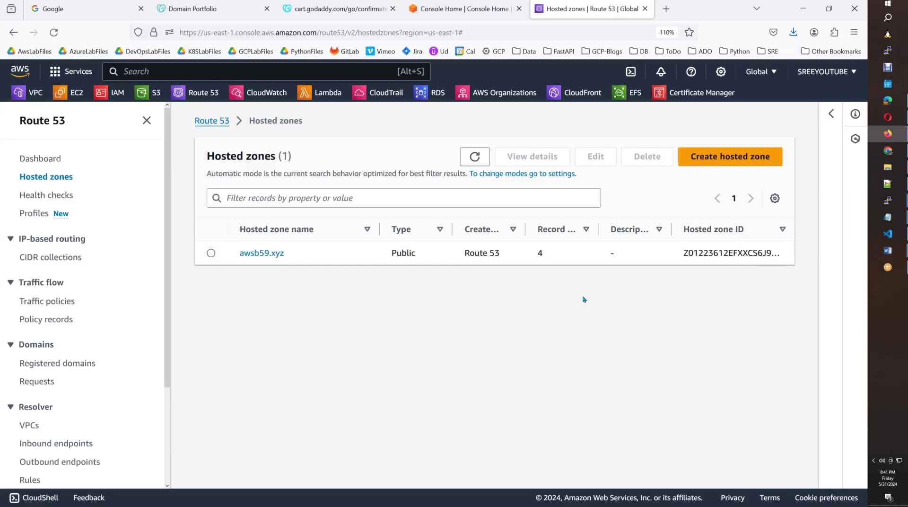
{"action": "left_click_drag", "start_coordinate": [326, 263], "coordinate": [227, 262]}
{"action": "key", "text": "ctrl+c"}
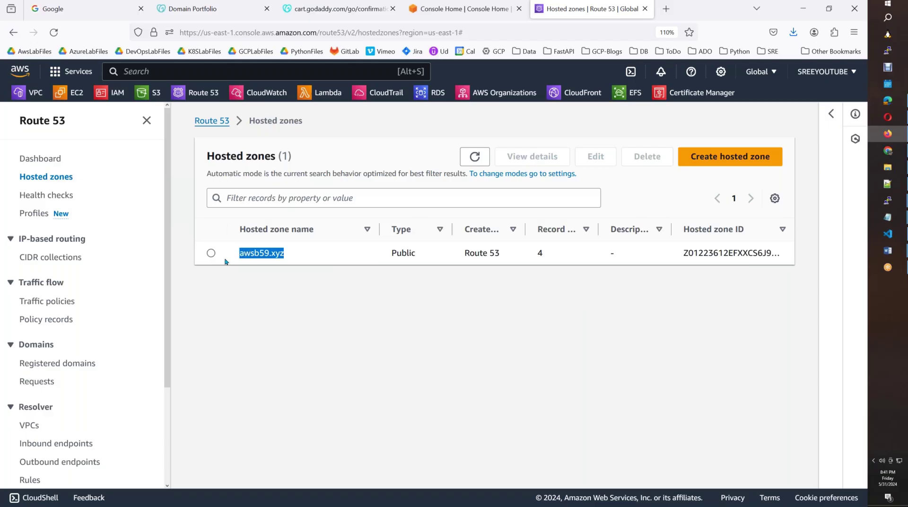
Step: Create public hosted zone awsb60.xyz by editing the pasted awsb59.xyz name
{"action": "left_click", "coordinate": [732, 159]}
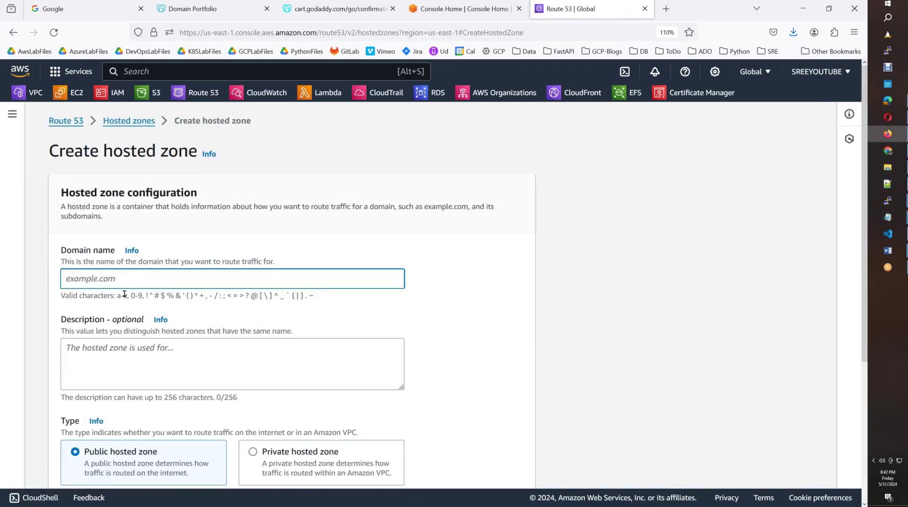
{"action": "key", "text": "ctrl+v"}
{"action": "left_click_drag", "start_coordinate": [83, 282], "coordinate": [6, 279]}
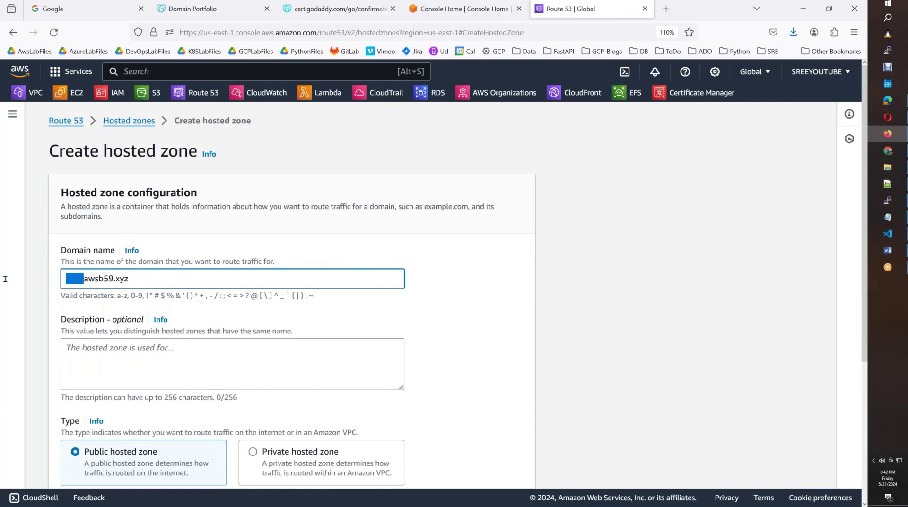
{"action": "key", "text": "BackSpace"}
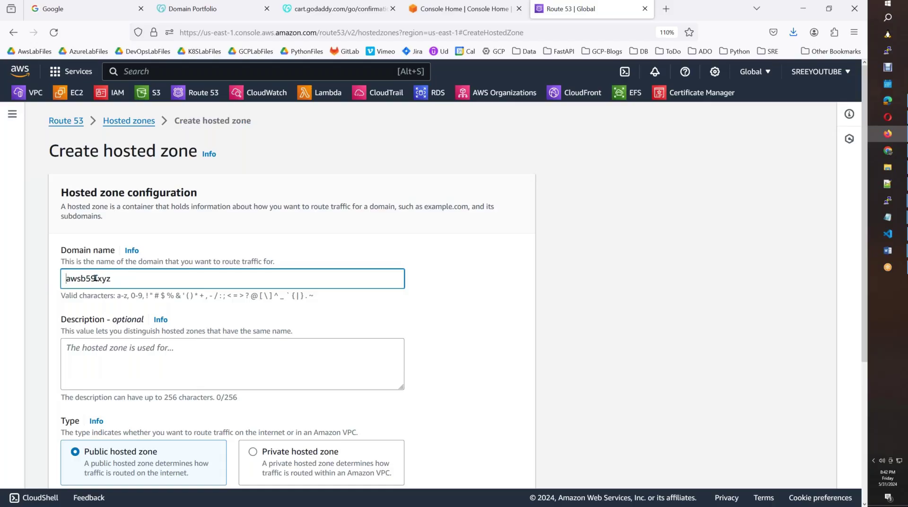
{"action": "key", "text": "BackSpace"}
{"action": "key", "text": "BackSpace"}
{"action": "type", "text": "60"}
{"action": "scroll", "coordinate": [294, 285], "scroll_direction": "down", "scroll_amount": 3}
{"action": "scroll", "coordinate": [293, 285], "scroll_direction": "down", "scroll_amount": 2}
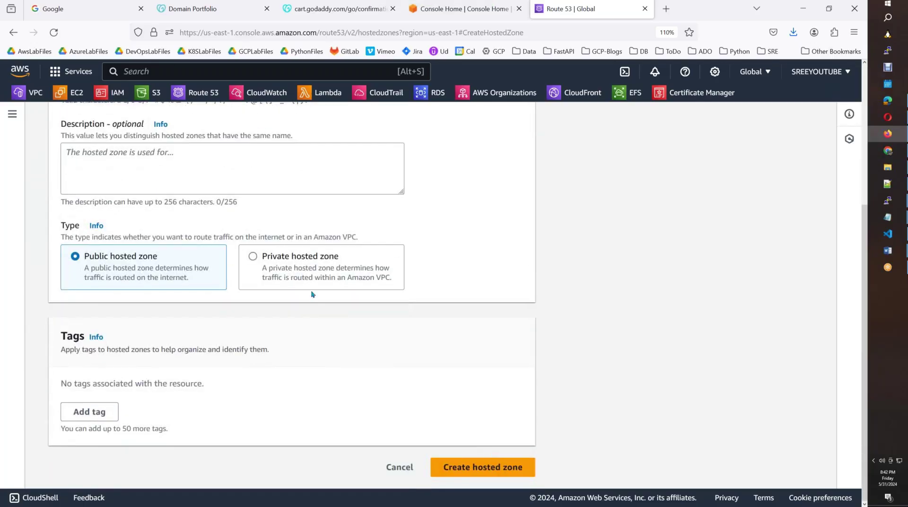
{"action": "left_click", "coordinate": [487, 466]}
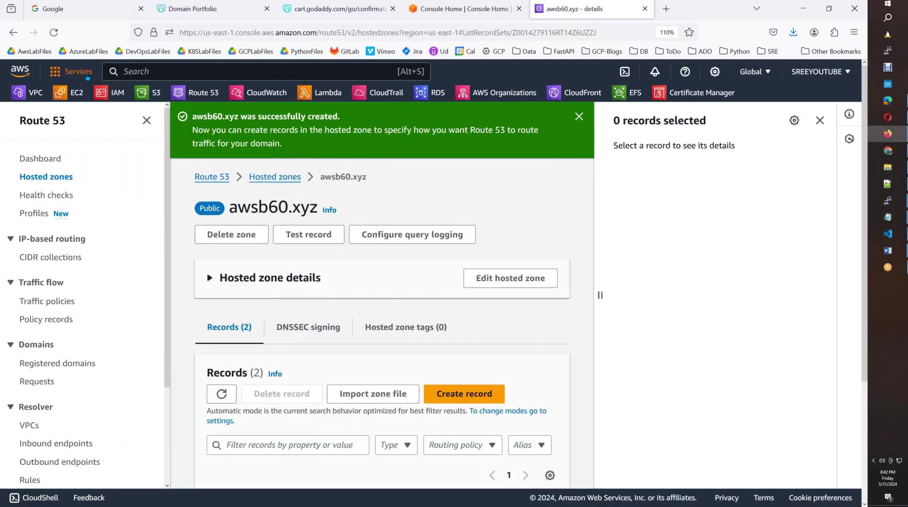
{"action": "left_click", "coordinate": [88, 76]}
{"action": "scroll", "coordinate": [78, 426], "scroll_direction": "down", "scroll_amount": 5}
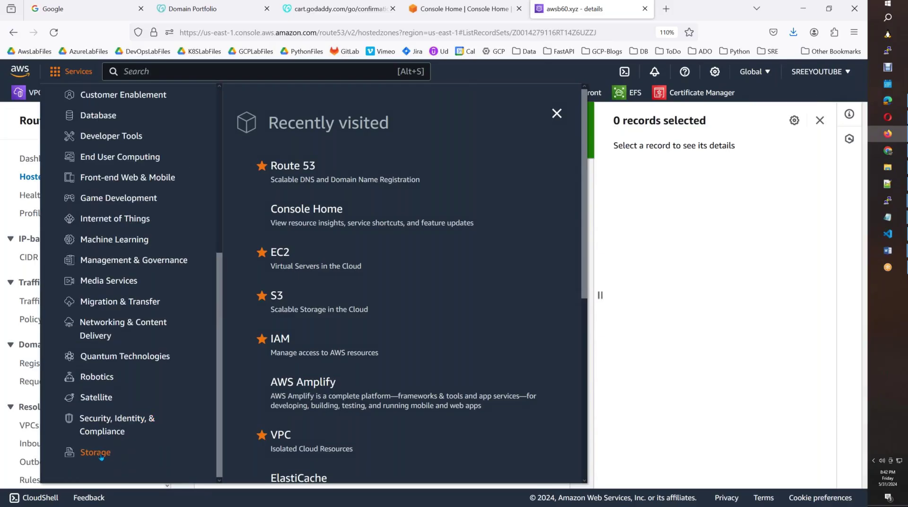
Step: Open S3 from the Storage services in a new tab and switch to it
{"action": "left_click", "coordinate": [101, 455]}
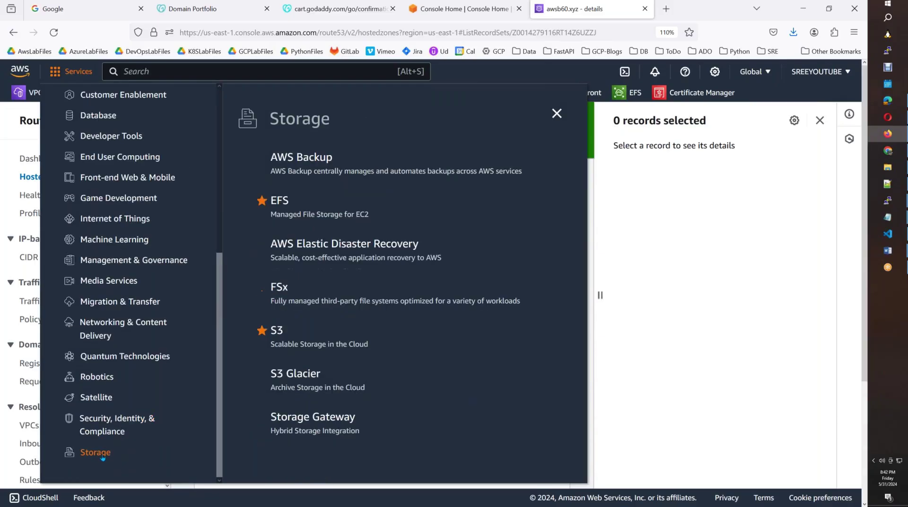
{"action": "right_click", "coordinate": [276, 332]}
{"action": "left_click", "coordinate": [334, 148]}
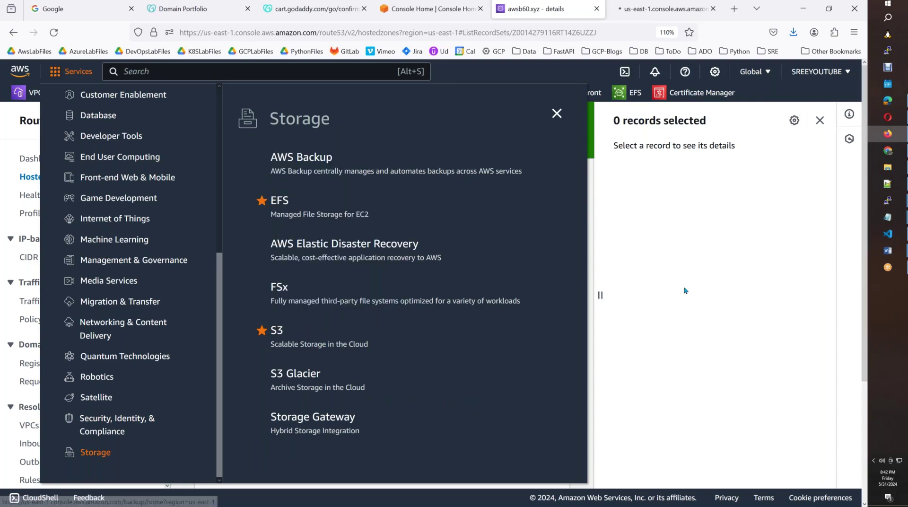
{"action": "key", "text": "Escape"}
{"action": "left_click", "coordinate": [672, 9]}
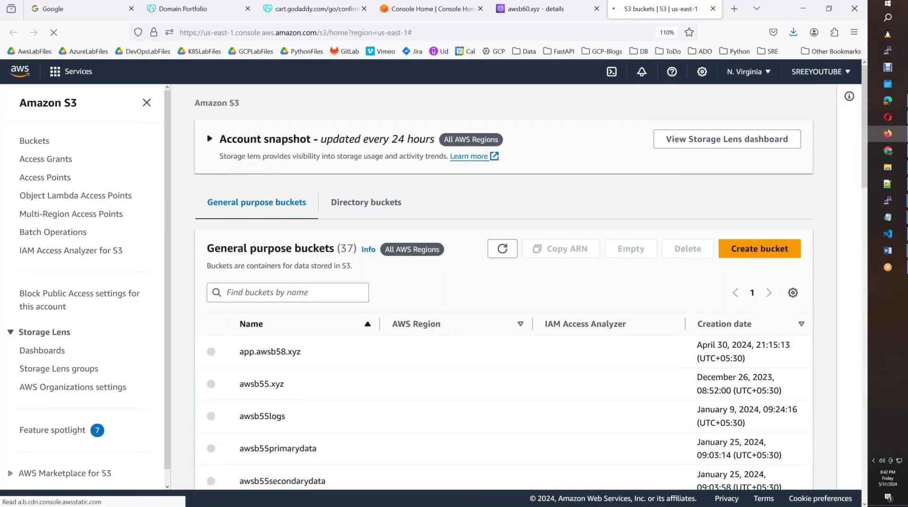
Step: Create an S3 bucket named awsb60.xyz with default settings
{"action": "left_click", "coordinate": [760, 249]}
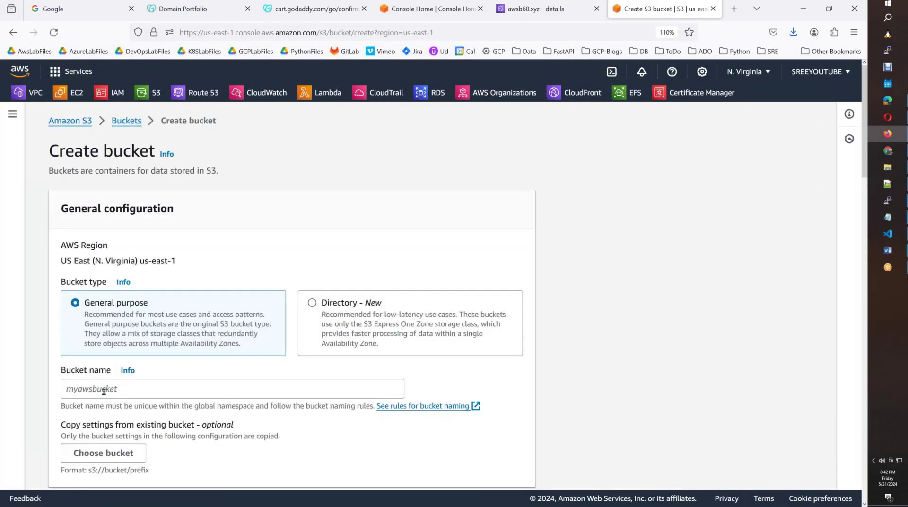
{"action": "left_click", "coordinate": [136, 388]}
{"action": "key", "text": "ctrl+v"}
{"action": "left_click", "coordinate": [113, 389]}
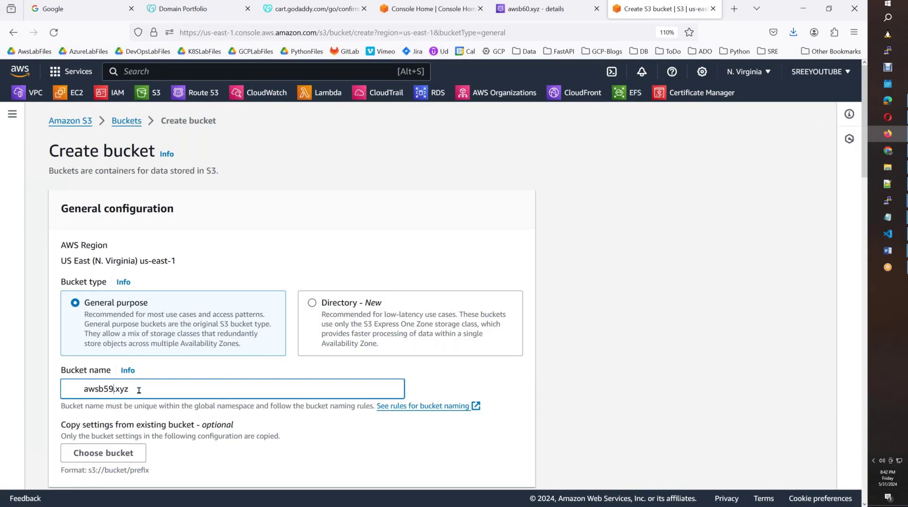
{"action": "key", "text": "BackSpace"}
{"action": "key", "text": "BackSpace"}
{"action": "type", "text": "60"}
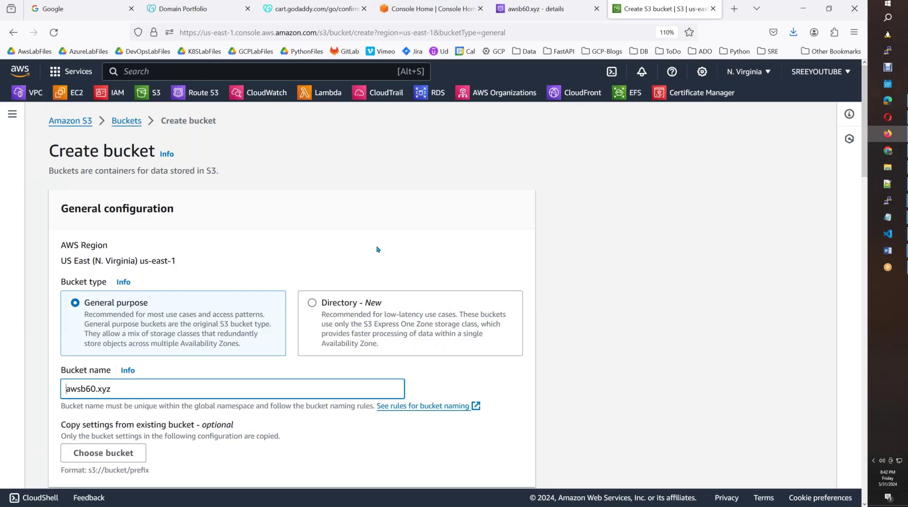
{"action": "scroll", "coordinate": [604, 450], "scroll_direction": "down", "scroll_amount": 7}
{"action": "scroll", "coordinate": [603, 450], "scroll_direction": "down", "scroll_amount": 10}
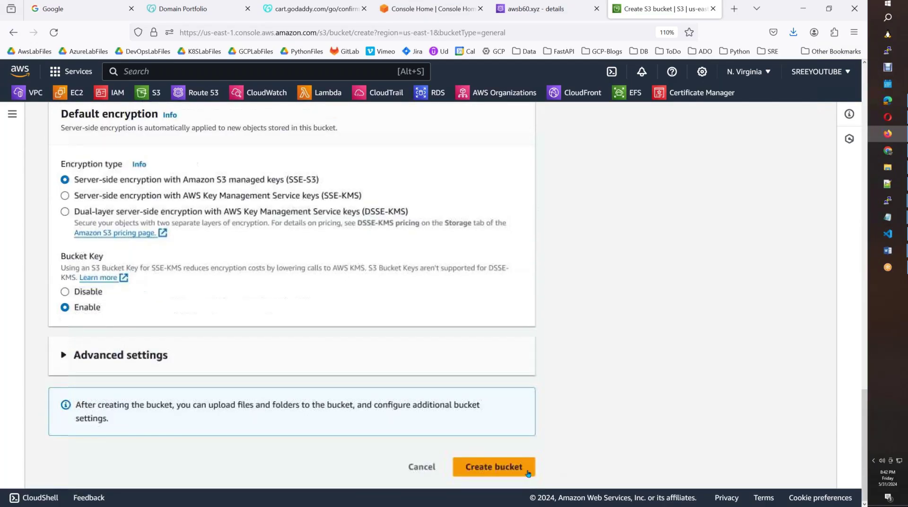
{"action": "left_click", "coordinate": [527, 467]}
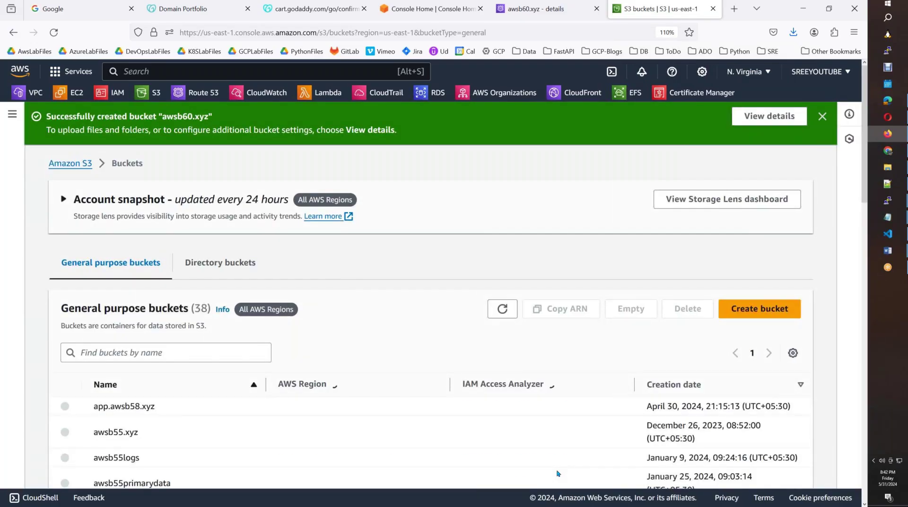
{"action": "left_click", "coordinate": [766, 307]}
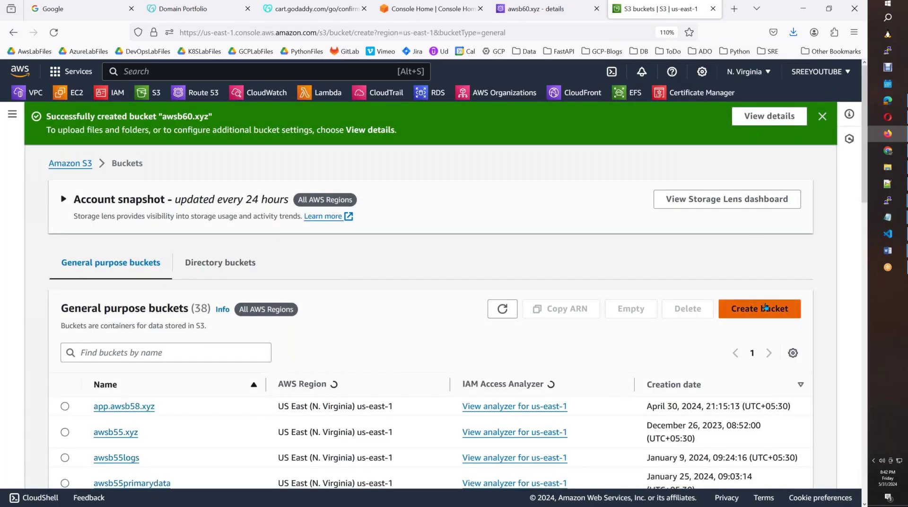
{"action": "left_click", "coordinate": [96, 389]}
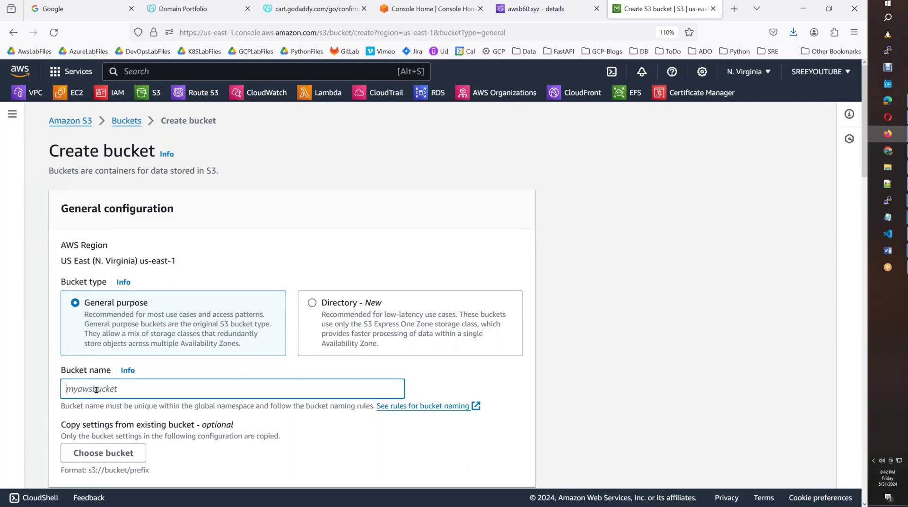
{"action": "type", "text": "www."}
{"action": "key", "text": "ctrl+v"}
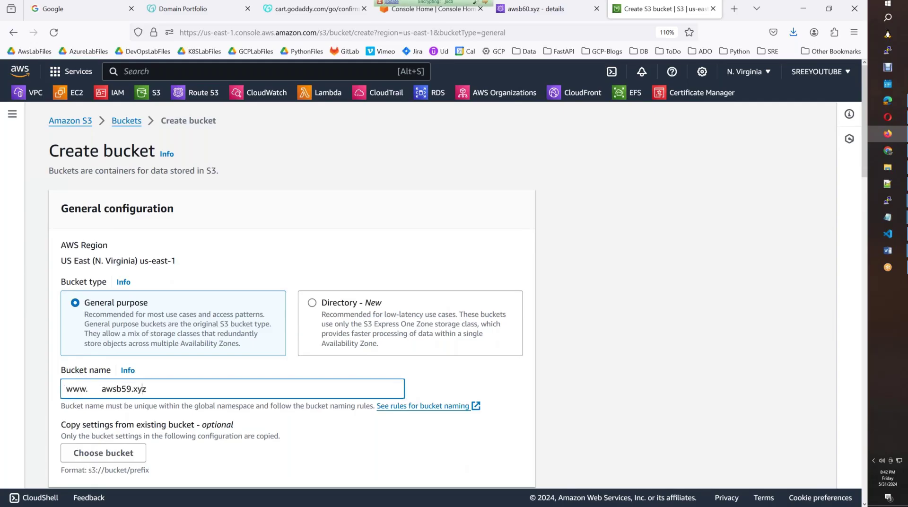
{"action": "left_click", "coordinate": [117, 389]}
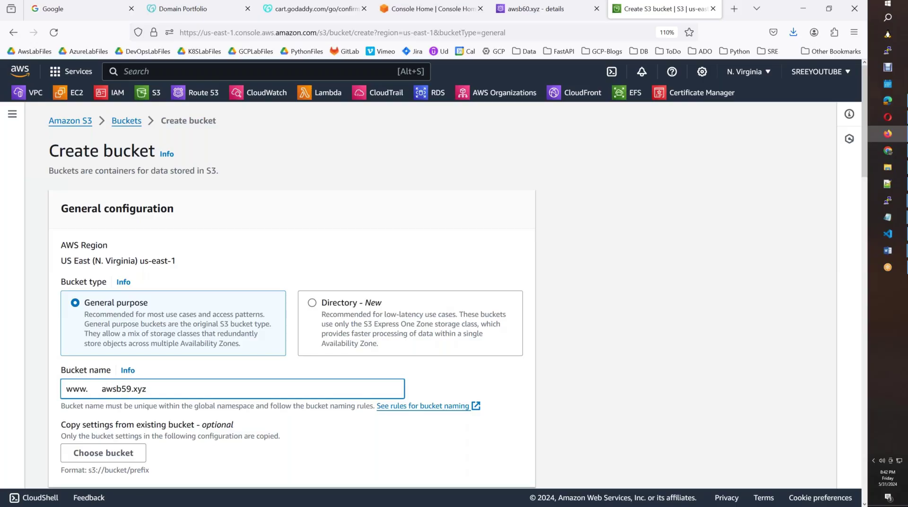
{"action": "key", "text": "BackSpace"}
{"action": "key", "text": "BackSpace"}
{"action": "key", "text": "BackSpace"}
{"action": "type", "text": "60"}
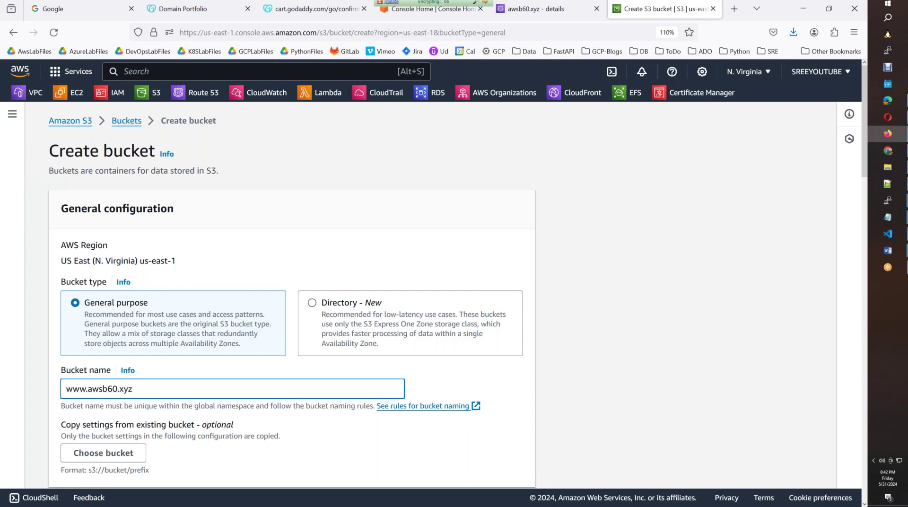
{"action": "scroll", "coordinate": [429, 475], "scroll_direction": "down", "scroll_amount": 10}
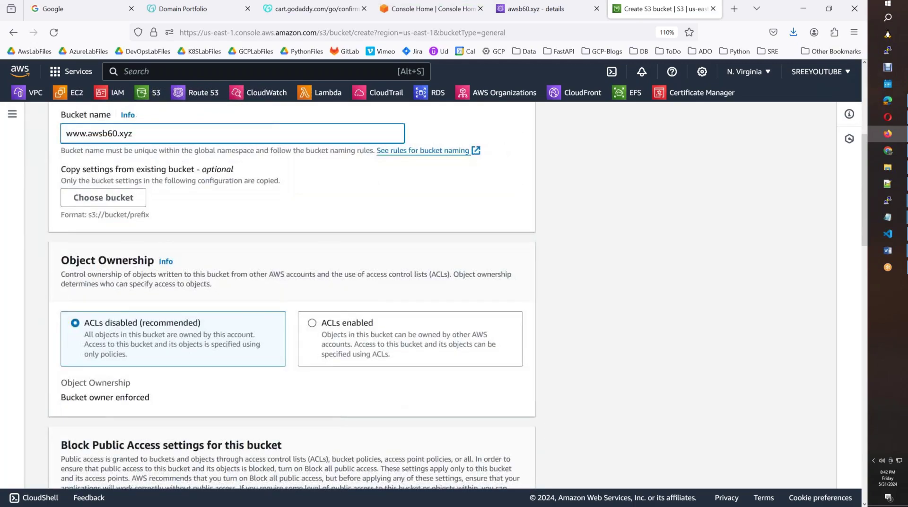
{"action": "scroll", "coordinate": [430, 476], "scroll_direction": "down", "scroll_amount": 10}
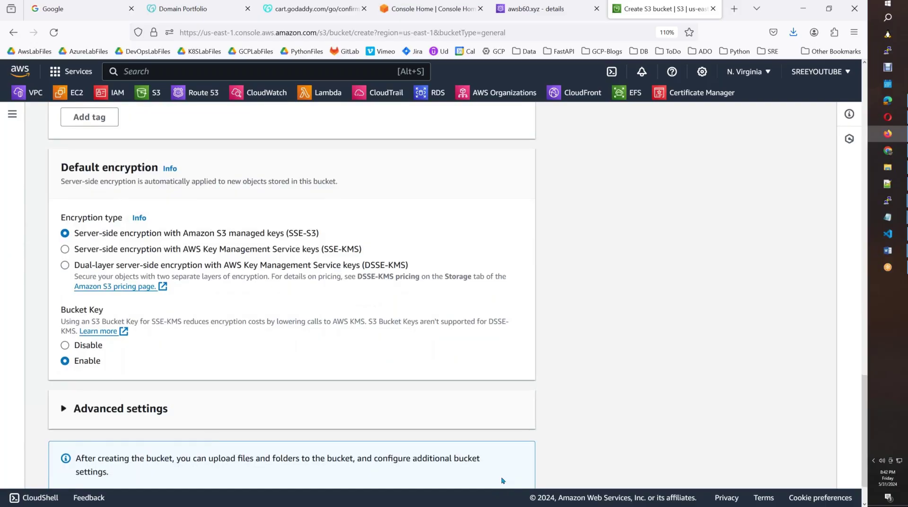
{"action": "left_click", "coordinate": [492, 468]}
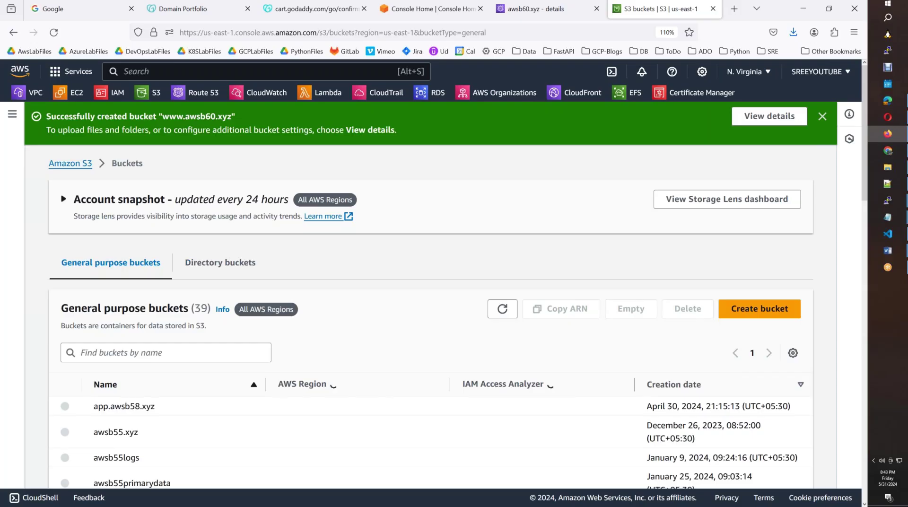
{"action": "left_click", "coordinate": [97, 352]}
{"action": "type", "text": "awsb"}
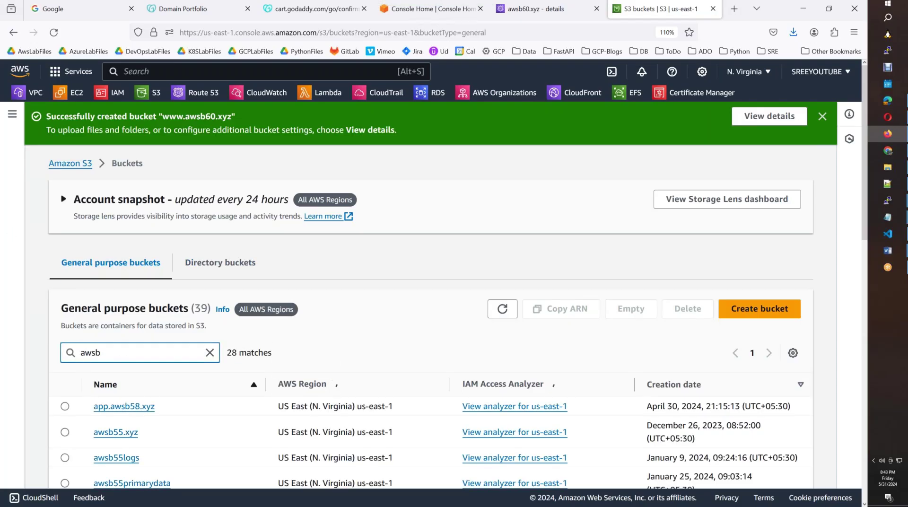
{"action": "type", "text": "60"}
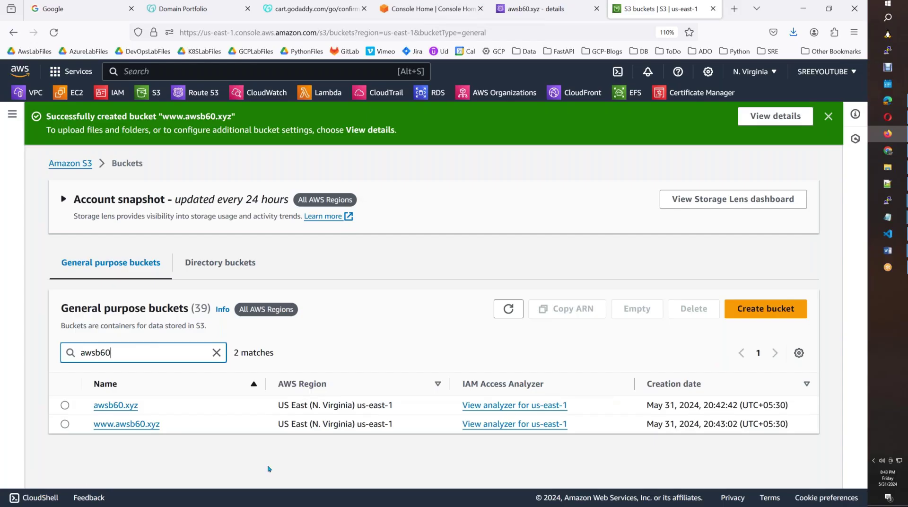
Step: Review awsb60.xyz's NS and SOA records, clear the panel and banner, then show GoDaddy's portfolio
{"action": "left_click", "coordinate": [568, 15]}
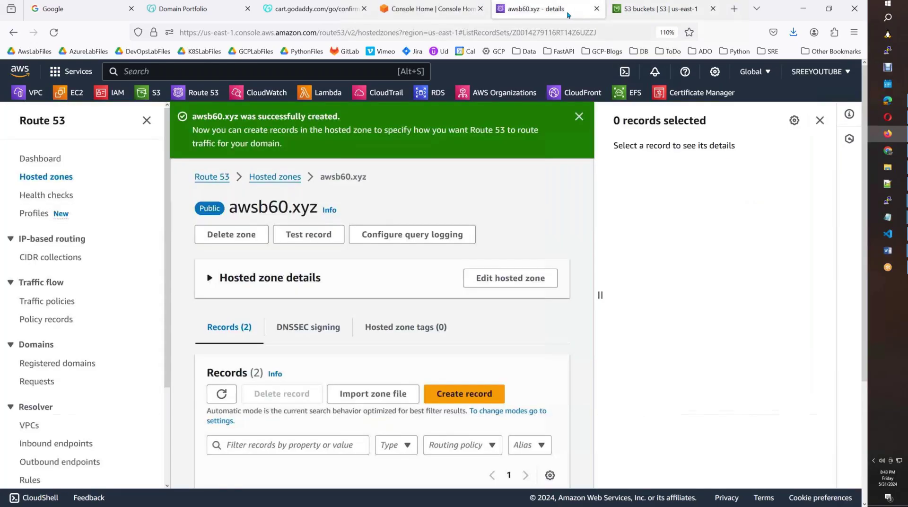
{"action": "left_click", "coordinate": [816, 122]}
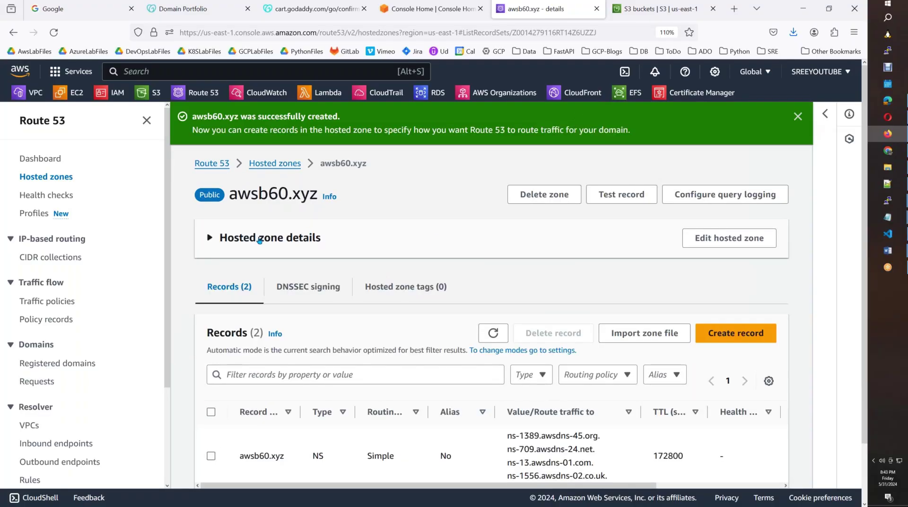
{"action": "scroll", "coordinate": [260, 240], "scroll_direction": "down", "scroll_amount": 3}
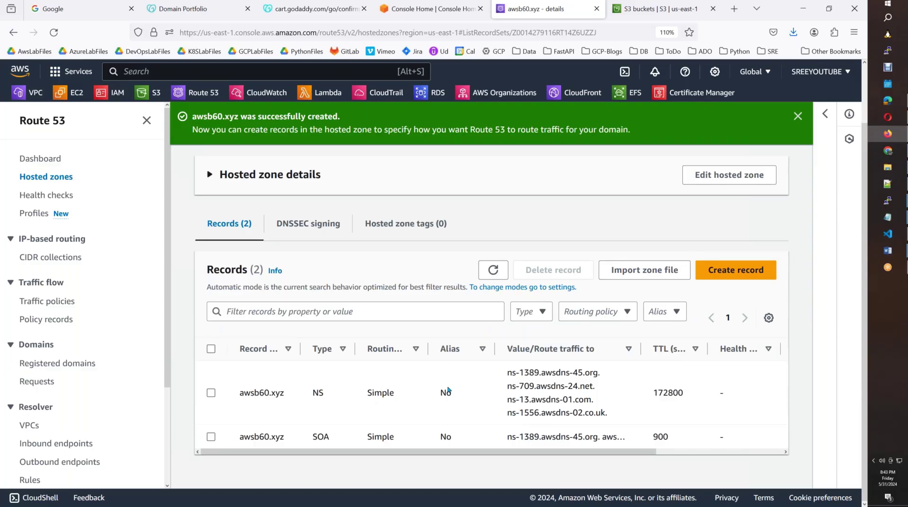
{"action": "left_click", "coordinate": [333, 18]}
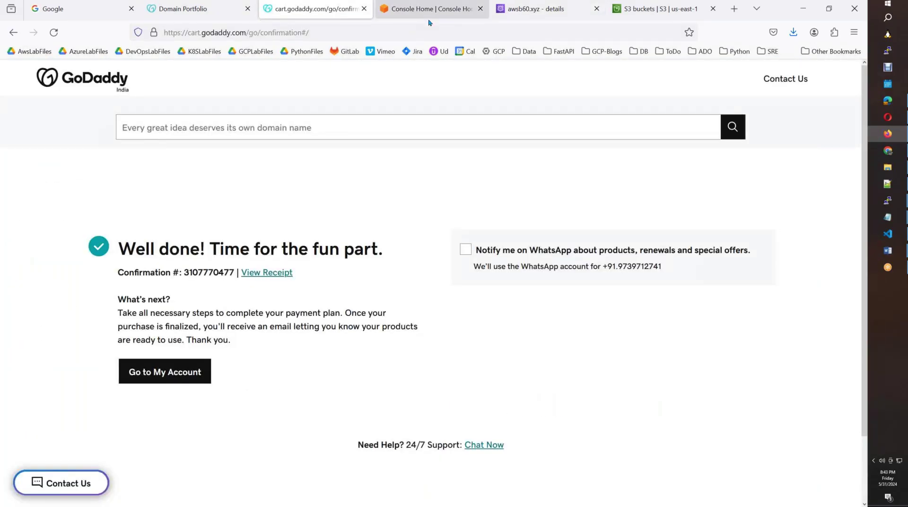
{"action": "left_click", "coordinate": [535, 17]}
{"action": "scroll", "coordinate": [405, 274], "scroll_direction": "up", "scroll_amount": 1}
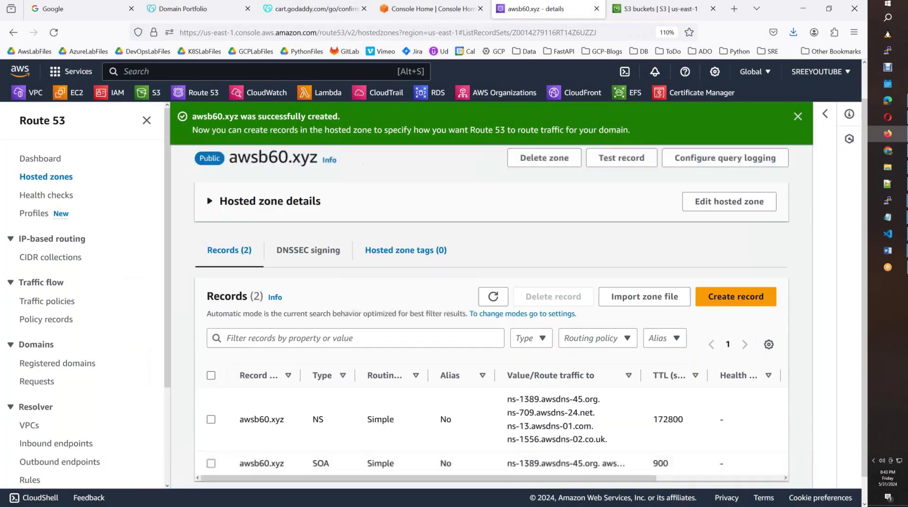
{"action": "scroll", "coordinate": [406, 260], "scroll_direction": "down", "scroll_amount": 1}
{"action": "left_click", "coordinate": [798, 116]}
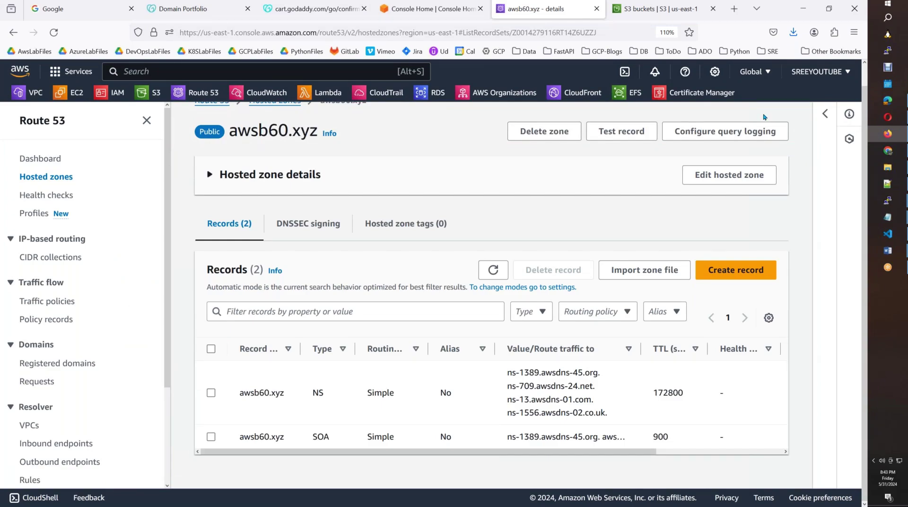
{"action": "left_click", "coordinate": [184, 12]}
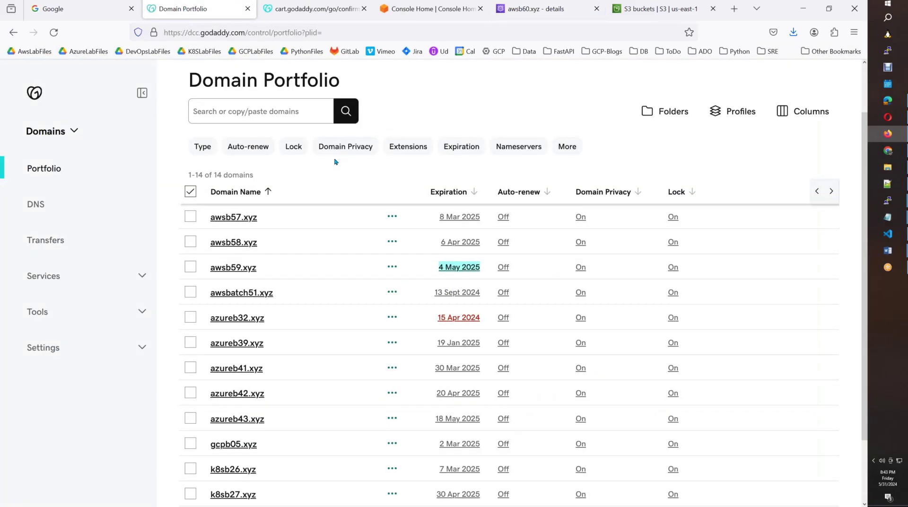
Step: Refresh the portfolio, view awsb60.xyz's ns19/ns20 domaincontrol.com nameservers, and open Change Nameservers
{"action": "left_click", "coordinate": [54, 32]}
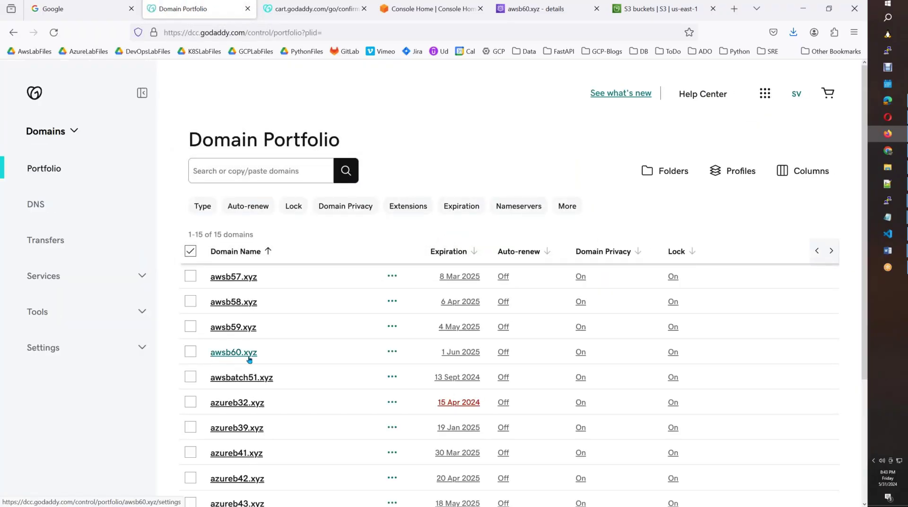
{"action": "left_click", "coordinate": [396, 355]}
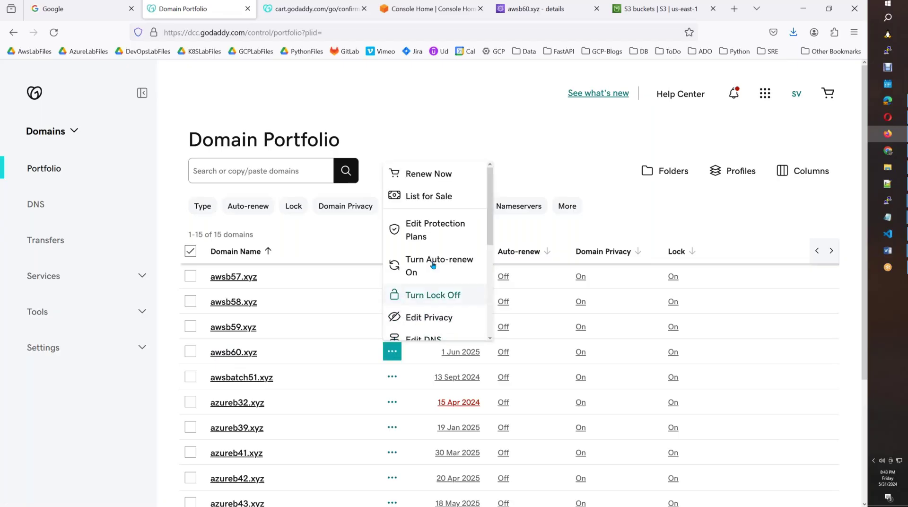
{"action": "scroll", "coordinate": [436, 251], "scroll_direction": "down", "scroll_amount": 2}
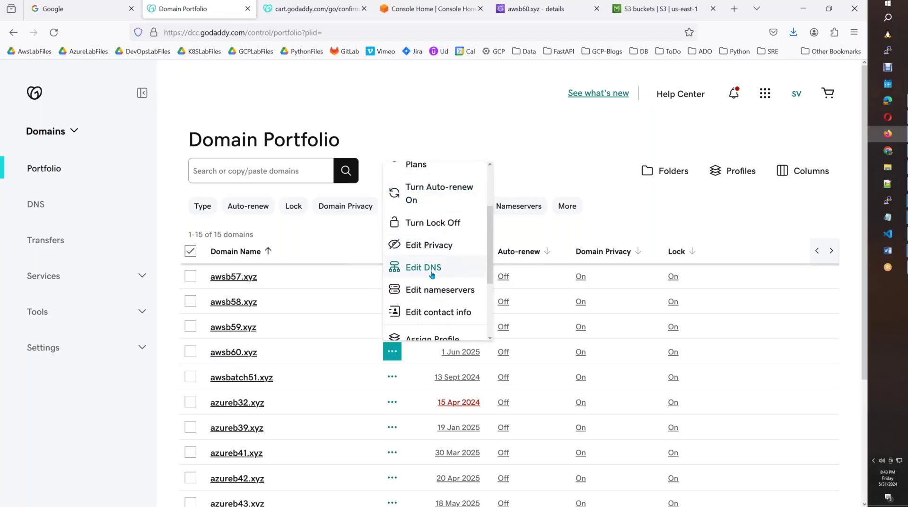
{"action": "left_click", "coordinate": [432, 268]}
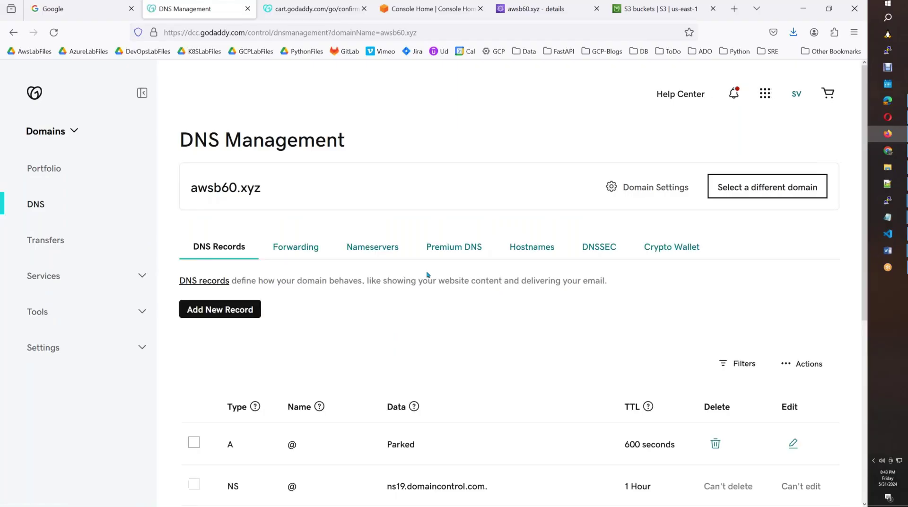
{"action": "left_click", "coordinate": [371, 254]}
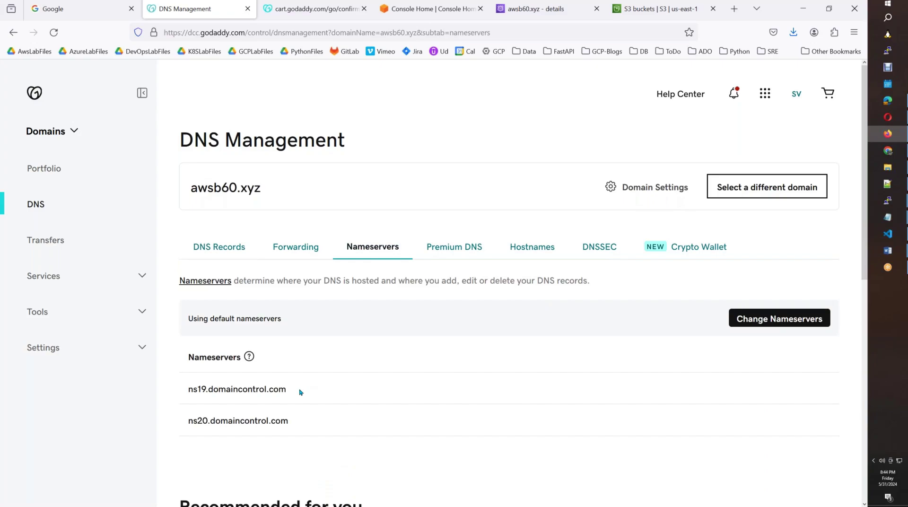
{"action": "left_click_drag", "start_coordinate": [289, 390], "coordinate": [177, 381]}
{"action": "left_click_drag", "start_coordinate": [294, 421], "coordinate": [206, 407]}
{"action": "left_click_drag", "start_coordinate": [296, 391], "coordinate": [171, 385]}
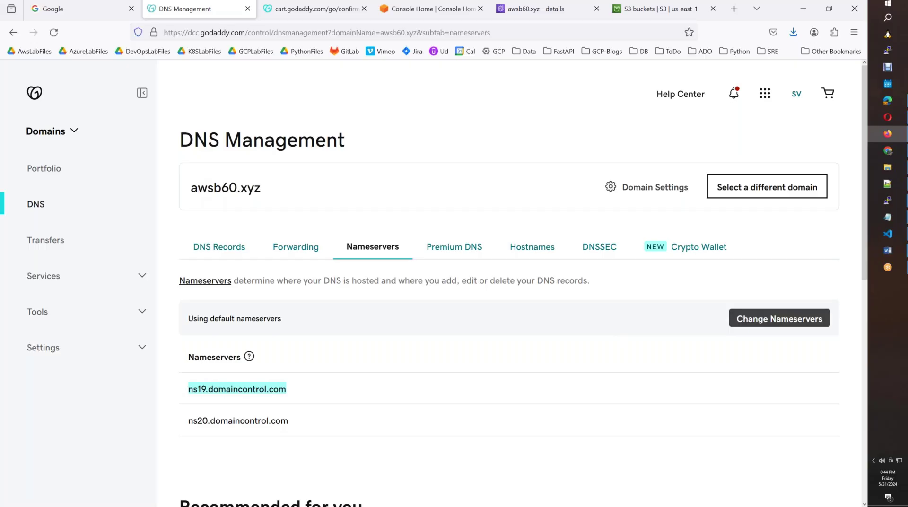
{"action": "left_click", "coordinate": [737, 322]}
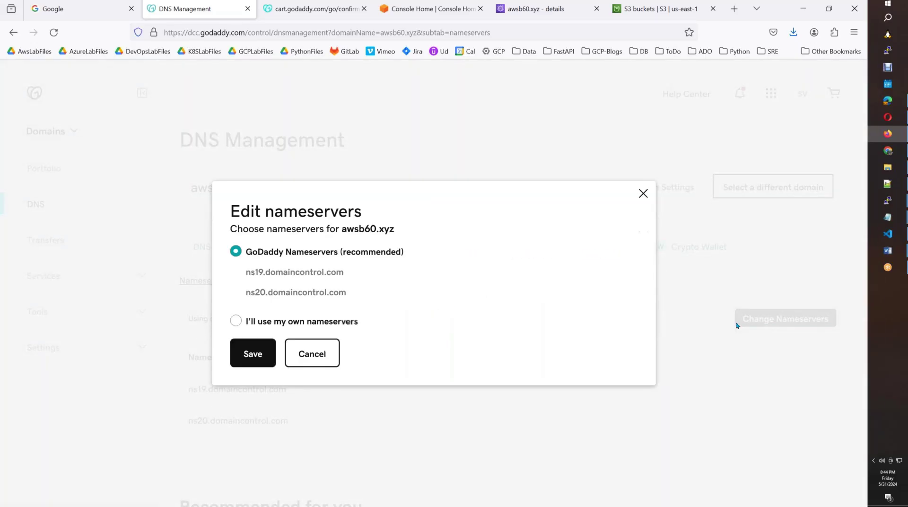
Step: Choose custom nameservers with four fields and paste the copied Route 53 NS values into the first
{"action": "left_click", "coordinate": [311, 326]}
{"action": "left_click", "coordinate": [294, 342]}
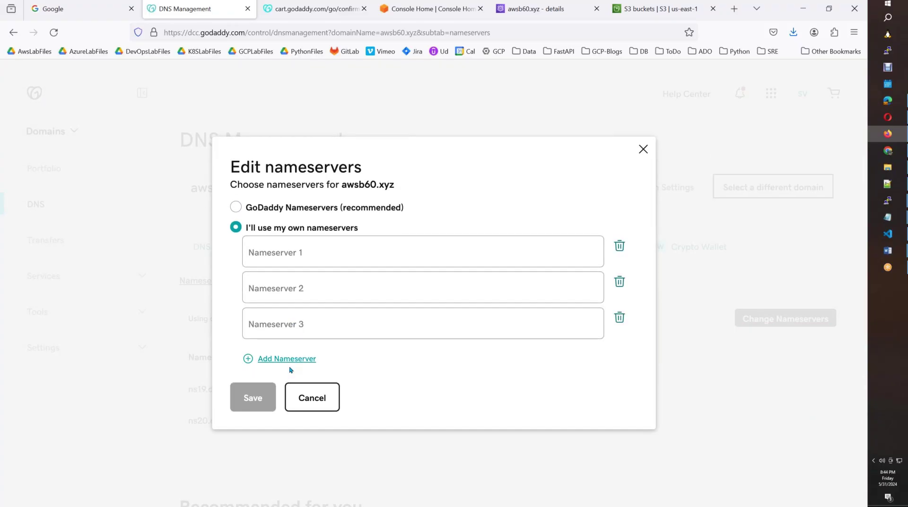
{"action": "left_click", "coordinate": [289, 360]}
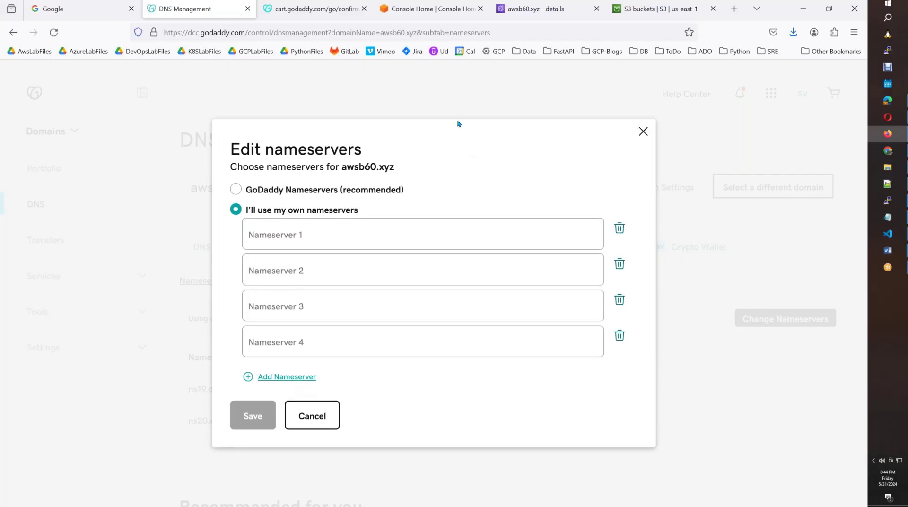
{"action": "left_click", "coordinate": [532, 18]}
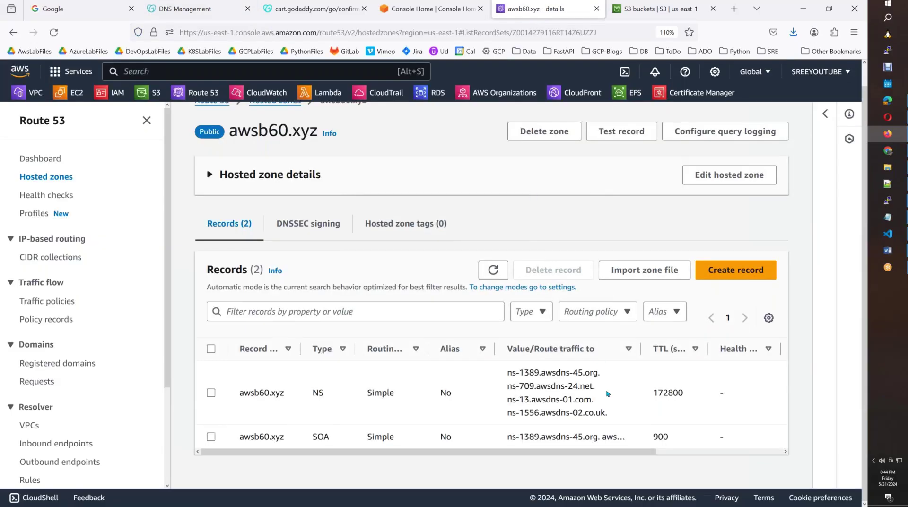
{"action": "left_click_drag", "start_coordinate": [609, 421], "coordinate": [502, 381]}
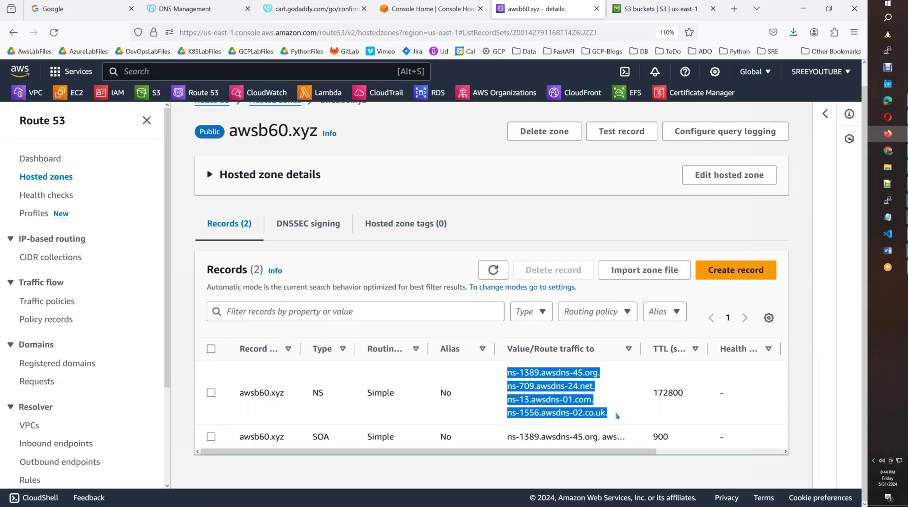
{"action": "double_click", "coordinate": [308, 396]}
{"action": "left_click_drag", "start_coordinate": [616, 421], "coordinate": [504, 370]}
{"action": "key", "text": "ctrl+c"}
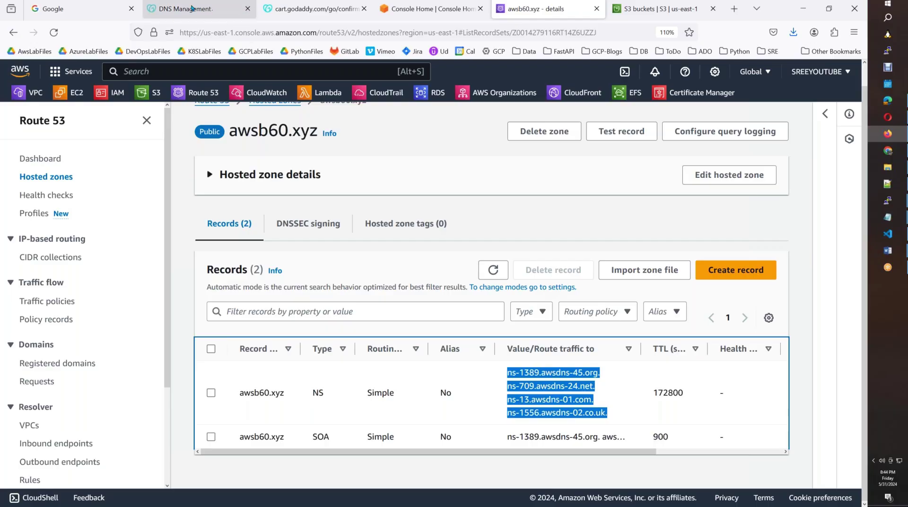
{"action": "left_click", "coordinate": [249, 14]}
{"action": "key", "text": "ctrl+v"}
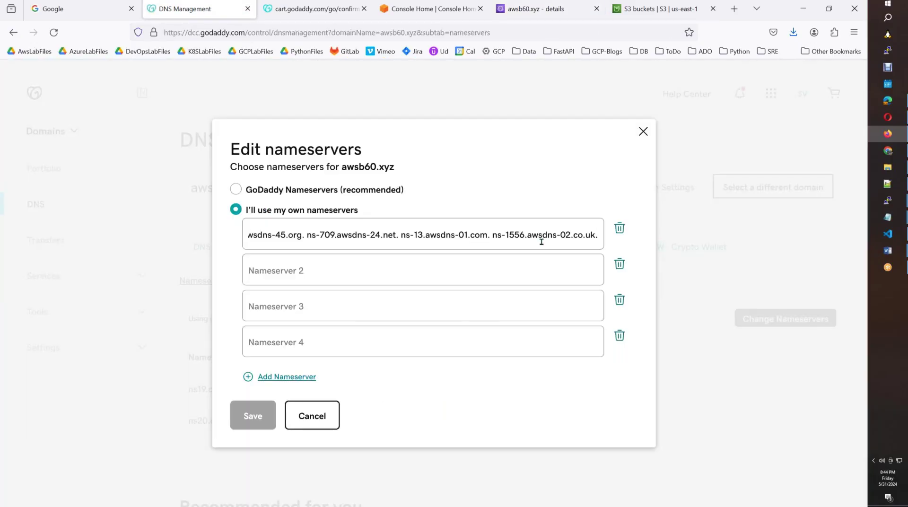
Step: Move ns-709.awsdns-24.net, ns-13.awsdns-01.com and ns-1556.awsdns-02.co.uk into fields two to four, and save
{"action": "left_click_drag", "start_coordinate": [493, 235], "coordinate": [594, 236]}
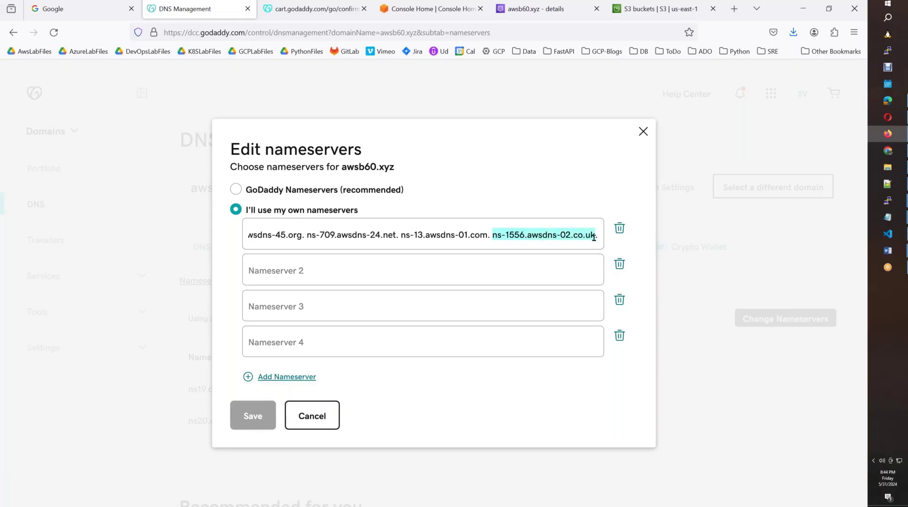
{"action": "key", "text": "ctrl+x"}
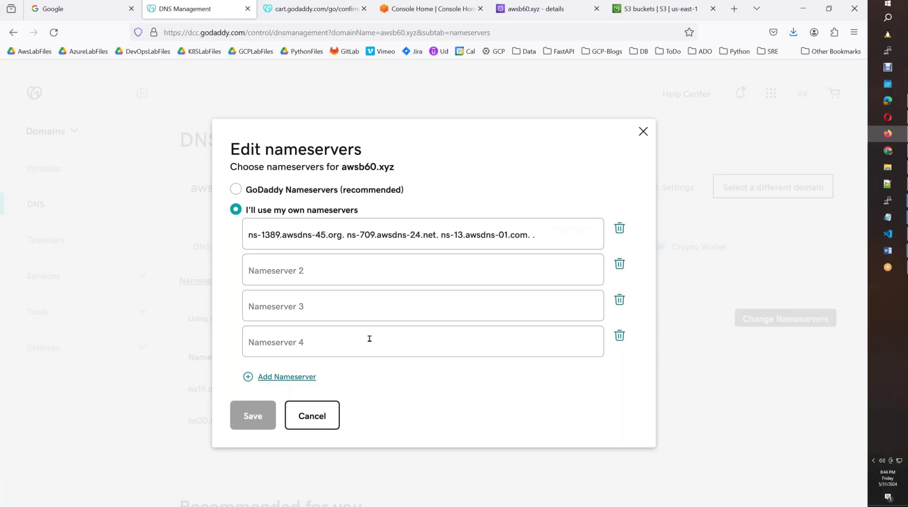
{"action": "left_click", "coordinate": [369, 339]}
{"action": "key", "text": "ctrl+v"}
{"action": "left_click_drag", "start_coordinate": [444, 235], "coordinate": [529, 236]}
{"action": "key", "text": "ctrl+x"}
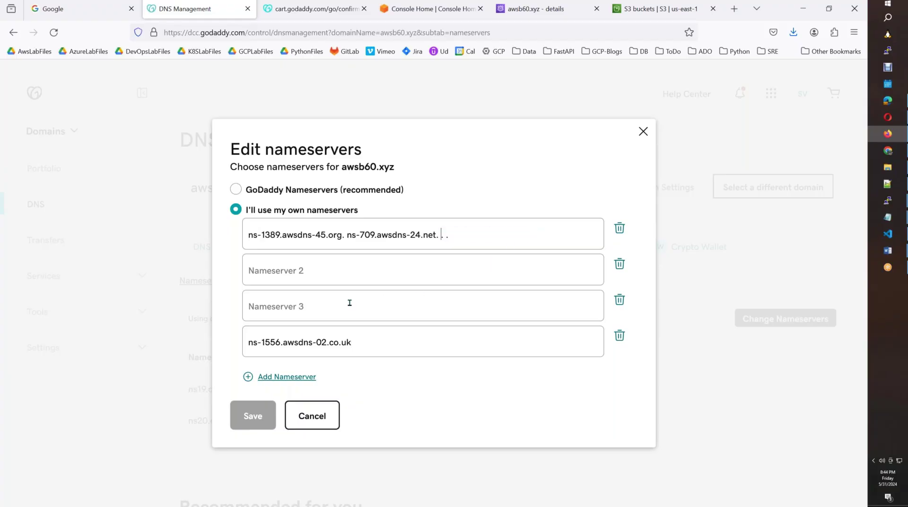
{"action": "left_click", "coordinate": [350, 303]}
{"action": "key", "text": "ctrl+v"}
{"action": "left_click_drag", "start_coordinate": [347, 235], "coordinate": [437, 236]}
{"action": "key", "text": "ctrl+x"}
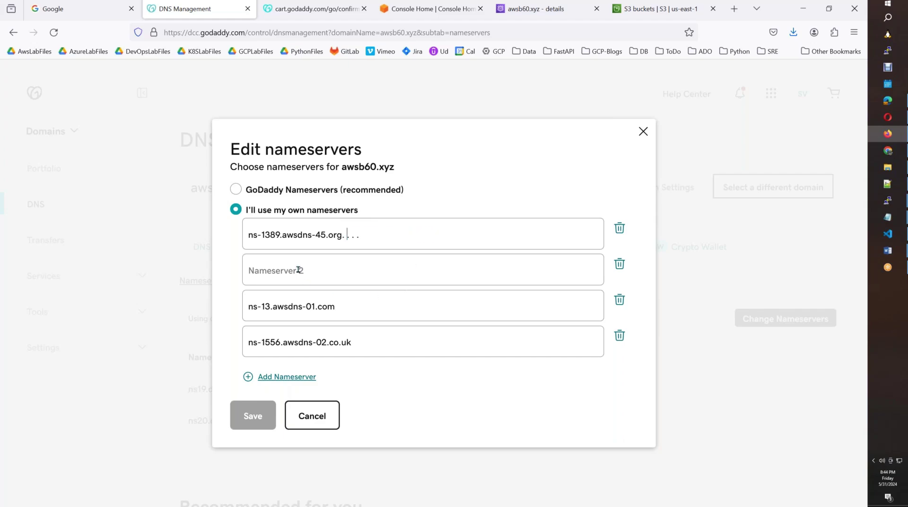
{"action": "left_click", "coordinate": [298, 270]}
{"action": "key", "text": "ctrl+v"}
{"action": "left_click", "coordinate": [406, 234]}
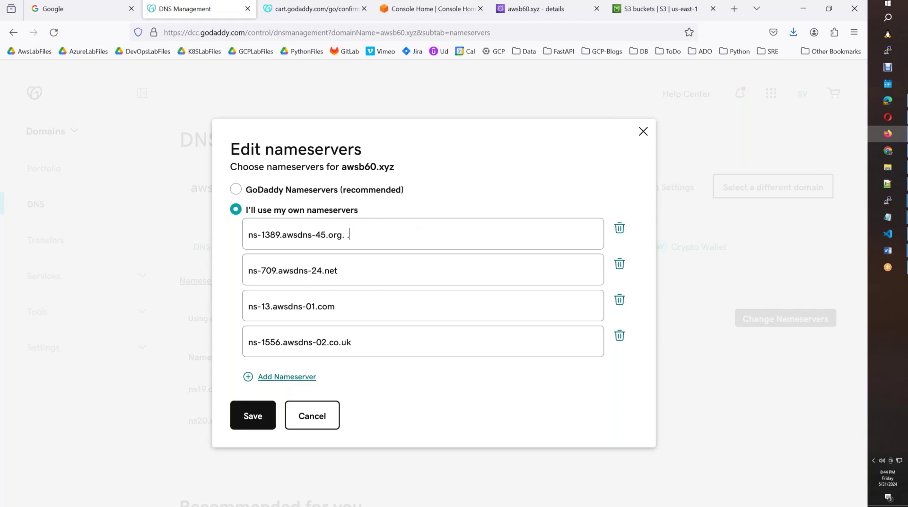
{"action": "left_click", "coordinate": [269, 405]}
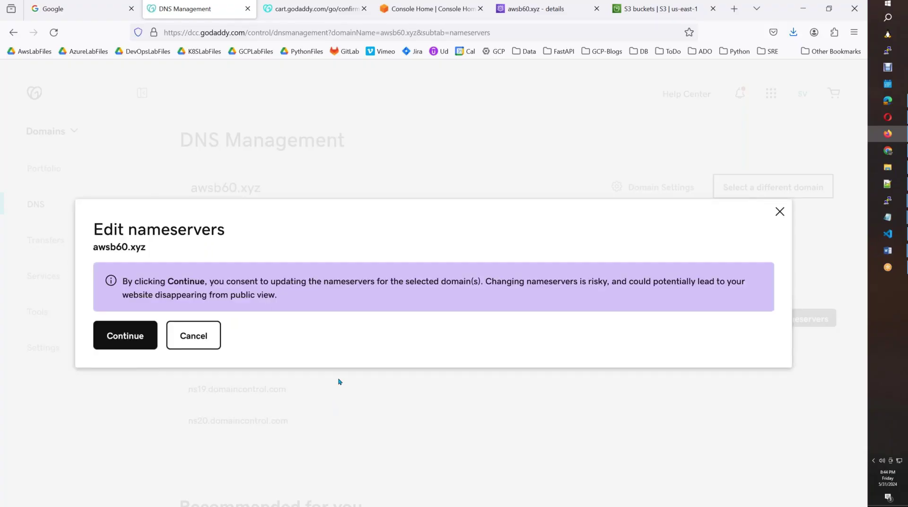
Step: Confirm the awsb60.xyz nameserver change, retrying once after the first attempt fails
{"action": "left_click", "coordinate": [125, 336]}
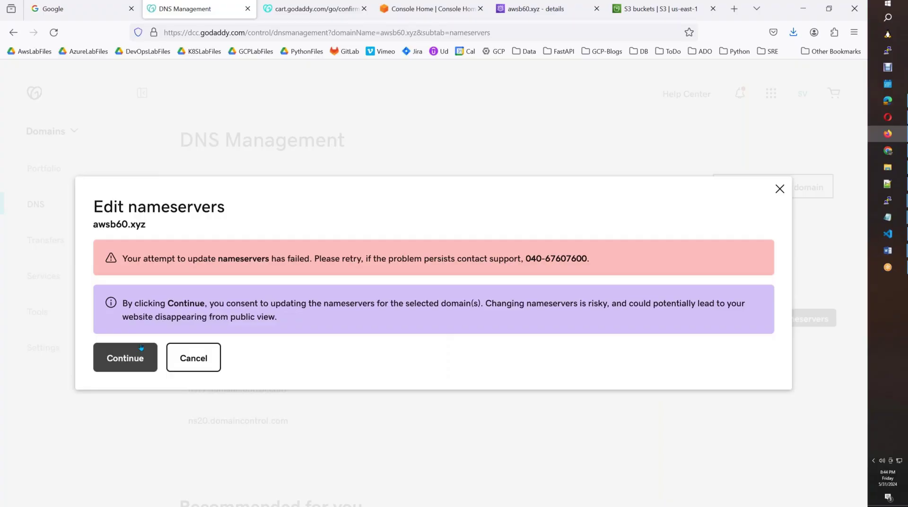
{"action": "left_click", "coordinate": [118, 349]}
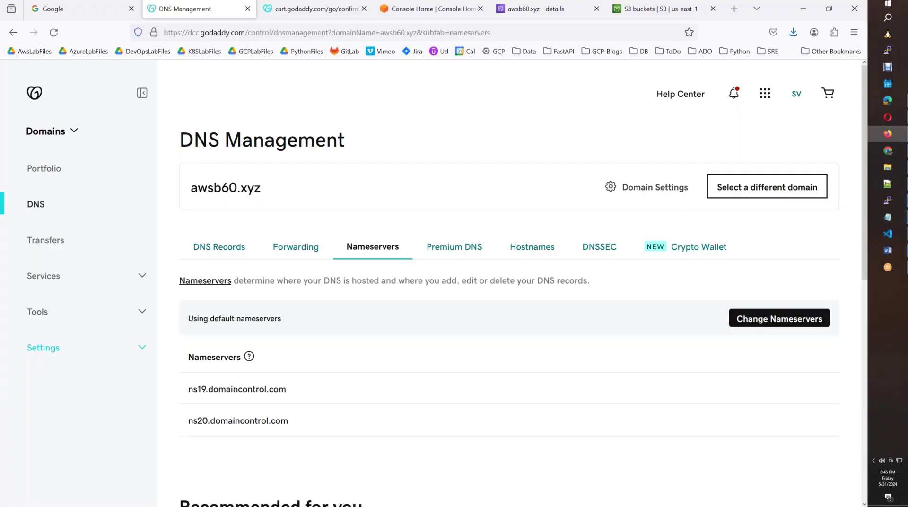
Step: Select the NS record values in the Route 53 hosted zone for comparison
{"action": "left_click", "coordinate": [526, 14]}
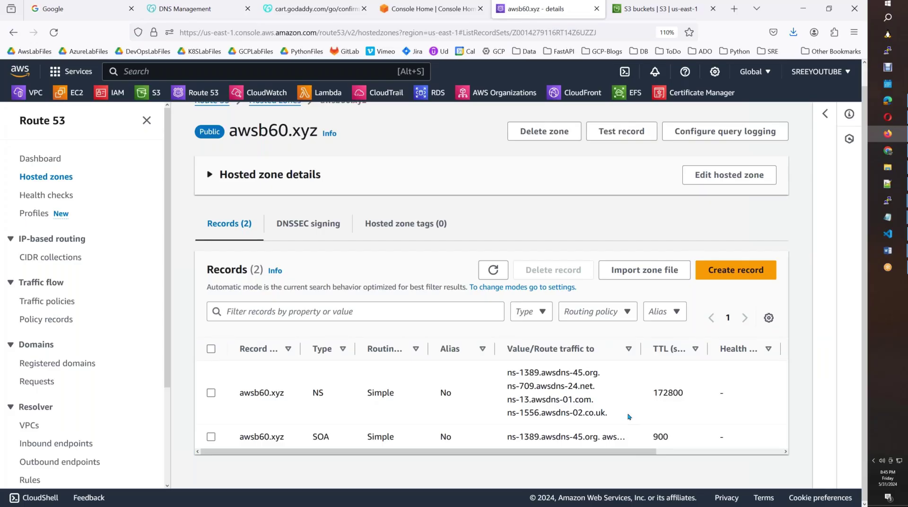
{"action": "left_click_drag", "start_coordinate": [629, 417], "coordinate": [513, 387]}
{"action": "right_click", "coordinate": [512, 387]}
{"action": "left_click", "coordinate": [490, 475]}
Step: Reload GoDaddy's Nameservers page and check its four awsdns nameservers match Route 53
{"action": "left_click", "coordinate": [190, 11]}
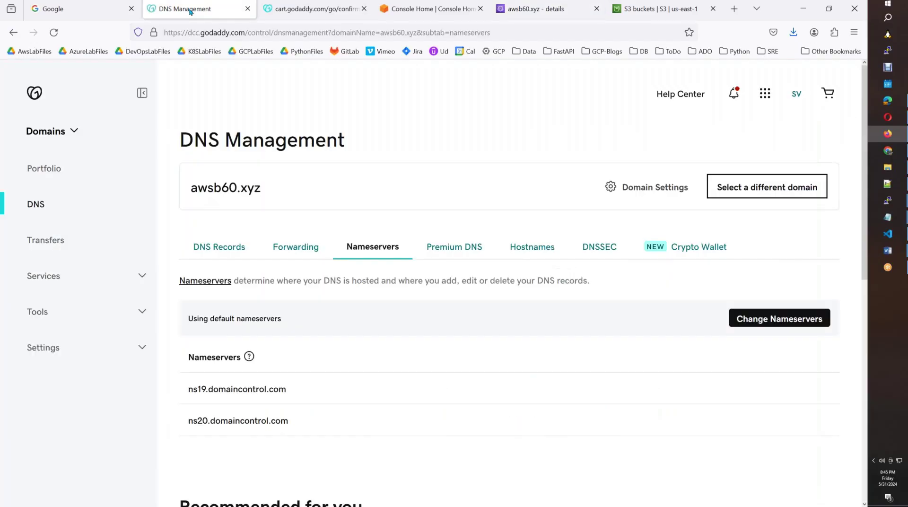
{"action": "left_click", "coordinate": [54, 32]}
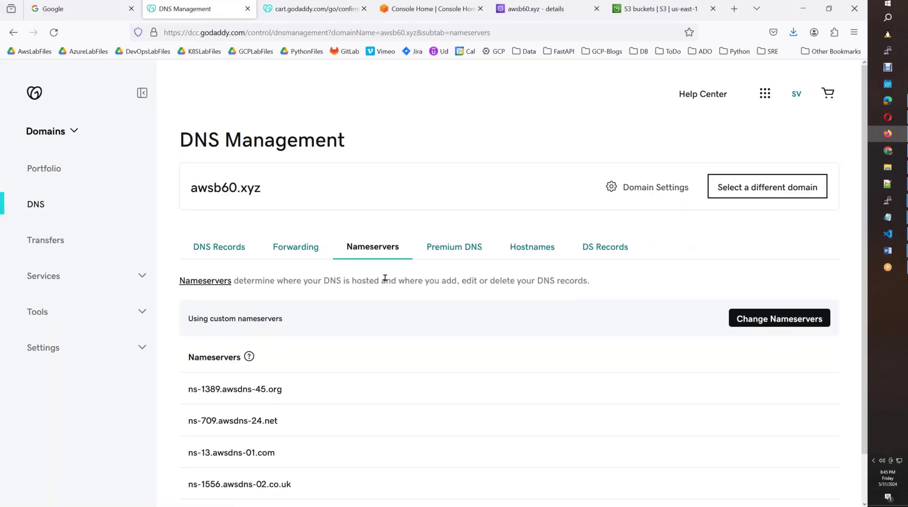
{"action": "scroll", "coordinate": [373, 308], "scroll_direction": "down", "scroll_amount": 2}
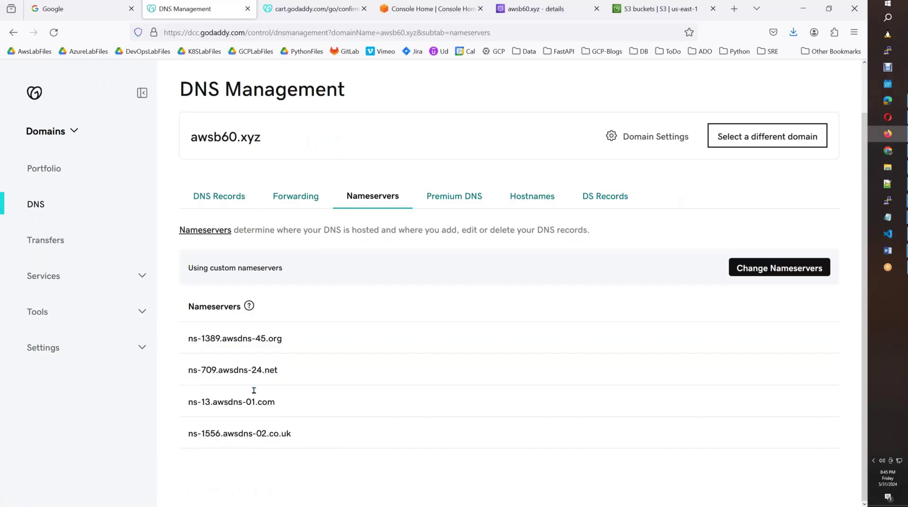
{"action": "left_click_drag", "start_coordinate": [293, 434], "coordinate": [183, 339]}
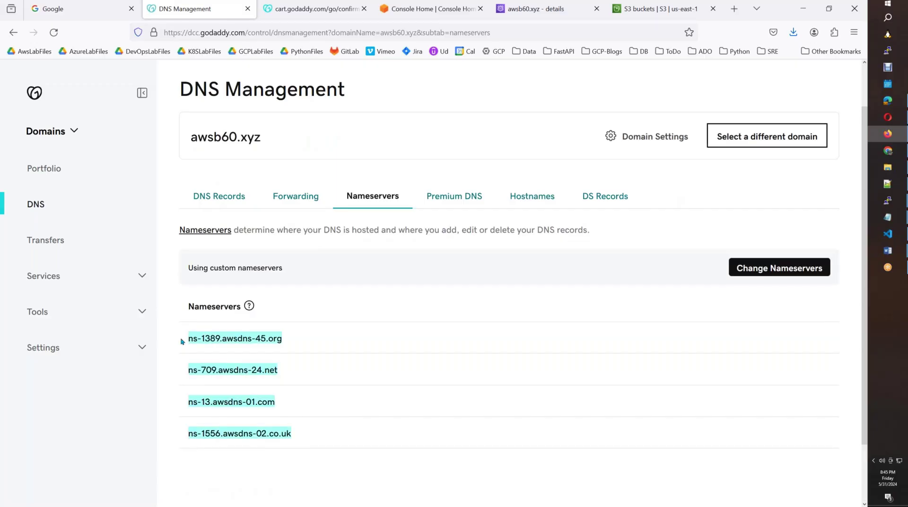
{"action": "left_click", "coordinate": [535, 17]}
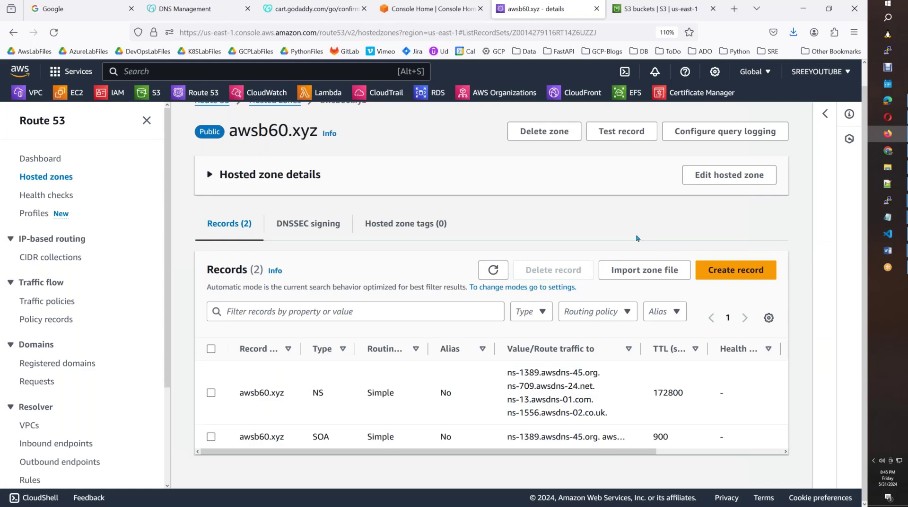
Step: Start a new simple-routing record in the awsb60.xyz hosted zone
{"action": "left_click", "coordinate": [733, 279]}
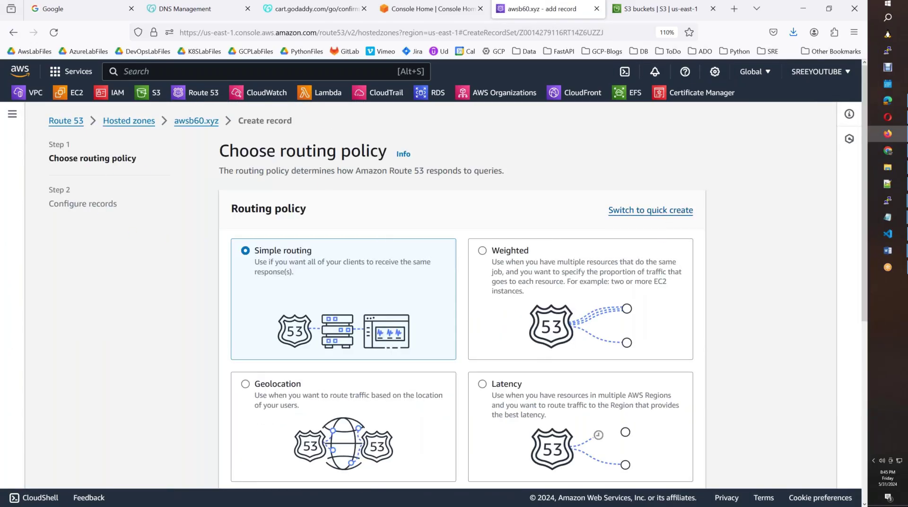
{"action": "scroll", "coordinate": [672, 288], "scroll_direction": "down", "scroll_amount": 5}
{"action": "left_click", "coordinate": [684, 467]}
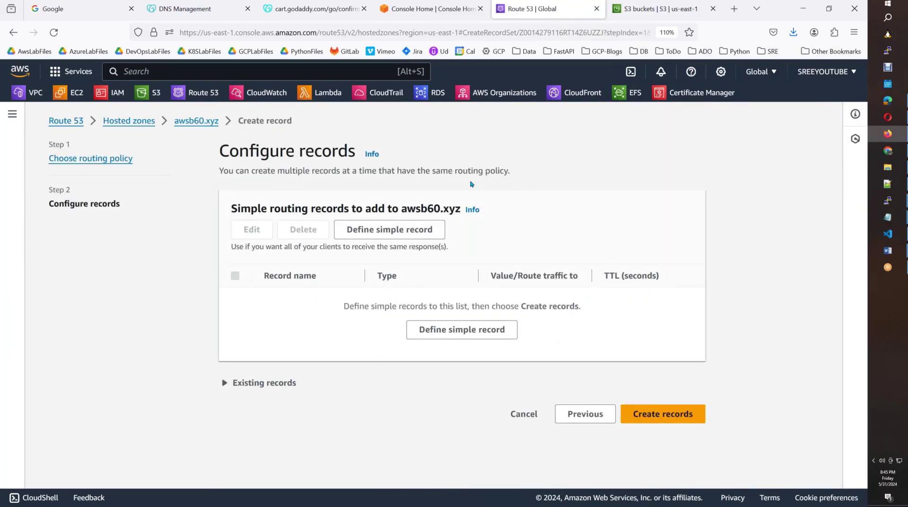
{"action": "left_click", "coordinate": [460, 331]}
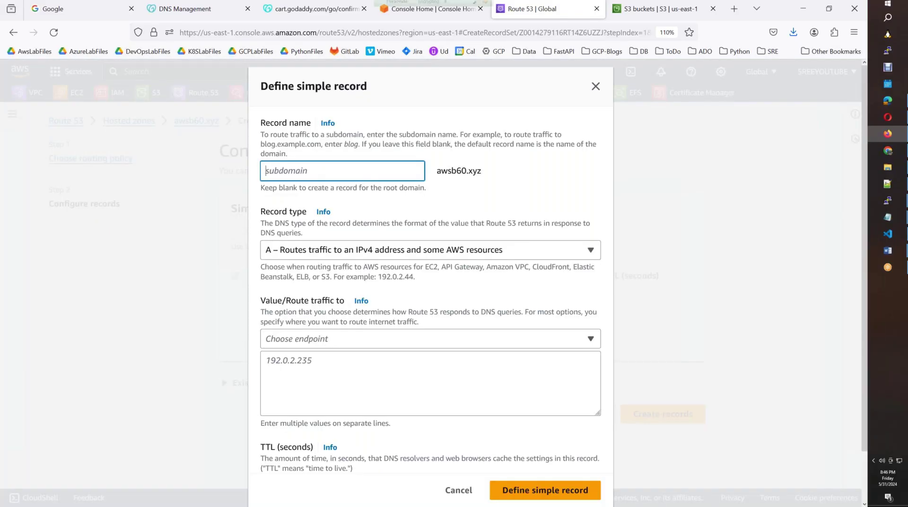
Step: Define an A record for the mahesh subdomain pointing to IP 7.7.7.7, TTL 300
{"action": "type", "text": "maheshbabu"}
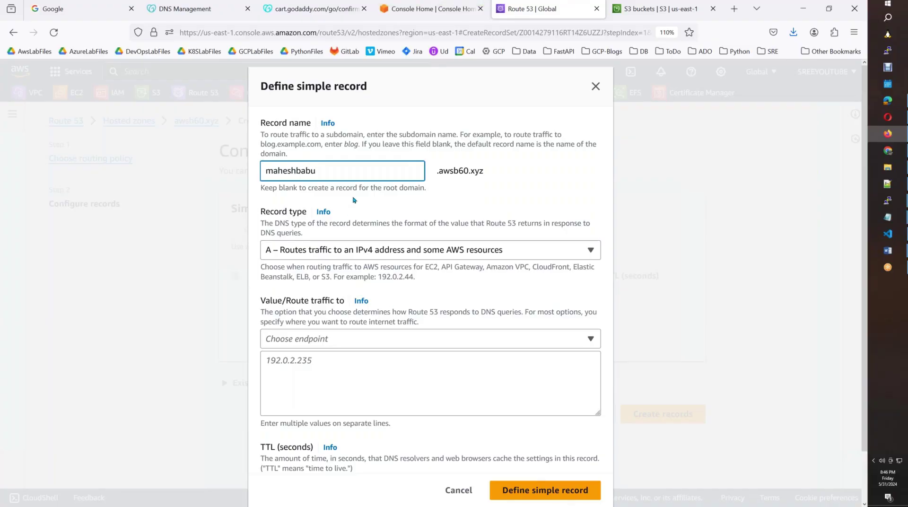
{"action": "key", "text": "BackSpace"}
{"action": "key", "text": "BackSpace"}
{"action": "key", "text": "BackSpace"}
{"action": "key", "text": "BackSpace"}
{"action": "left_click", "coordinate": [326, 345]}
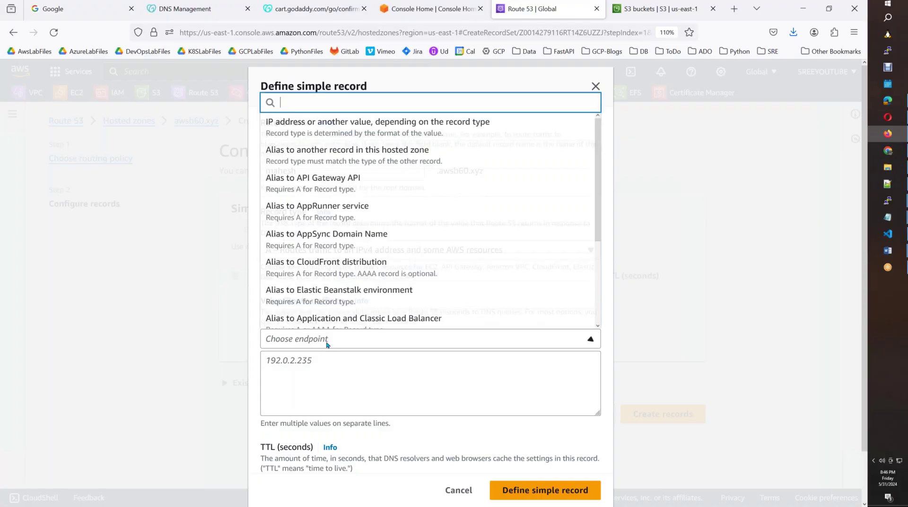
{"action": "key", "text": "Return"}
{"action": "left_click", "coordinate": [354, 385]}
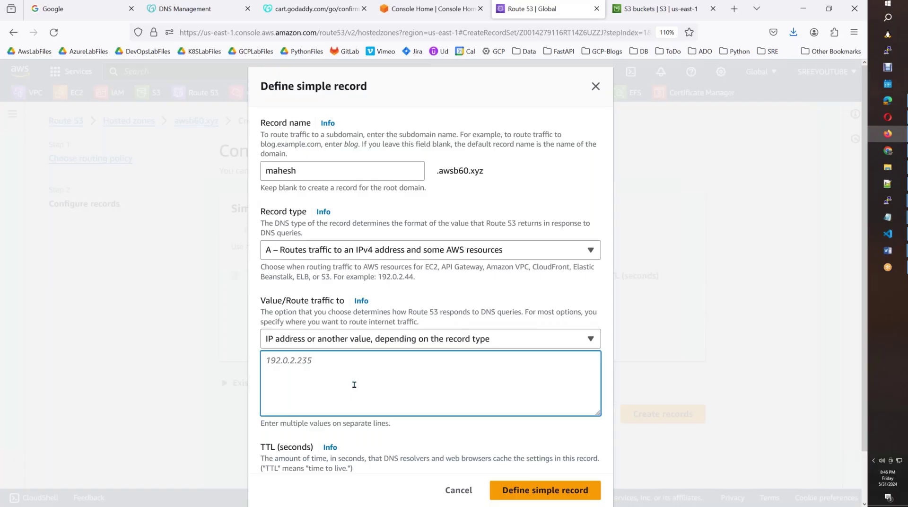
{"action": "type", "text": "7.7.7.7"}
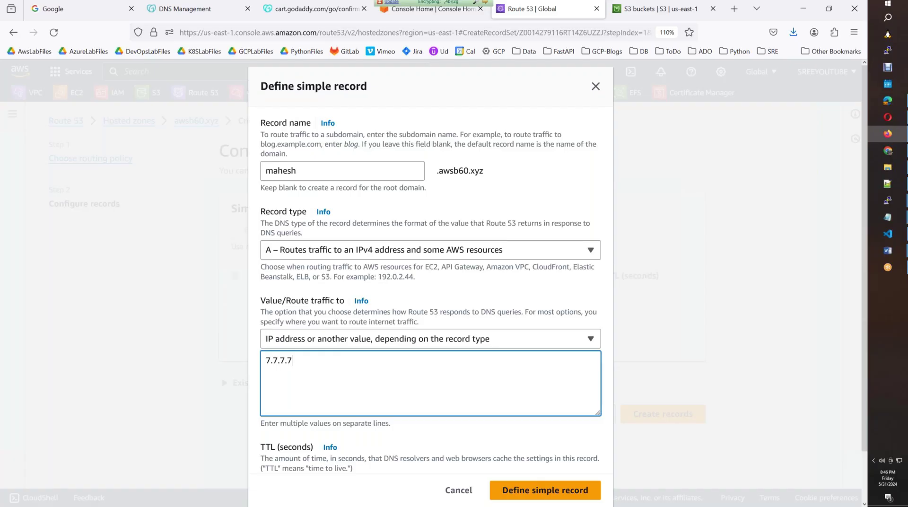
{"action": "scroll", "coordinate": [431, 284], "scroll_direction": "down", "scroll_amount": 2}
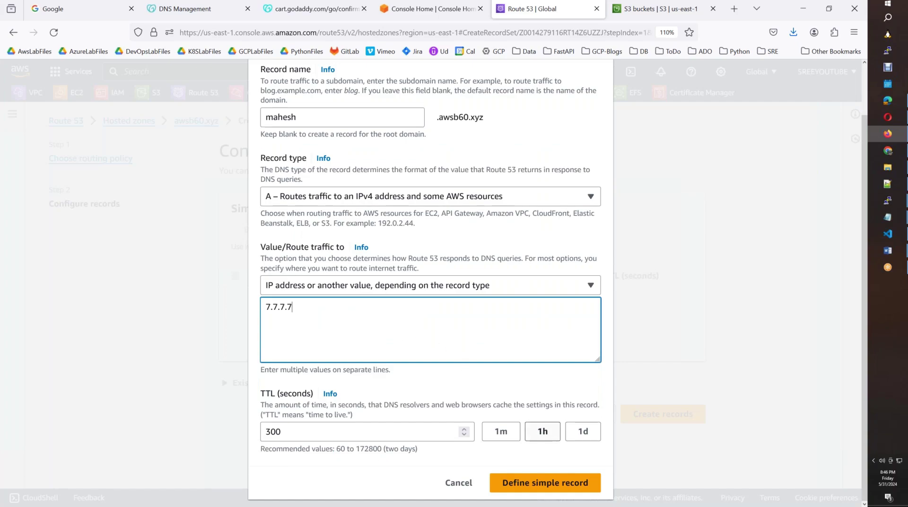
{"action": "scroll", "coordinate": [482, 376], "scroll_direction": "up", "scroll_amount": 2}
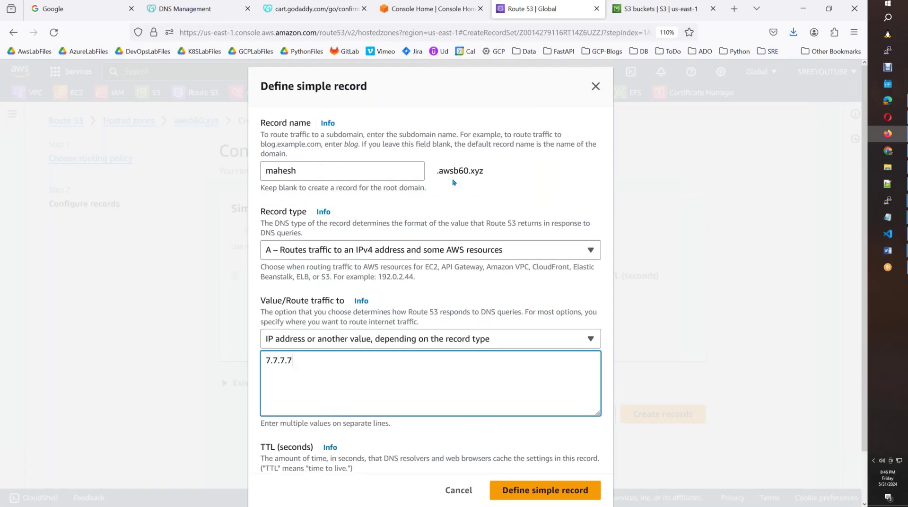
{"action": "left_click_drag", "start_coordinate": [297, 364], "coordinate": [245, 363]}
{"action": "left_click", "coordinate": [517, 497]}
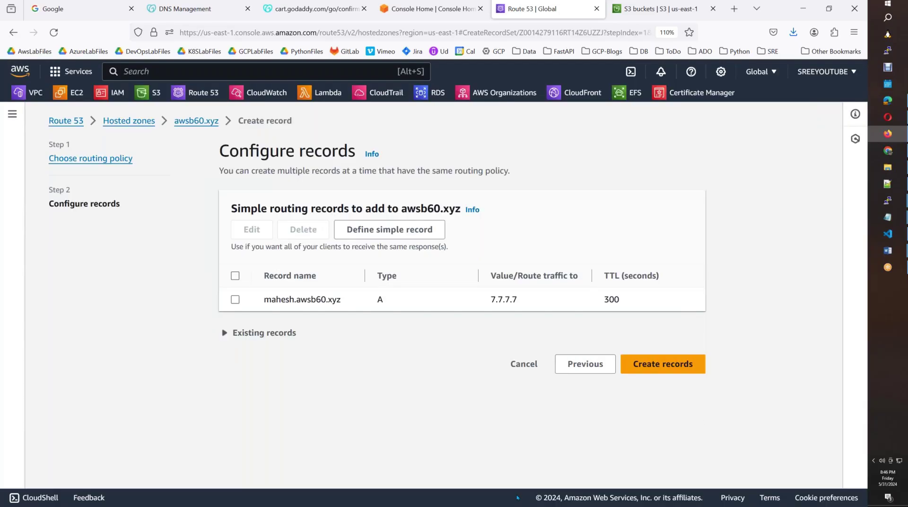
{"action": "left_click_drag", "start_coordinate": [350, 301], "coordinate": [265, 303]}
{"action": "key", "text": "ctrl+c"}
{"action": "left_click", "coordinate": [389, 230]}
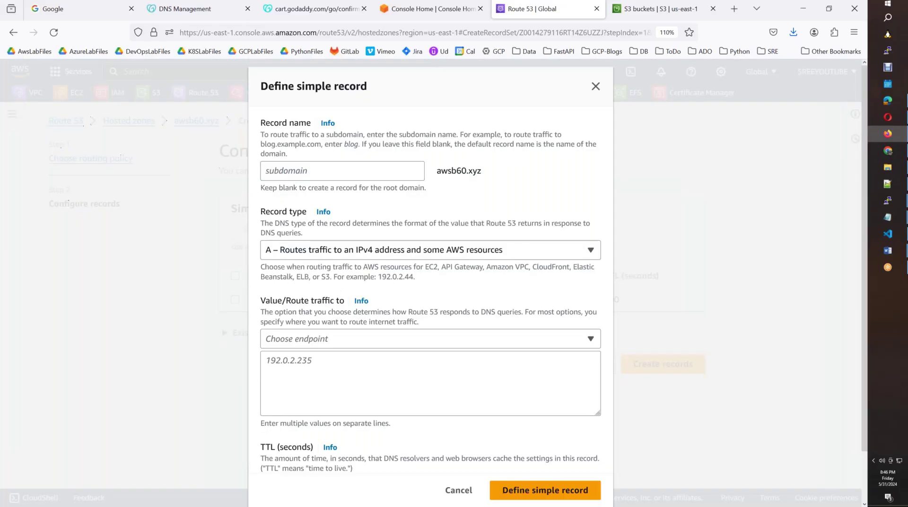
Step: Define a CNAME record superstar pointing to mahesh.awsb60.xyz
{"action": "left_click", "coordinate": [321, 175]}
{"action": "type", "text": "superstar"}
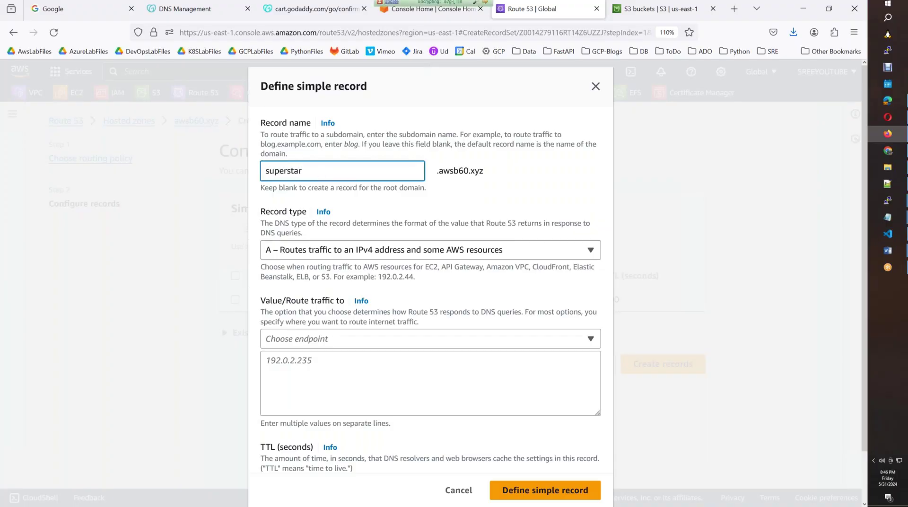
{"action": "key", "text": "Tab"}
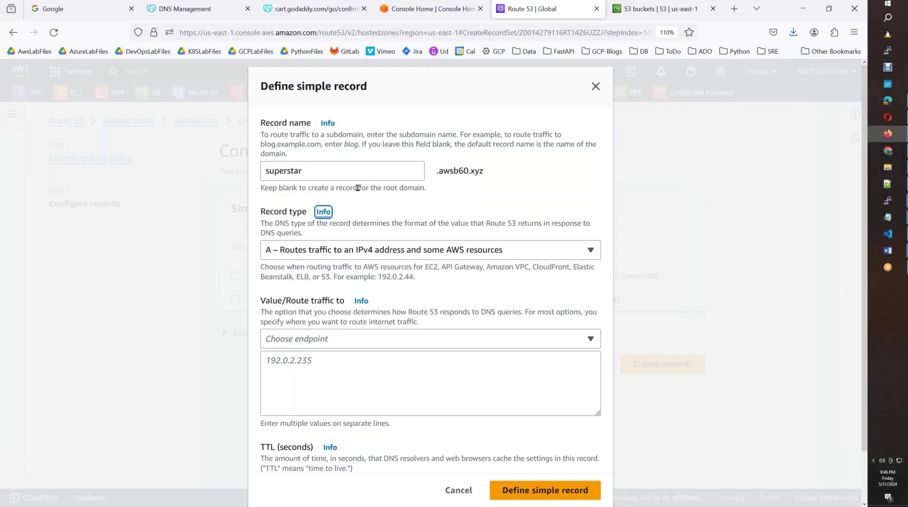
{"action": "left_click", "coordinate": [337, 340]}
{"action": "left_click", "coordinate": [338, 340]}
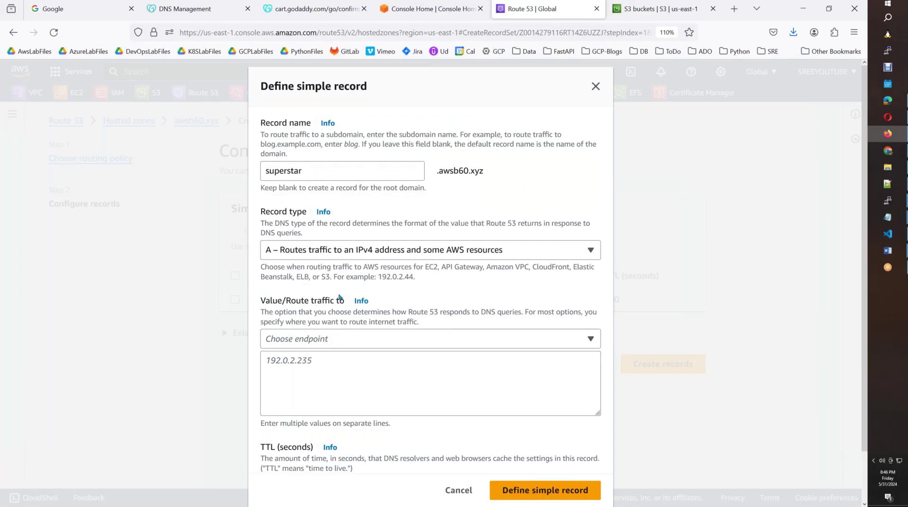
{"action": "left_click", "coordinate": [340, 258]}
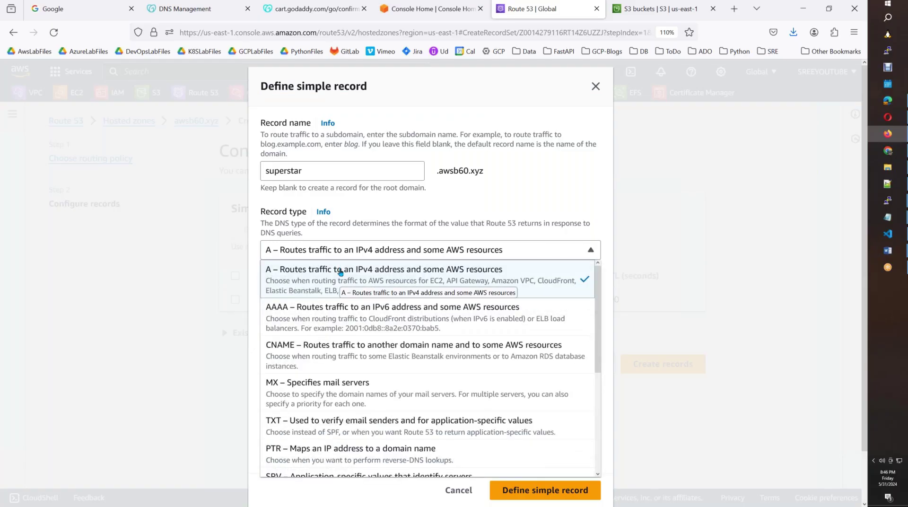
{"action": "left_click", "coordinate": [348, 353]}
{"action": "left_click", "coordinate": [317, 365]}
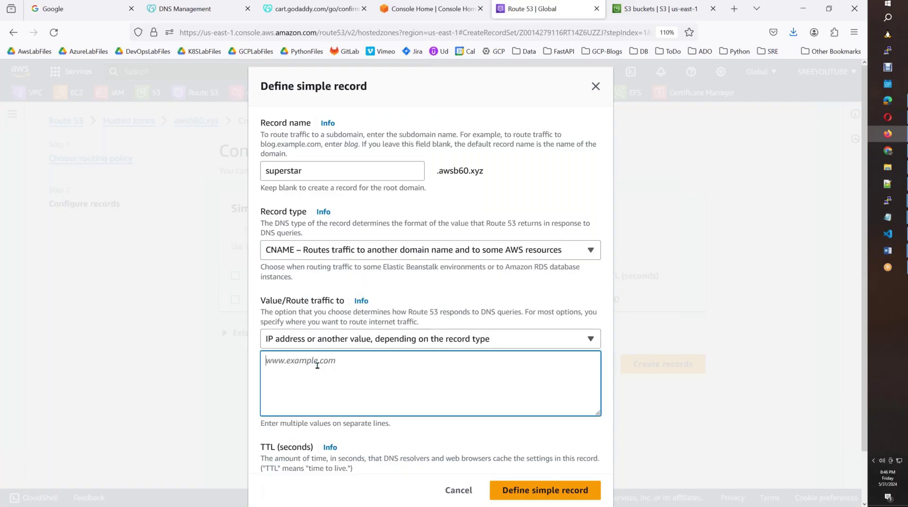
{"action": "key", "text": "ctrl+v"}
{"action": "left_click_drag", "start_coordinate": [487, 171], "coordinate": [439, 169]}
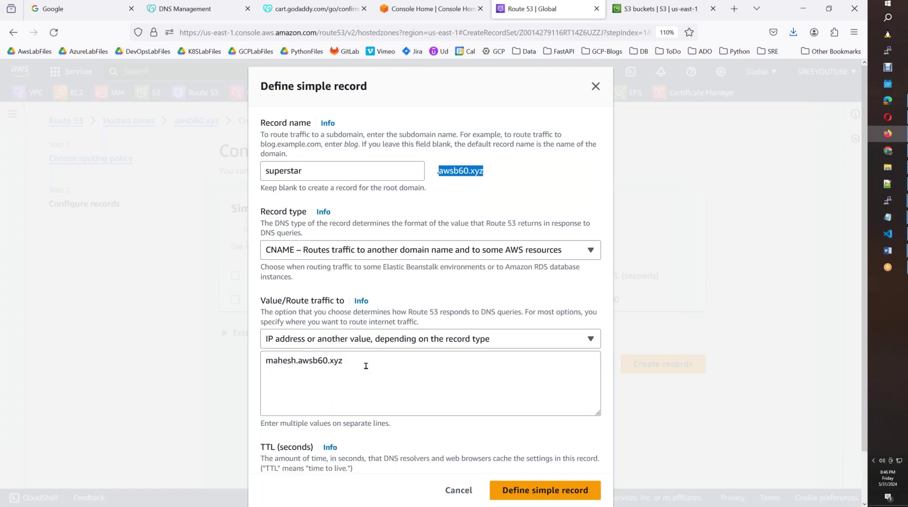
{"action": "left_click_drag", "start_coordinate": [365, 365], "coordinate": [243, 366]}
{"action": "key", "text": "ctrl+c"}
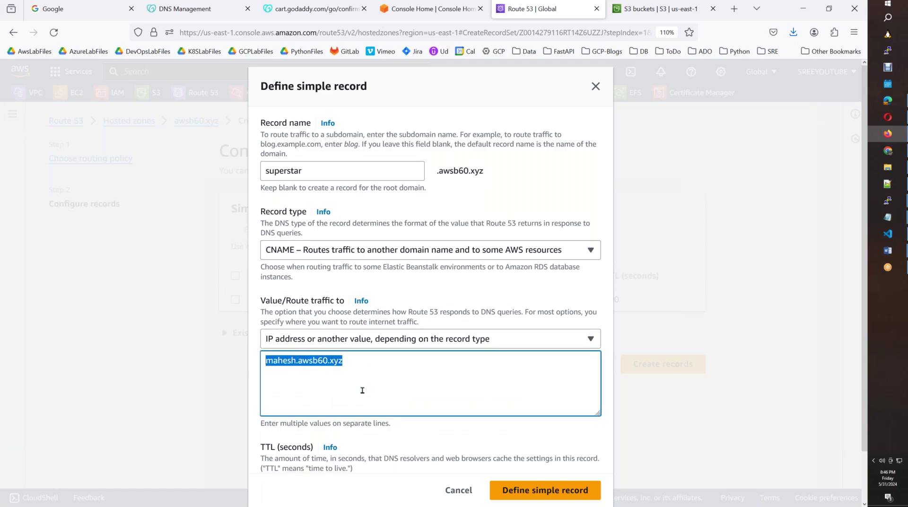
{"action": "key", "text": "Tab"}
{"action": "key", "text": "Return"}
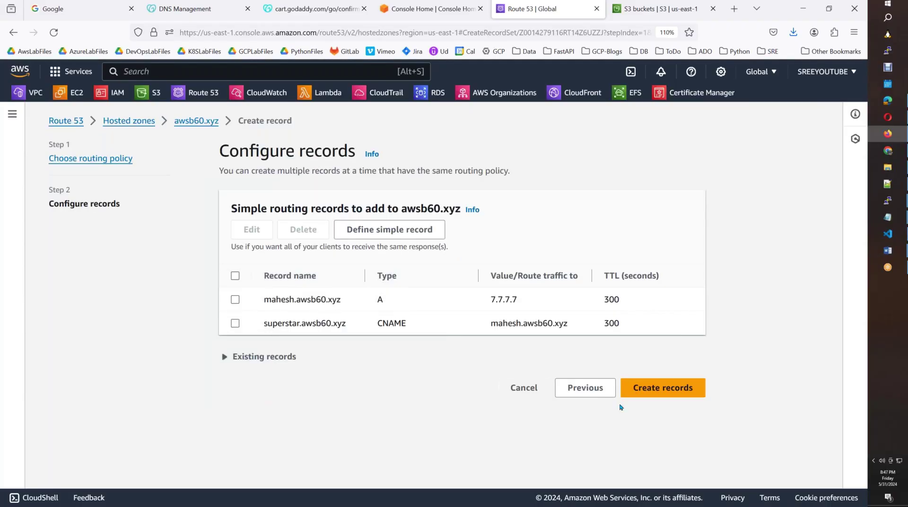
Step: Create both records in the awsb60.xyz hosted zone
{"action": "left_click", "coordinate": [637, 388]}
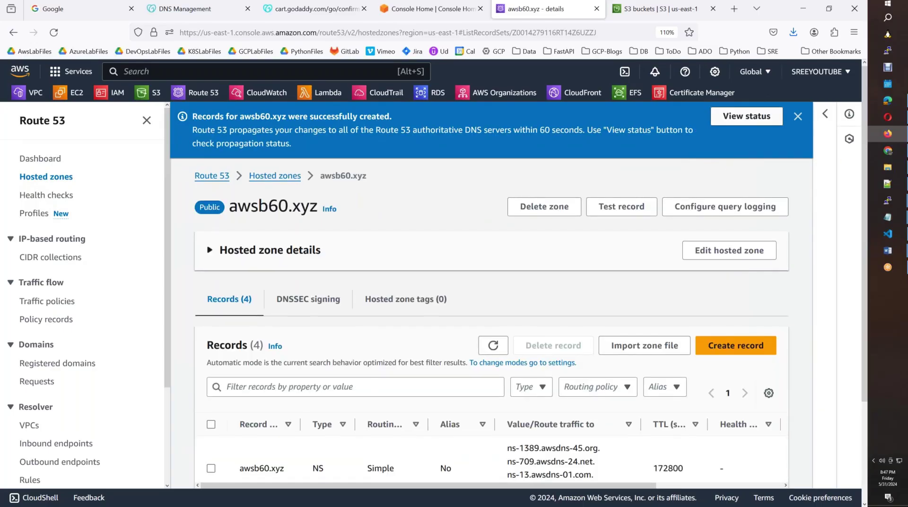
{"action": "scroll", "coordinate": [394, 329], "scroll_direction": "down", "scroll_amount": 3}
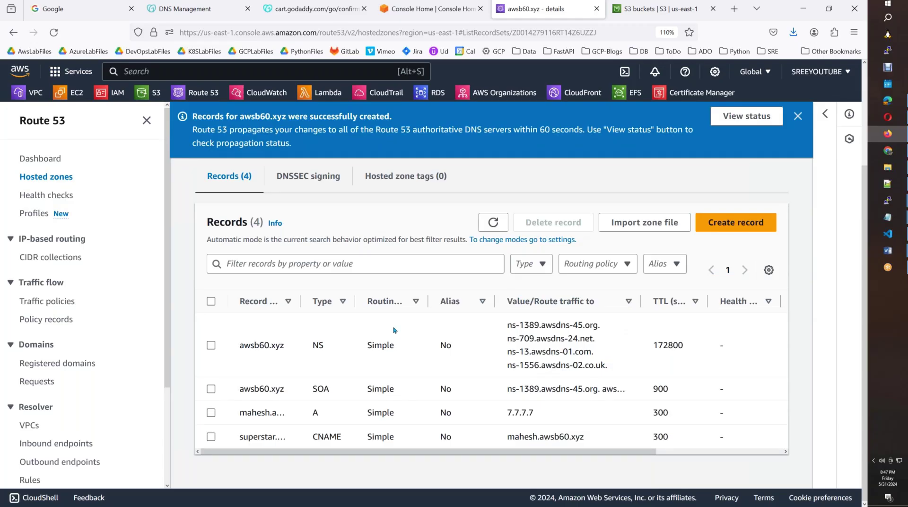
{"action": "key", "text": "super"}
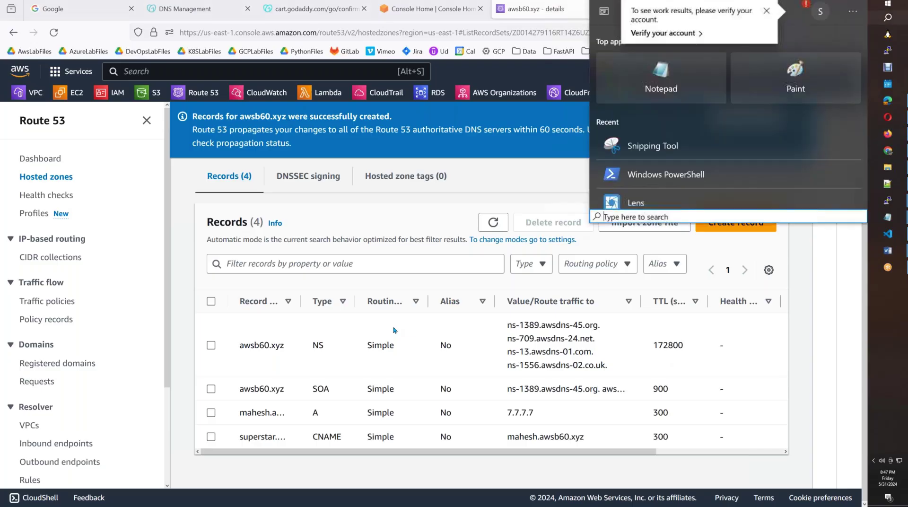
Step: Open PowerShell maximized and run nslookup mahesh.awsb60.xyz
{"action": "type", "text": "powershell"}
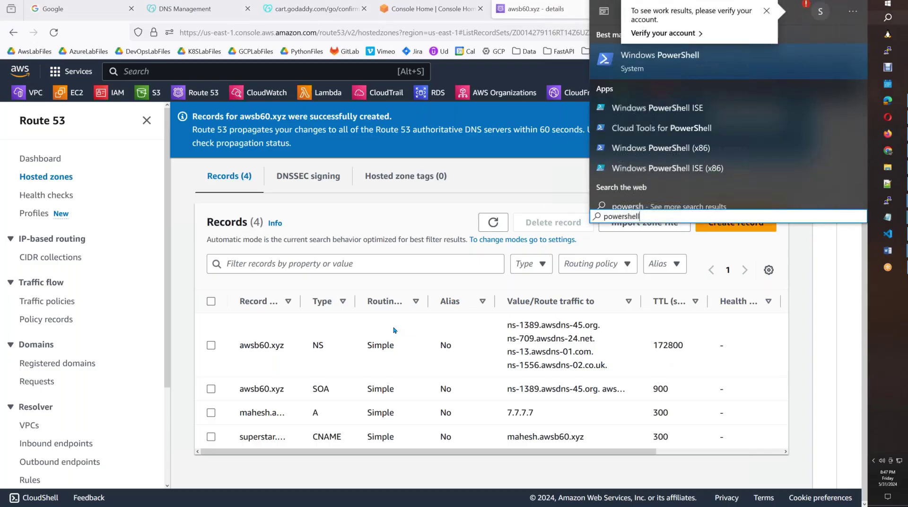
{"action": "left_click", "coordinate": [639, 63]}
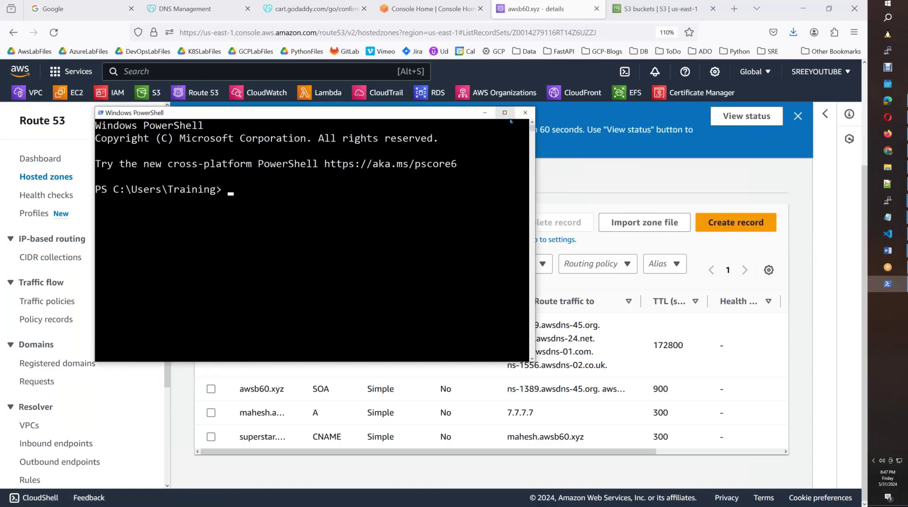
{"action": "left_click", "coordinate": [505, 113]}
{"action": "type", "text": "png"}
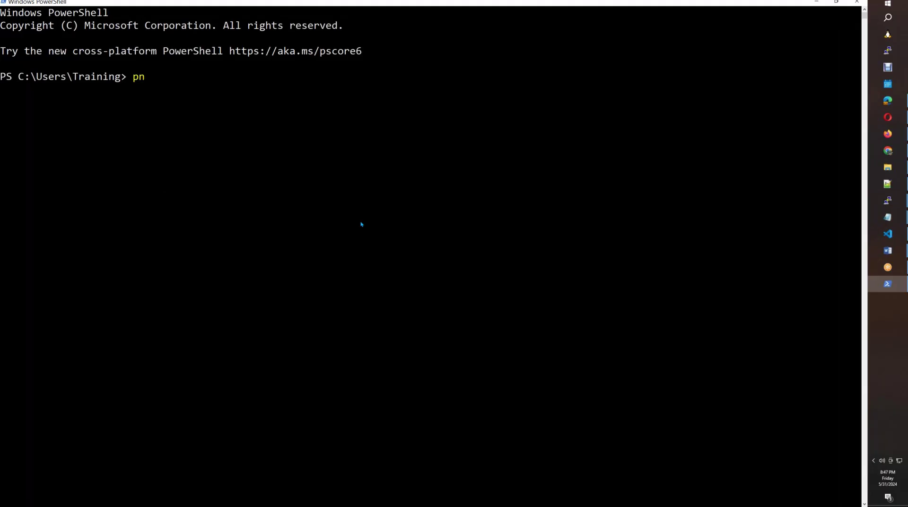
{"action": "key", "text": "BackSpace"}
{"action": "key", "text": "BackSpace"}
{"action": "key", "text": "BackSpace"}
{"action": "type", "text": "nslookup"}
{"action": "key", "text": "ctrl+v"}
{"action": "key", "text": "Return"}
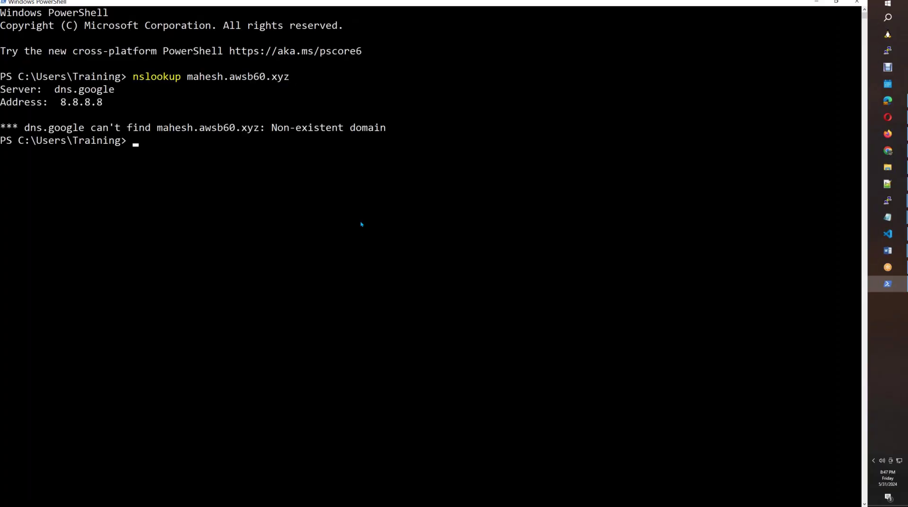
Step: Run nslookup superstar.awsb60.xyz; both names return non-existent domain
{"action": "key", "text": "Up"}
{"action": "key", "text": "Left"}
{"action": "key", "text": "Left"}
{"action": "key", "text": "Left"}
{"action": "key", "text": "Left"}
{"action": "key", "text": "Left"}
{"action": "key", "text": "Left"}
{"action": "key", "text": "Left"}
{"action": "key", "text": "Left"}
{"action": "key", "text": "Left"}
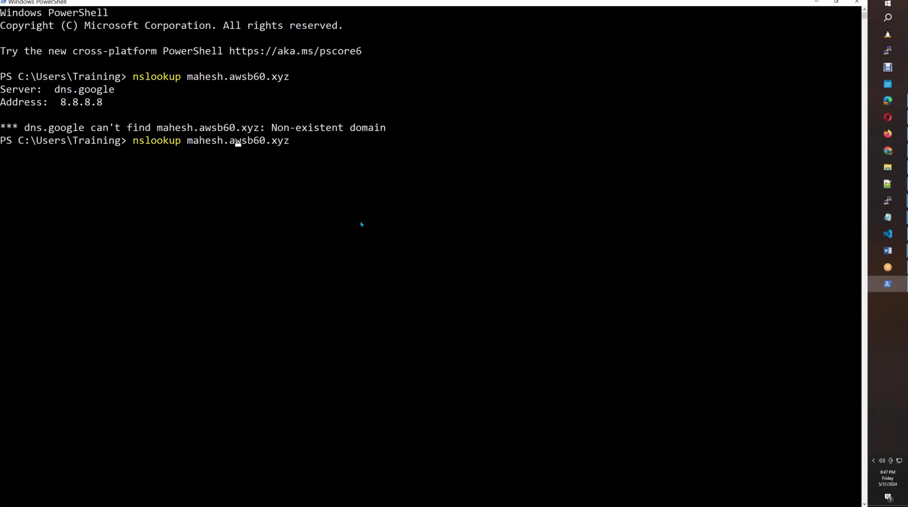
{"action": "key", "text": "Left"}
{"action": "key", "text": "Left"}
{"action": "key", "text": "BackSpace"}
{"action": "key", "text": "BackSpace"}
{"action": "key", "text": "BackSpace"}
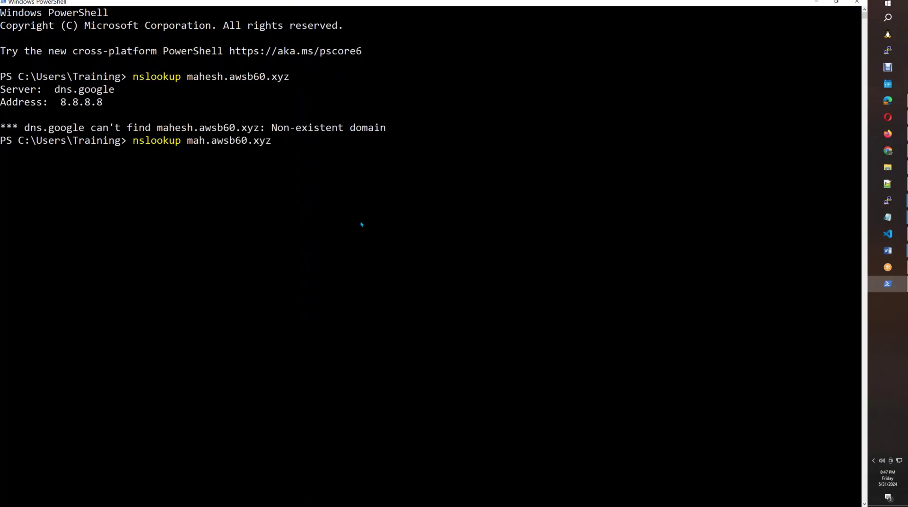
{"action": "key", "text": "BackSpace"}
{"action": "key", "text": "BackSpace"}
{"action": "key", "text": "BackSpace"}
{"action": "type", "text": "superstar"}
{"action": "key", "text": "Return"}
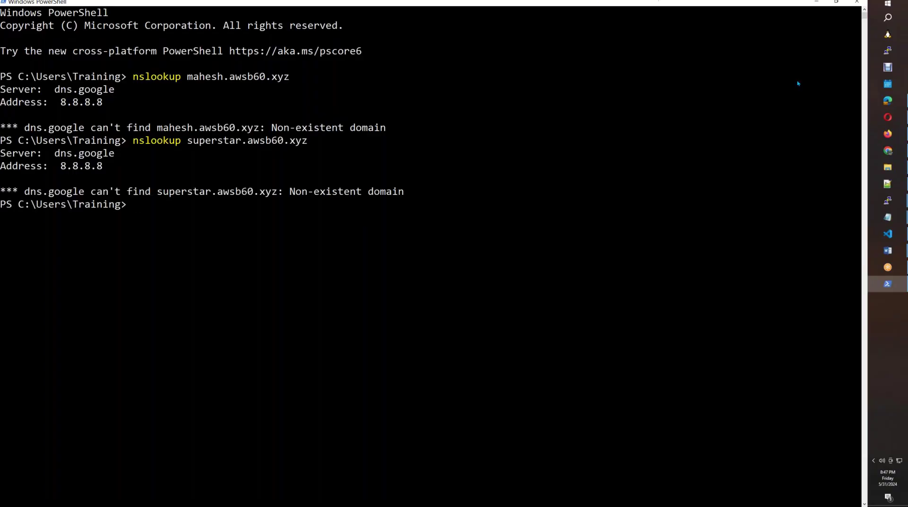
{"action": "left_click", "coordinate": [899, 141]}
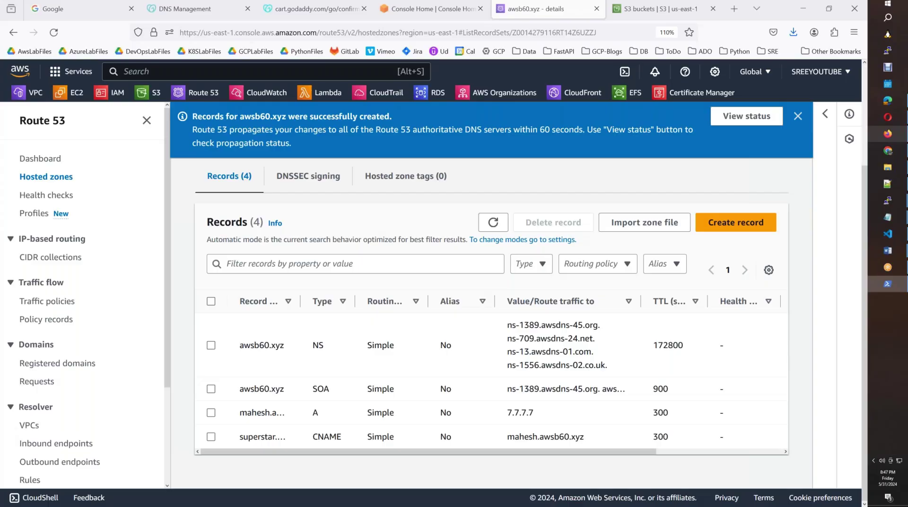
Step: Return to GoDaddy's DNS Management Nameservers page for awsb60.xyz
{"action": "left_click", "coordinate": [327, 15]}
{"action": "left_click", "coordinate": [201, 10]}
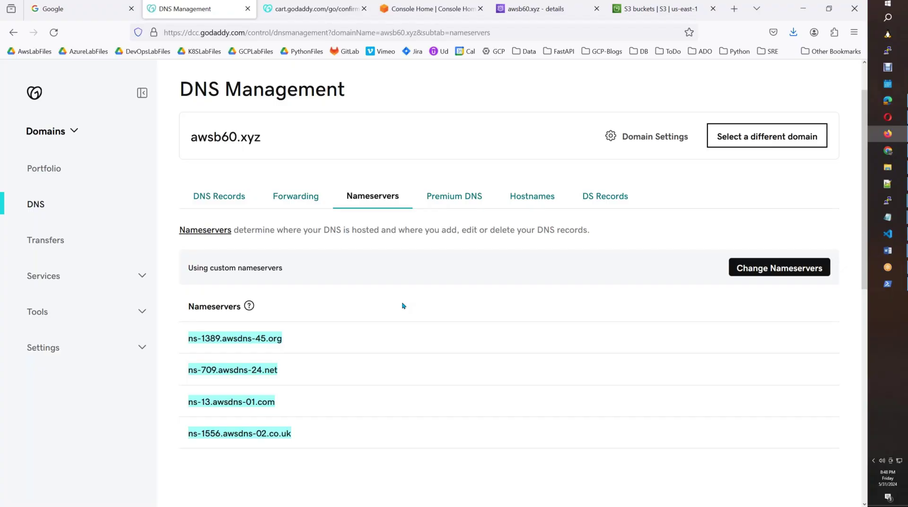
Step: Bring back the PowerShell console showing the failed mahesh and superstar lookups
{"action": "left_click", "coordinate": [896, 292]}
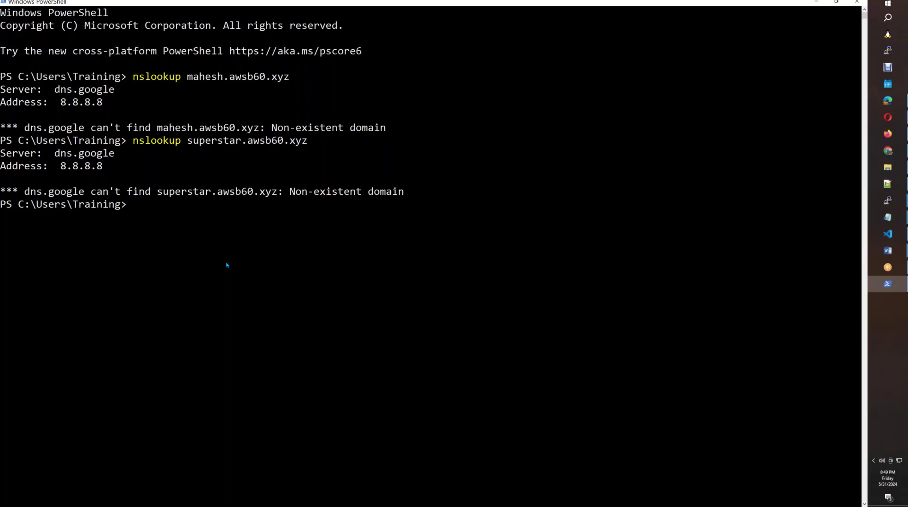
Step: Go to the AWS Console Home tab and open the N. Virginia EC2 Dashboard
{"action": "left_click", "coordinate": [888, 133]}
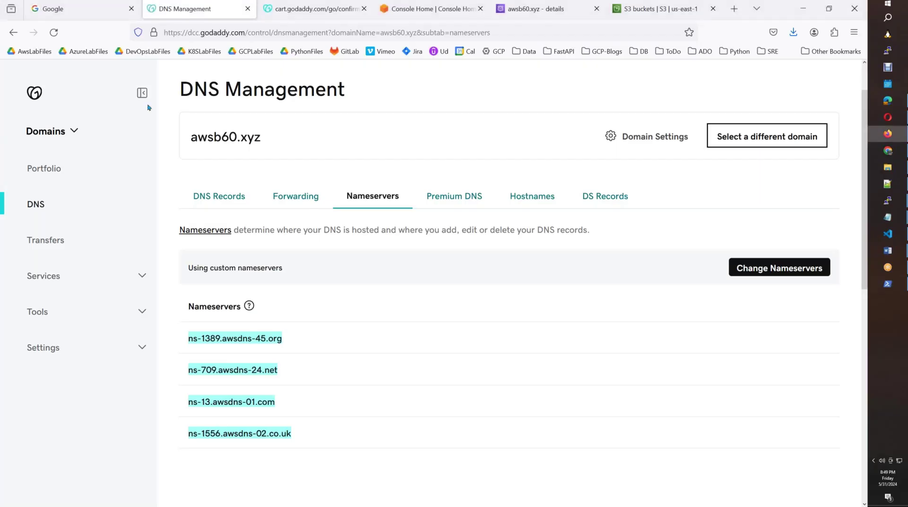
{"action": "left_click", "coordinate": [74, 19]}
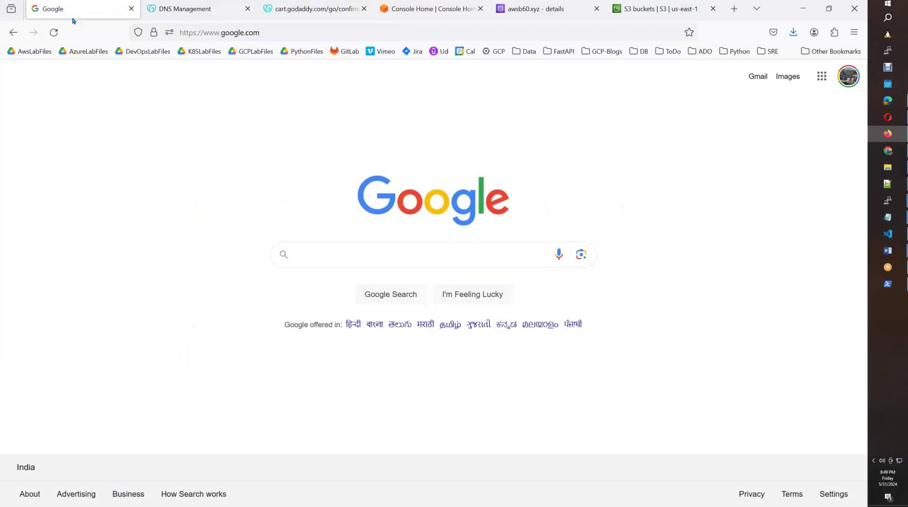
{"action": "left_click", "coordinate": [444, 16]}
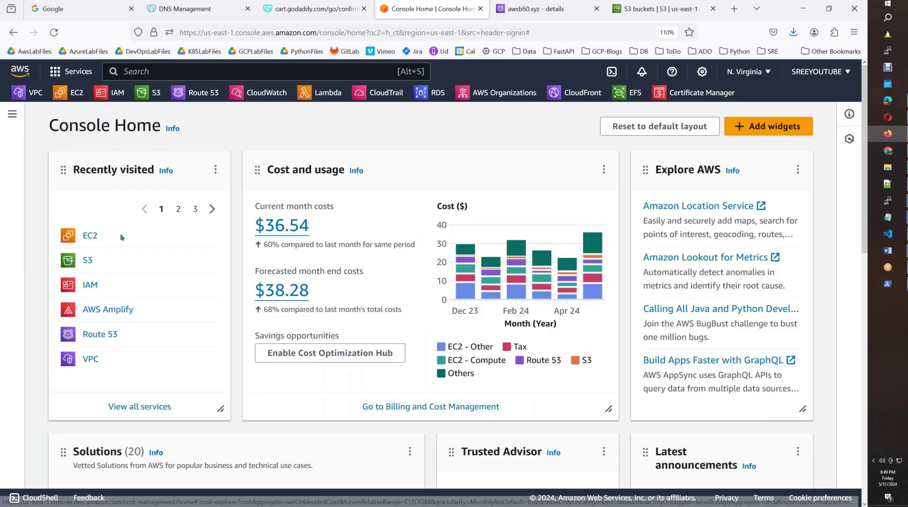
{"action": "left_click", "coordinate": [91, 236]}
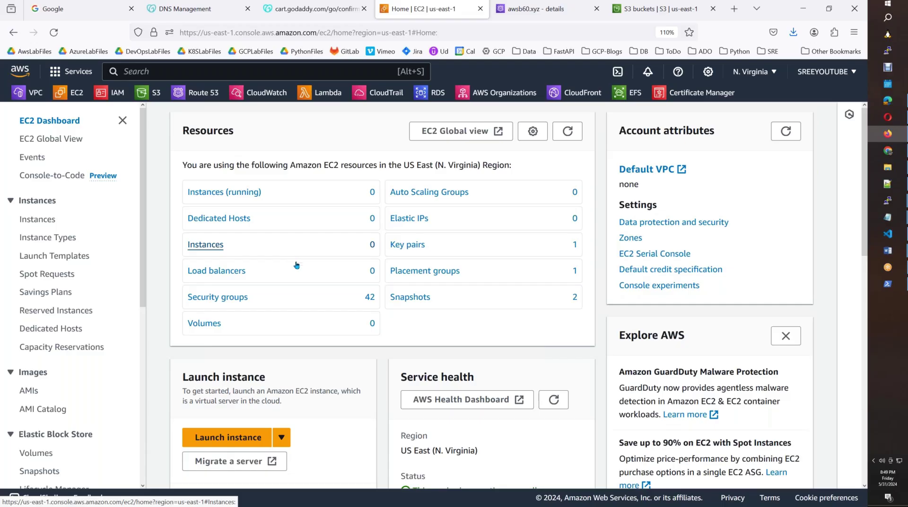
Step: Start launching a new EC2 instance named MyWinServer
{"action": "left_click", "coordinate": [241, 438]}
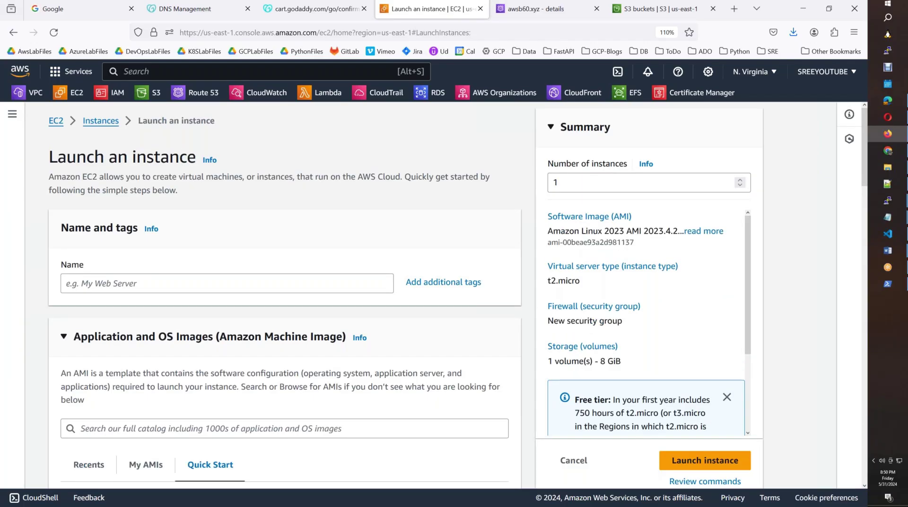
{"action": "left_click", "coordinate": [158, 285]}
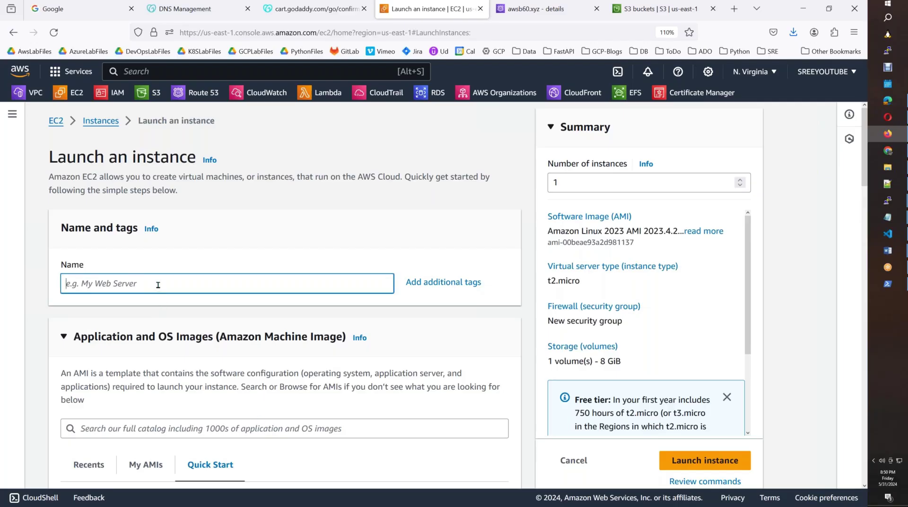
{"action": "type", "text": "MyWi"}
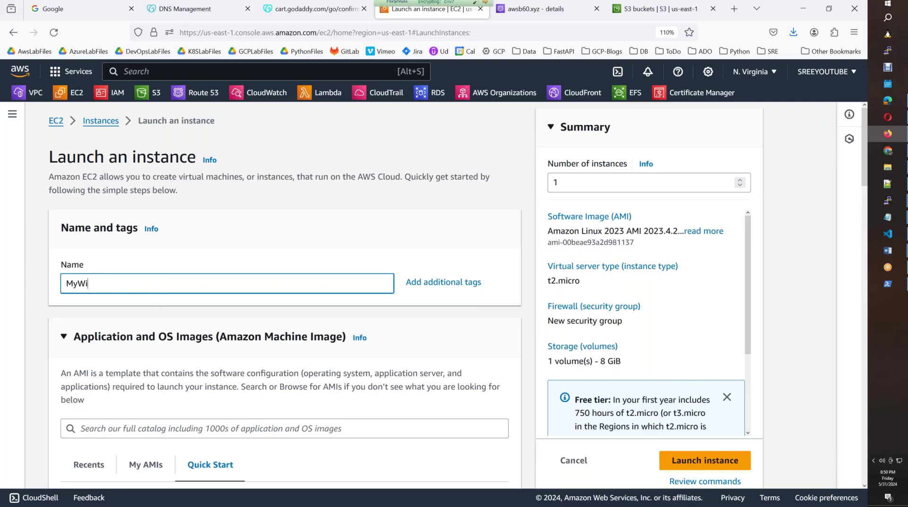
{"action": "type", "text": "nServer"}
Step: Choose the Microsoft Windows Server 2022 AMI and the t2.large instance type
{"action": "scroll", "coordinate": [261, 284], "scroll_direction": "down", "scroll_amount": 5}
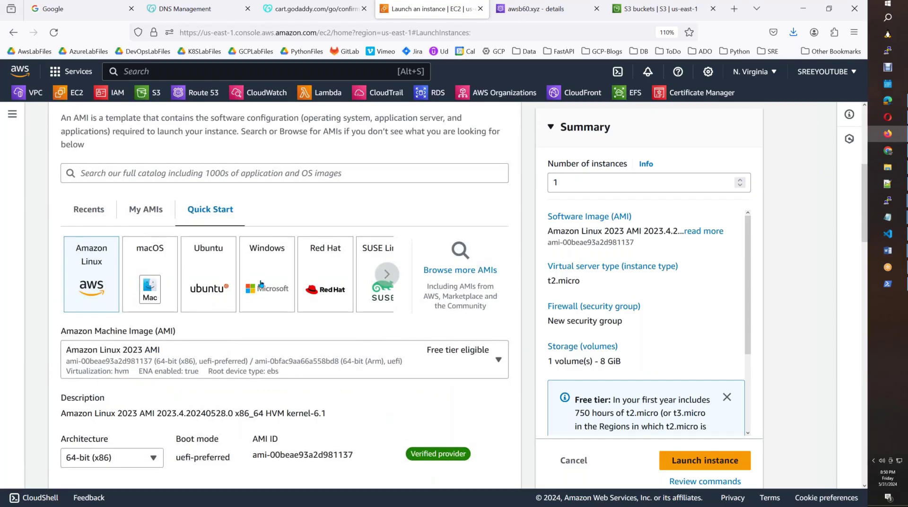
{"action": "left_click", "coordinate": [260, 284]}
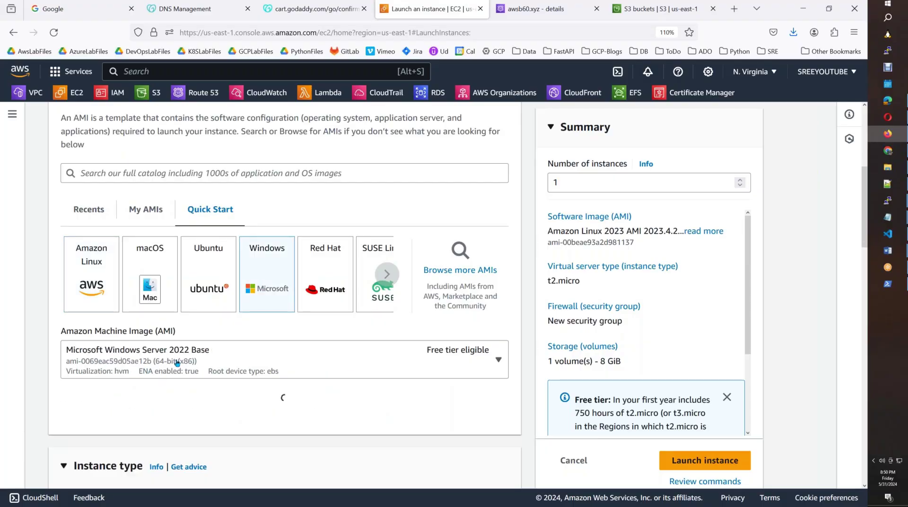
{"action": "scroll", "coordinate": [191, 362], "scroll_direction": "down", "scroll_amount": 5}
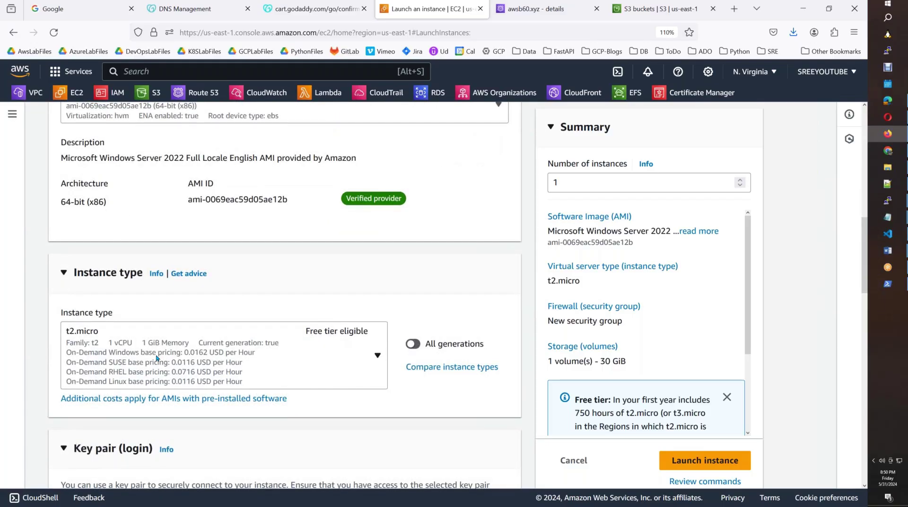
{"action": "left_click", "coordinate": [157, 358]}
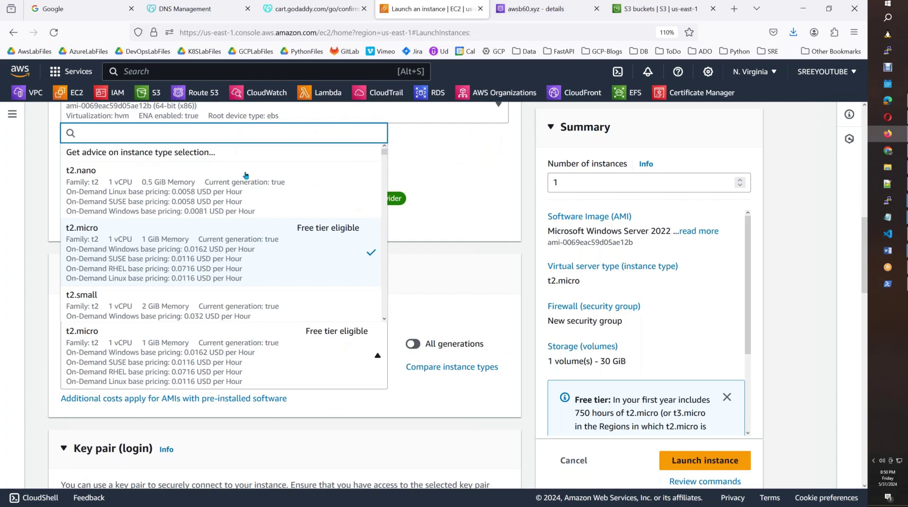
{"action": "scroll", "coordinate": [244, 184], "scroll_direction": "down", "scroll_amount": 1}
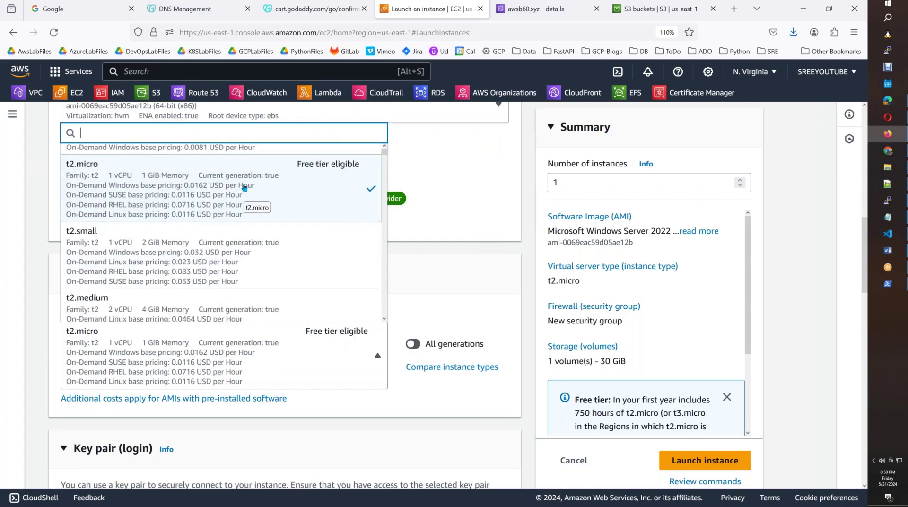
{"action": "scroll", "coordinate": [244, 188], "scroll_direction": "down", "scroll_amount": 1}
{"action": "scroll", "coordinate": [242, 189], "scroll_direction": "down", "scroll_amount": 1}
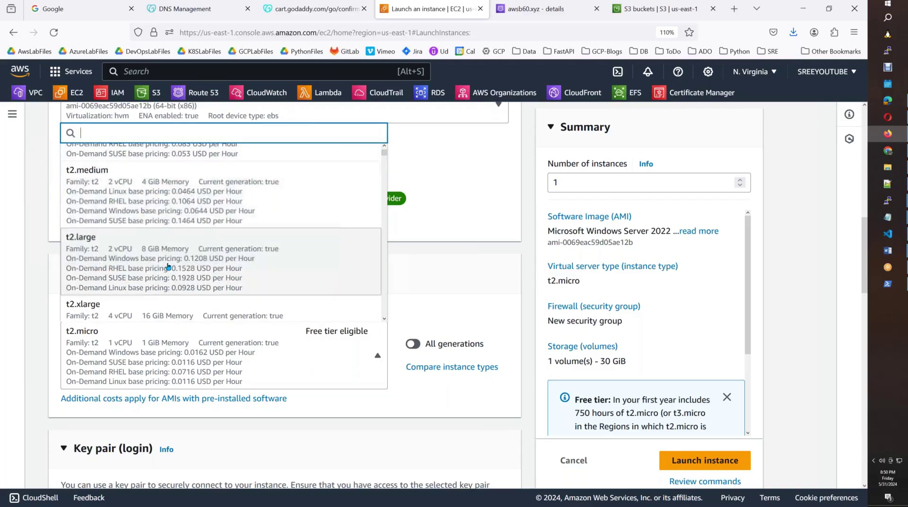
{"action": "left_click", "coordinate": [168, 266]}
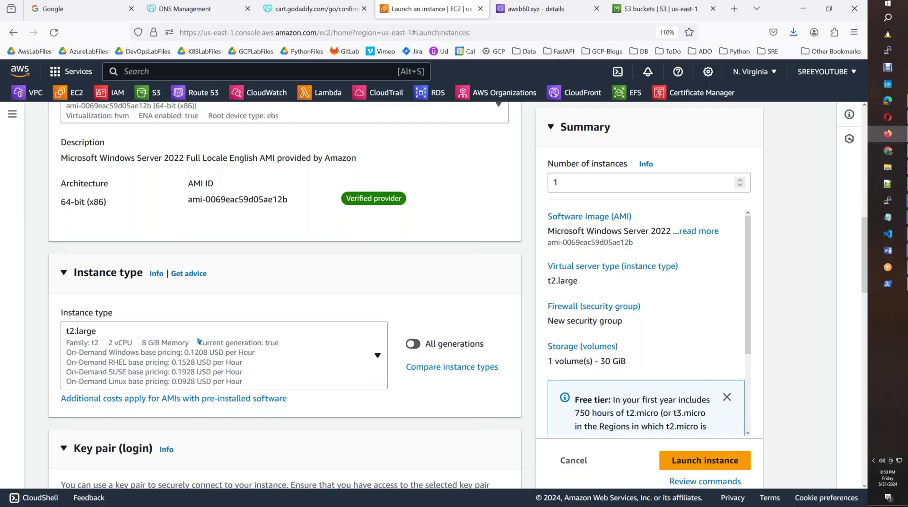
{"action": "scroll", "coordinate": [148, 337], "scroll_direction": "down", "scroll_amount": 3}
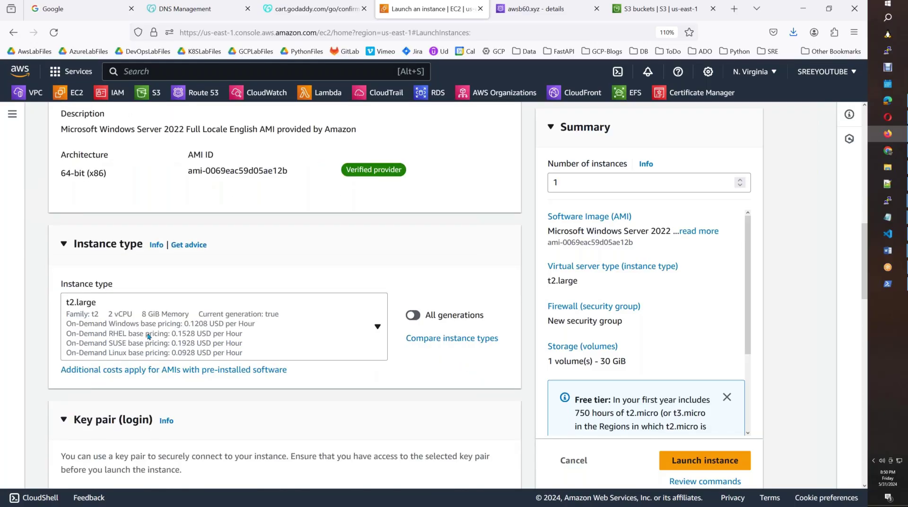
{"action": "scroll", "coordinate": [180, 234], "scroll_direction": "down", "scroll_amount": 4}
{"action": "left_click", "coordinate": [179, 224]}
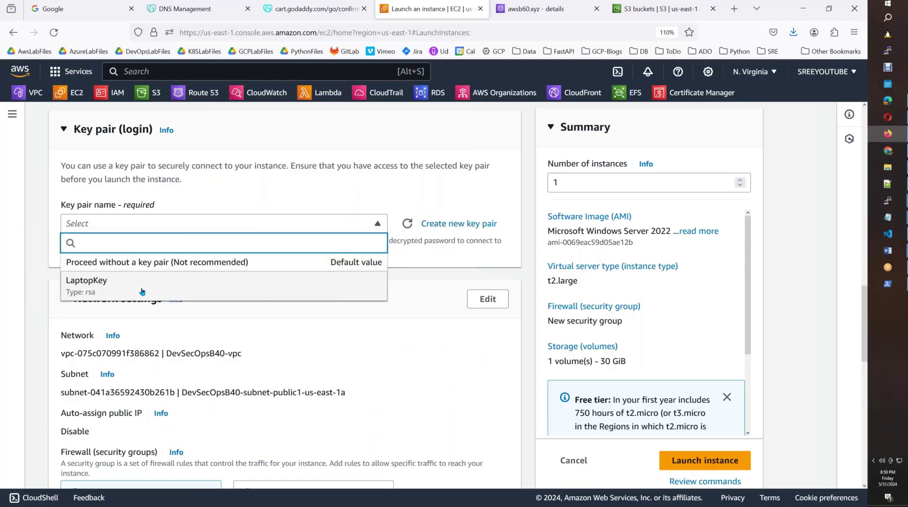
Step: Use key pair LaptopKey and place the instance in the AWSB60 VPC's AWSB60-Public-Subnet-1
{"action": "left_click", "coordinate": [143, 292]}
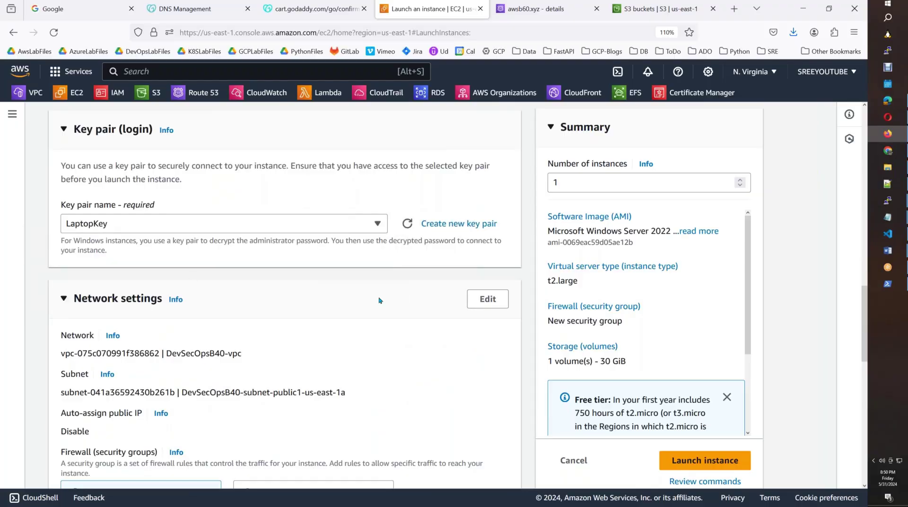
{"action": "left_click", "coordinate": [487, 308]}
{"action": "left_click", "coordinate": [193, 364]}
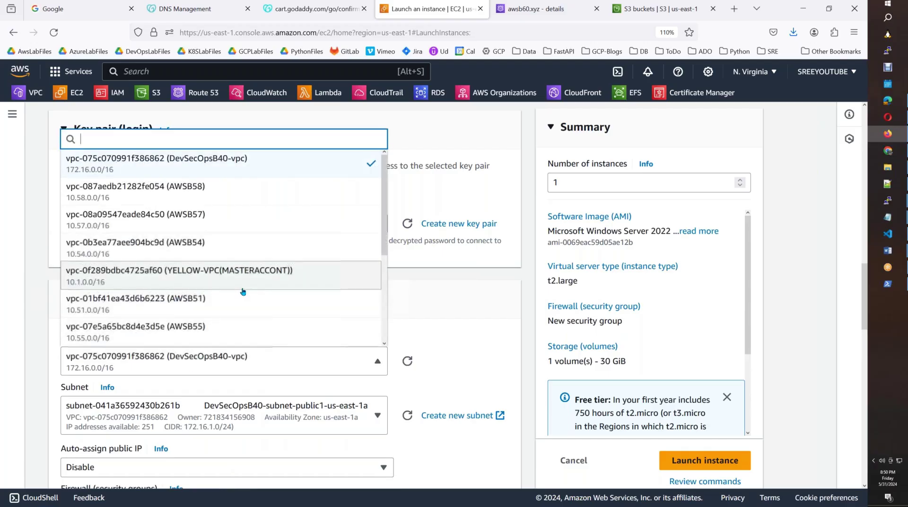
{"action": "scroll", "coordinate": [242, 291], "scroll_direction": "down", "scroll_amount": 5}
{"action": "left_click", "coordinate": [227, 299]}
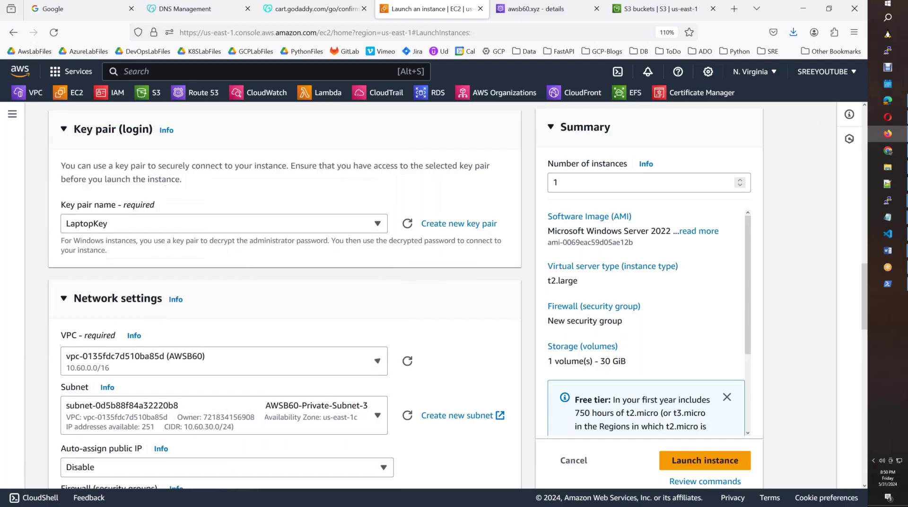
{"action": "scroll", "coordinate": [284, 284], "scroll_direction": "down", "scroll_amount": 3}
{"action": "left_click", "coordinate": [312, 286]}
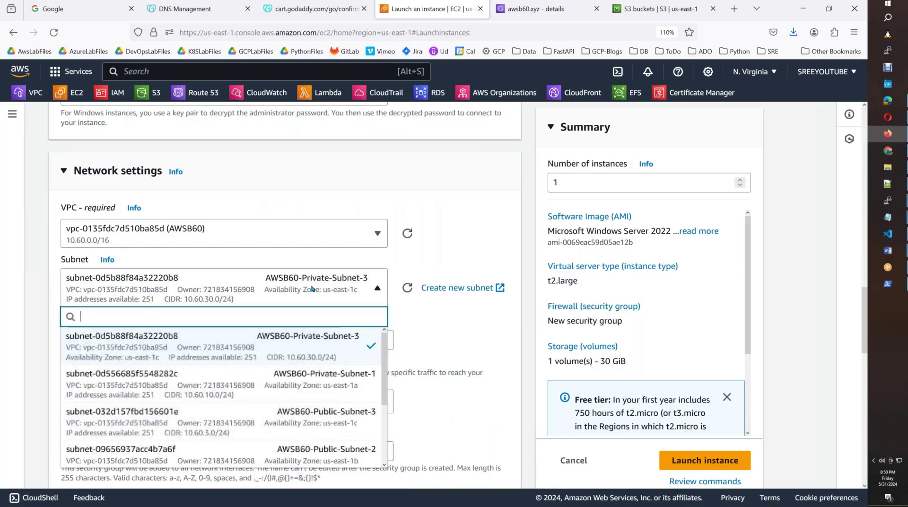
{"action": "scroll", "coordinate": [324, 406], "scroll_direction": "down", "scroll_amount": 3}
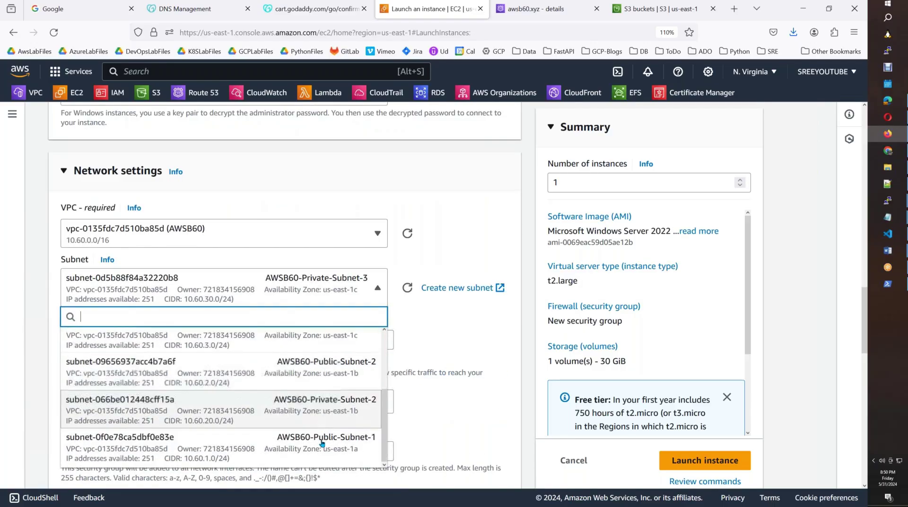
{"action": "left_click", "coordinate": [320, 440]}
{"action": "scroll", "coordinate": [383, 359], "scroll_direction": "down", "scroll_amount": 3}
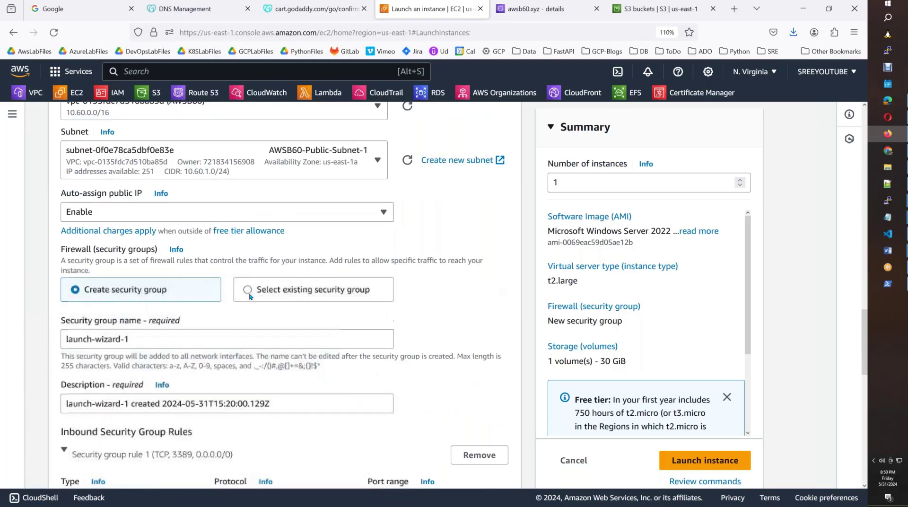
Step: Attach the existing AWSB60-Allow-All-Traffic security group to the instance
{"action": "left_click", "coordinate": [278, 294]}
{"action": "left_click", "coordinate": [136, 341]}
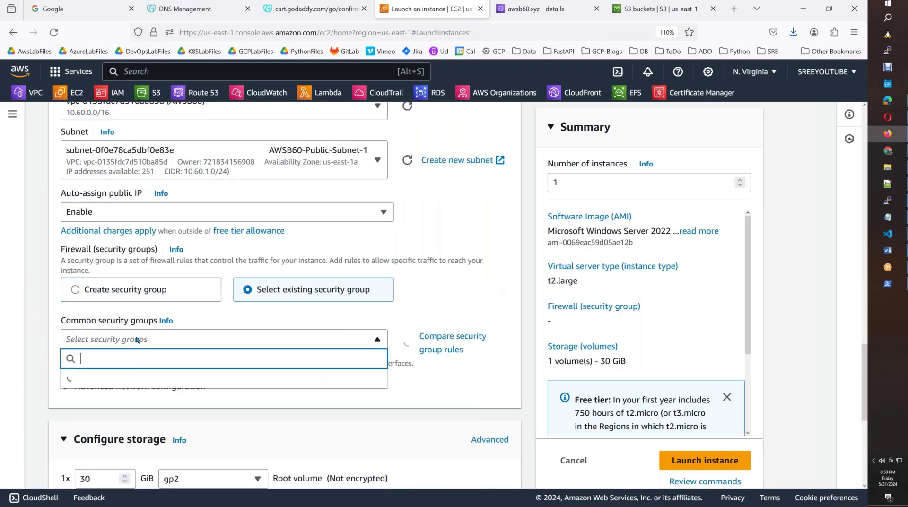
{"action": "left_click", "coordinate": [307, 383]}
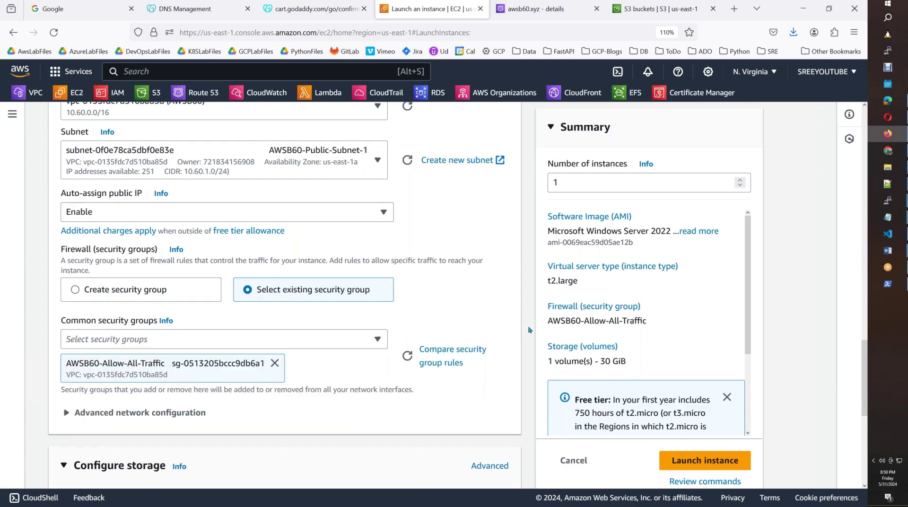
{"action": "scroll", "coordinate": [342, 337], "scroll_direction": "down", "scroll_amount": 4}
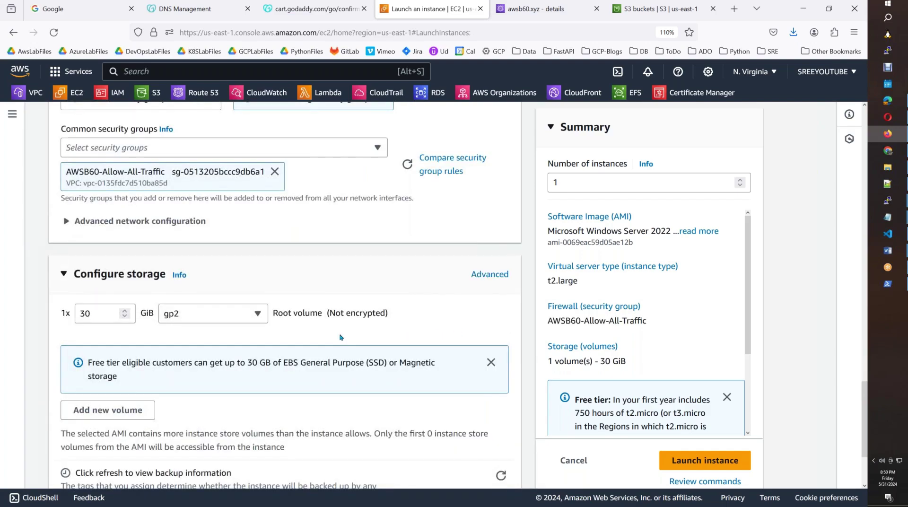
{"action": "scroll", "coordinate": [339, 334], "scroll_direction": "down", "scroll_amount": 3}
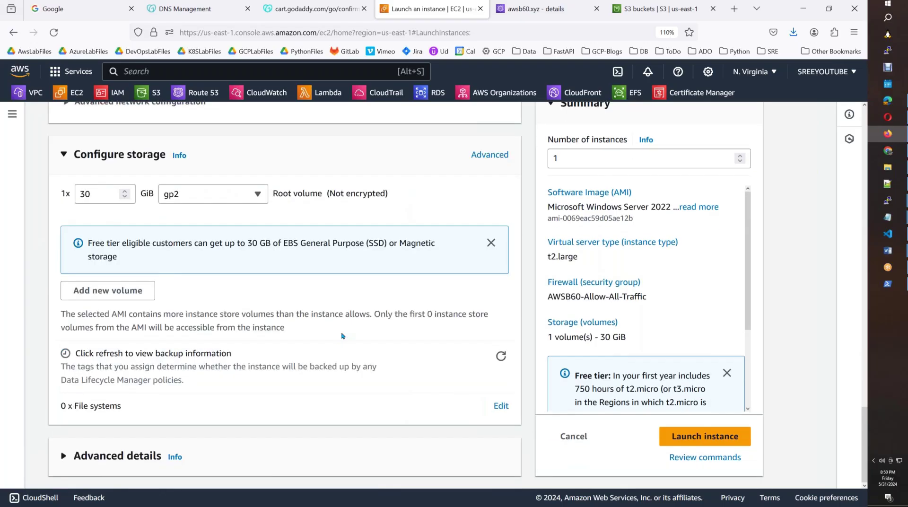
{"action": "scroll", "coordinate": [338, 333], "scroll_direction": "up", "scroll_amount": 6}
{"action": "scroll", "coordinate": [339, 332], "scroll_direction": "down", "scroll_amount": 1}
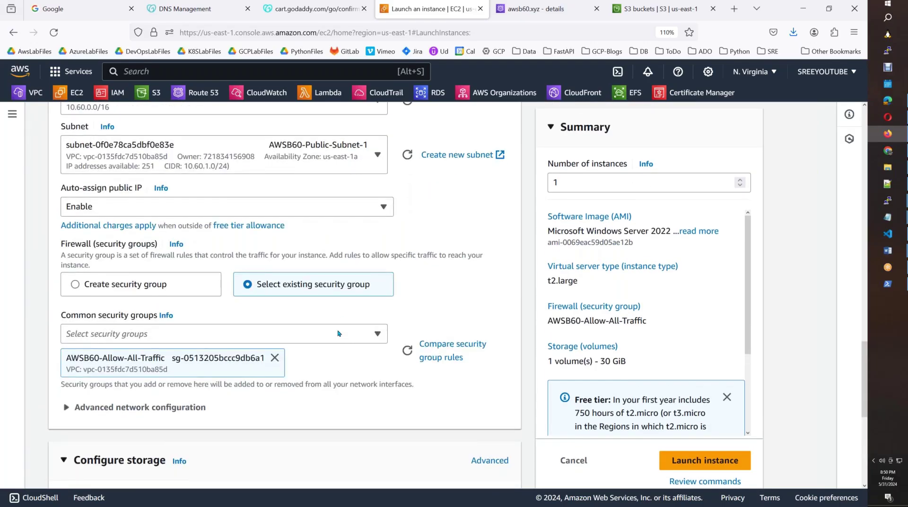
Step: Set primary IP 10.60.1.111 in Advanced network configuration and launch the instance
{"action": "left_click", "coordinate": [68, 362]}
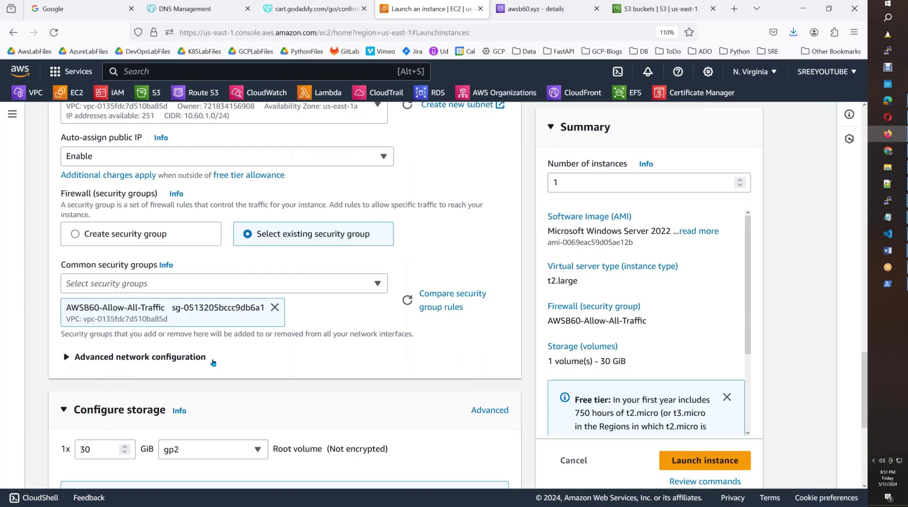
{"action": "scroll", "coordinate": [213, 363], "scroll_direction": "down", "scroll_amount": 2}
{"action": "scroll", "coordinate": [213, 364], "scroll_direction": "down", "scroll_amount": 1}
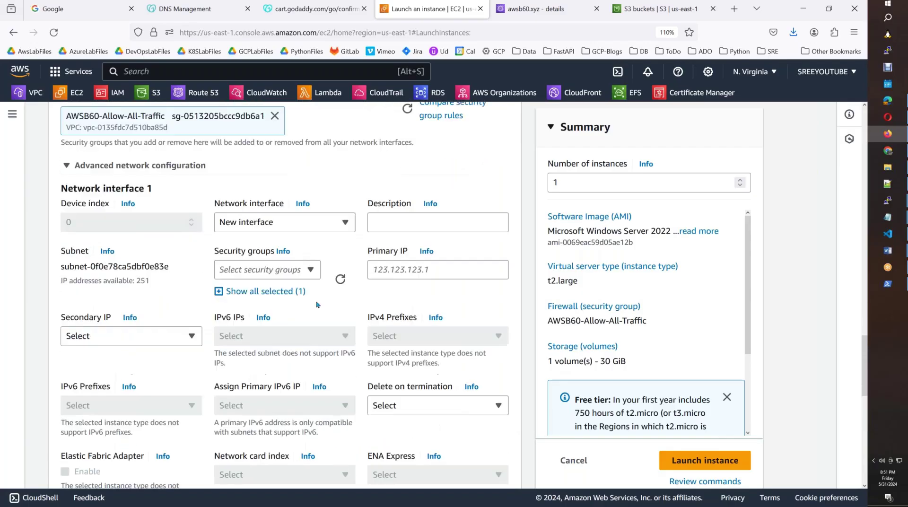
{"action": "left_click", "coordinate": [394, 271]}
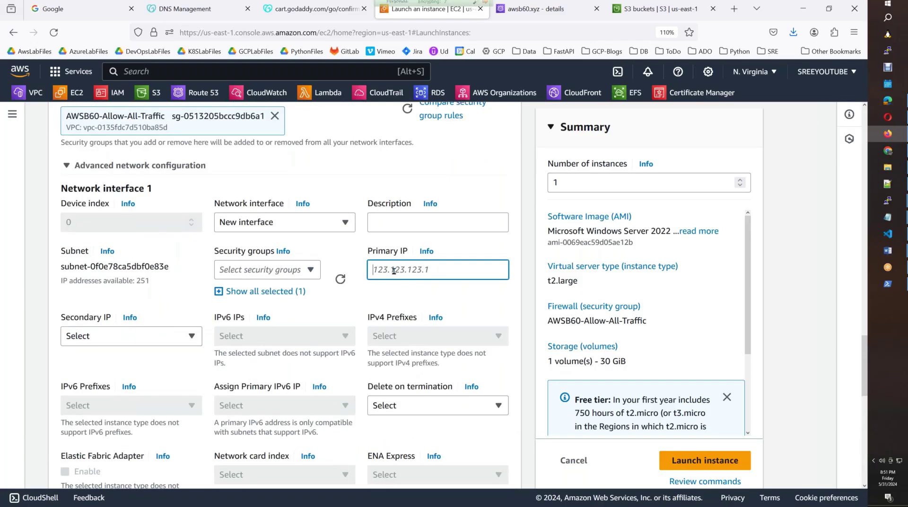
{"action": "type", "text": "10.60."}
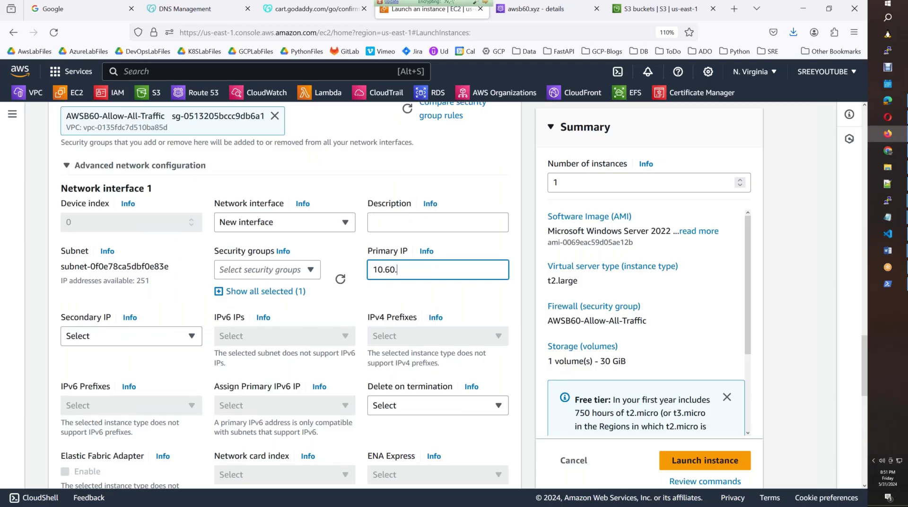
{"action": "type", "text": "1.111"}
{"action": "left_click", "coordinate": [530, 324]}
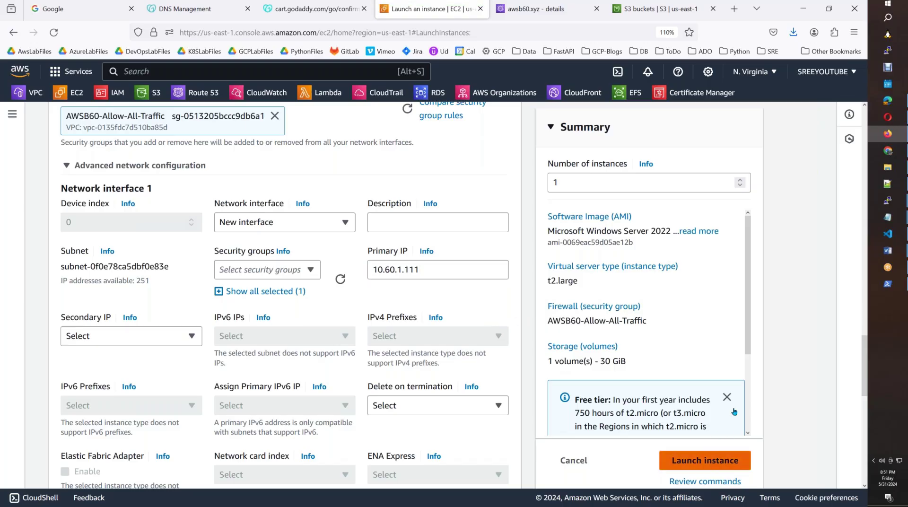
{"action": "left_click", "coordinate": [705, 461]}
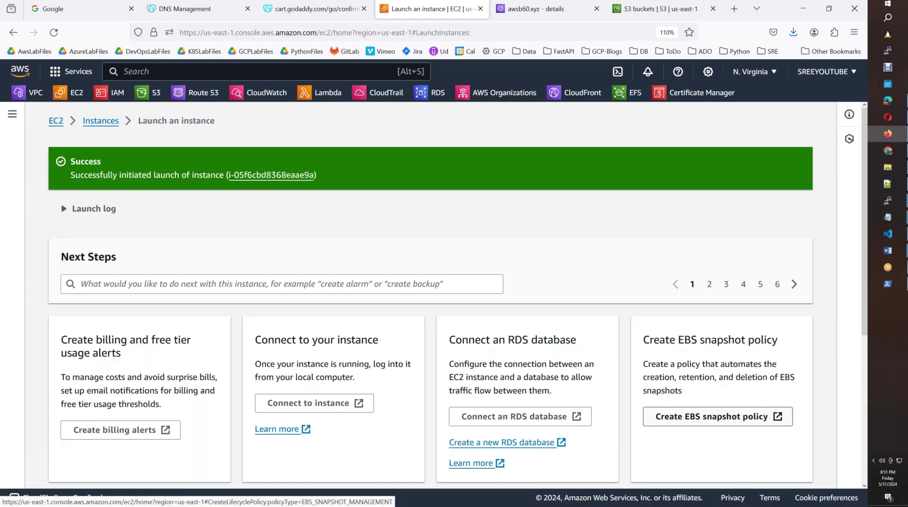
Step: Rerun nslookup for superstar.awsb60.xyz and mahesh.awsb60.xyz in PowerShell
{"action": "left_click", "coordinate": [883, 287]}
{"action": "key", "text": "Return"}
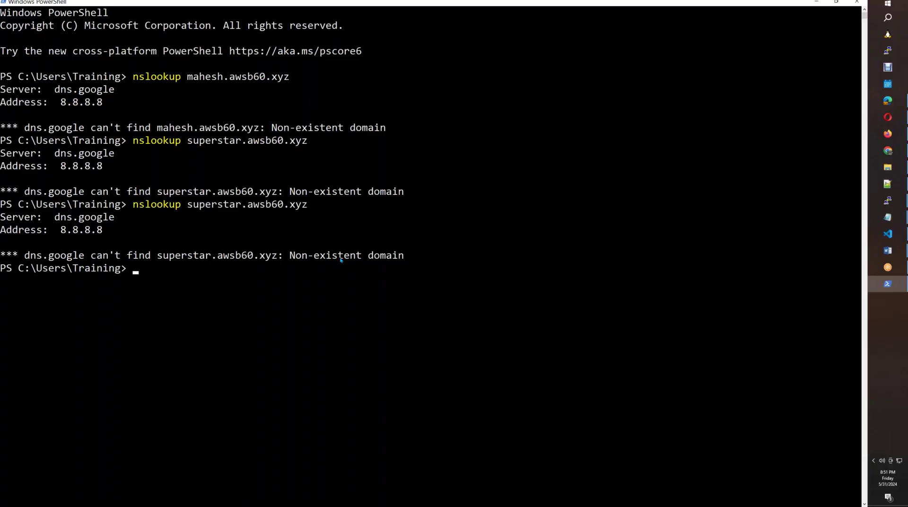
{"action": "key", "text": "Up"}
{"action": "key", "text": "Up"}
{"action": "key", "text": "Return"}
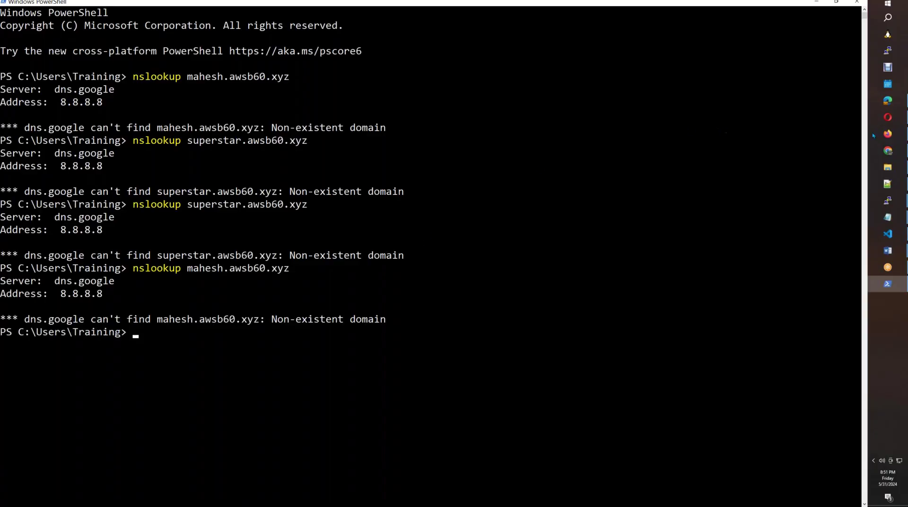
Step: Open MyWinServer's Connect to instance page on the RDP client tab
{"action": "left_click", "coordinate": [888, 133]}
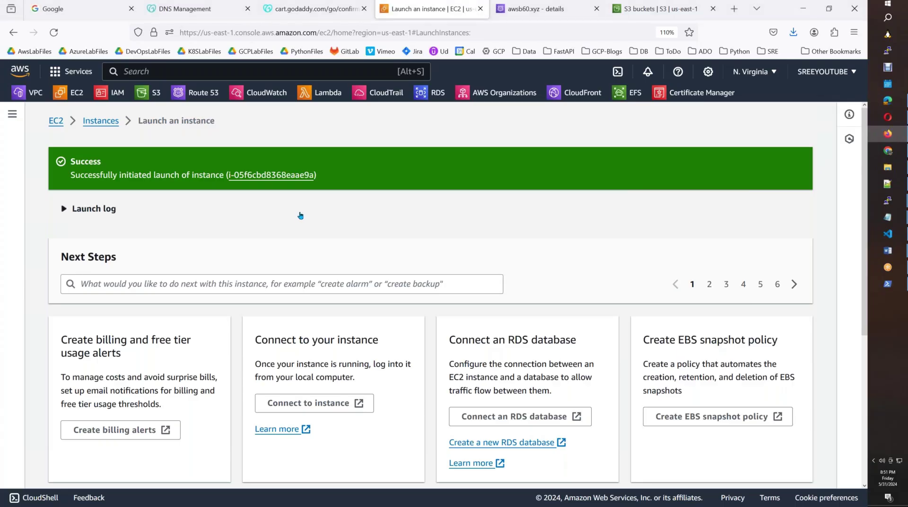
{"action": "left_click", "coordinate": [106, 122]}
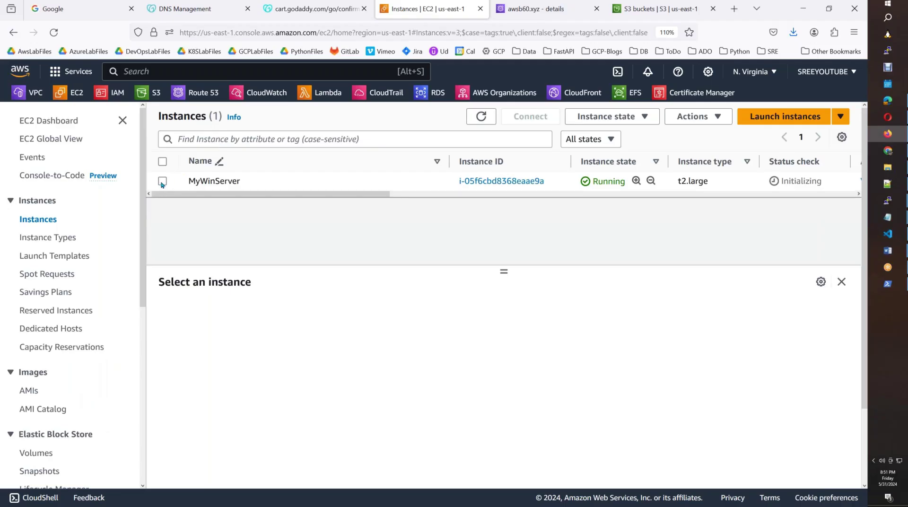
{"action": "left_click", "coordinate": [735, 178]}
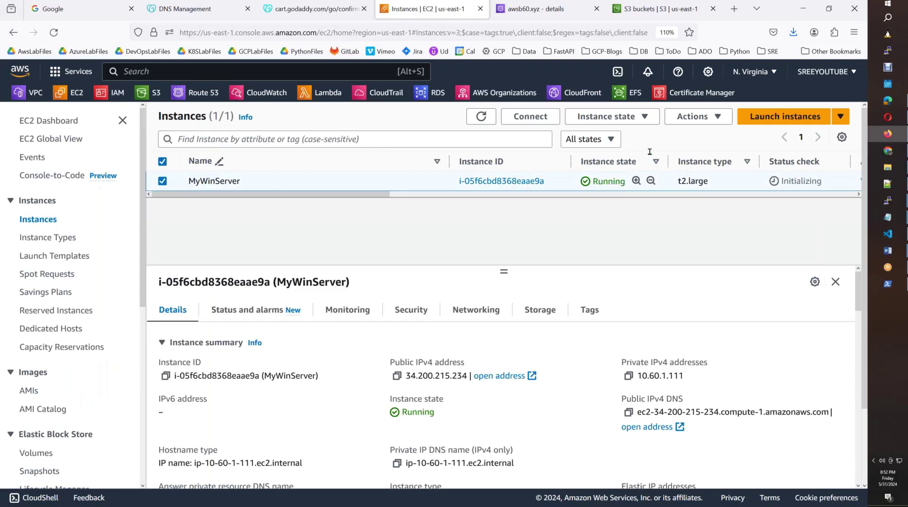
{"action": "left_click", "coordinate": [531, 117]}
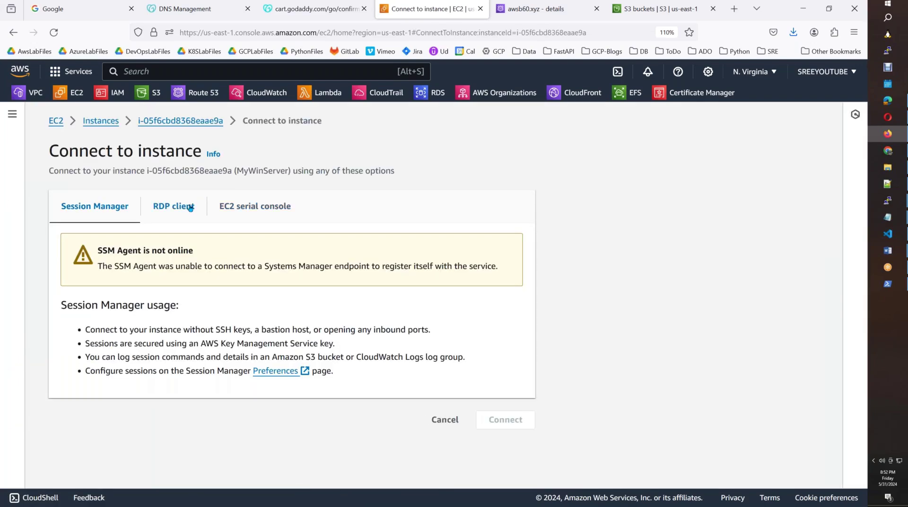
{"action": "left_click", "coordinate": [190, 208]}
Step: Request the Windows password twice, find it not yet available, and cancel back
{"action": "scroll", "coordinate": [198, 233], "scroll_direction": "down", "scroll_amount": 3}
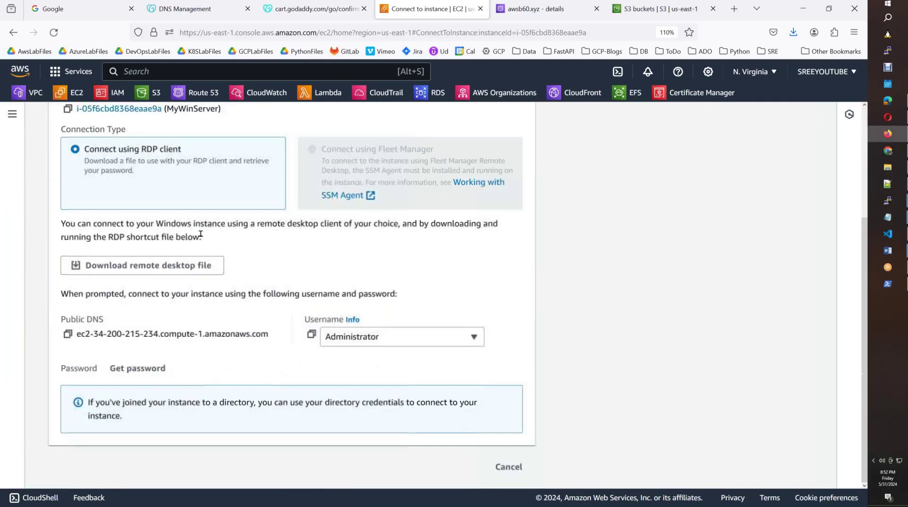
{"action": "left_click", "coordinate": [142, 310]}
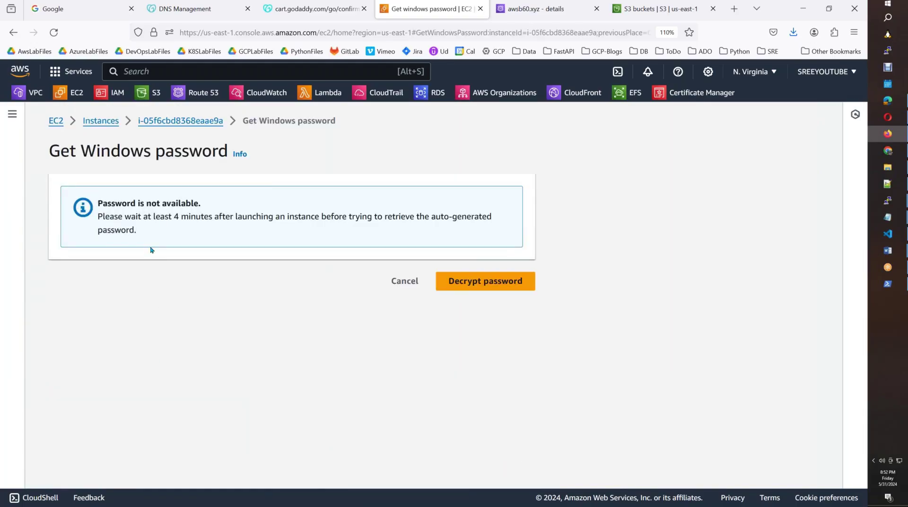
{"action": "left_click_drag", "start_coordinate": [98, 215], "coordinate": [166, 241]}
{"action": "left_click", "coordinate": [167, 242]}
{"action": "left_click", "coordinate": [405, 285]}
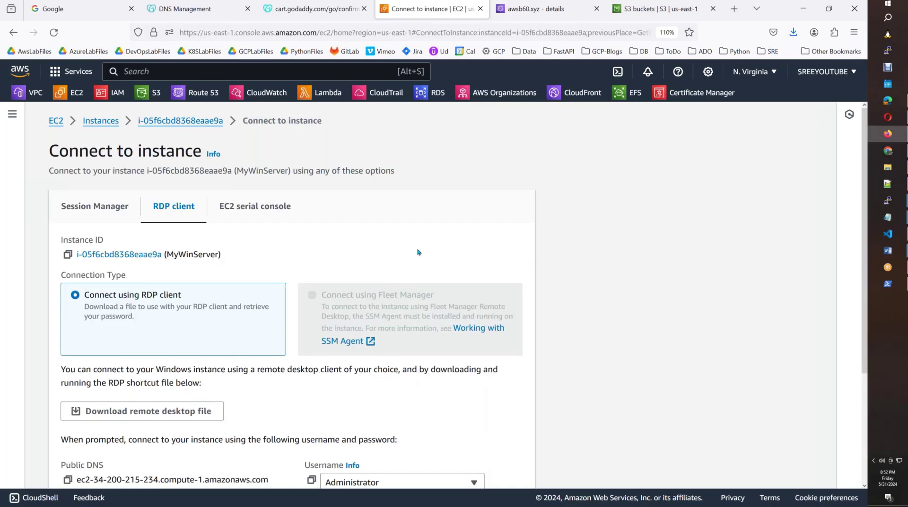
{"action": "scroll", "coordinate": [413, 248], "scroll_direction": "down", "scroll_amount": 3}
{"action": "left_click", "coordinate": [146, 368]}
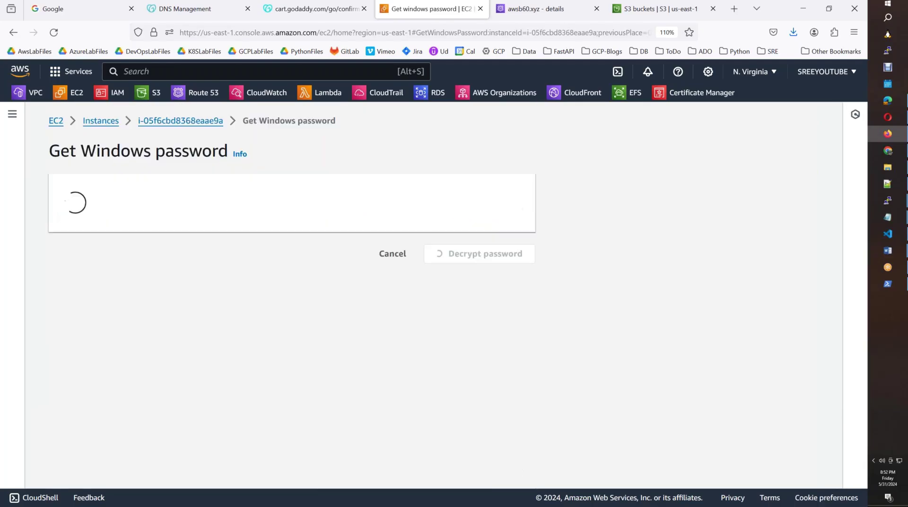
{"action": "left_click", "coordinate": [408, 282]}
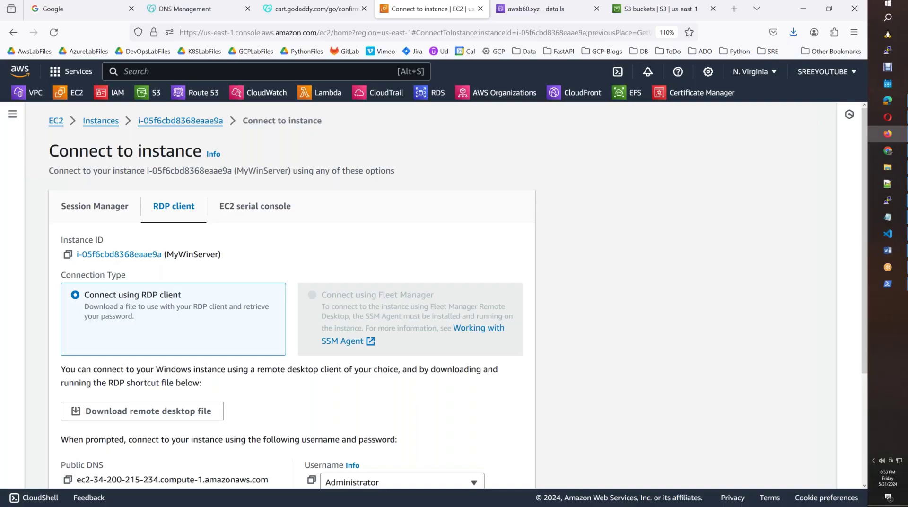
Step: Upload the private key file C:\LaptopKey.pem on MyWinServer's Get password page
{"action": "scroll", "coordinate": [452, 228], "scroll_direction": "down", "scroll_amount": 3}
{"action": "left_click", "coordinate": [163, 369]}
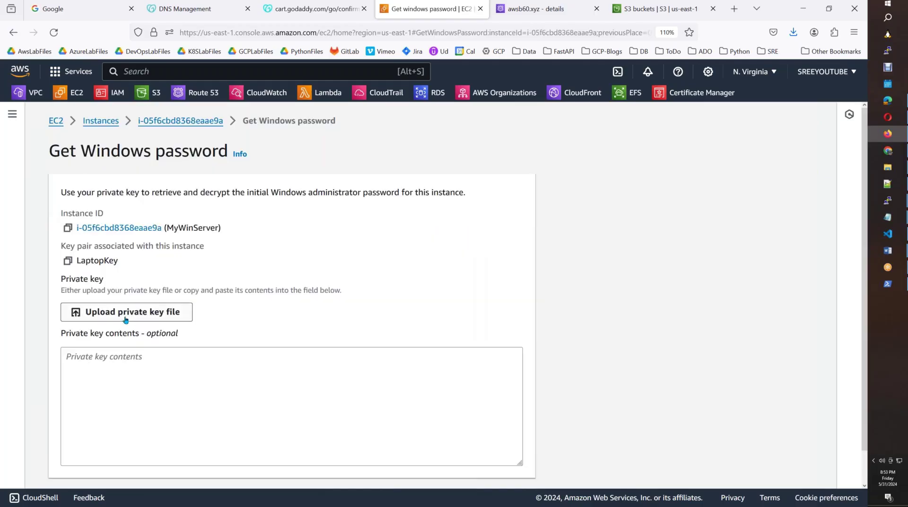
{"action": "left_click", "coordinate": [125, 320]}
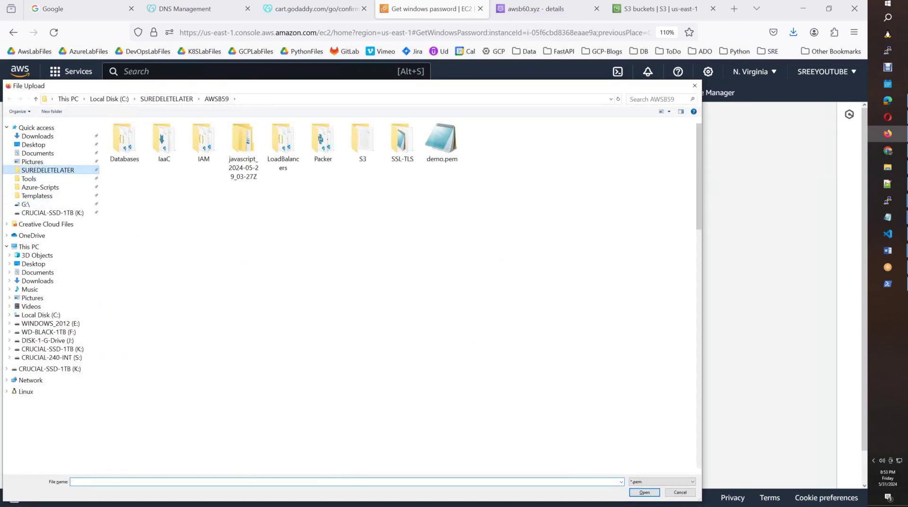
{"action": "key", "text": "alt+Up"}
{"action": "scroll", "coordinate": [189, 300], "scroll_direction": "down", "scroll_amount": 10}
{"action": "scroll", "coordinate": [191, 304], "scroll_direction": "down", "scroll_amount": 9}
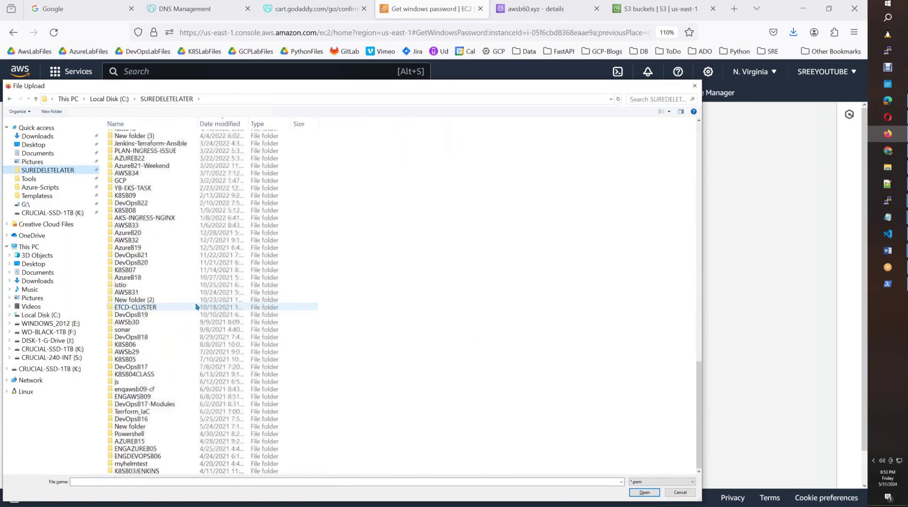
{"action": "left_click", "coordinate": [64, 315]}
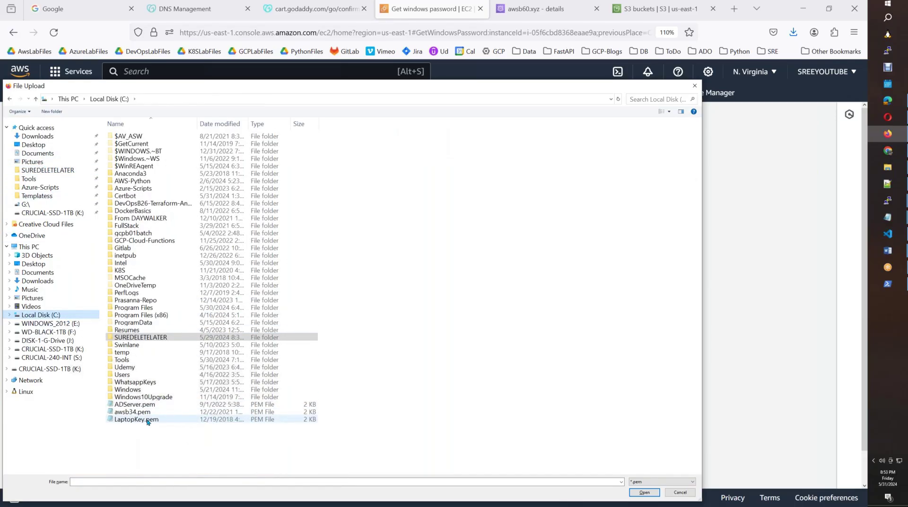
{"action": "left_click", "coordinate": [148, 419]}
{"action": "left_click", "coordinate": [645, 492]}
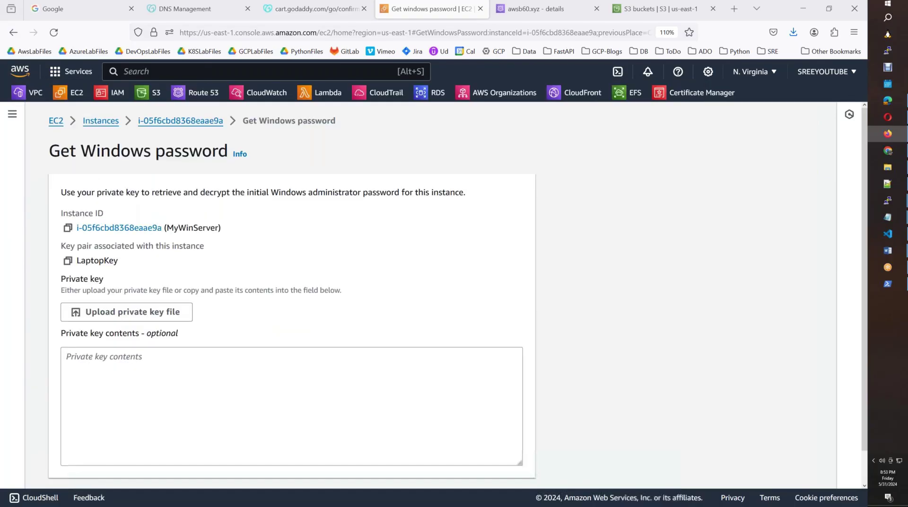
Step: Decrypt the administrator password, then return to PowerShell
{"action": "scroll", "coordinate": [553, 409], "scroll_direction": "down", "scroll_amount": 3}
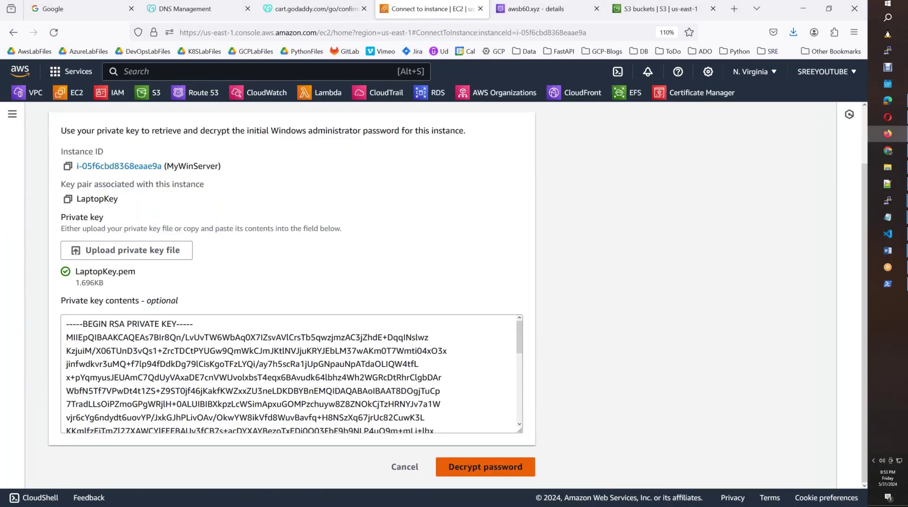
{"action": "left_click", "coordinate": [486, 466]}
{"action": "scroll", "coordinate": [487, 466], "scroll_direction": "down", "scroll_amount": 1}
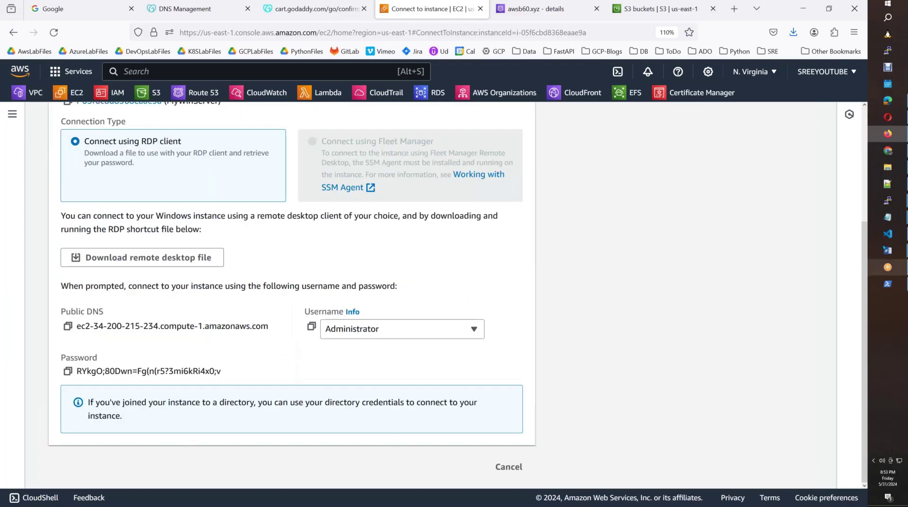
{"action": "left_click", "coordinate": [887, 283]}
Step: Run cls, then mstsc to open Remote Desktop Connection
{"action": "type", "text": "cls"}
{"action": "key", "text": "Return"}
{"action": "key", "text": "Return"}
{"action": "key", "text": "Return"}
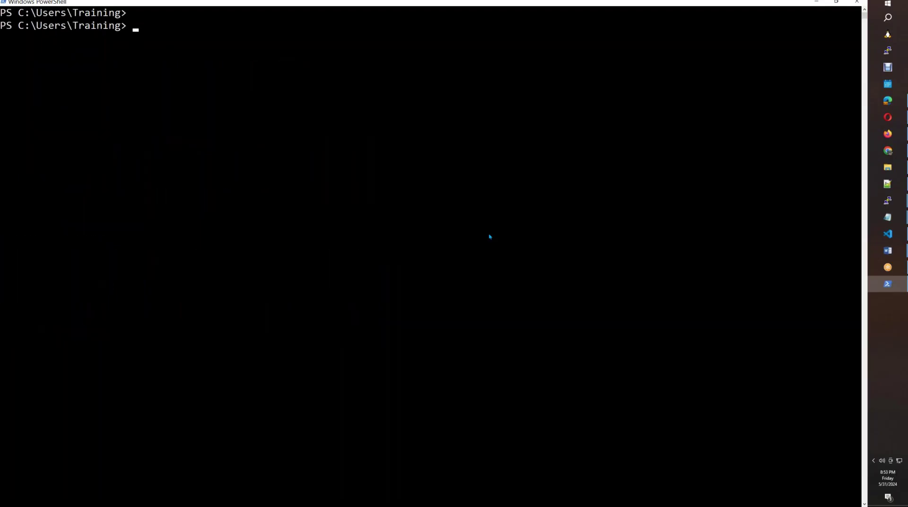
{"action": "type", "text": "mstsc"}
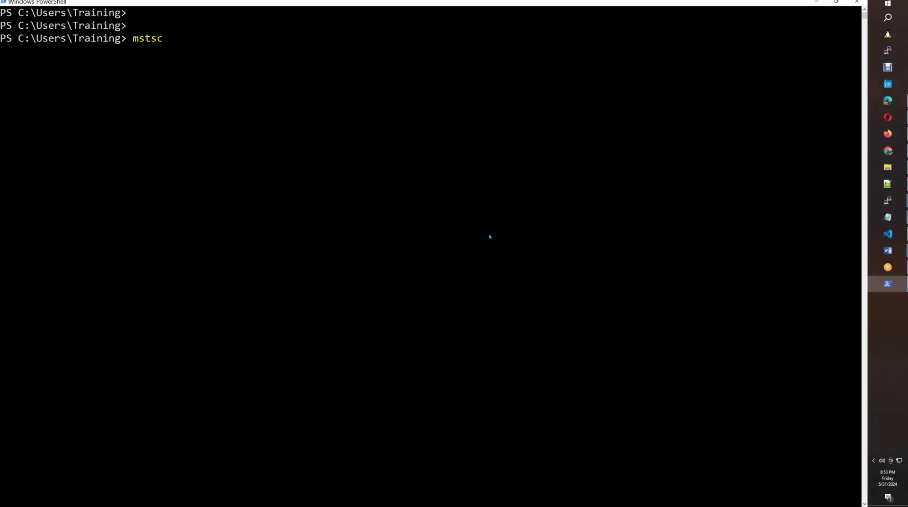
{"action": "key", "text": "Return"}
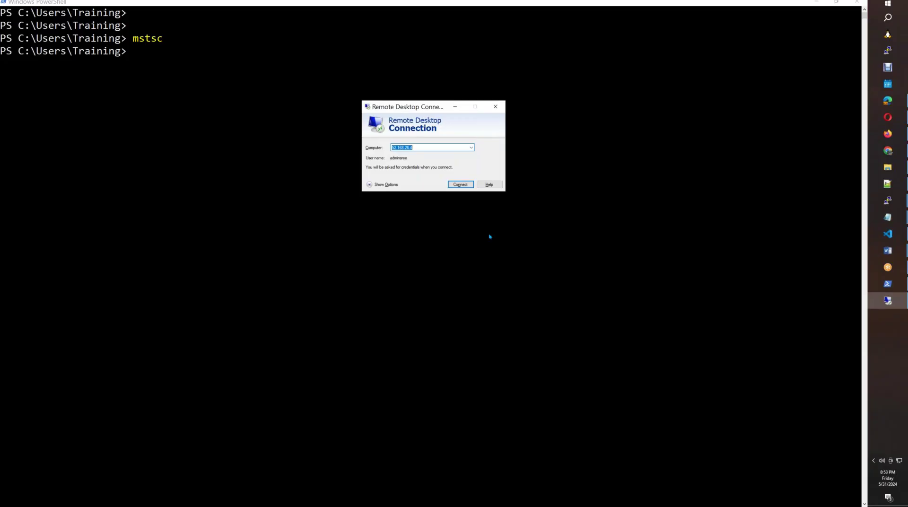
Step: Connect Remote Desktop to public DNS ec2-34-200-215-234.compute-1.amazonaws.com
{"action": "left_click", "coordinate": [888, 134]}
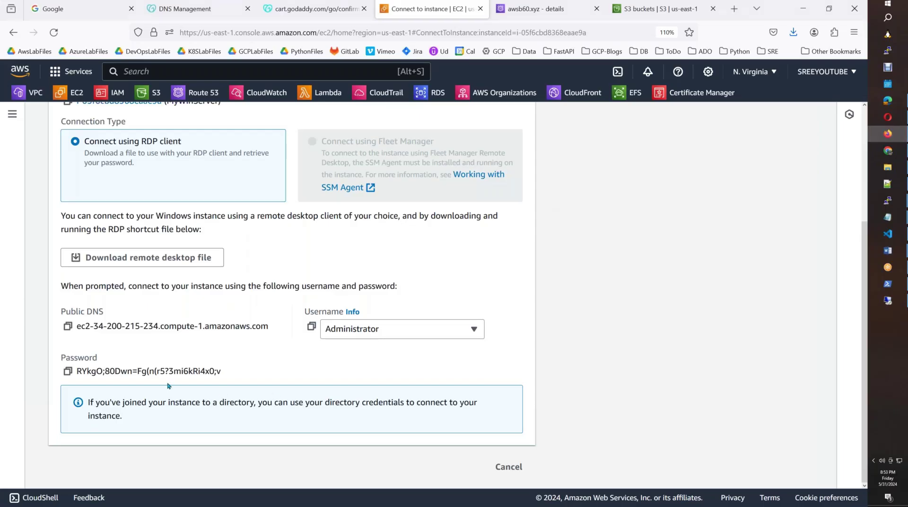
{"action": "left_click", "coordinate": [68, 326]}
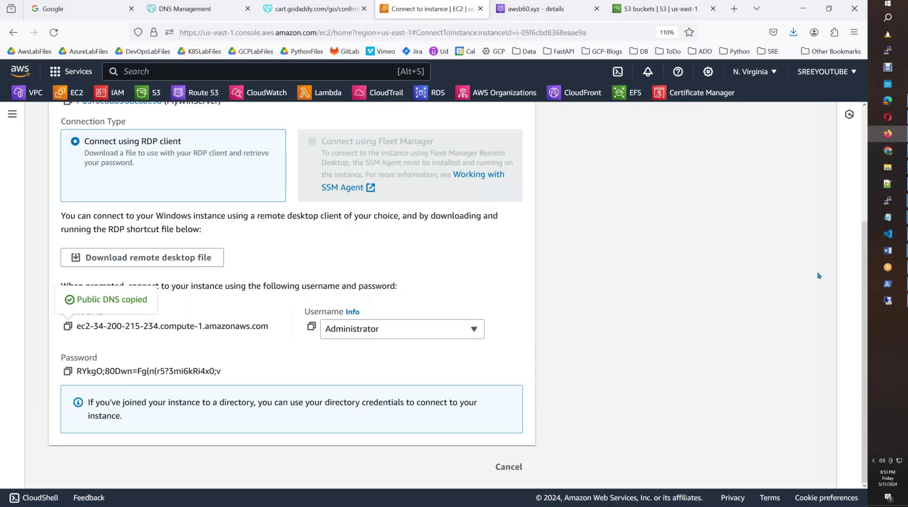
{"action": "left_click", "coordinate": [888, 301]}
{"action": "key", "text": "ctrl+v"}
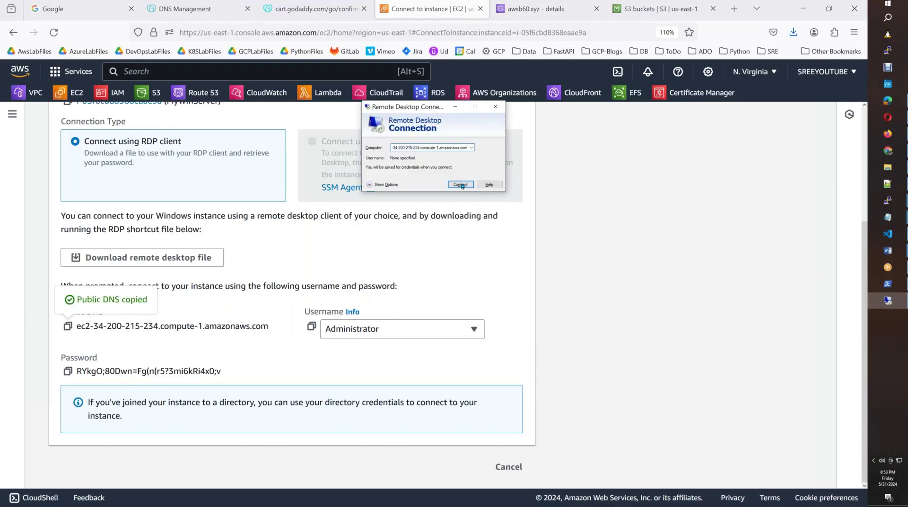
{"action": "left_click", "coordinate": [461, 185]}
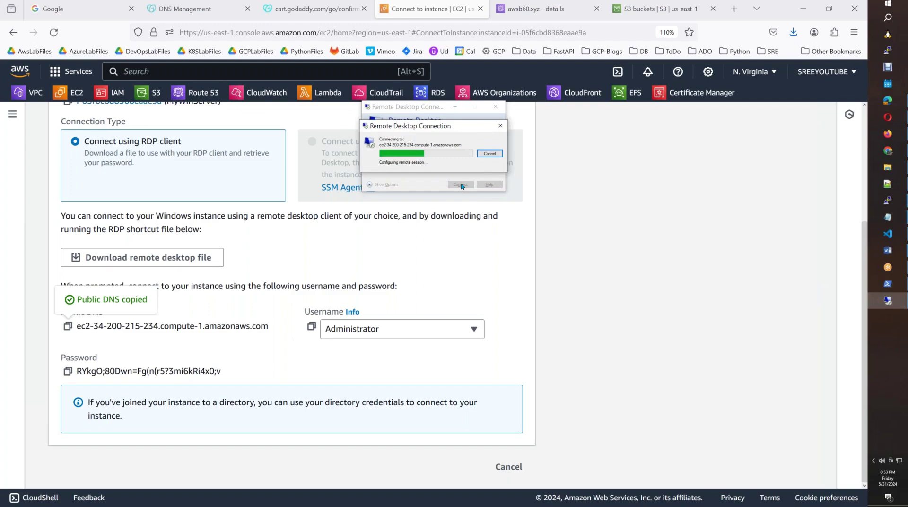
Step: Log in as Administrator with the decrypted password and accept the server certificate
{"action": "type", "text": "Ad"}
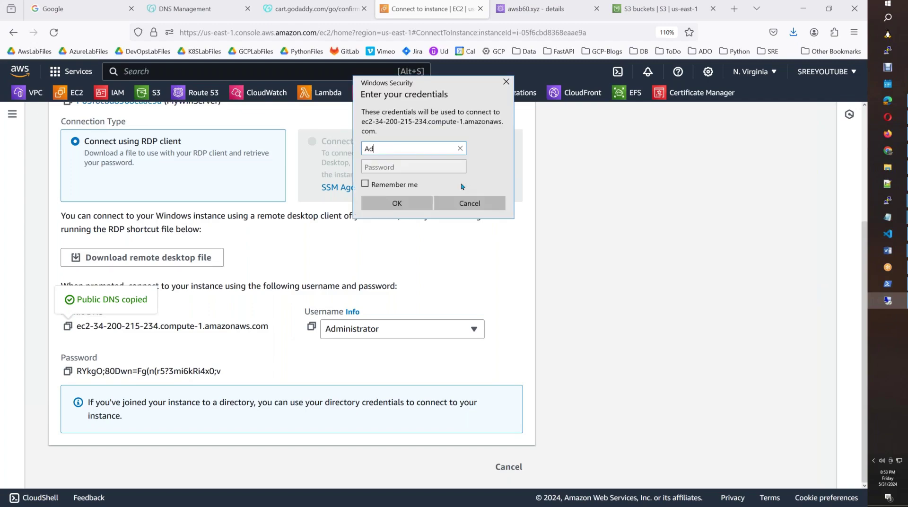
{"action": "type", "text": "ministrator"}
{"action": "key", "text": "Tab"}
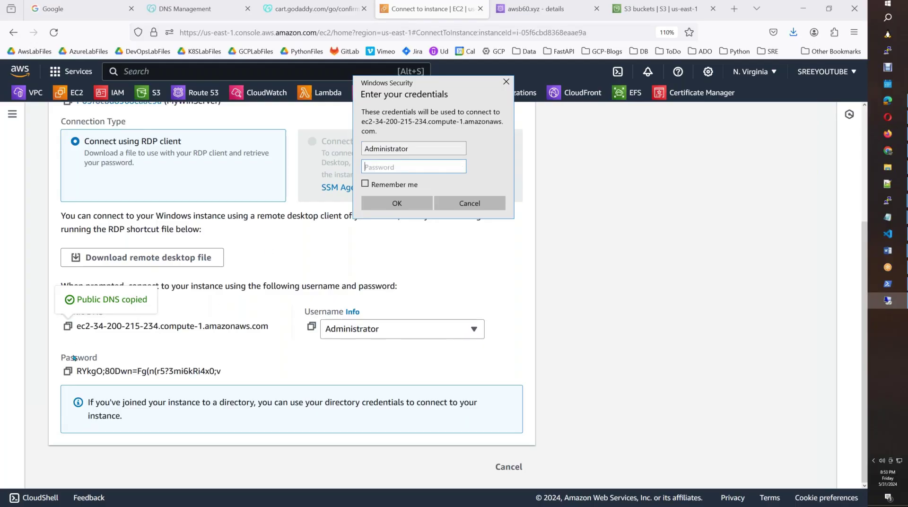
{"action": "left_click", "coordinate": [69, 374]}
{"action": "key", "text": "alt+Tab"}
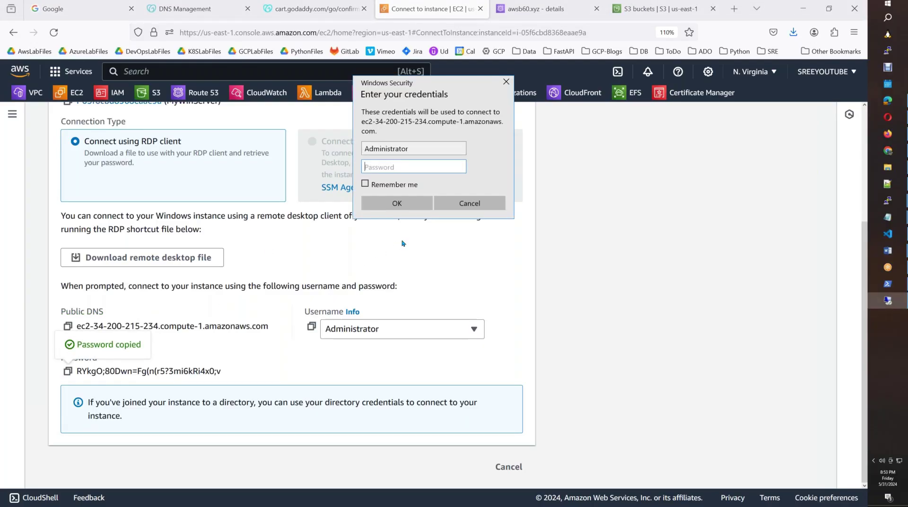
{"action": "key", "text": "ctrl+v"}
{"action": "left_click", "coordinate": [406, 209]}
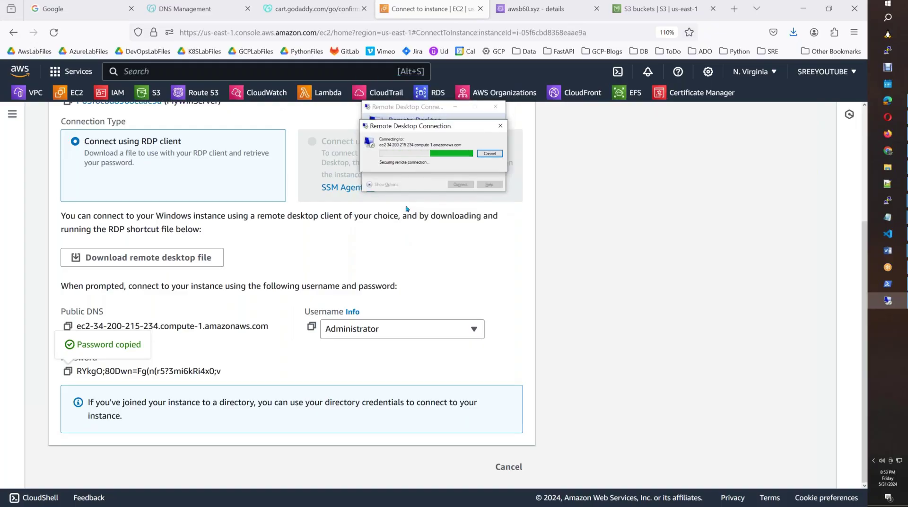
{"action": "left_click", "coordinate": [466, 211]}
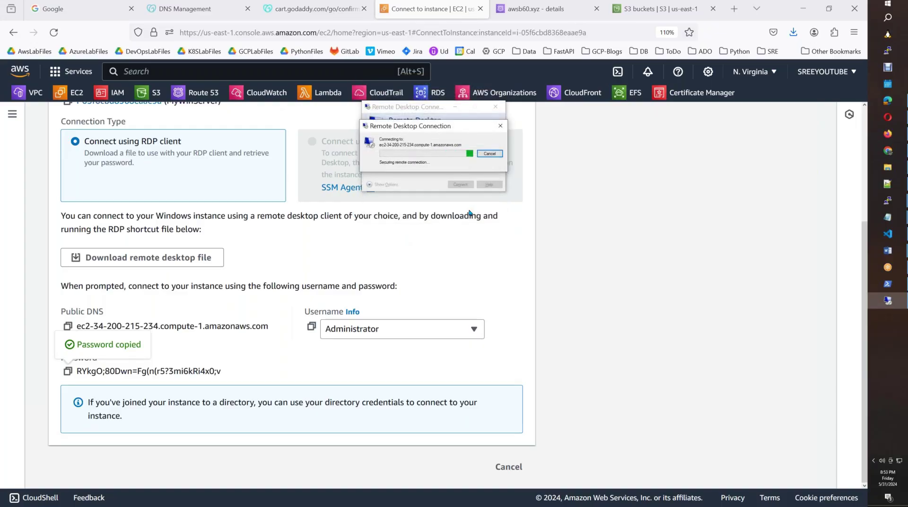
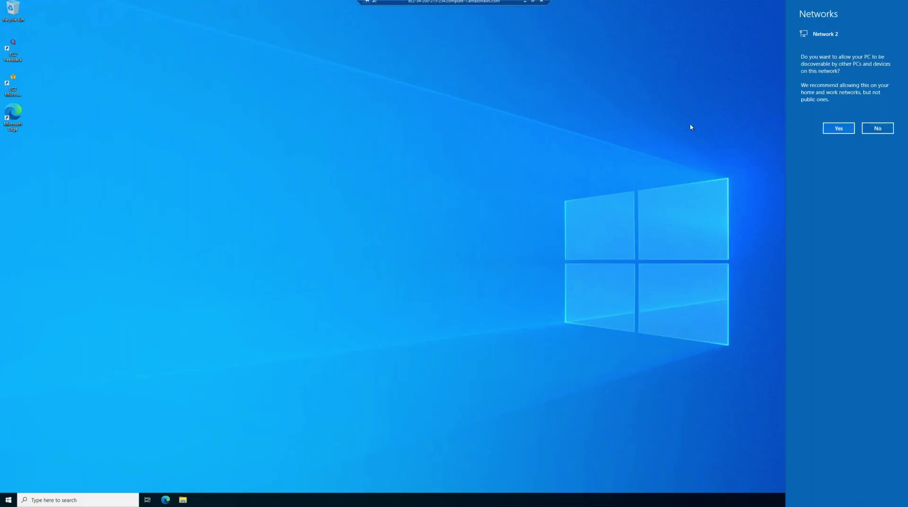
Step: Allow network discovery, launch Server Manager, and dismiss the Windows Admin Center promotion for good
{"action": "left_click", "coordinate": [851, 130]}
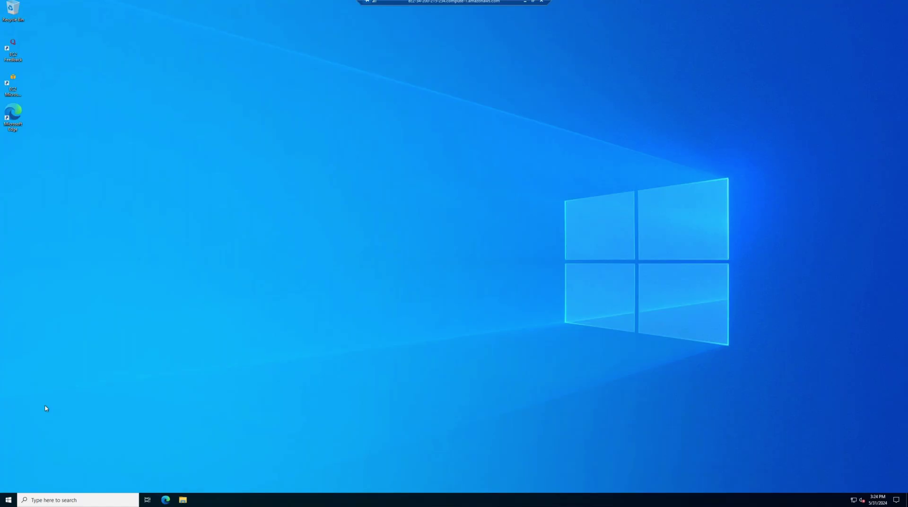
{"action": "left_click", "coordinate": [16, 500]}
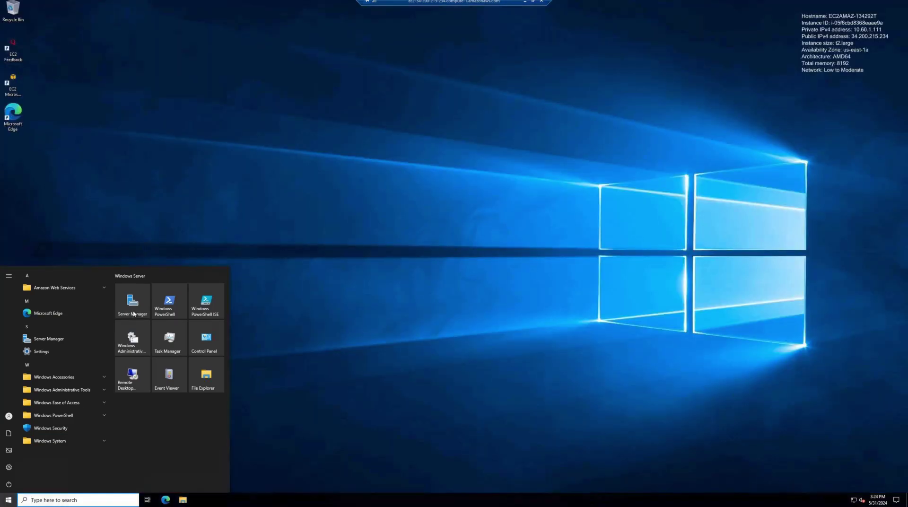
{"action": "left_click", "coordinate": [134, 313]}
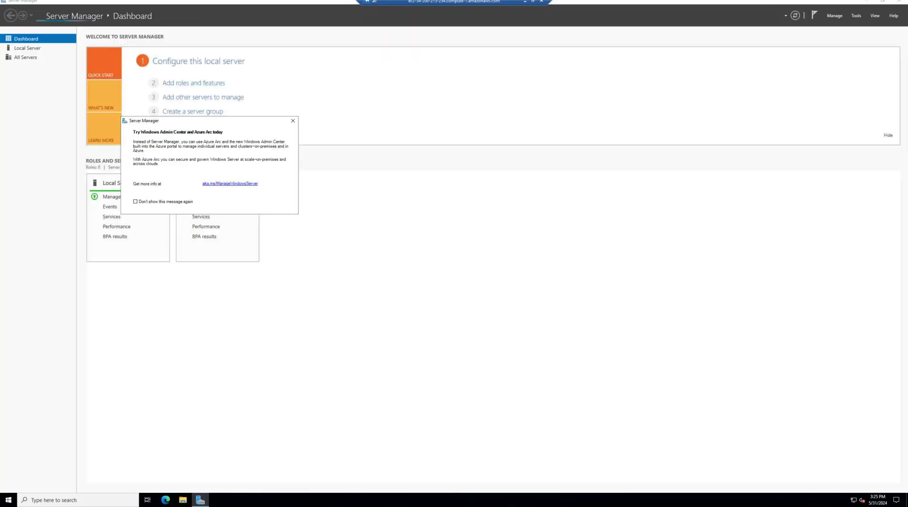
{"action": "left_click", "coordinate": [173, 203]}
{"action": "left_click", "coordinate": [293, 121]}
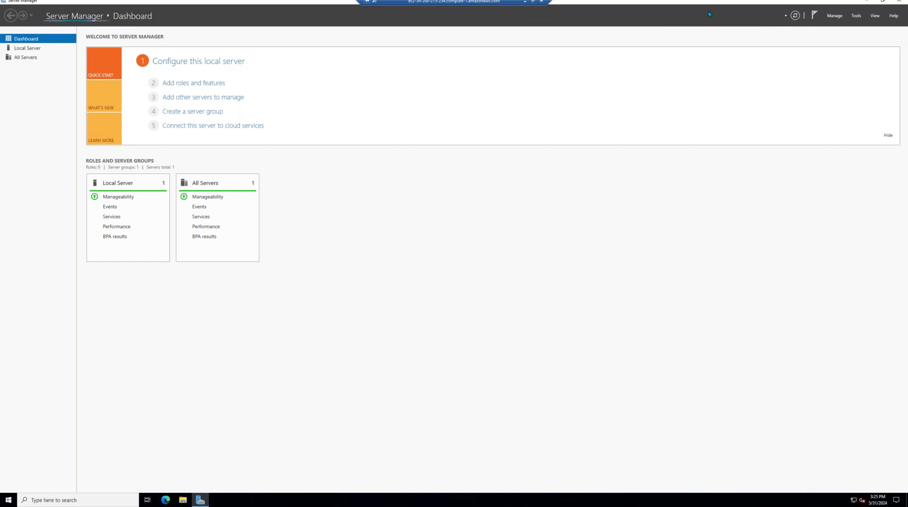
Step: Launch the Add Roles and Features Wizard from Server Manager's Manage menu
{"action": "left_click", "coordinate": [837, 17]}
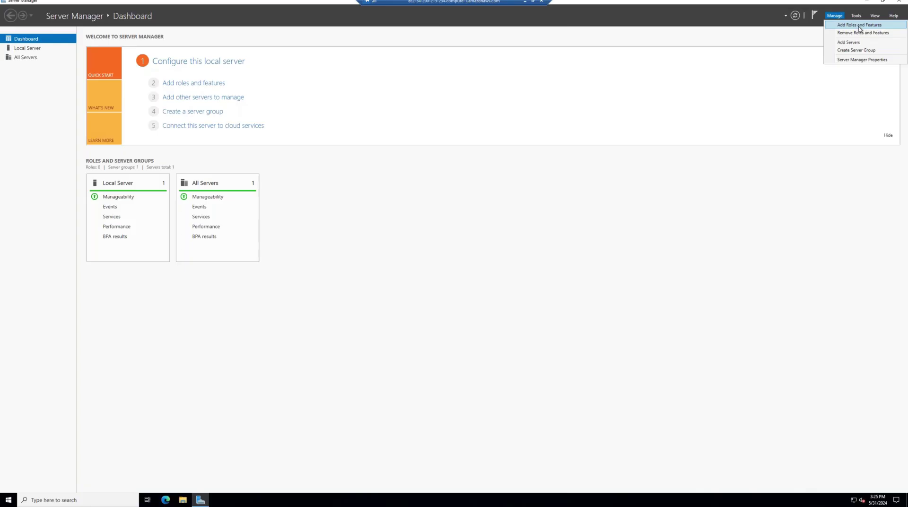
{"action": "left_click", "coordinate": [859, 25]}
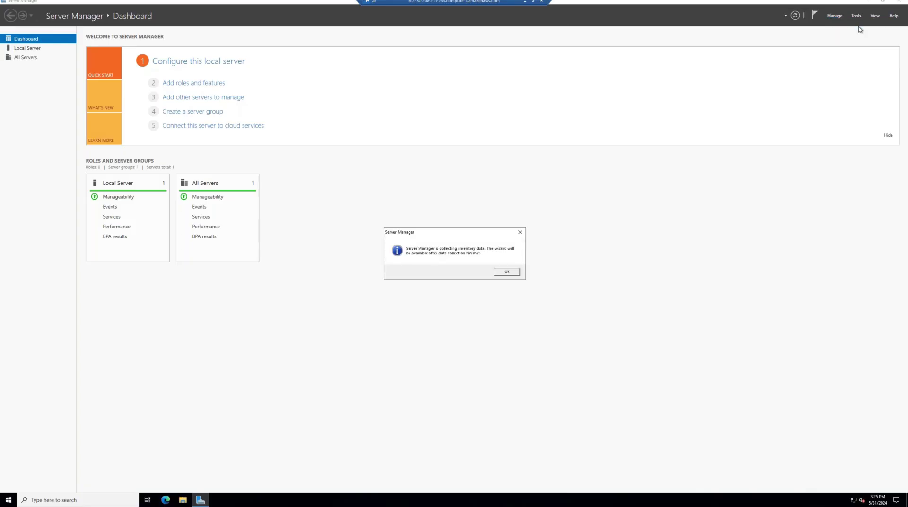
{"action": "left_click", "coordinate": [506, 273]}
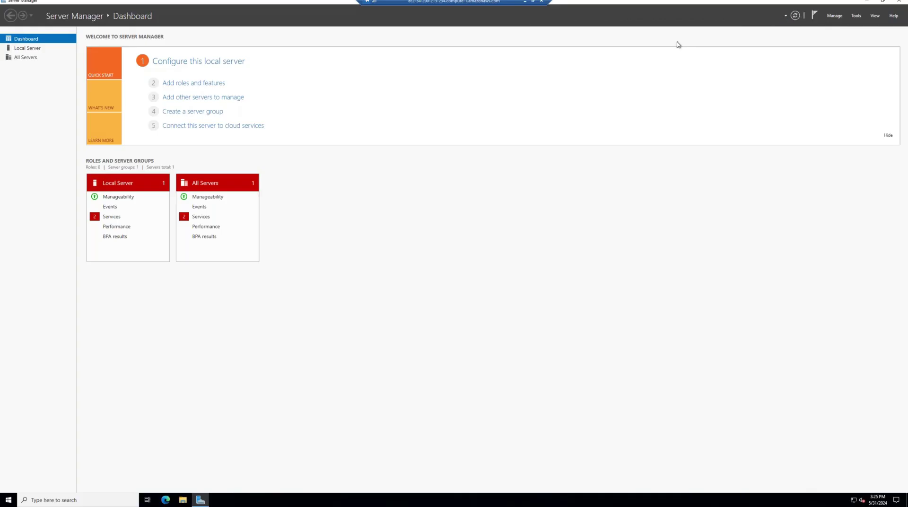
{"action": "left_click", "coordinate": [835, 17]}
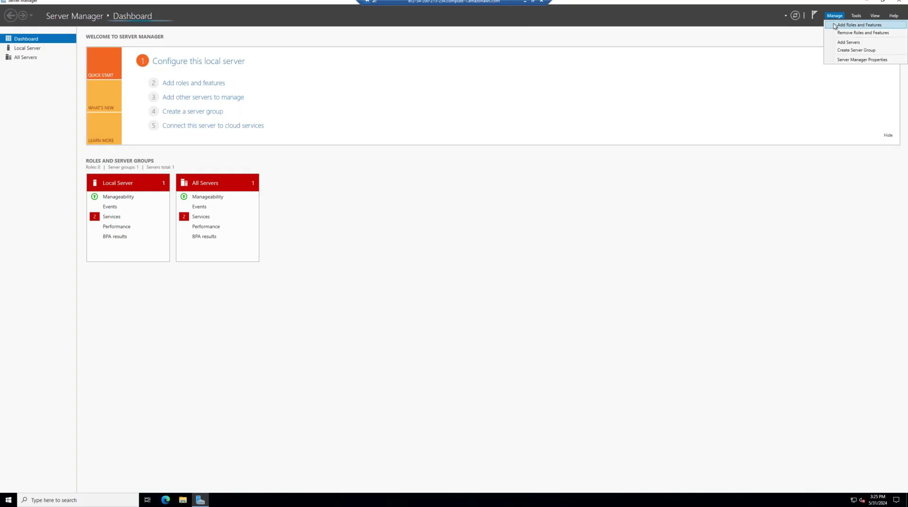
{"action": "left_click", "coordinate": [852, 25]}
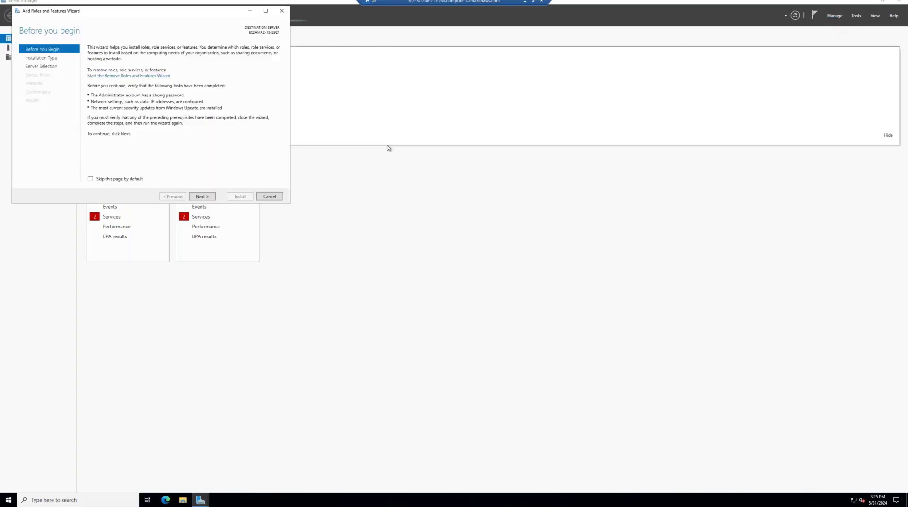
Step: Choose a role-based install on the local server and select Web Server (IIS) with its management tools
{"action": "left_click", "coordinate": [201, 197]}
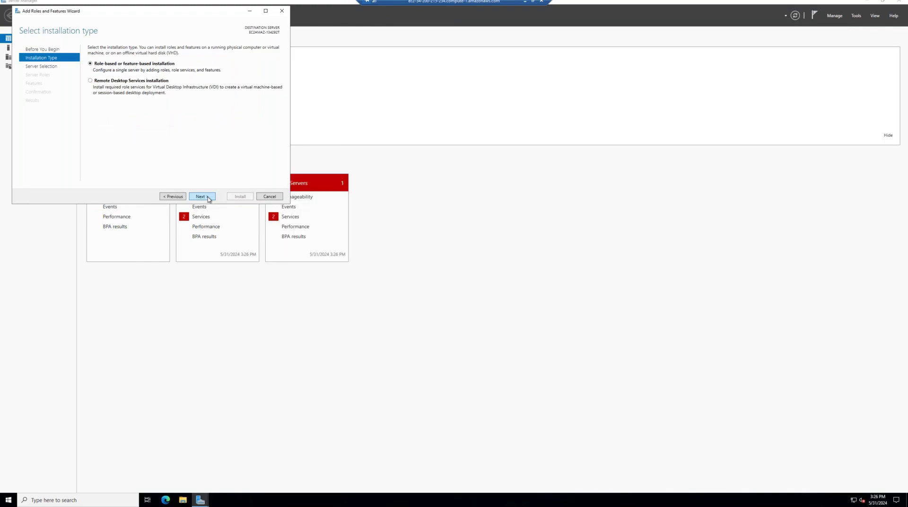
{"action": "left_click", "coordinate": [201, 197]}
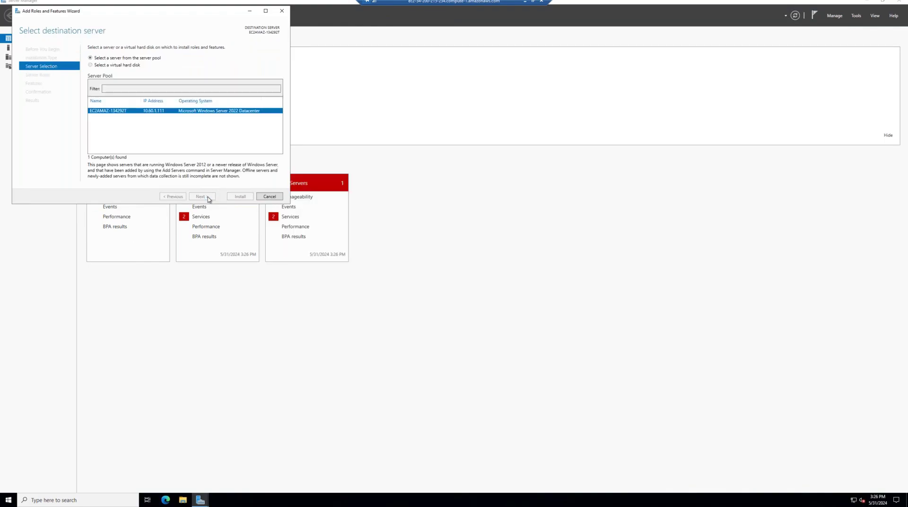
{"action": "left_click", "coordinate": [208, 198]}
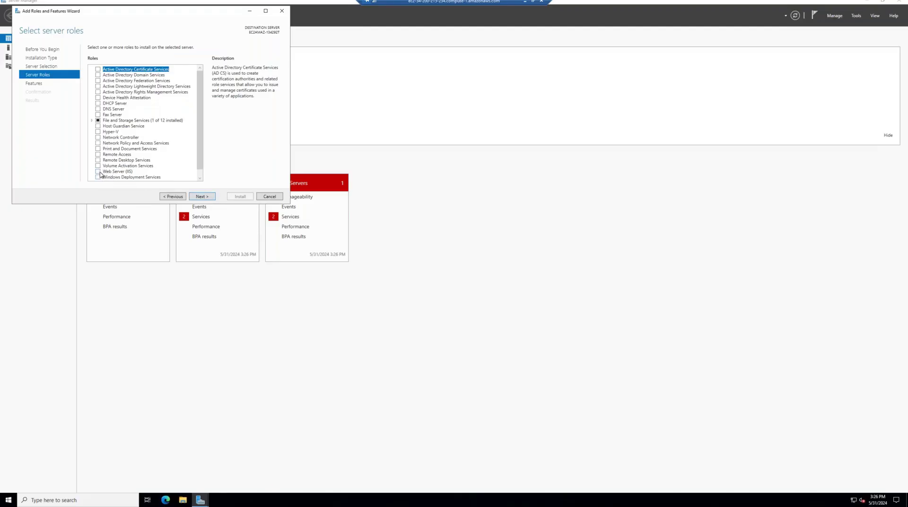
{"action": "left_click", "coordinate": [98, 172]}
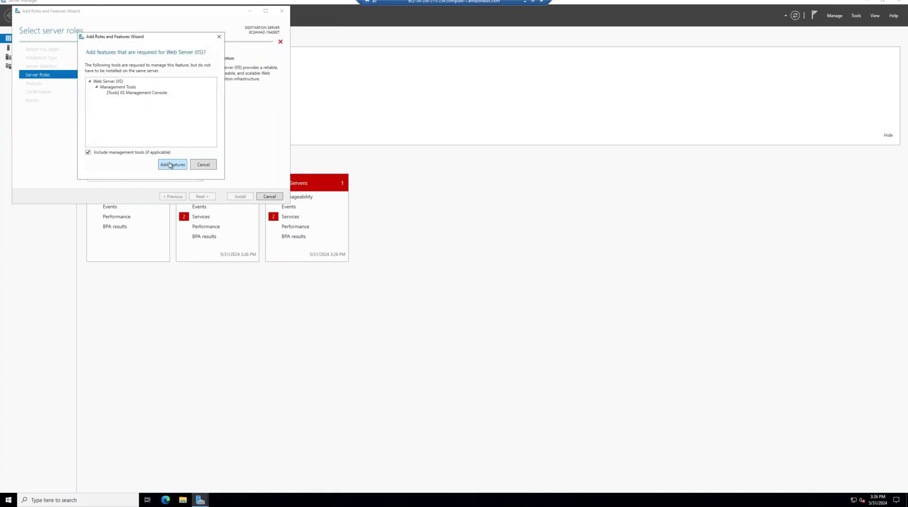
{"action": "left_click", "coordinate": [171, 165]}
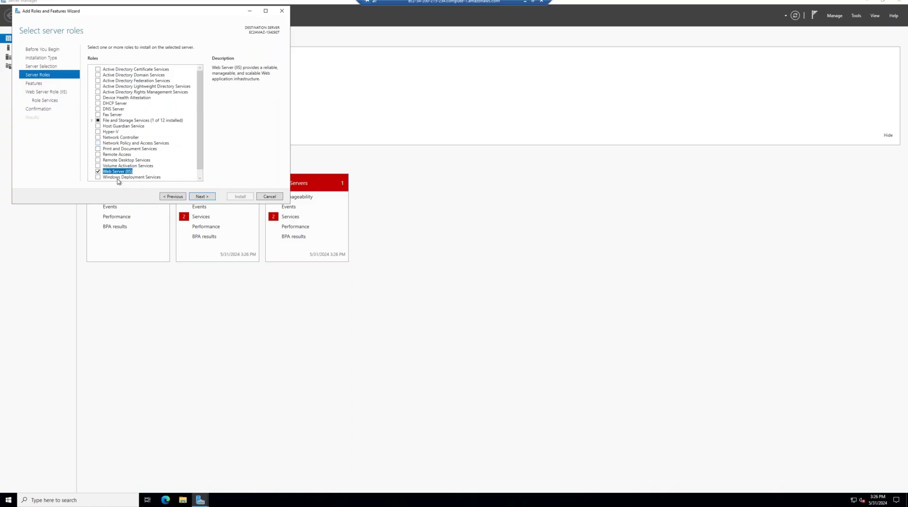
{"action": "left_click", "coordinate": [202, 197]}
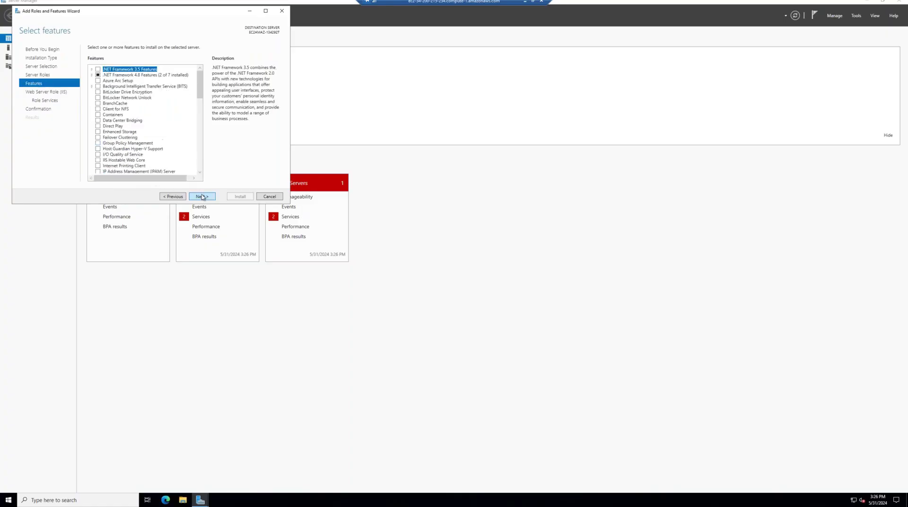
Step: Add the Telnet Client feature, keep the default role services, and start the installation
{"action": "scroll", "coordinate": [174, 144], "scroll_direction": "down", "scroll_amount": 6}
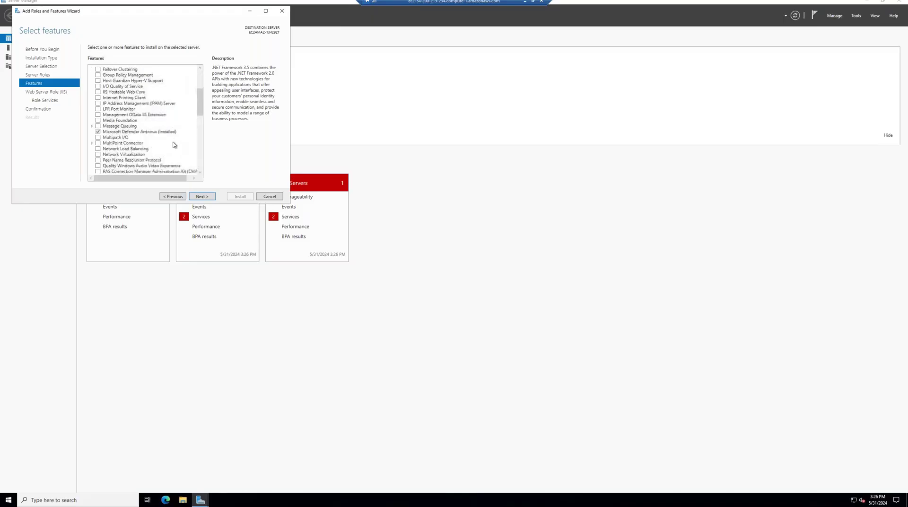
{"action": "scroll", "coordinate": [174, 144], "scroll_direction": "down", "scroll_amount": 5}
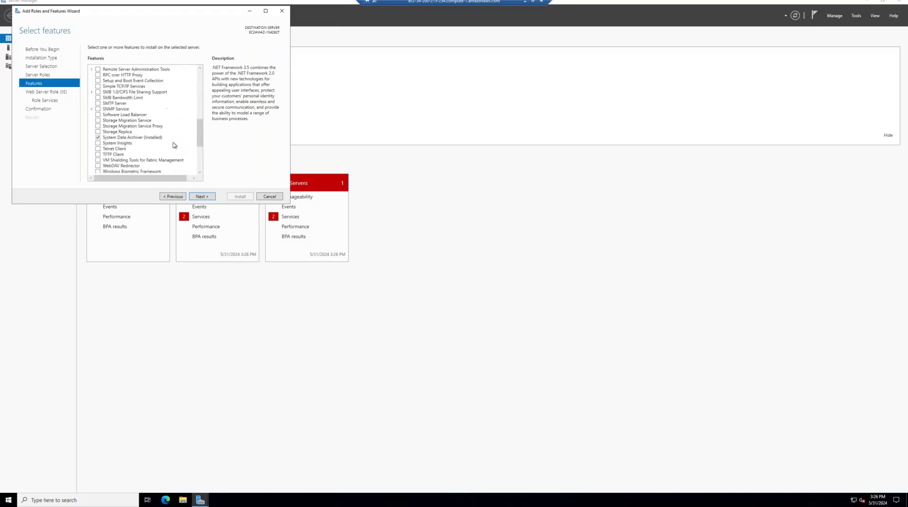
{"action": "left_click", "coordinate": [98, 149]}
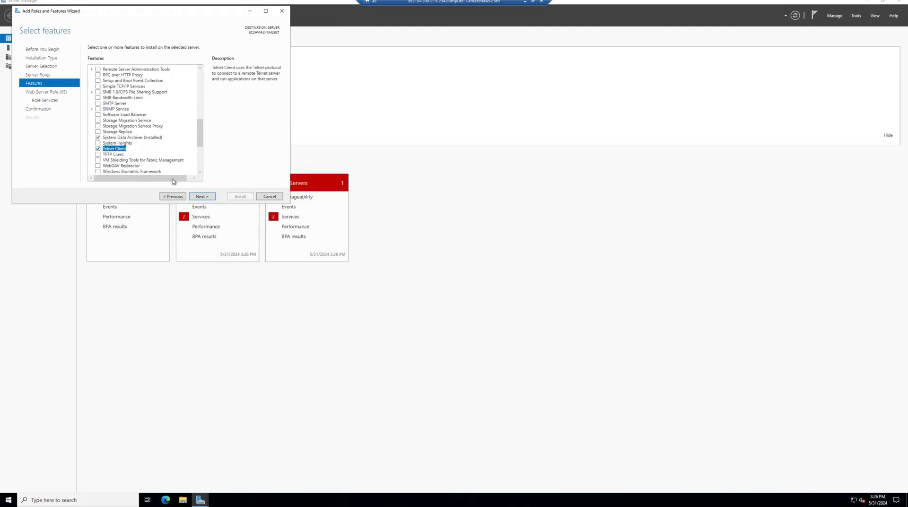
{"action": "left_click", "coordinate": [202, 197]}
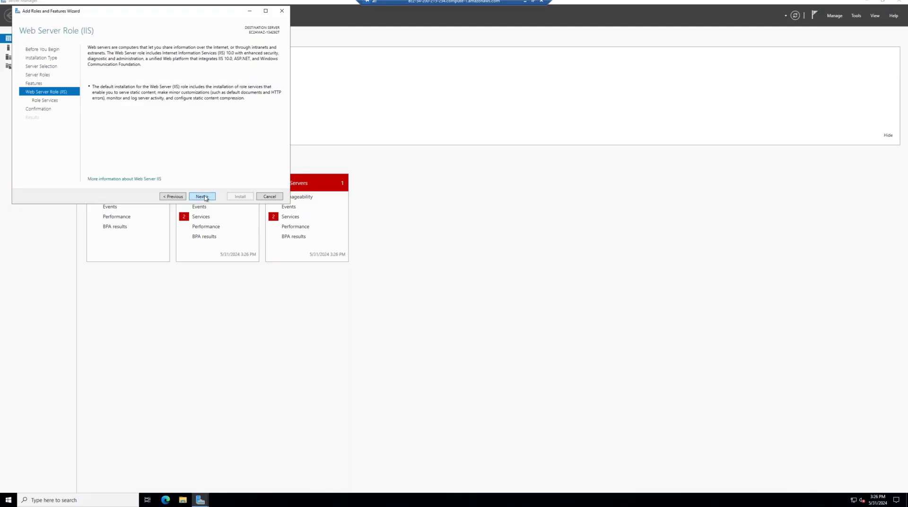
{"action": "left_click", "coordinate": [206, 197]}
{"action": "left_click", "coordinate": [208, 199]}
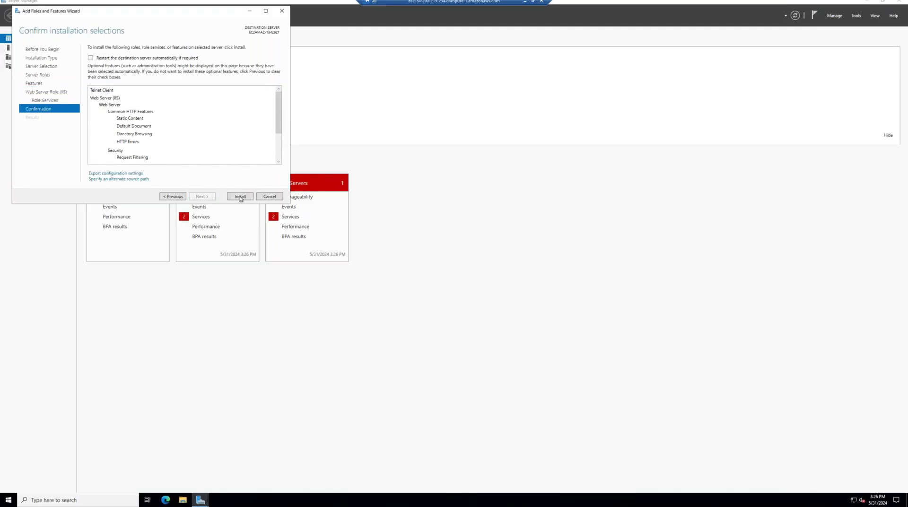
{"action": "left_click", "coordinate": [241, 197]}
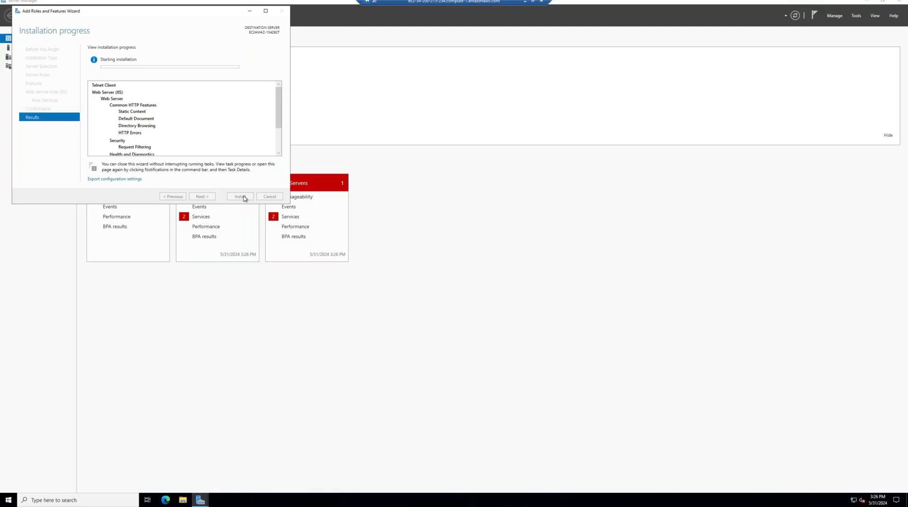
{"action": "left_click", "coordinate": [173, 500]}
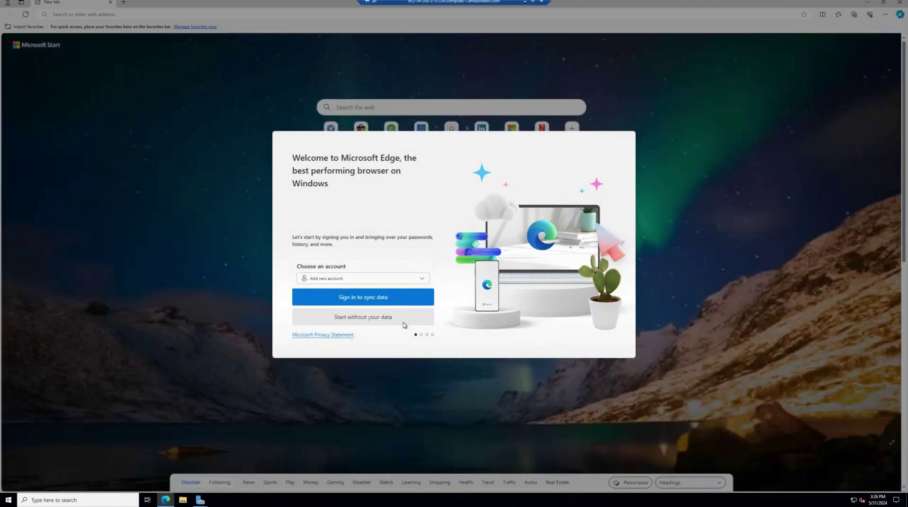
Step: Finish Edge's first-run setup without signing in and close the extra welcome tab
{"action": "left_click", "coordinate": [341, 319]}
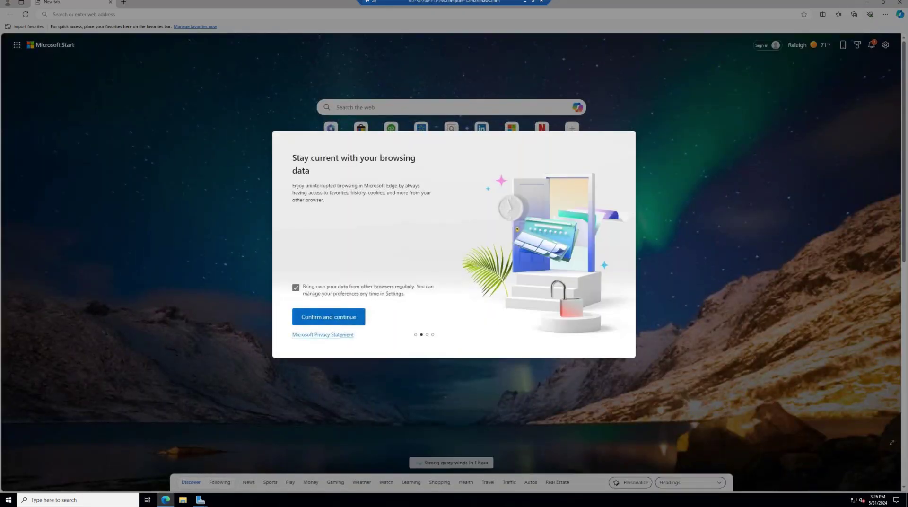
{"action": "left_click", "coordinate": [340, 318]}
{"action": "left_click", "coordinate": [341, 317]}
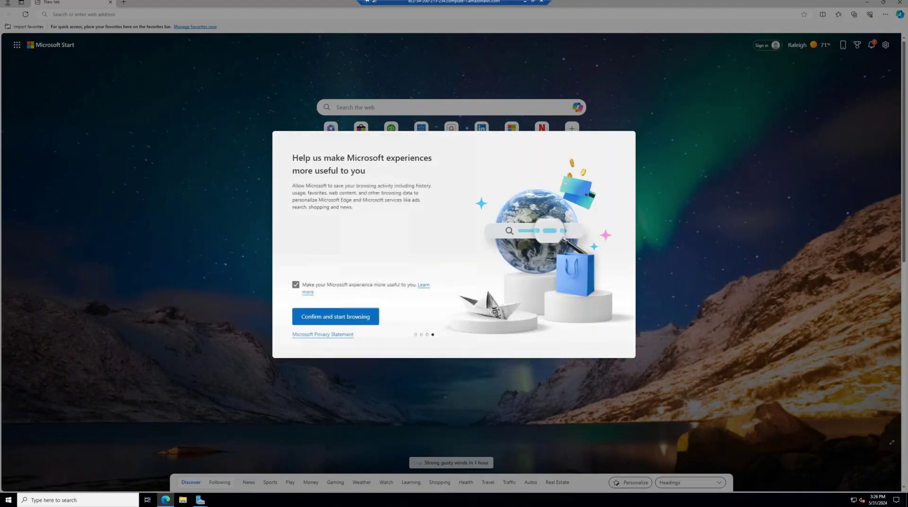
{"action": "left_click", "coordinate": [340, 317]}
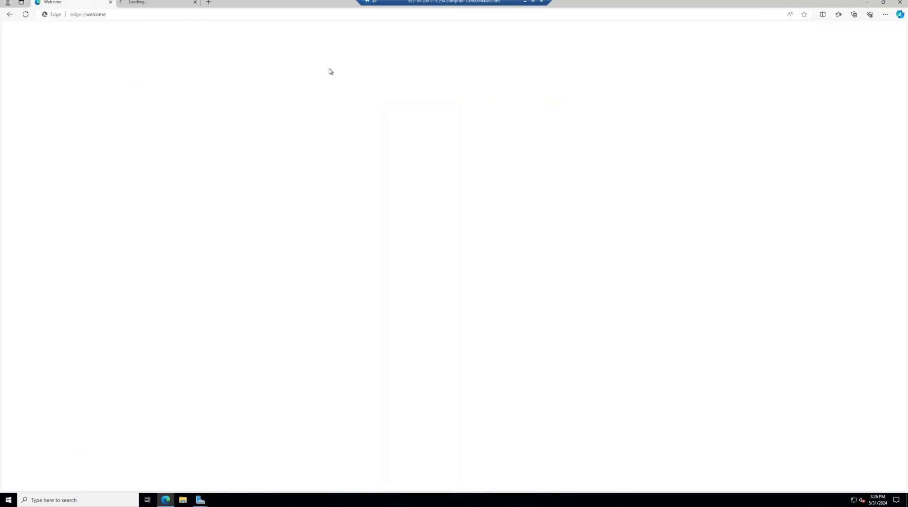
{"action": "left_click", "coordinate": [195, 3]}
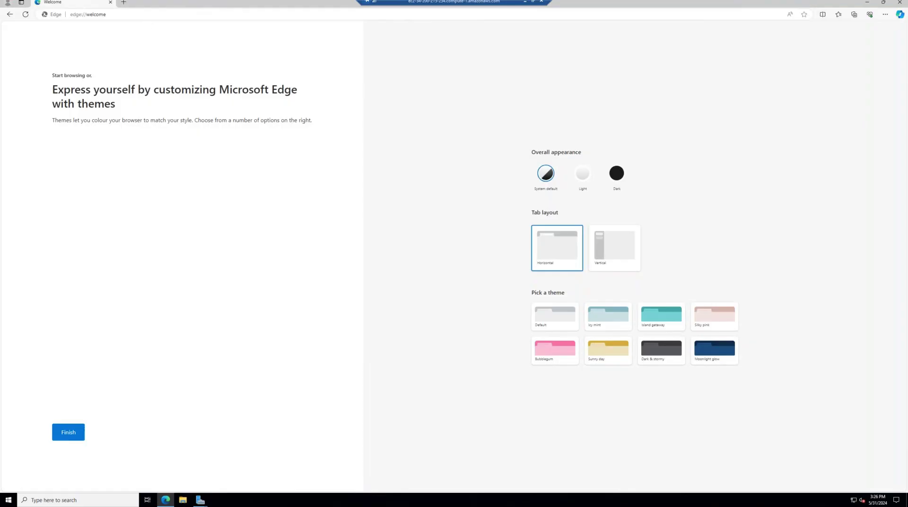
Step: Search Google for 'vscode download' and open the official VS Code download page
{"action": "left_click", "coordinate": [148, 14]}
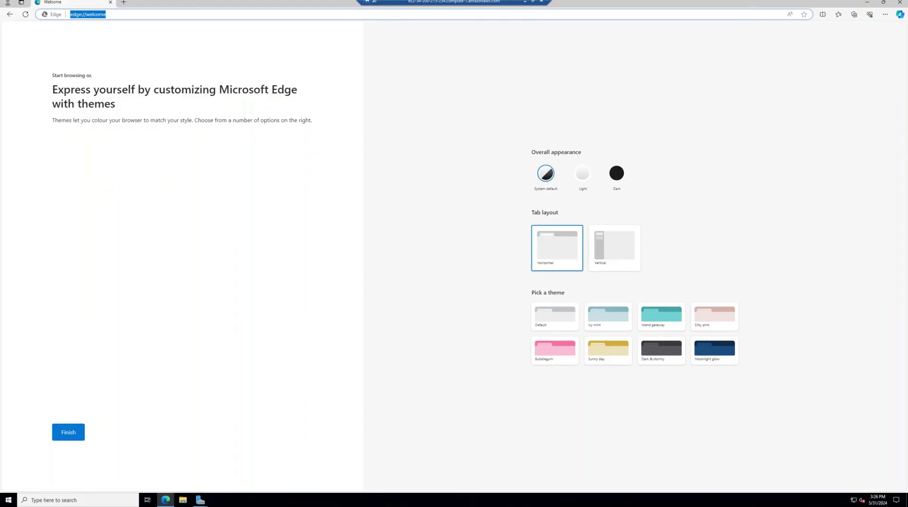
{"action": "type", "text": "google.com"}
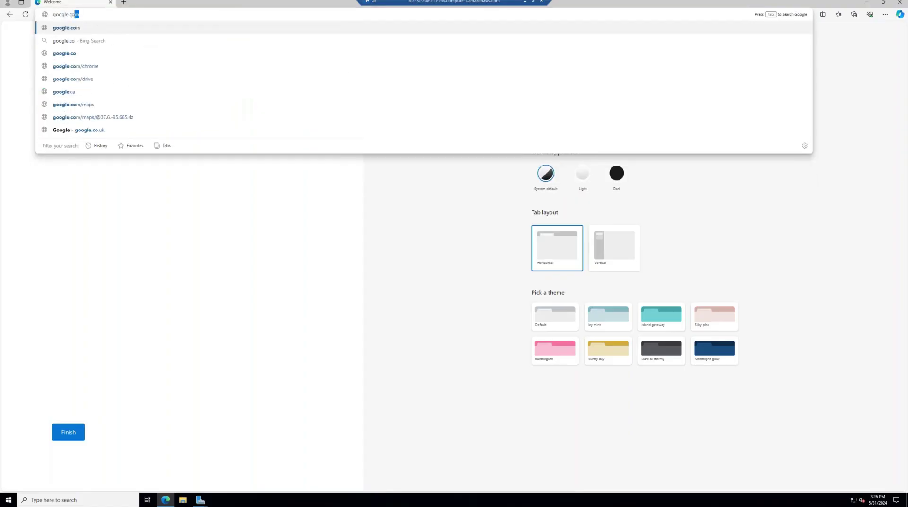
{"action": "key", "text": "Return"}
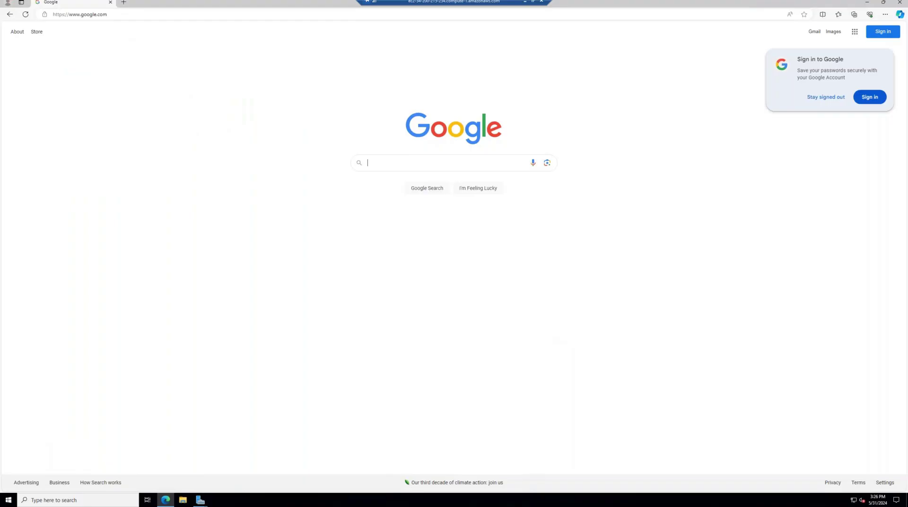
{"action": "scroll", "coordinate": [251, 223], "scroll_direction": "up", "scroll_amount": 6}
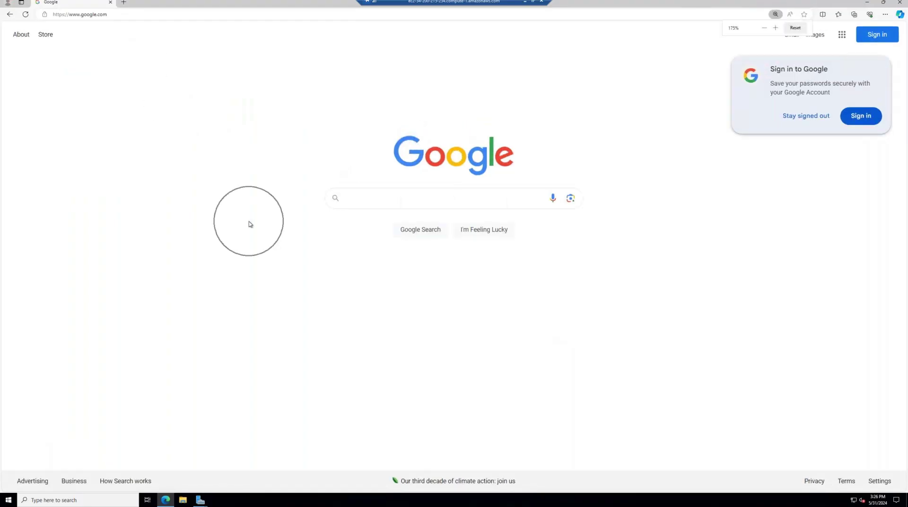
{"action": "left_click", "coordinate": [265, 200]}
{"action": "type", "text": "vsc"}
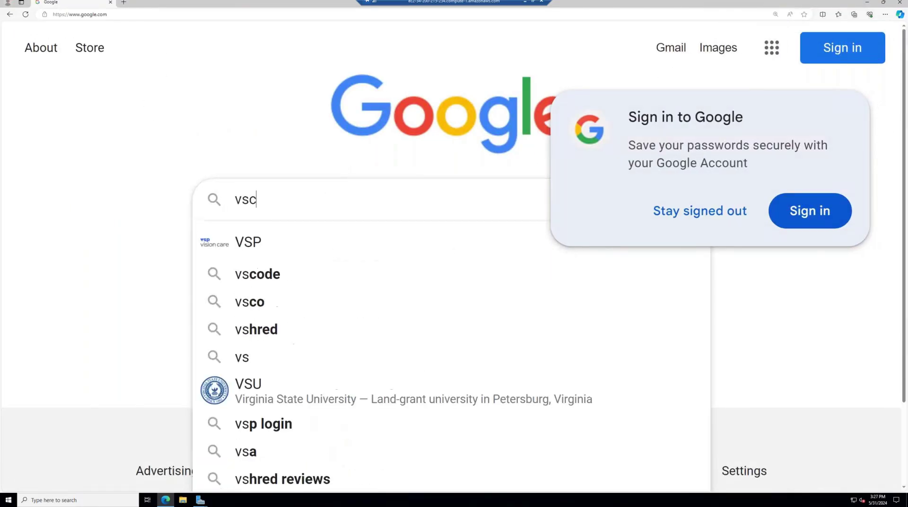
{"action": "type", "text": "ode download"}
{"action": "key", "text": "Return"}
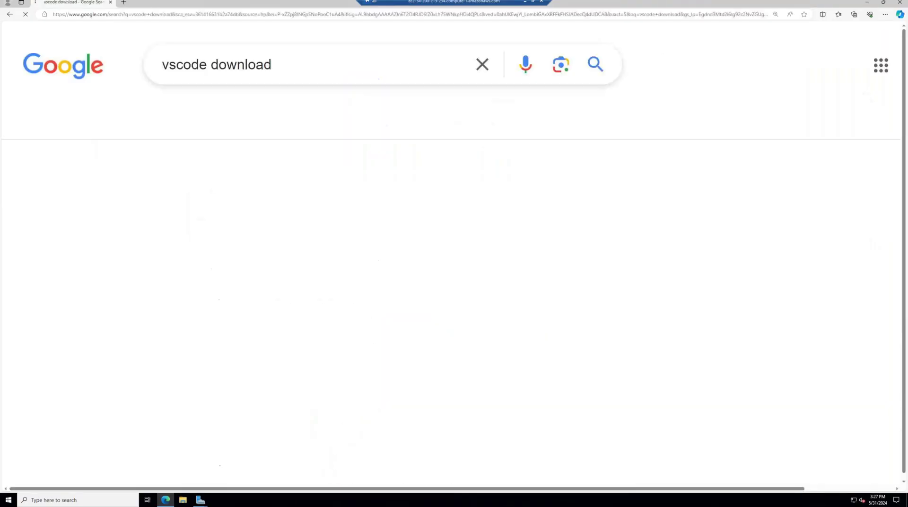
{"action": "left_click", "coordinate": [257, 220]}
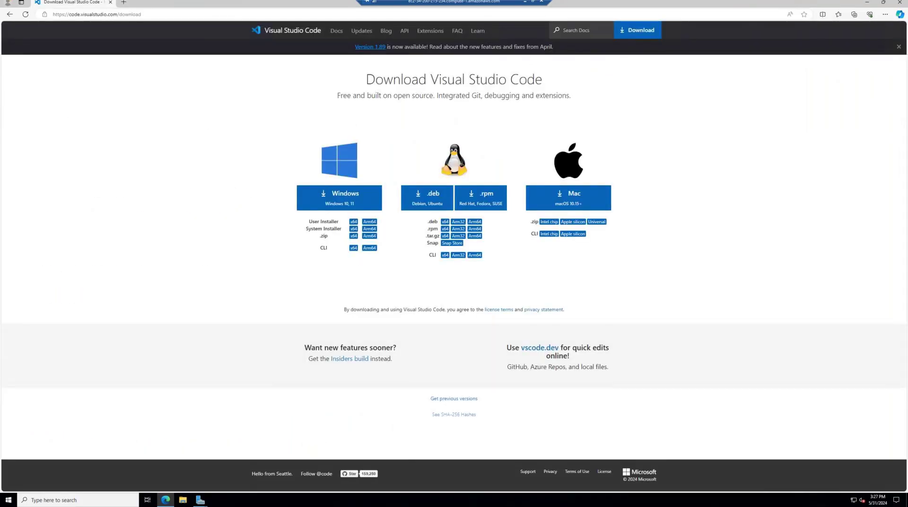
Step: Download the VS Code Windows installer and run VSCodeSetup from the Downloads list
{"action": "scroll", "coordinate": [411, 221], "scroll_direction": "up", "scroll_amount": 5}
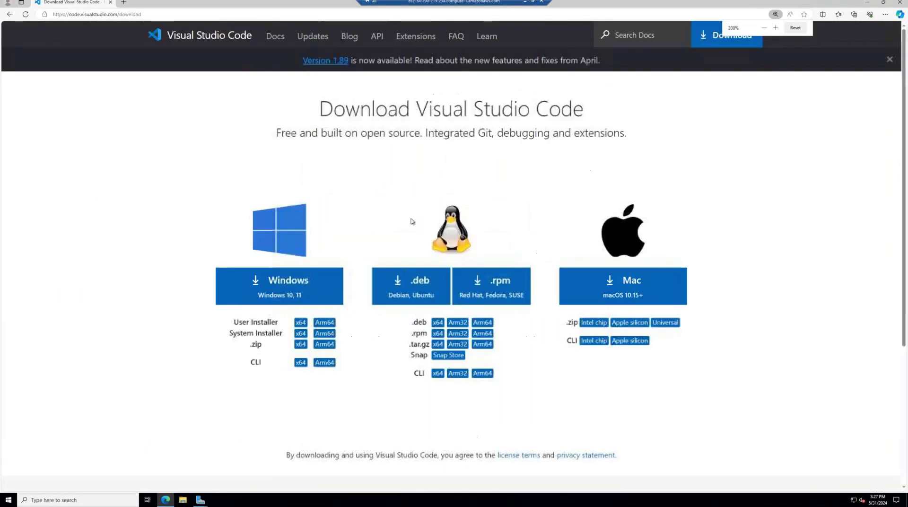
{"action": "scroll", "coordinate": [278, 389], "scroll_direction": "down", "scroll_amount": 2}
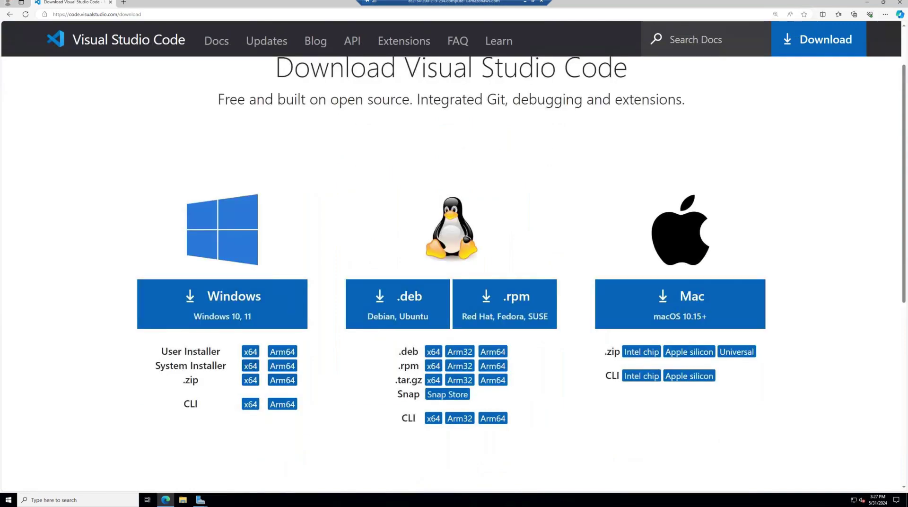
{"action": "scroll", "coordinate": [222, 331], "scroll_direction": "up", "scroll_amount": 2}
{"action": "left_click", "coordinate": [222, 372]}
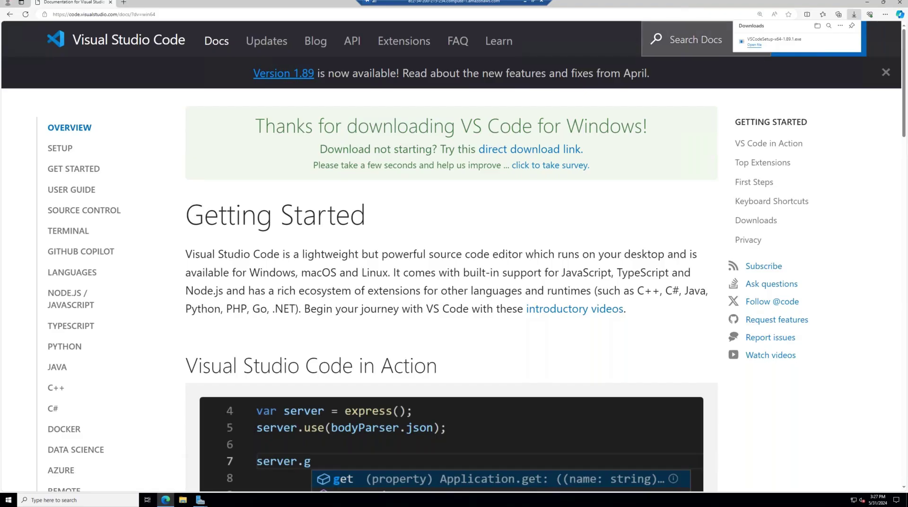
{"action": "mouse_move", "coordinate": [780, 41]}
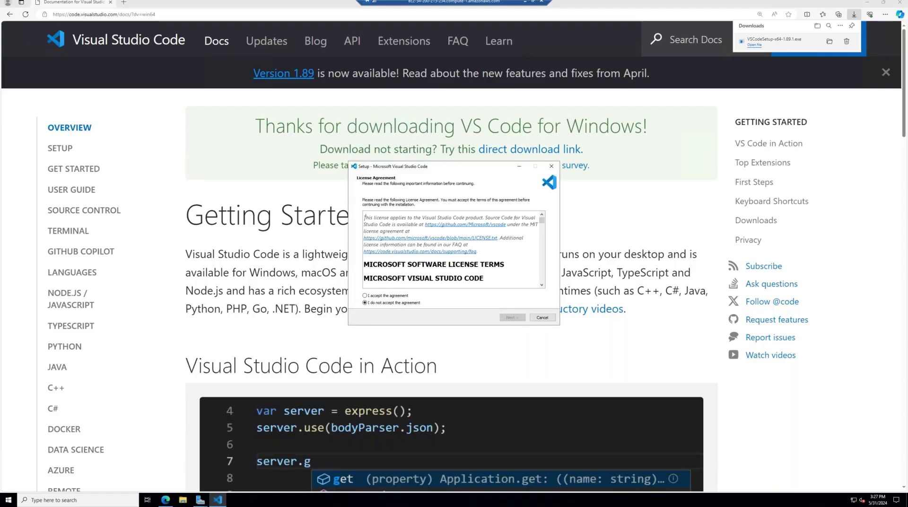
Step: Install VS Code with default location, Start Menu folder and 'Open with Code' Explorer options, then launch it
{"action": "left_click", "coordinate": [398, 297]}
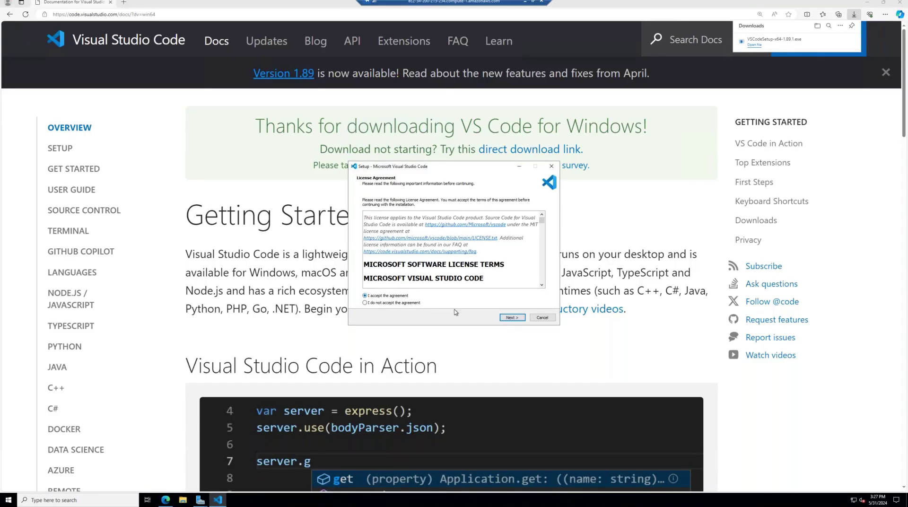
{"action": "left_click", "coordinate": [511, 317]}
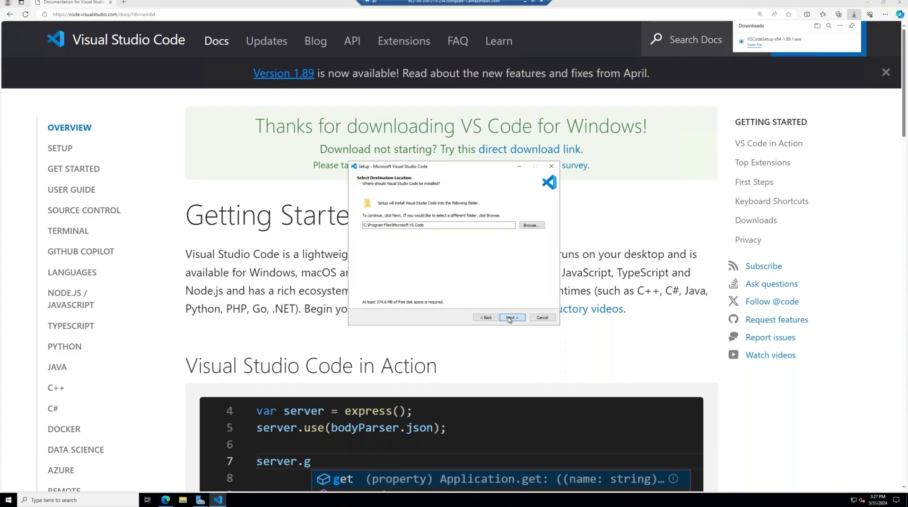
{"action": "left_click", "coordinate": [510, 318]}
{"action": "left_click", "coordinate": [511, 318]}
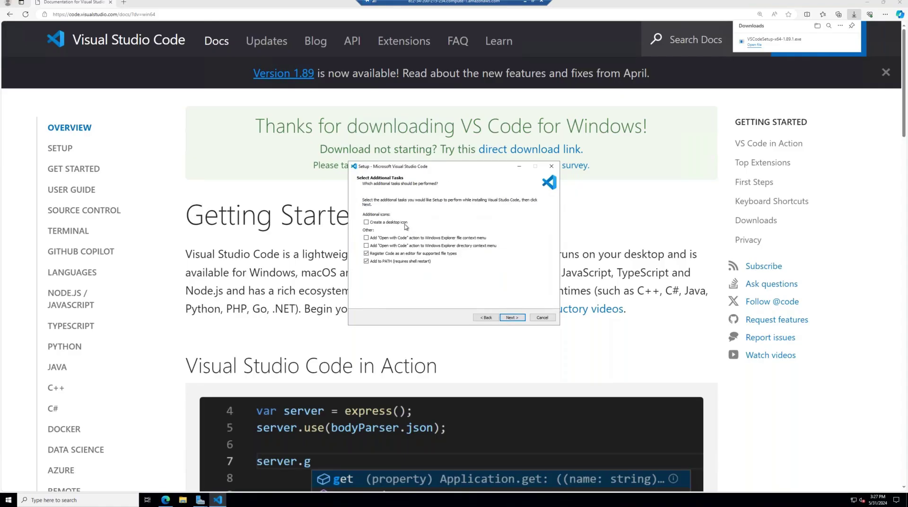
{"action": "left_click", "coordinate": [407, 246]}
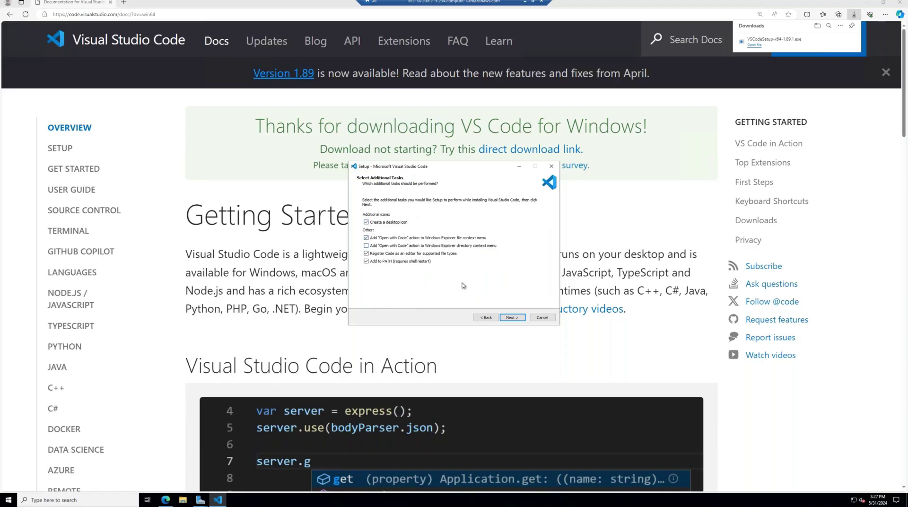
{"action": "left_click", "coordinate": [511, 317]}
{"action": "left_click", "coordinate": [512, 318]}
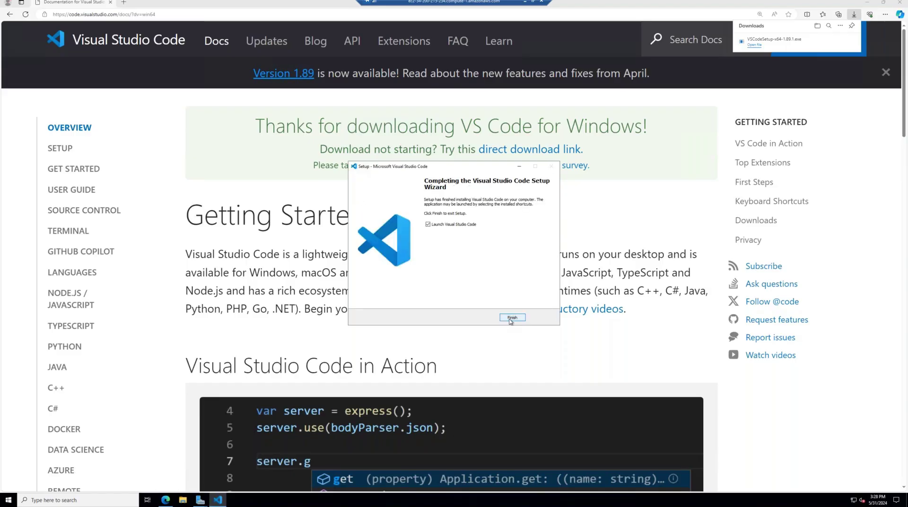
{"action": "left_click", "coordinate": [512, 318]}
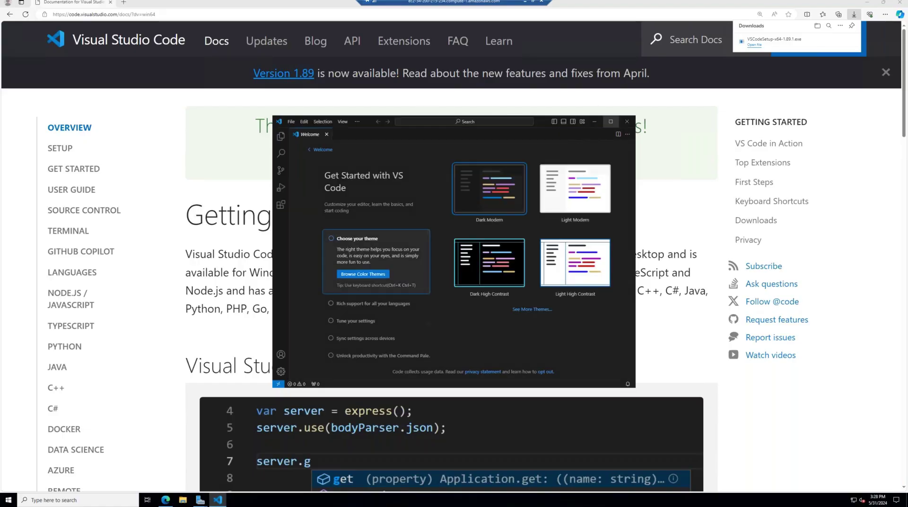
Step: Maximize VS Code, enlarge its interface, close it, and browse to This PC in File Explorer
{"action": "left_click", "coordinate": [611, 122]}
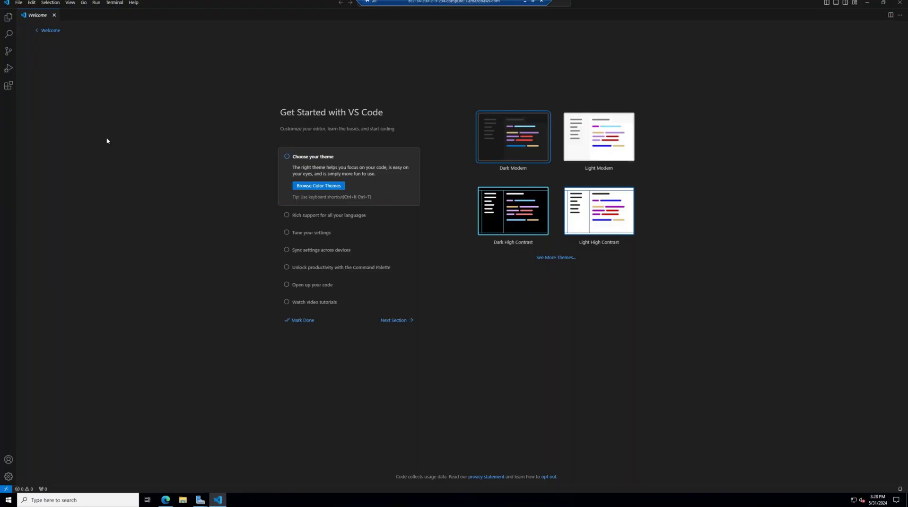
{"action": "key", "text": "ctrl+equal"}
{"action": "key", "text": "ctrl+equal"}
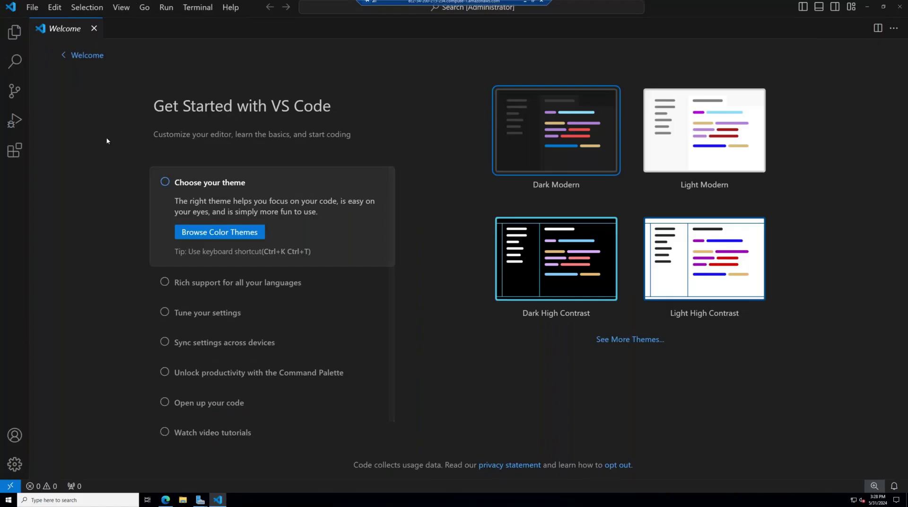
{"action": "left_click", "coordinate": [899, 7]}
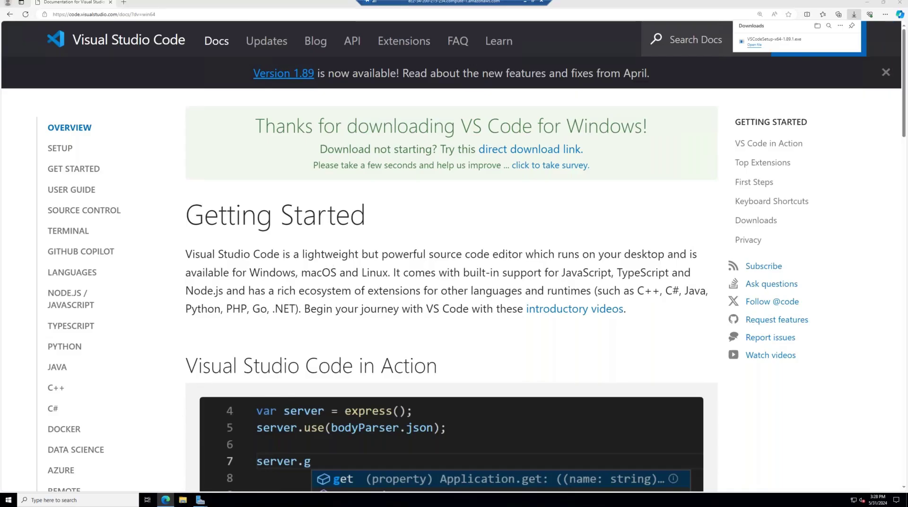
{"action": "left_click", "coordinate": [183, 500]}
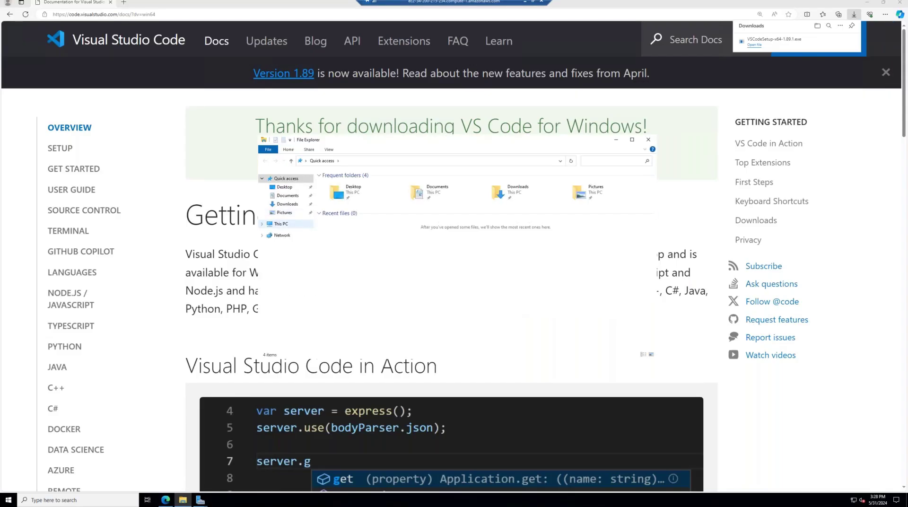
{"action": "left_click", "coordinate": [284, 224]}
Step: Create a C:\Data folder and open it in VS Code, trusting its authors
{"action": "double_click", "coordinate": [373, 263]}
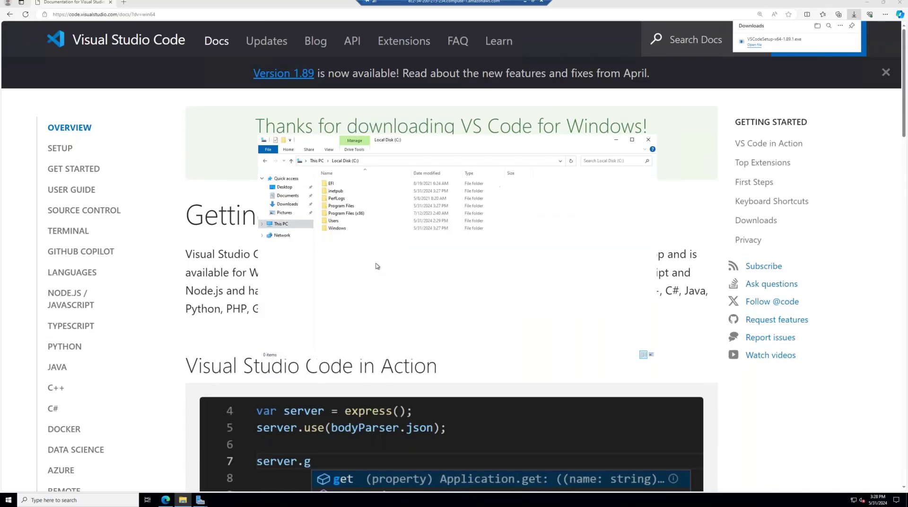
{"action": "right_click", "coordinate": [371, 265]}
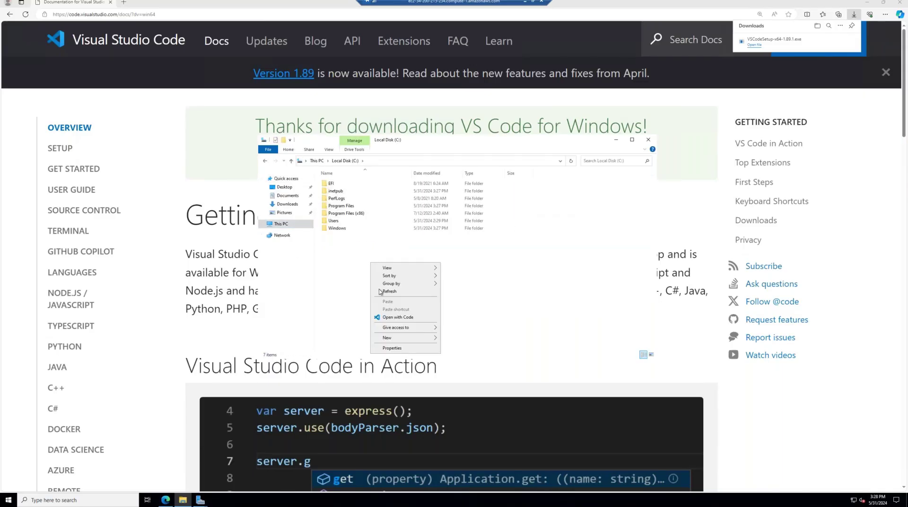
{"action": "left_click", "coordinate": [457, 338]}
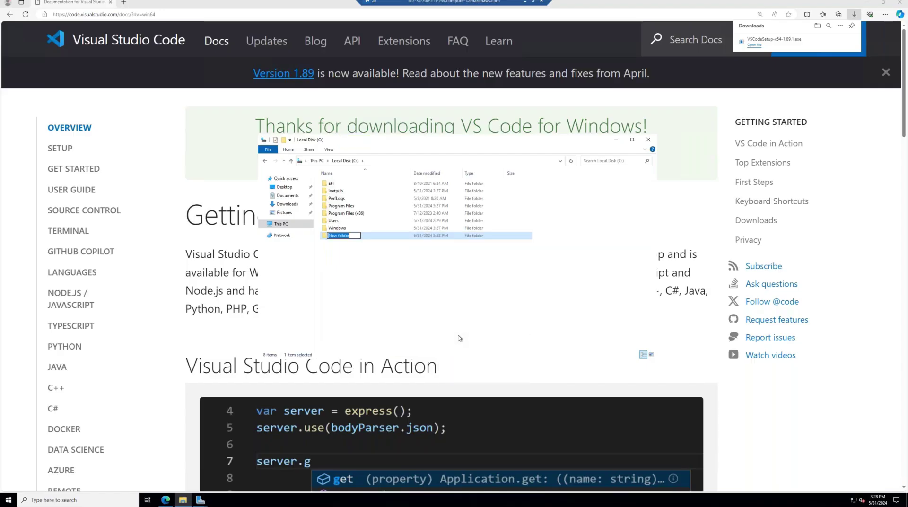
{"action": "type", "text": "Data"}
{"action": "key", "text": "Return"}
{"action": "key", "text": "Return"}
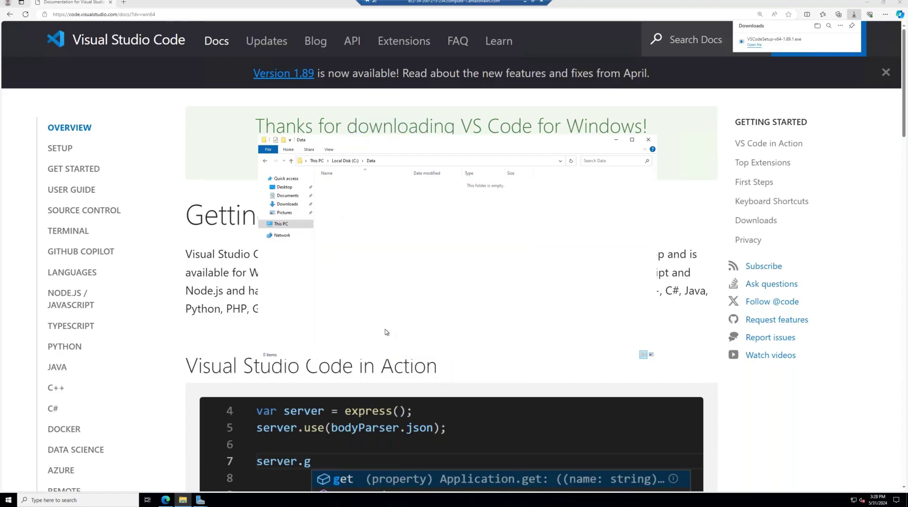
{"action": "right_click", "coordinate": [406, 291]}
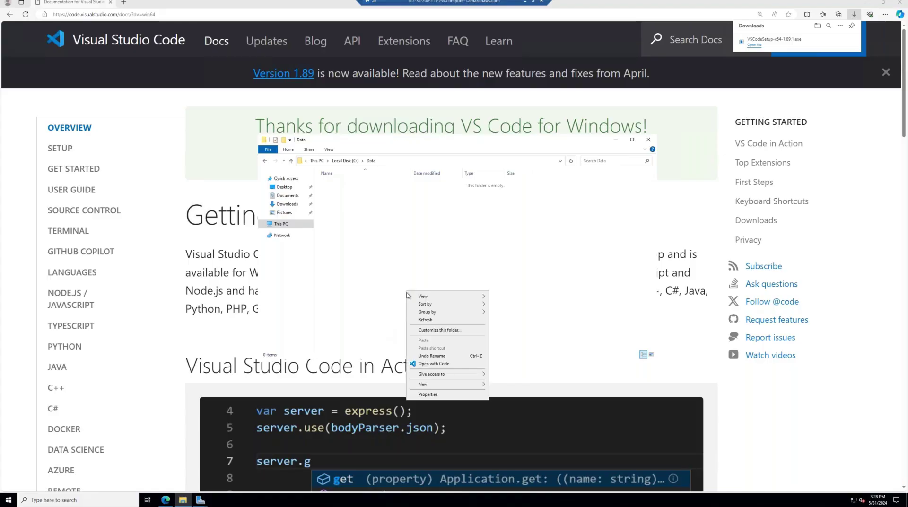
{"action": "left_click", "coordinate": [437, 364]}
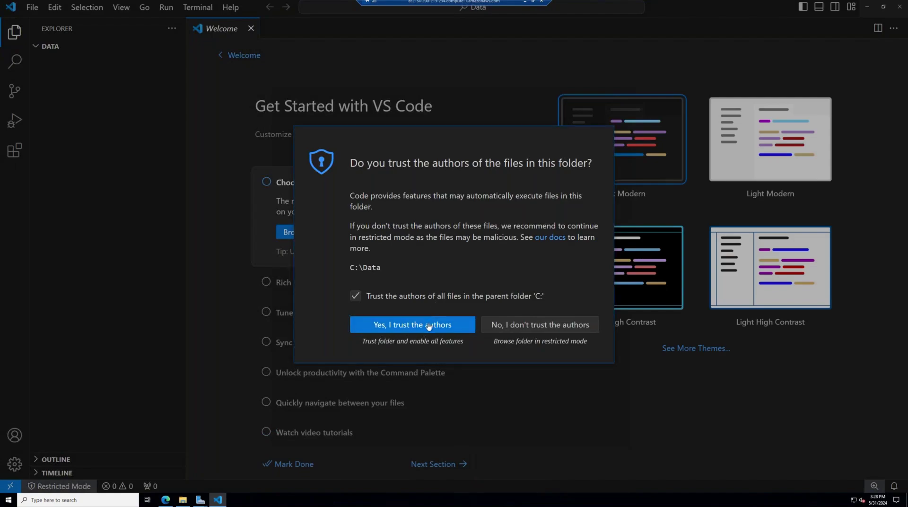
{"action": "left_click", "coordinate": [429, 326]}
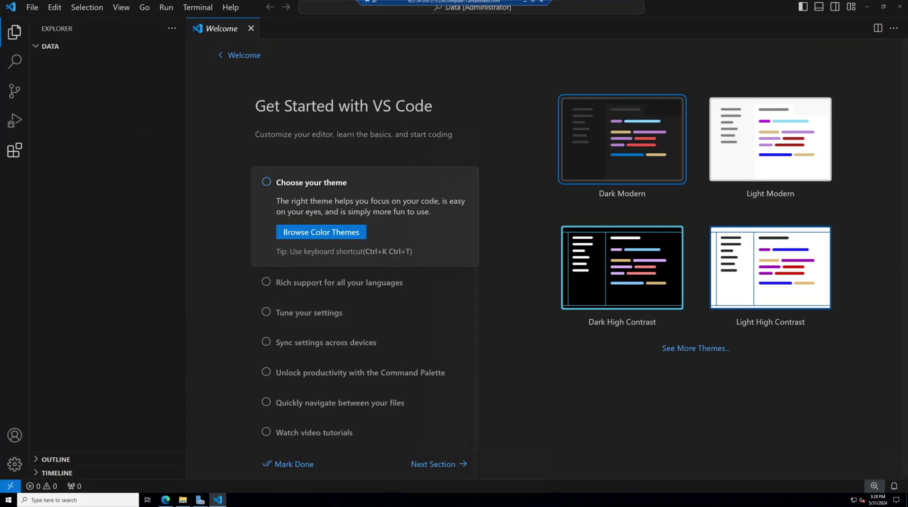
Step: Install the shell-format and Terraform extensions from the VS Code marketplace
{"action": "left_click", "coordinate": [14, 151]}
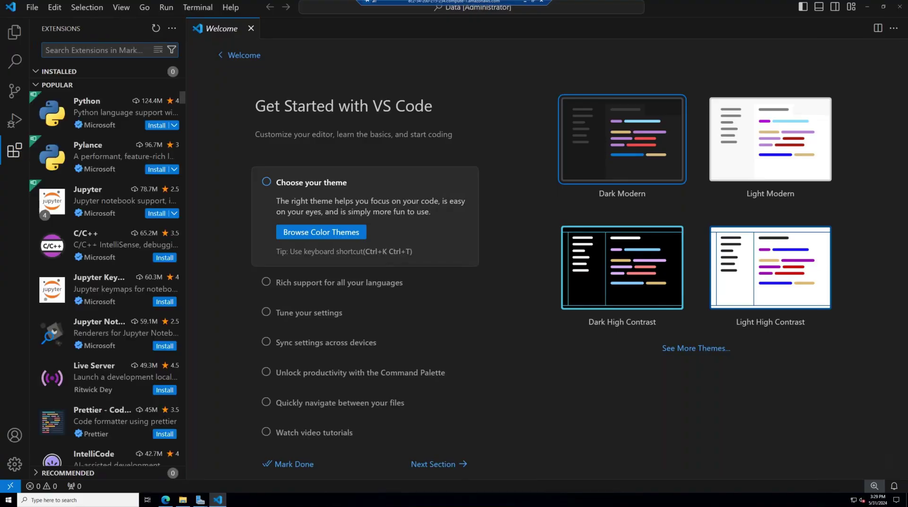
{"action": "type", "text": "shell"}
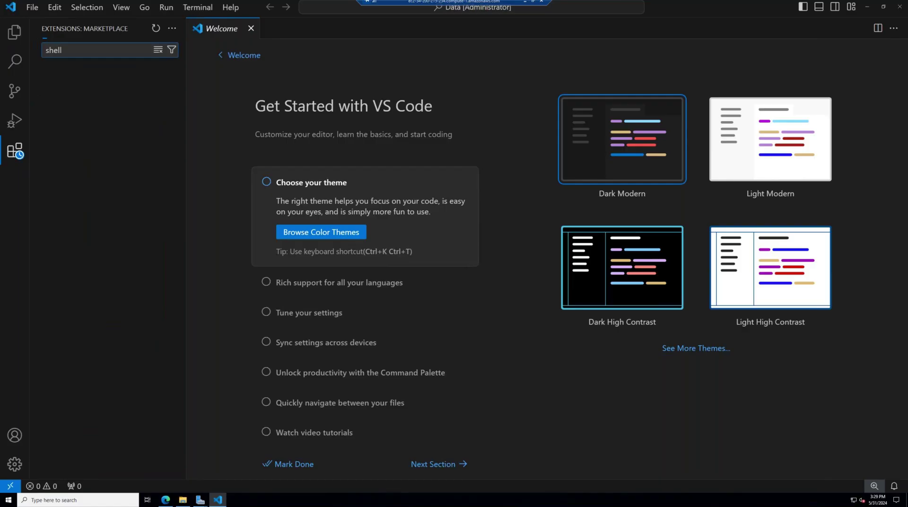
{"action": "type", "text": "-format"}
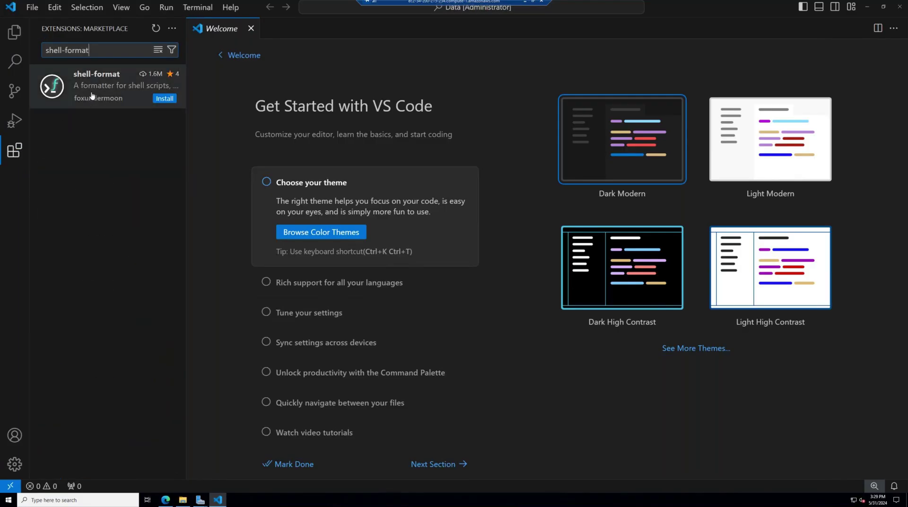
{"action": "left_click", "coordinate": [85, 94]}
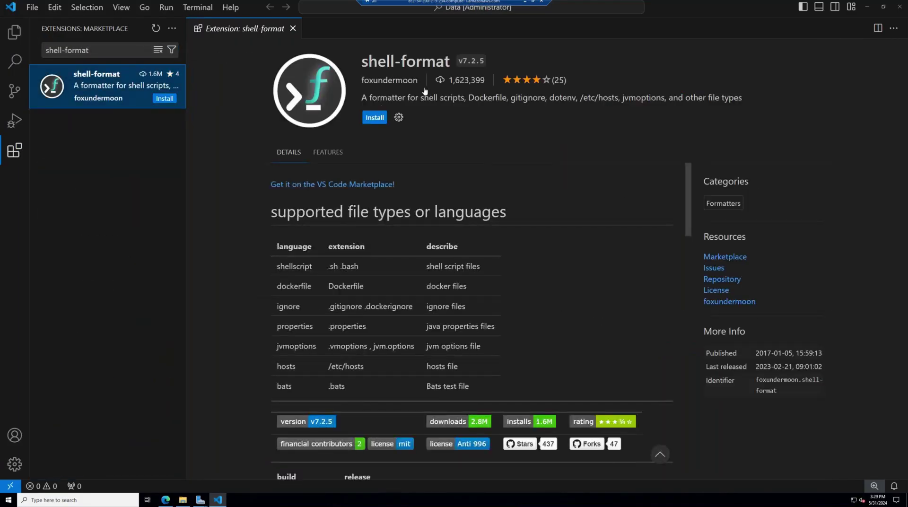
{"action": "left_click", "coordinate": [375, 118]}
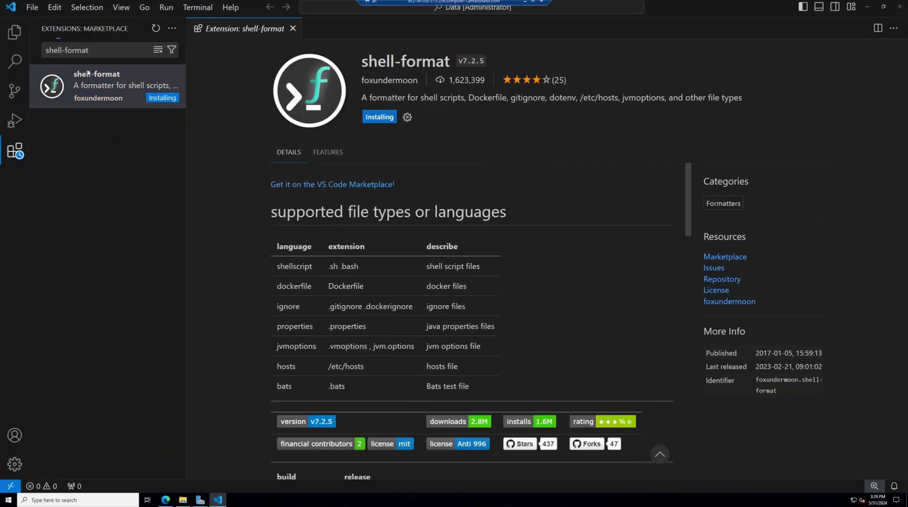
{"action": "left_click_drag", "start_coordinate": [84, 51], "coordinate": [33, 53]}
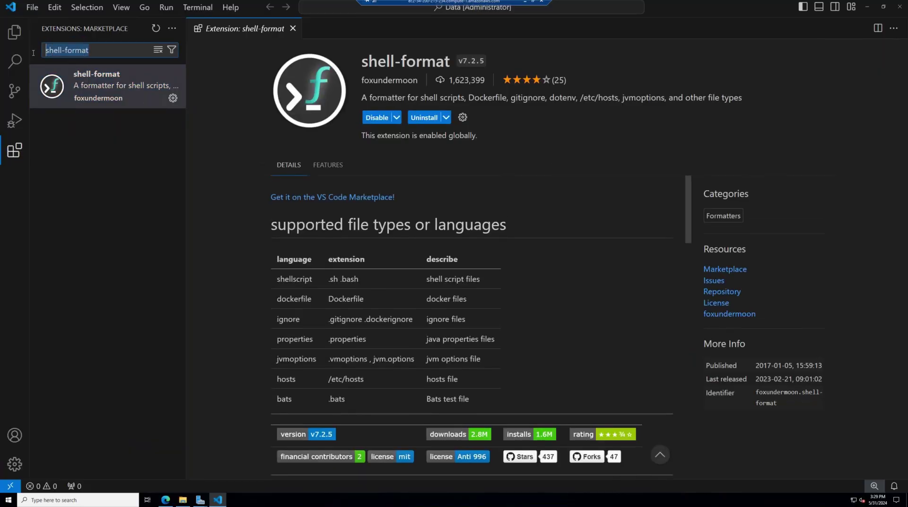
{"action": "type", "text": "terraform"}
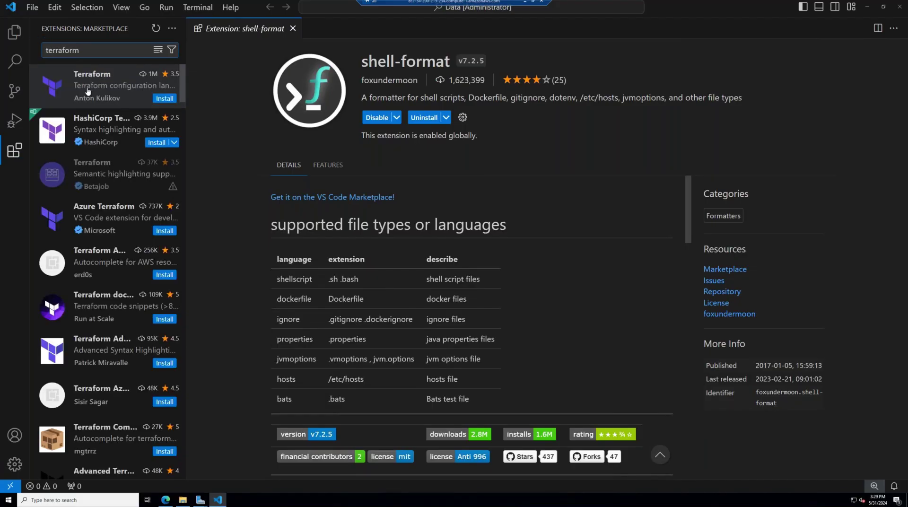
{"action": "left_click", "coordinate": [88, 91]}
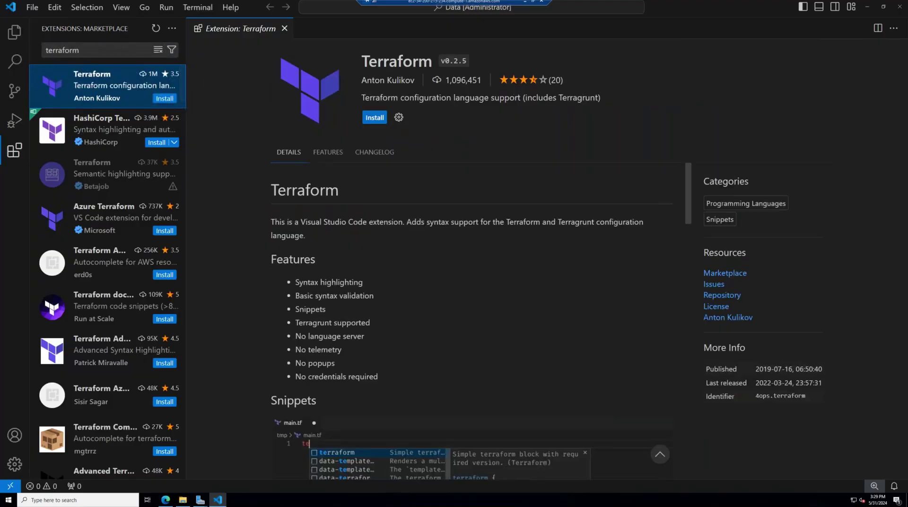
{"action": "left_click", "coordinate": [375, 117]}
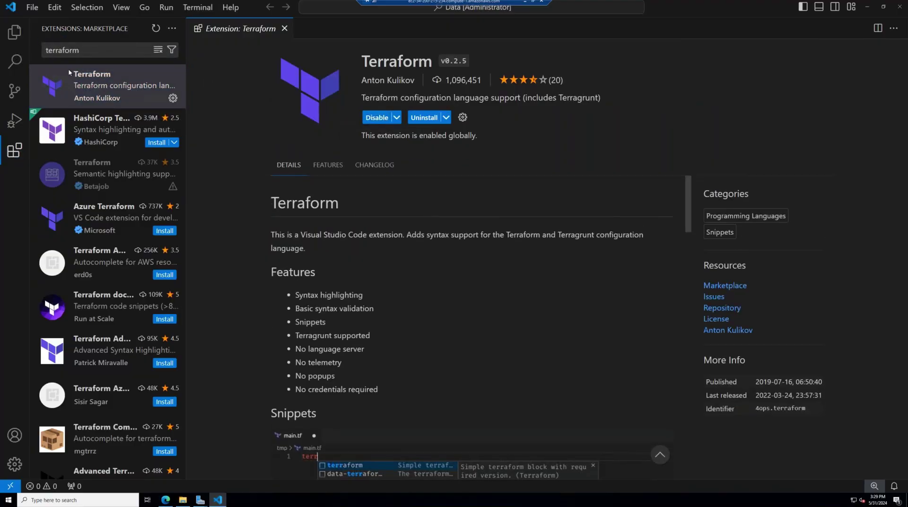
Step: Install the Azure Tools extension pack, then search the marketplace for 'aws'
{"action": "double_click", "coordinate": [101, 56]}
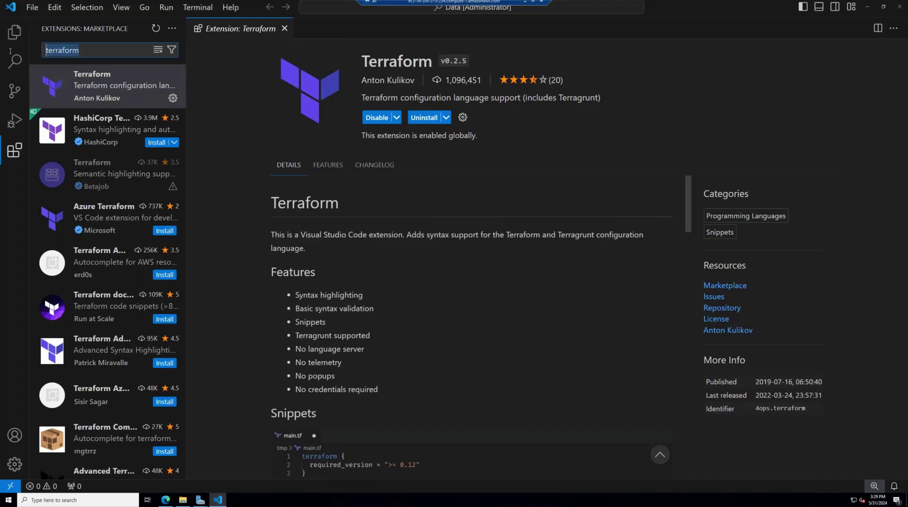
{"action": "type", "text": "azure"}
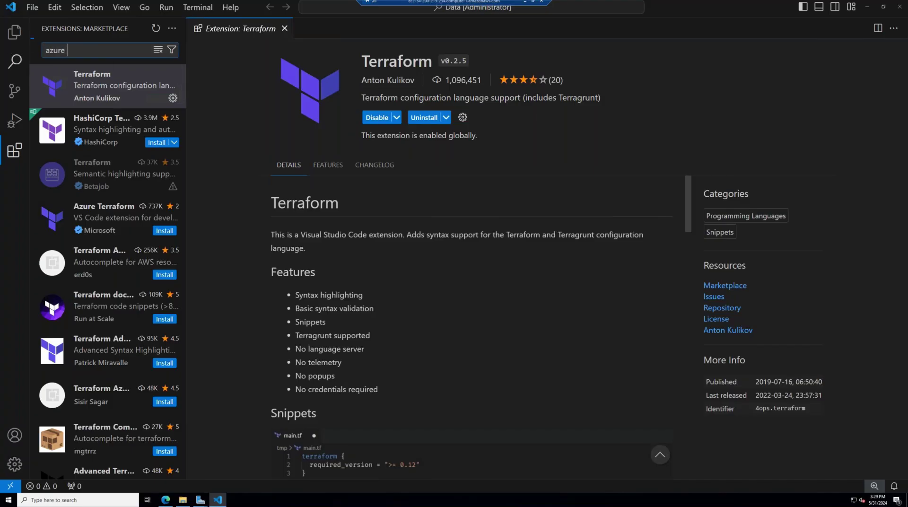
{"action": "left_click", "coordinate": [122, 87]}
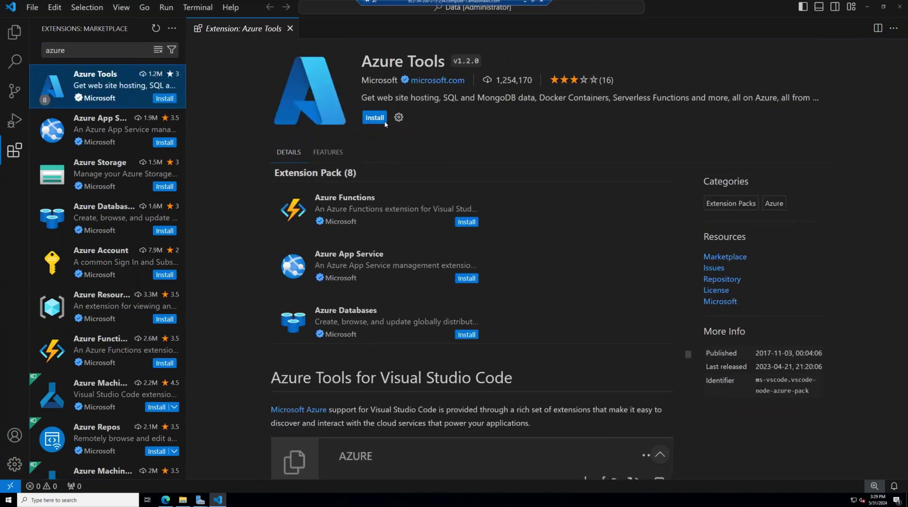
{"action": "left_click", "coordinate": [379, 119]}
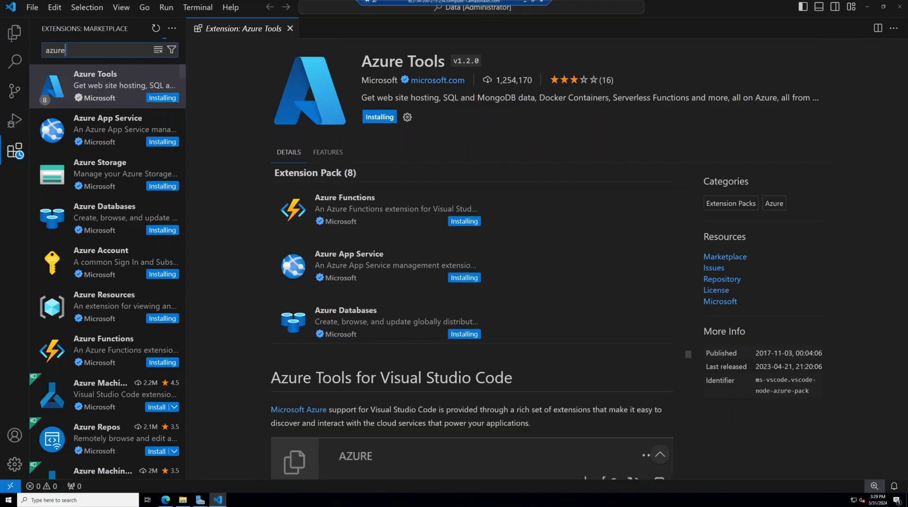
{"action": "key", "text": "ctrl+shift+x"}
{"action": "type", "text": "aws"}
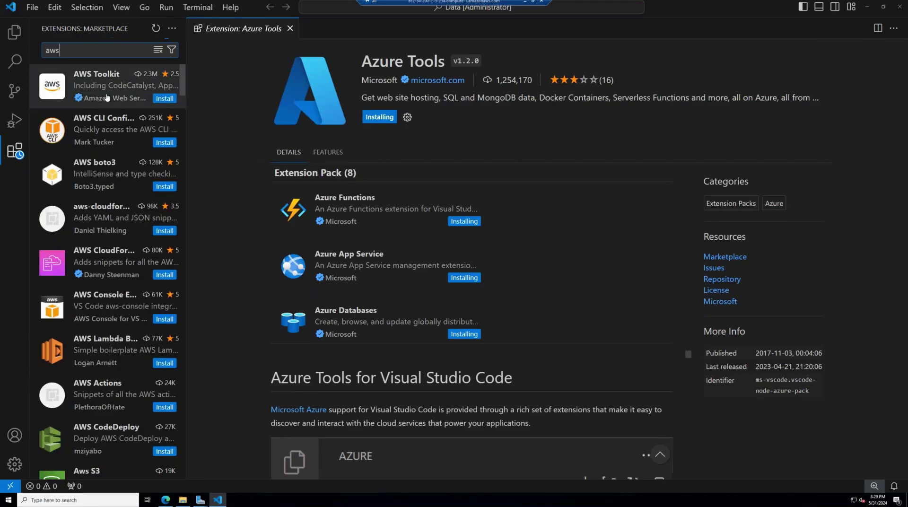
Step: View the AWS boto3, AWS CLI Configure, AWS Toolkit and Aws S3 extension pages
{"action": "left_click", "coordinate": [108, 169]}
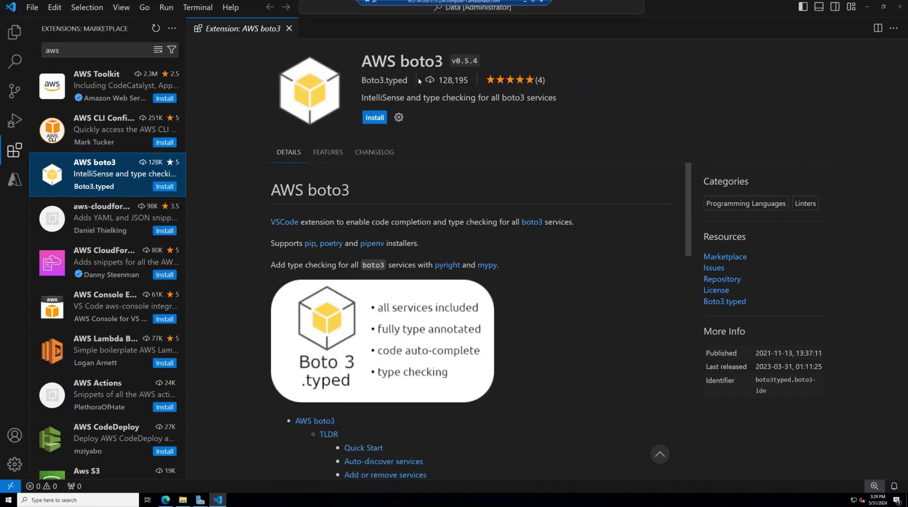
{"action": "left_click", "coordinate": [92, 134]}
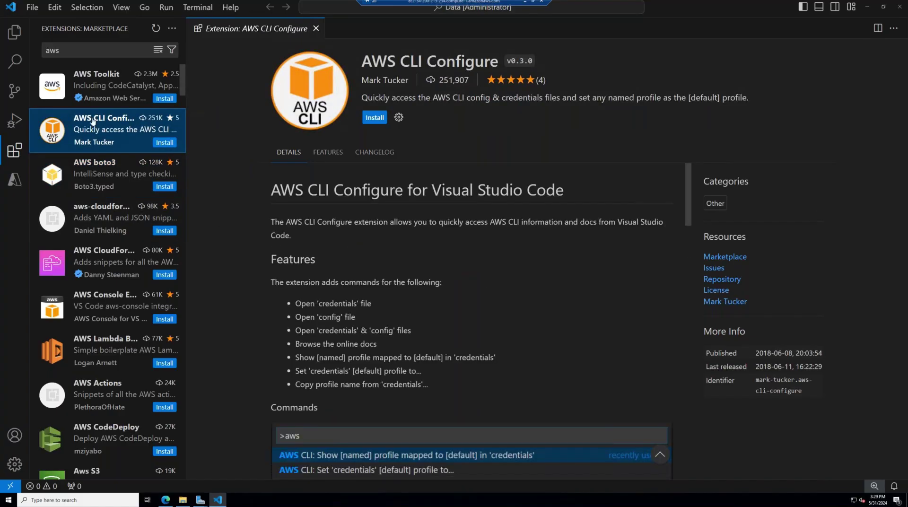
{"action": "left_click", "coordinate": [96, 94]}
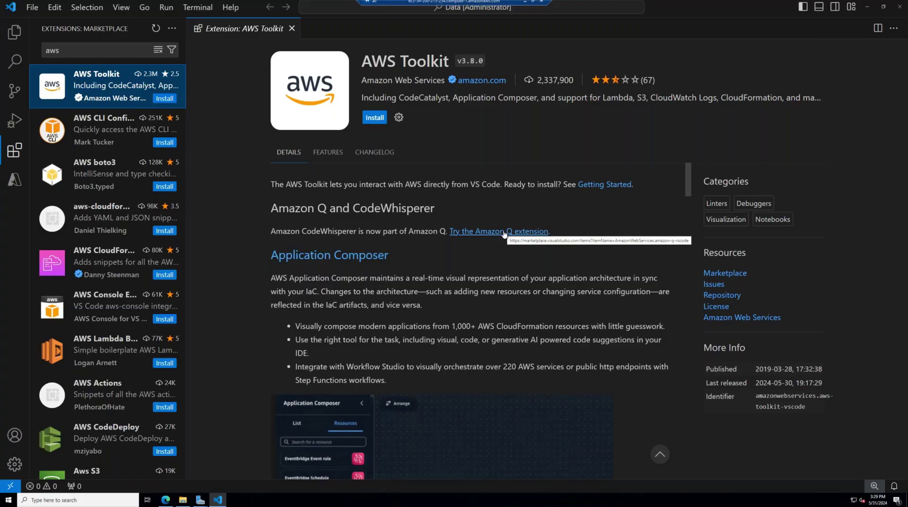
{"action": "scroll", "coordinate": [113, 226], "scroll_direction": "down", "scroll_amount": 1}
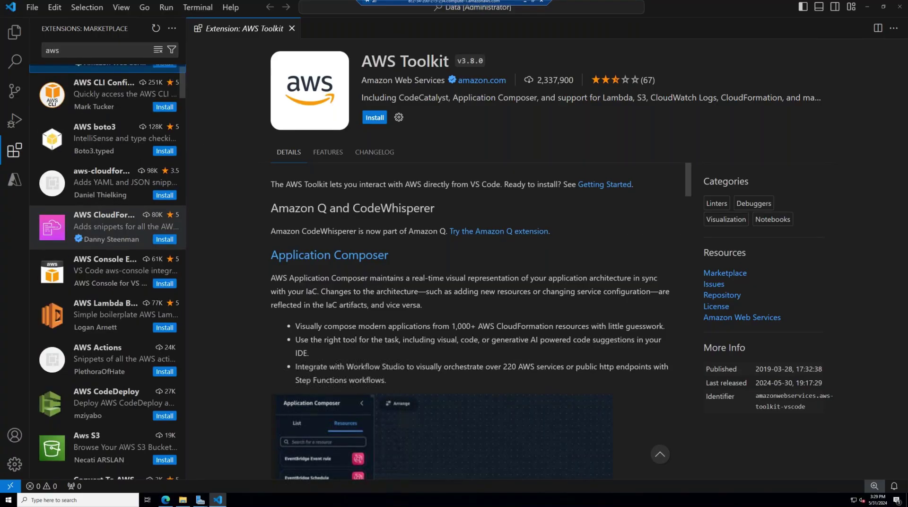
{"action": "scroll", "coordinate": [113, 226], "scroll_direction": "down", "scroll_amount": 1}
{"action": "left_click", "coordinate": [90, 424]}
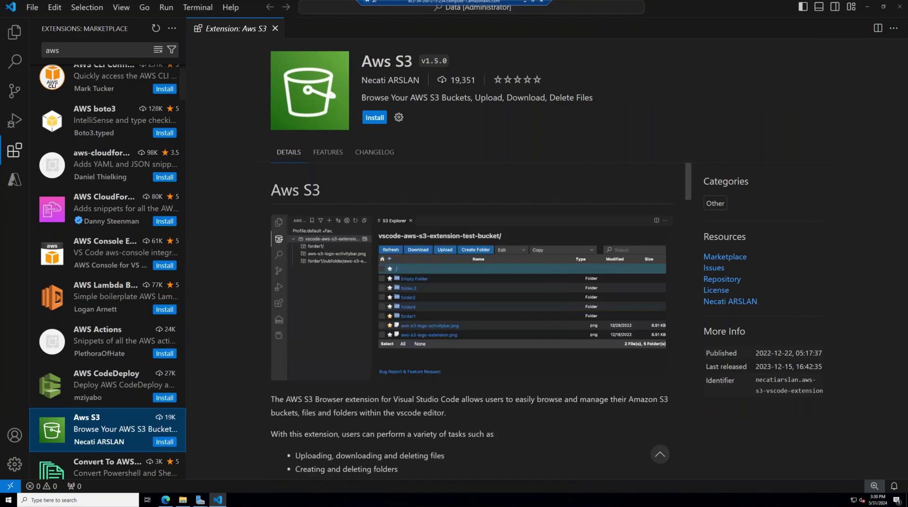
{"action": "scroll", "coordinate": [133, 395], "scroll_direction": "down", "scroll_amount": 1}
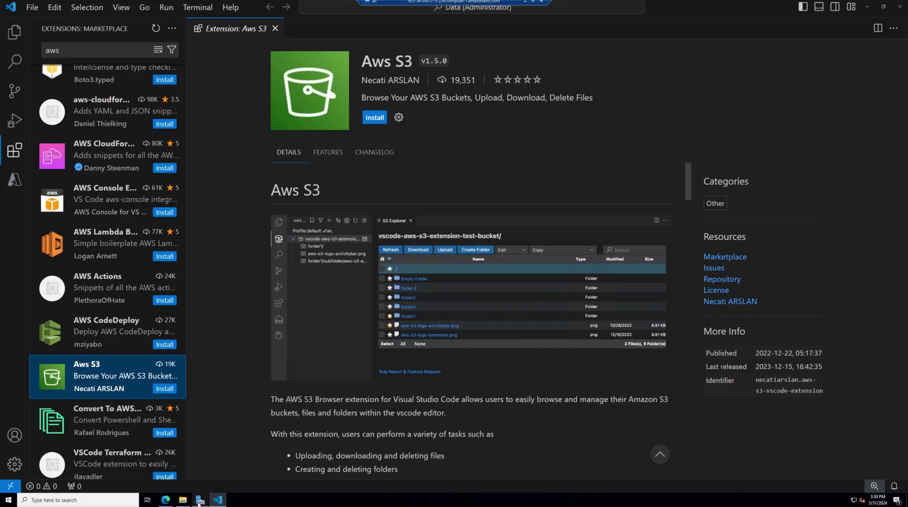
Step: Check on the Add Roles and Features wizard, then return to the editor
{"action": "left_click", "coordinate": [202, 499]}
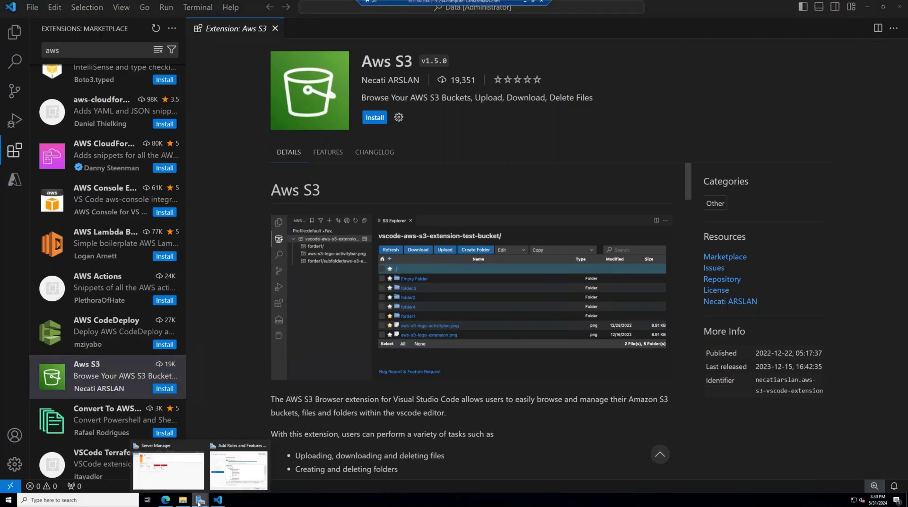
{"action": "left_click", "coordinate": [229, 480]}
{"action": "key", "text": "alt+Tab"}
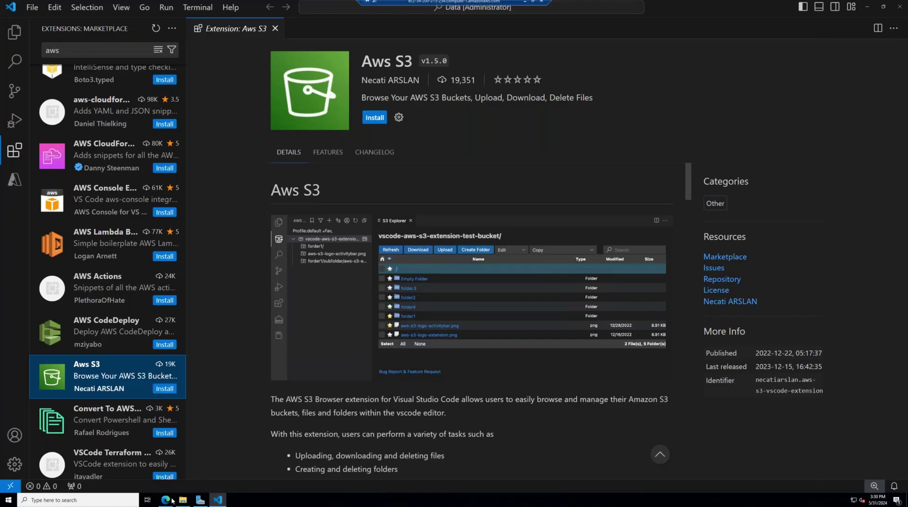
Step: Load localhost in Edge to show the IIS welcome page, then search the apps for 'powershell'
{"action": "key", "text": "alt+Tab"}
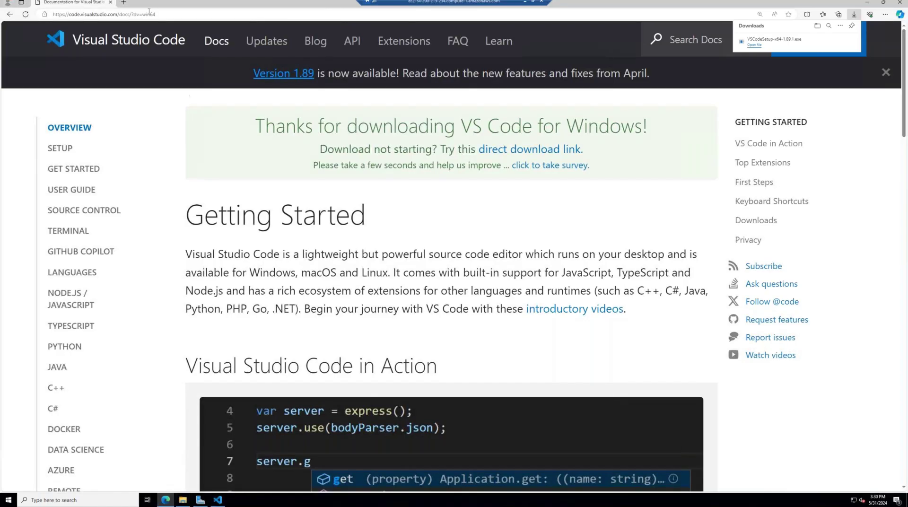
{"action": "type", "text": "localhost"}
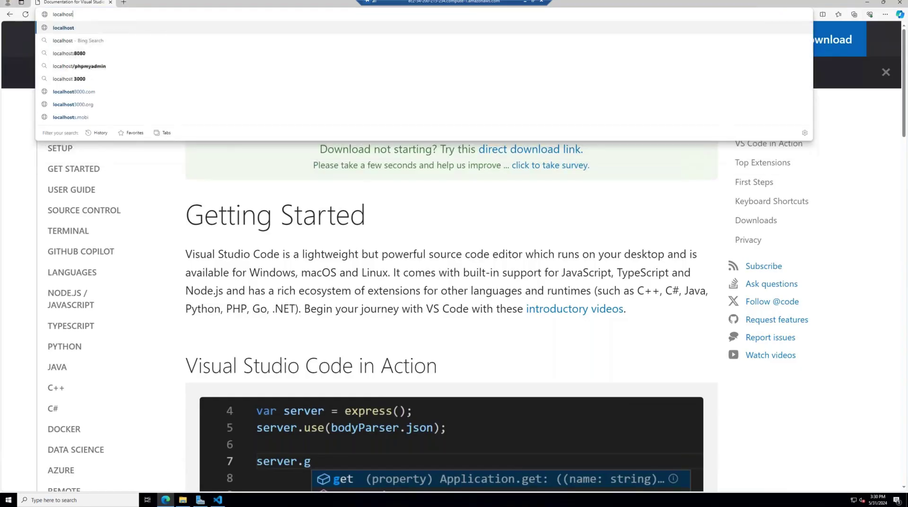
{"action": "key", "text": "Return"}
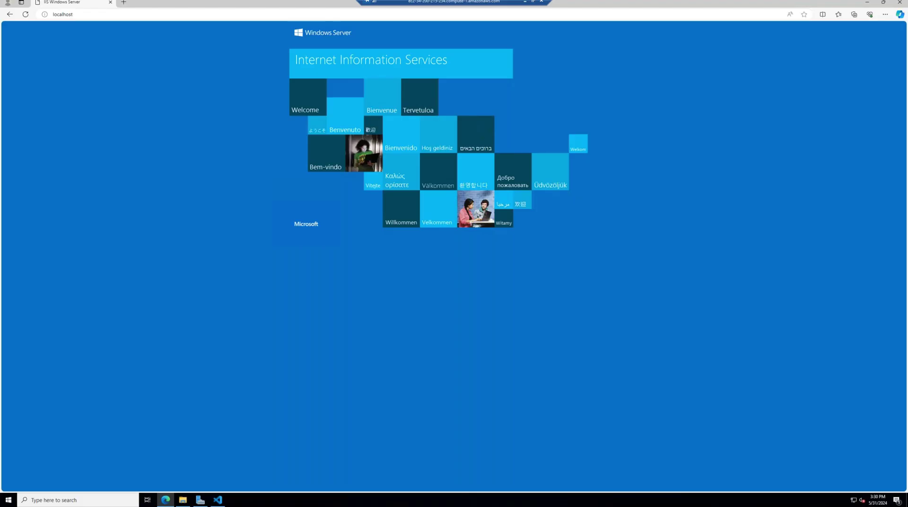
{"action": "left_click", "coordinate": [74, 500]}
{"action": "type", "text": "powe"}
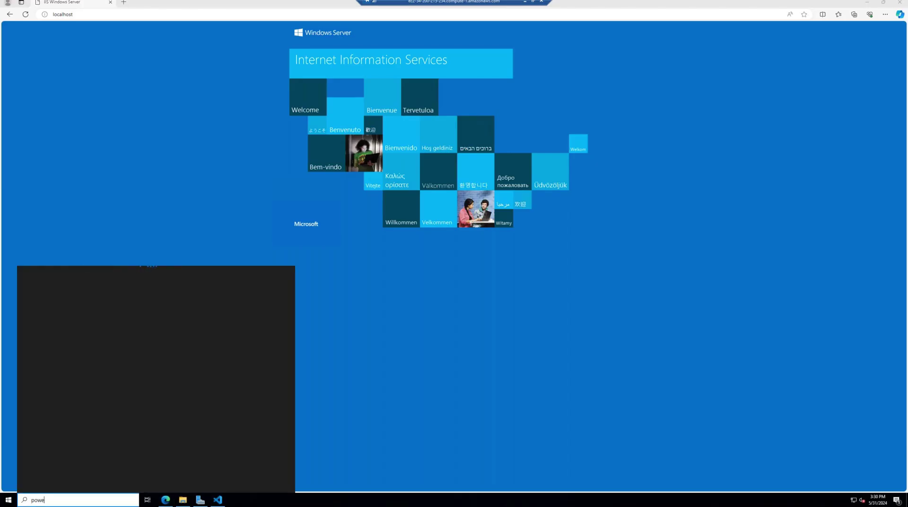
{"action": "type", "text": "rshell"}
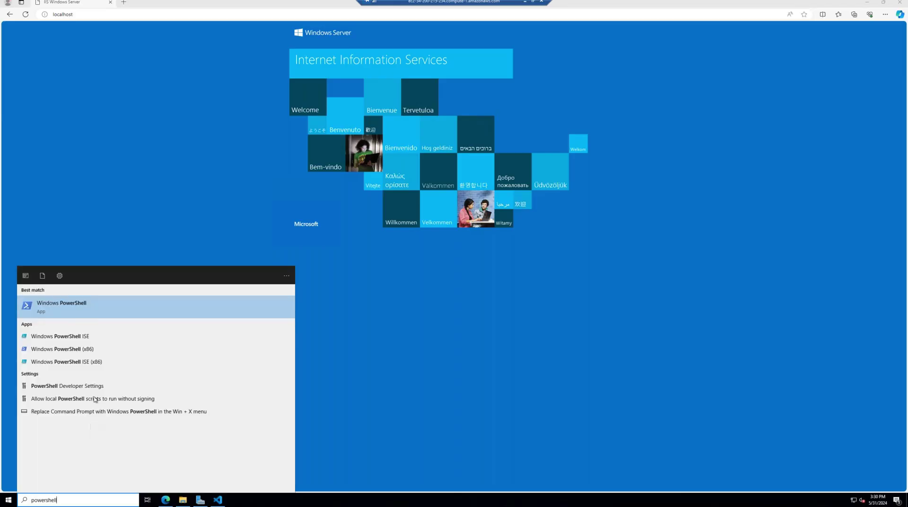
Step: Launch Windows PowerShell and run firewall.cpl to open the Windows Defender Firewall settings
{"action": "left_click", "coordinate": [96, 311]}
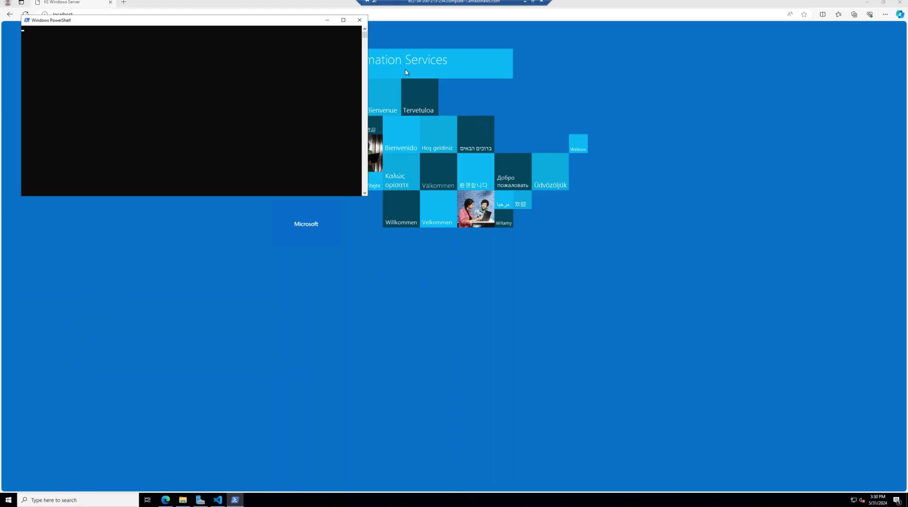
{"action": "left_click", "coordinate": [343, 20]}
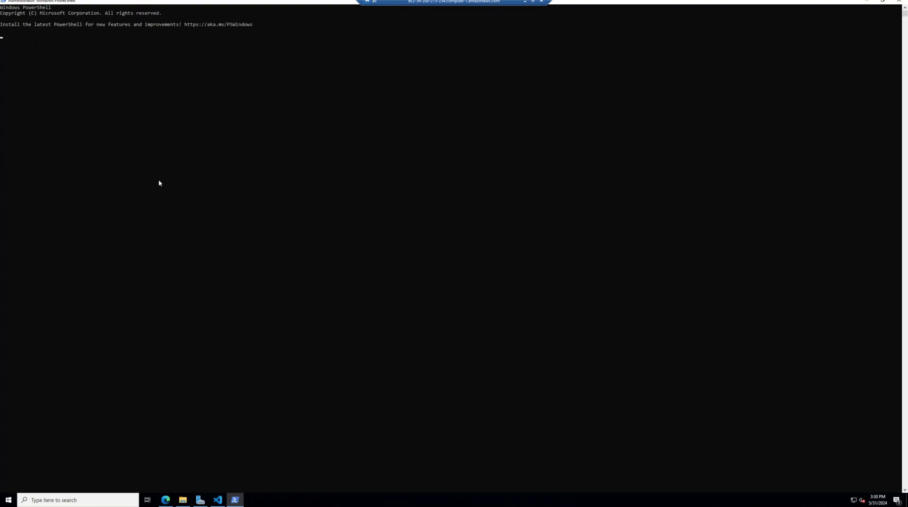
{"action": "scroll", "coordinate": [159, 184], "scroll_direction": "up", "scroll_amount": 8, "text": "ctrl"}
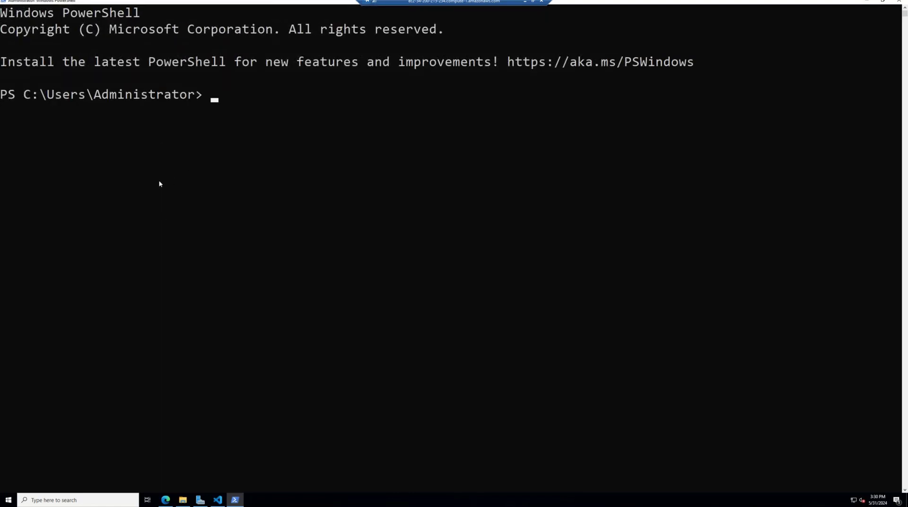
{"action": "type", "text": "firewall.cpl"}
{"action": "key", "text": "Return"}
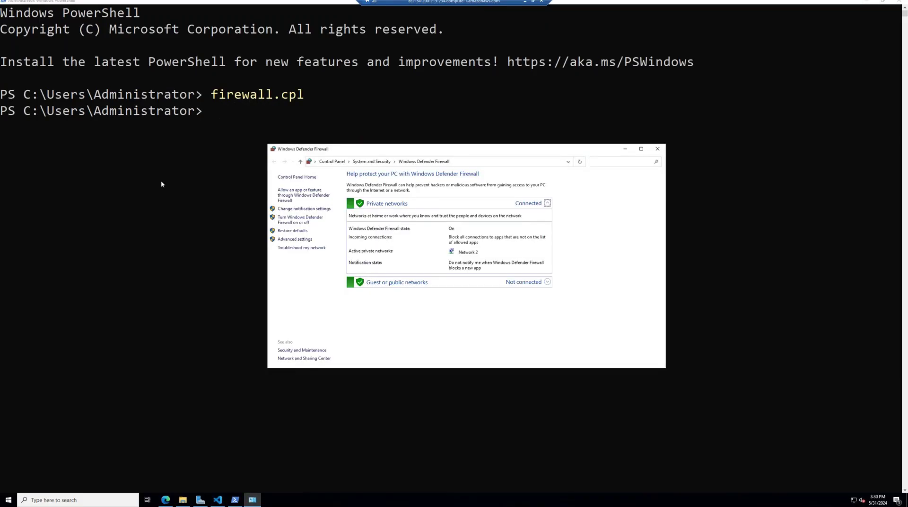
Step: Turn off Windows Defender Firewall for private and public networks and close the window
{"action": "left_click", "coordinate": [299, 218]}
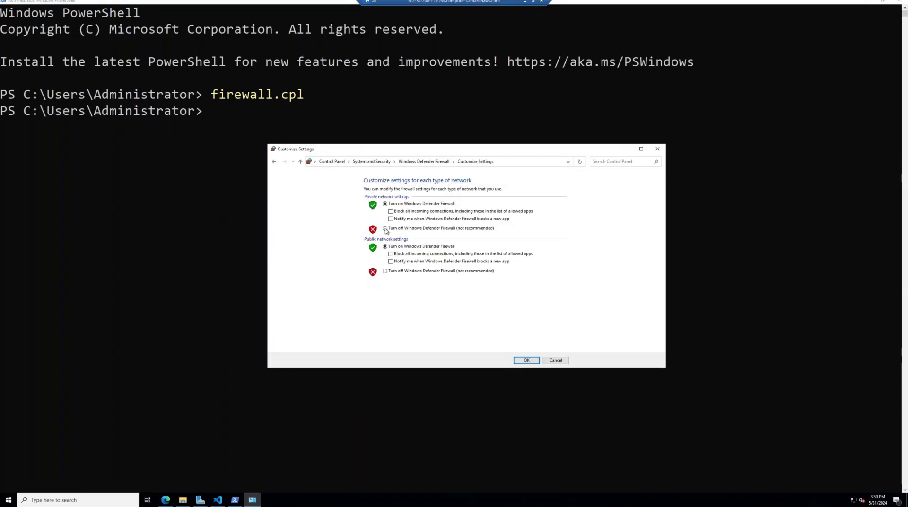
{"action": "left_click", "coordinate": [385, 228]}
{"action": "left_click", "coordinate": [385, 272]}
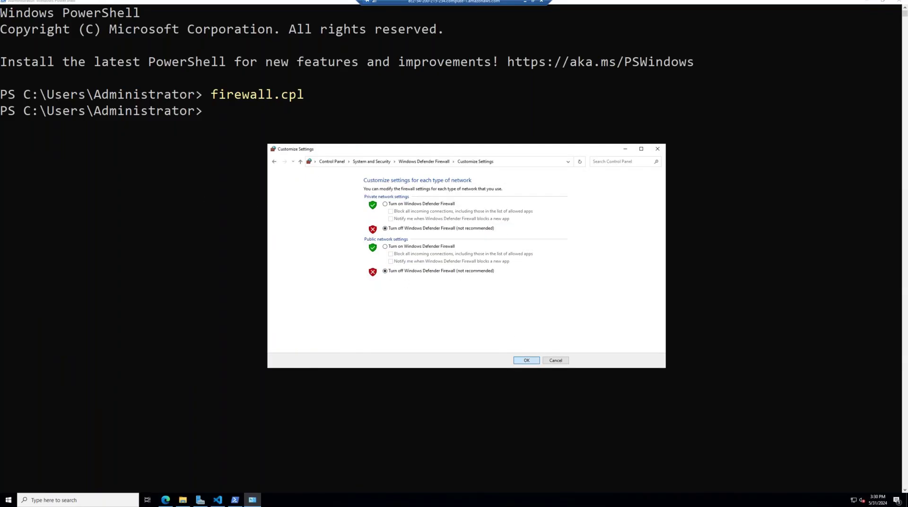
{"action": "key", "text": "Return"}
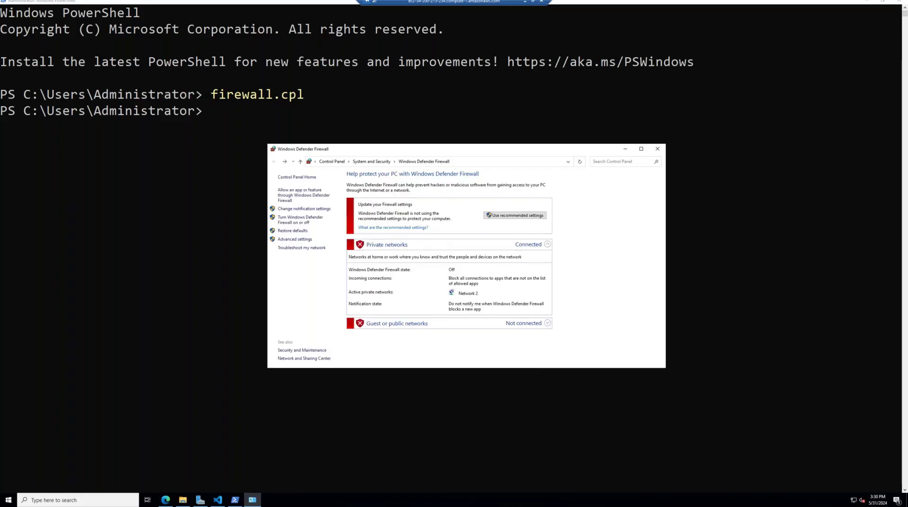
{"action": "left_click", "coordinate": [657, 149]}
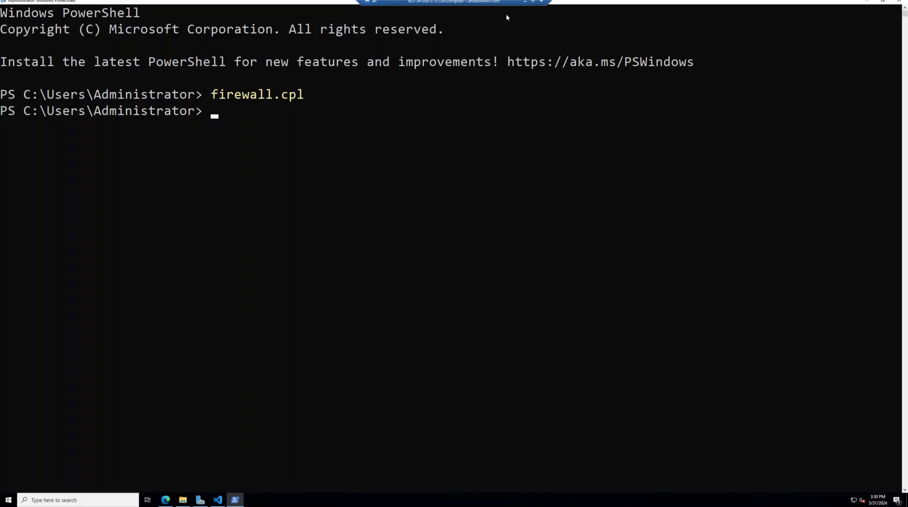
Step: Run nslookup mahesh.awsb60.xyz in PowerShell
{"action": "left_click", "coordinate": [525, 2]}
{"action": "type", "text": "nslookup"}
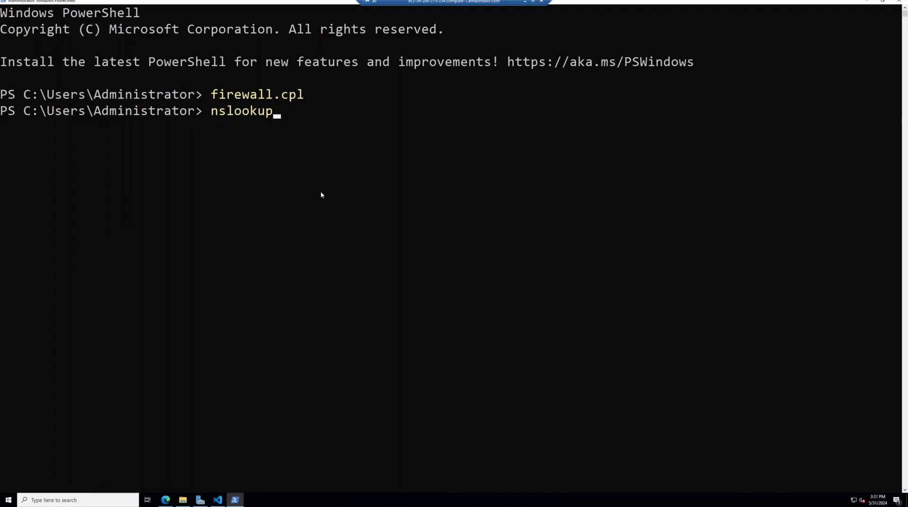
{"action": "type", "text": " mahesh.awsb"}
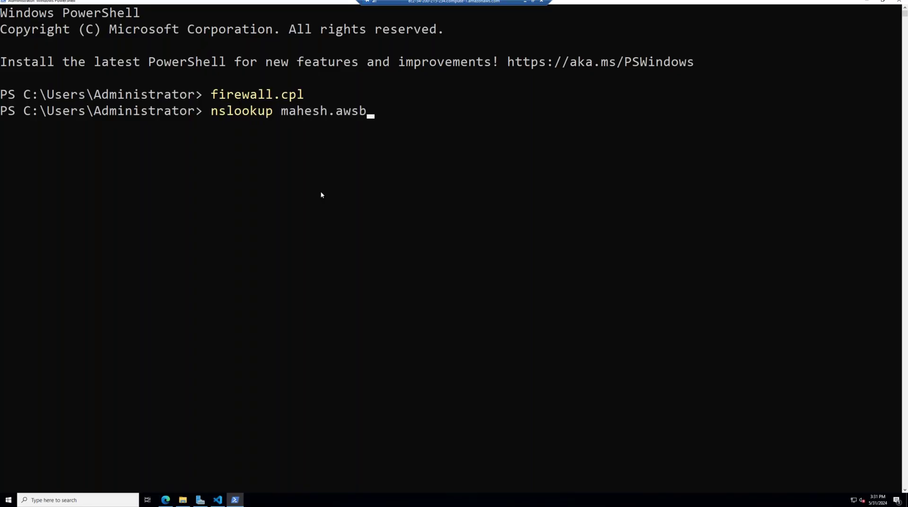
{"action": "type", "text": "60.xyz"}
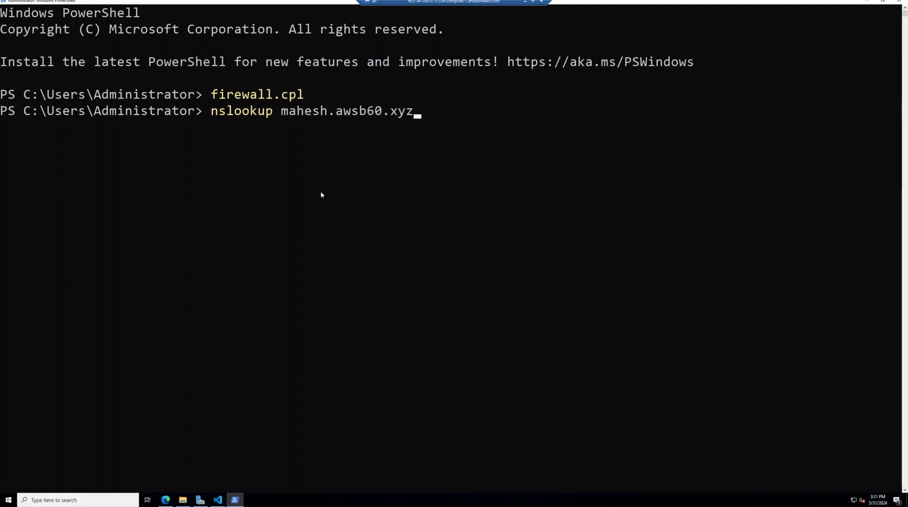
{"action": "key", "text": "Return"}
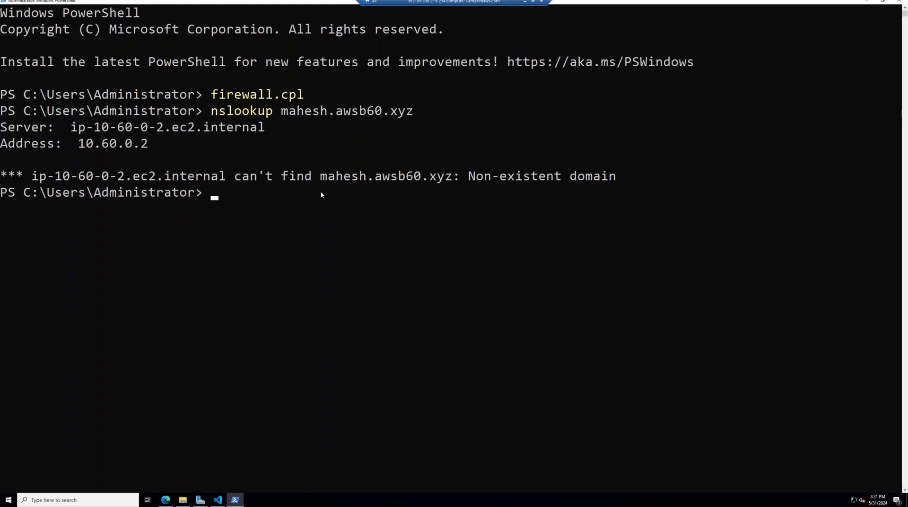
Step: Rerun the lookup for superstar.awsb60.xyz, which also reports Non-existent domain
{"action": "key", "text": "Up"}
{"action": "key", "text": "Left"}
{"action": "key", "text": "Left"}
{"action": "key", "text": "Left"}
{"action": "key", "text": "Left"}
{"action": "key", "text": "Left"}
{"action": "key", "text": "Left"}
{"action": "key", "text": "Left"}
{"action": "key", "text": "Left"}
{"action": "key", "text": "Left"}
{"action": "key", "text": "Left"}
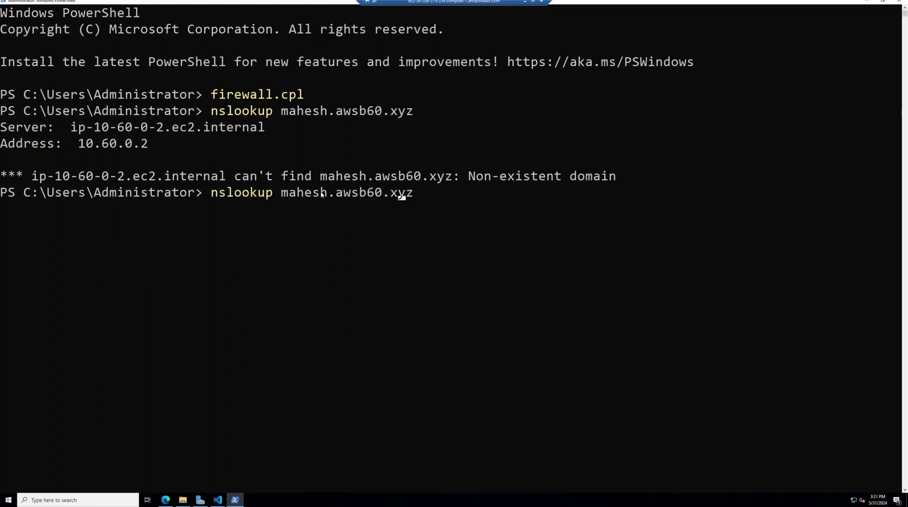
{"action": "key", "text": "Left"}
{"action": "key", "text": "BackSpace"}
{"action": "key", "text": "BackSpace"}
{"action": "key", "text": "BackSpace"}
{"action": "key", "text": "BackSpace"}
{"action": "key", "text": "BackSpace"}
{"action": "key", "text": "BackSpace"}
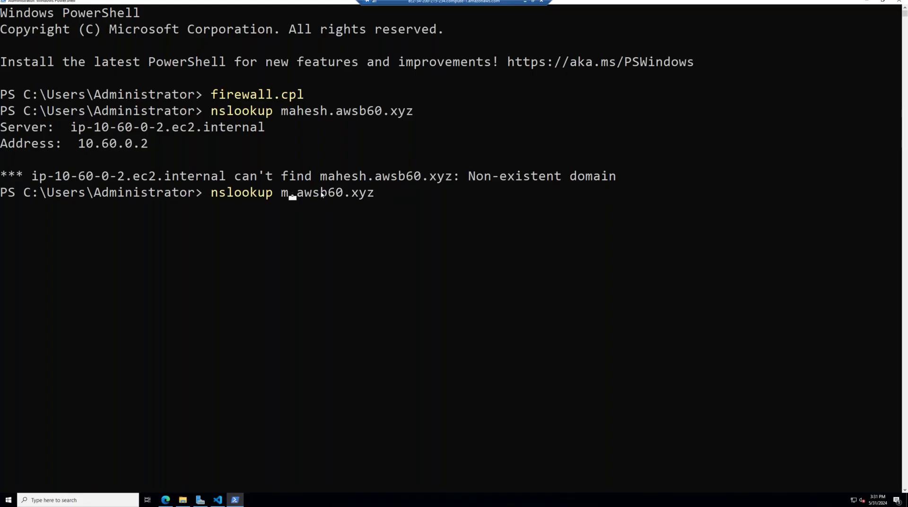
{"action": "type", "text": "superstar"}
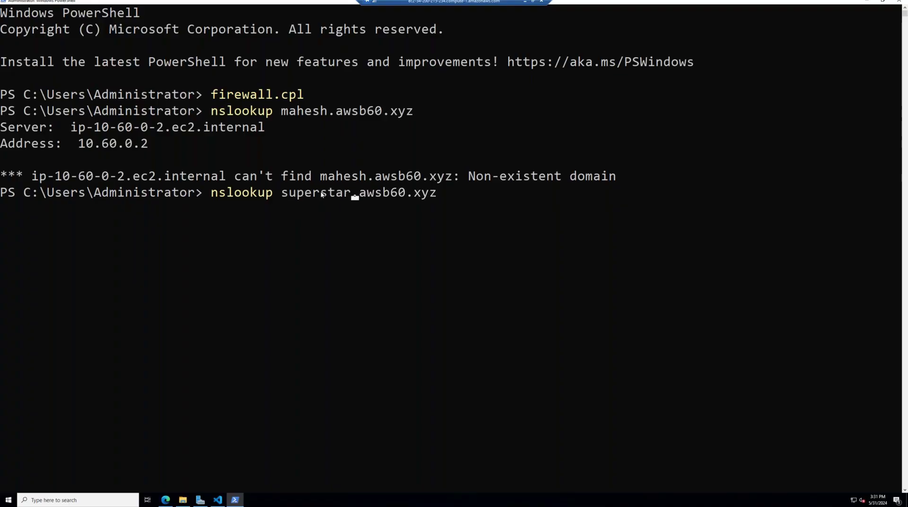
{"action": "key", "text": "Return"}
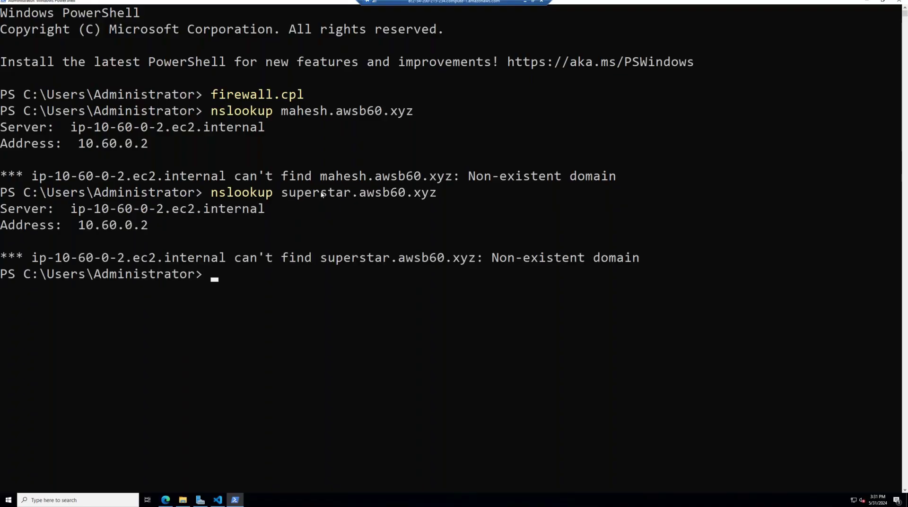
{"action": "left_click", "coordinate": [525, 3]}
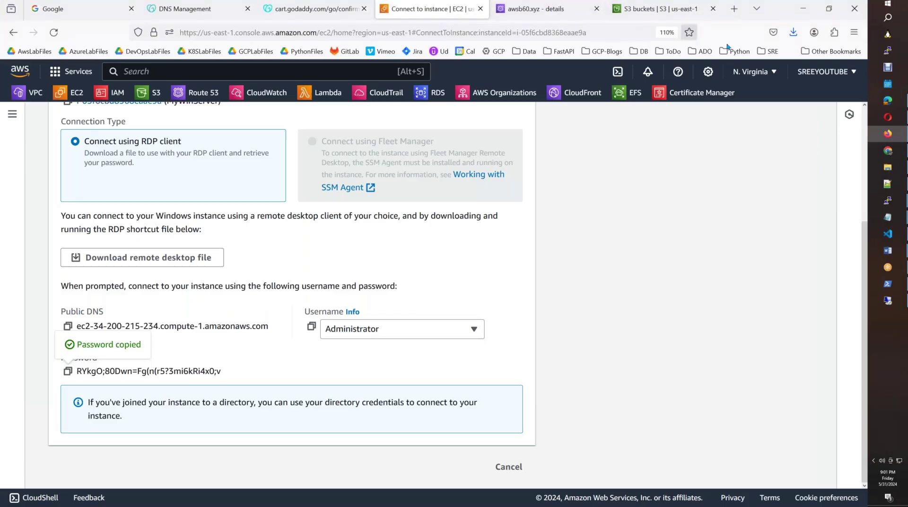
Step: Search 'google dig' in a new tab and open the Google Admin Toolbox Dig tool
{"action": "left_click", "coordinate": [734, 10]}
{"action": "type", "text": "google di"}
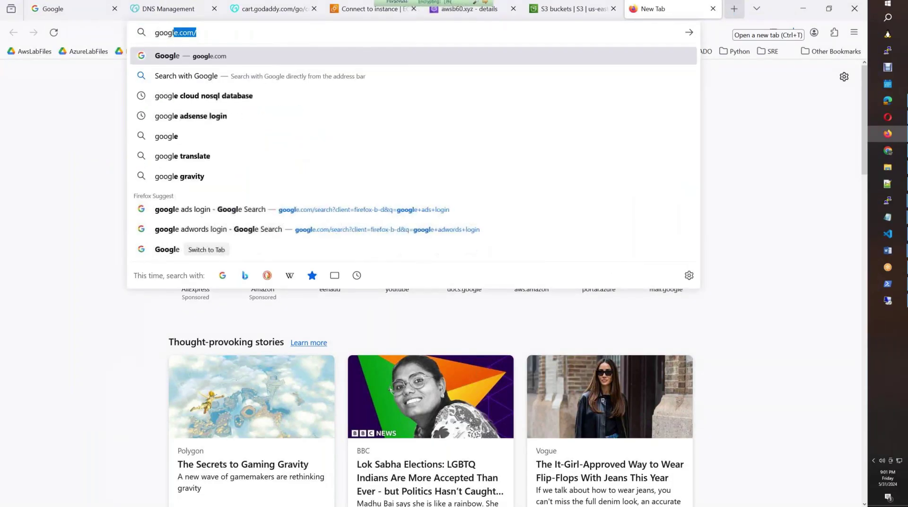
{"action": "type", "text": "google+dig"}
{"action": "key", "text": "Down"}
{"action": "key", "text": "Return"}
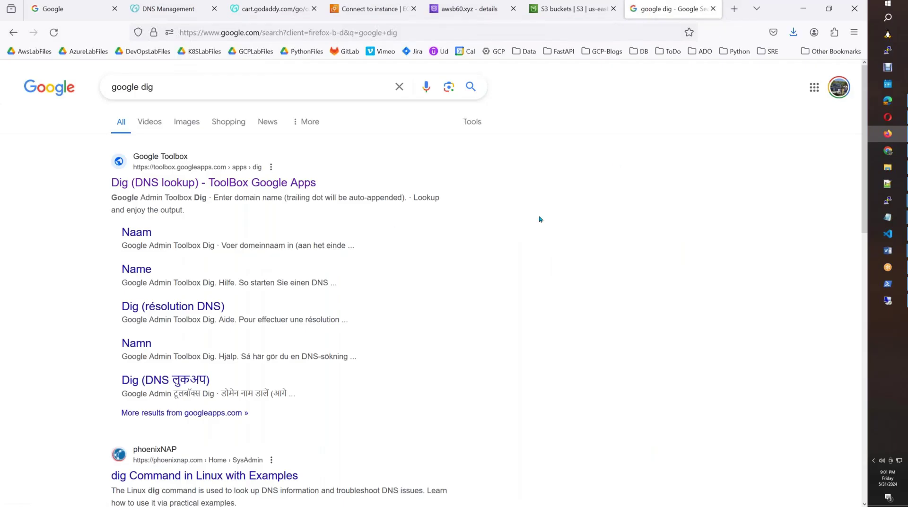
{"action": "left_click", "coordinate": [248, 184]}
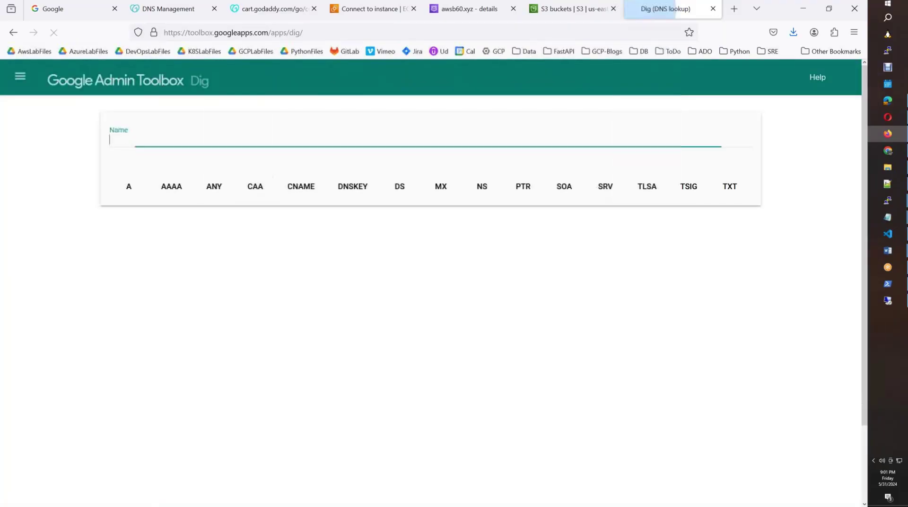
Step: Query the A record for mahesh.awsb60.xyz (Record not found), then change the name to superstar.awsb60.xyz
{"action": "type", "text": "mahe"}
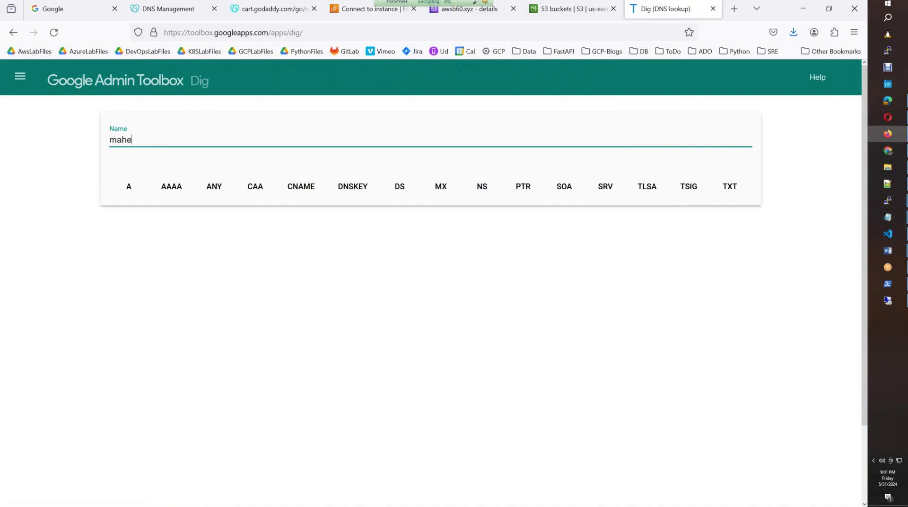
{"action": "type", "text": "sh.awsb60.xyz"}
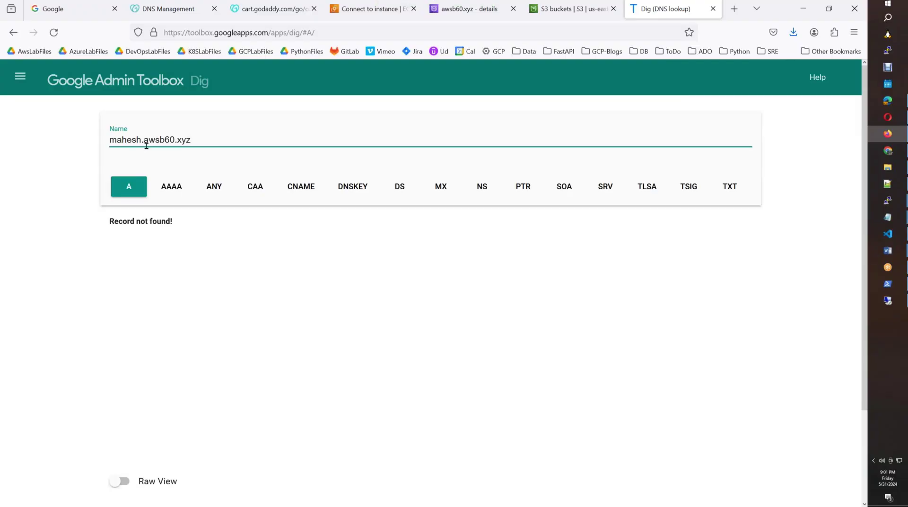
{"action": "left_click_drag", "start_coordinate": [141, 140], "coordinate": [87, 143]}
{"action": "type", "text": "superstar"}
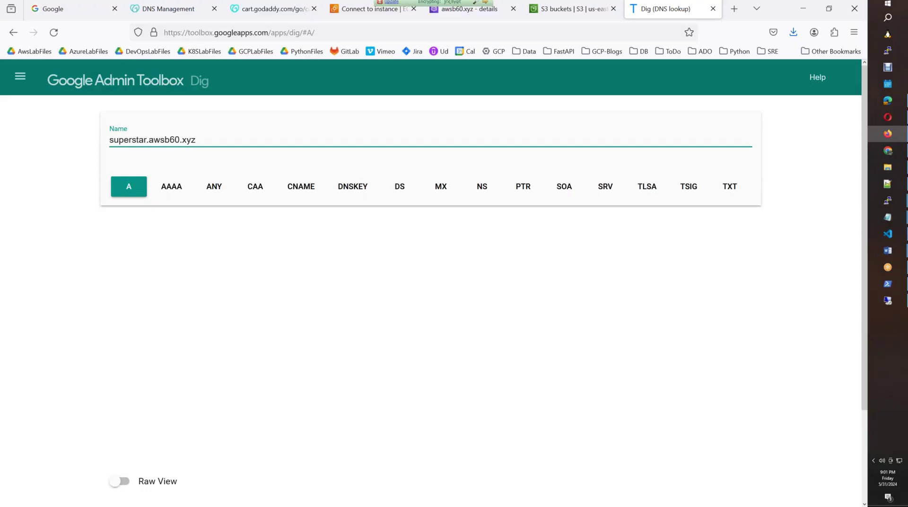
{"action": "left_click", "coordinate": [888, 283]}
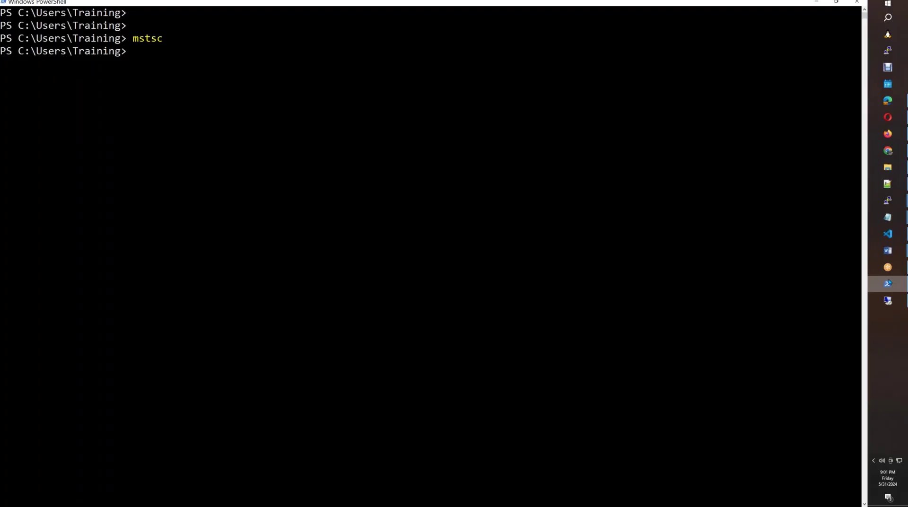
Step: Run nslookup on superstar.awsb60.xyz, then mahesh.awsb60.xyz, against 8.8.8.8; both are non-existent domains
{"action": "key", "text": "Up"}
{"action": "key", "text": "Up"}
{"action": "key", "text": "Up"}
{"action": "key", "text": "Return"}
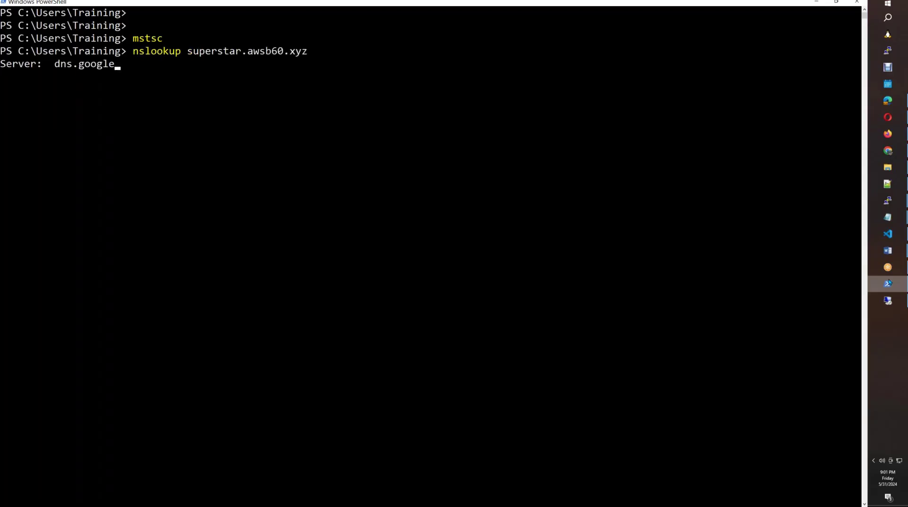
{"action": "key", "text": "Up"}
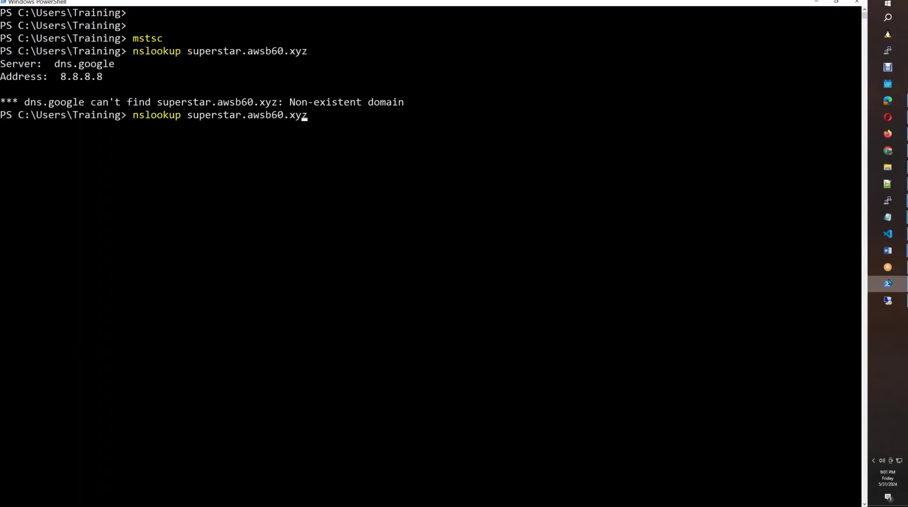
{"action": "key", "text": "Left"}
{"action": "key", "text": "Left"}
{"action": "key", "text": "Left"}
{"action": "key", "text": "Left"}
{"action": "key", "text": "Left"}
{"action": "key", "text": "Left"}
{"action": "key", "text": "Left"}
{"action": "key", "text": "Left"}
{"action": "key", "text": "Left"}
{"action": "key", "text": "Left"}
{"action": "key", "text": "Left"}
{"action": "key", "text": "BackSpace"}
{"action": "key", "text": "BackSpace"}
{"action": "key", "text": "BackSpace"}
{"action": "key", "text": "BackSpace"}
{"action": "key", "text": "BackSpace"}
{"action": "key", "text": "BackSpace"}
{"action": "key", "text": "BackSpace"}
{"action": "key", "text": "BackSpace"}
{"action": "key", "text": "BackSpace"}
{"action": "type", "text": "mahesh"}
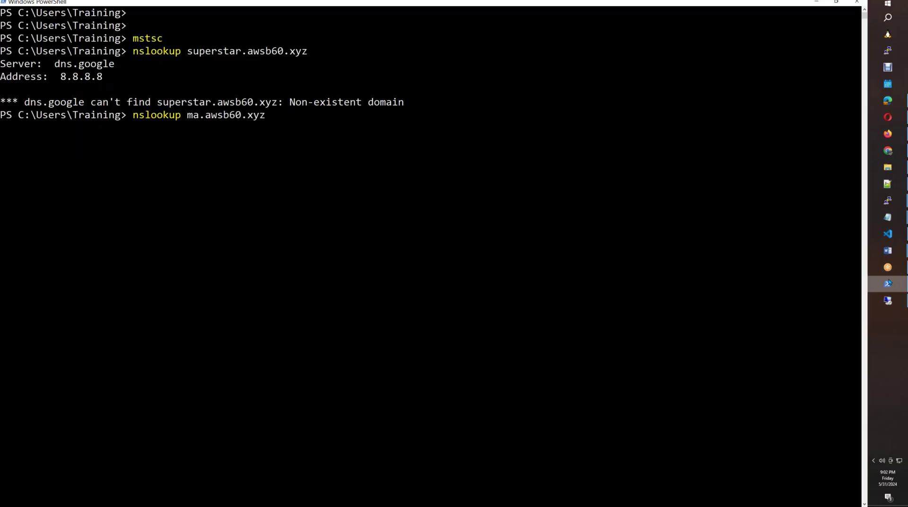
{"action": "key", "text": "Return"}
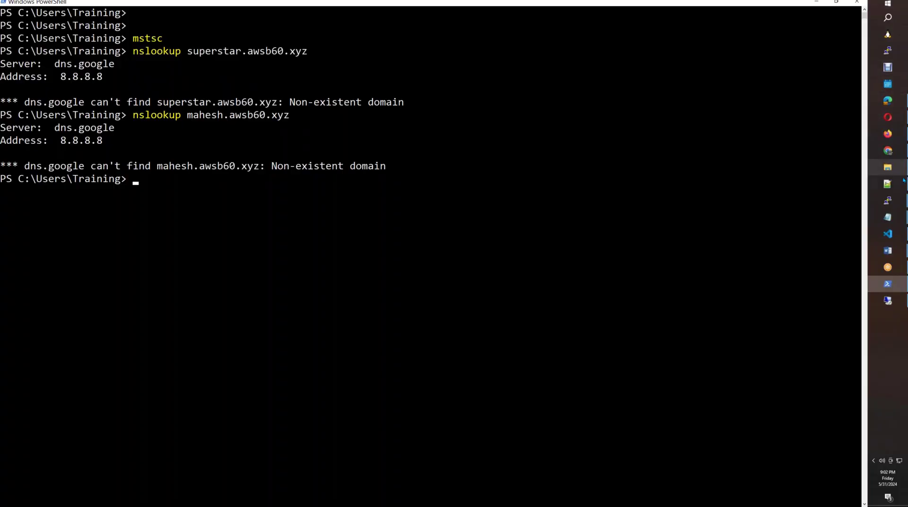
{"action": "left_click", "coordinate": [888, 133]}
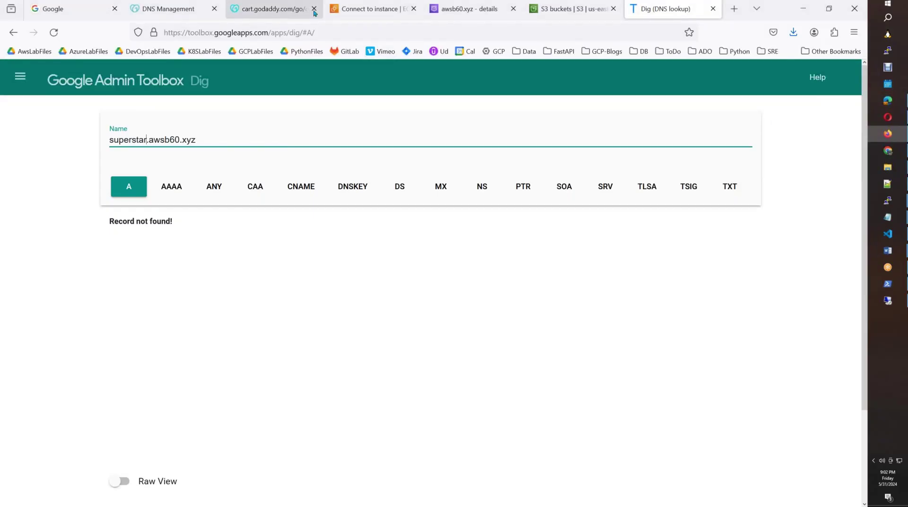
Step: Terminate the MyWinServer EC2 instance from its details page via Instance state
{"action": "left_click", "coordinate": [368, 10]}
{"action": "scroll", "coordinate": [136, 227], "scroll_direction": "up", "scroll_amount": 5}
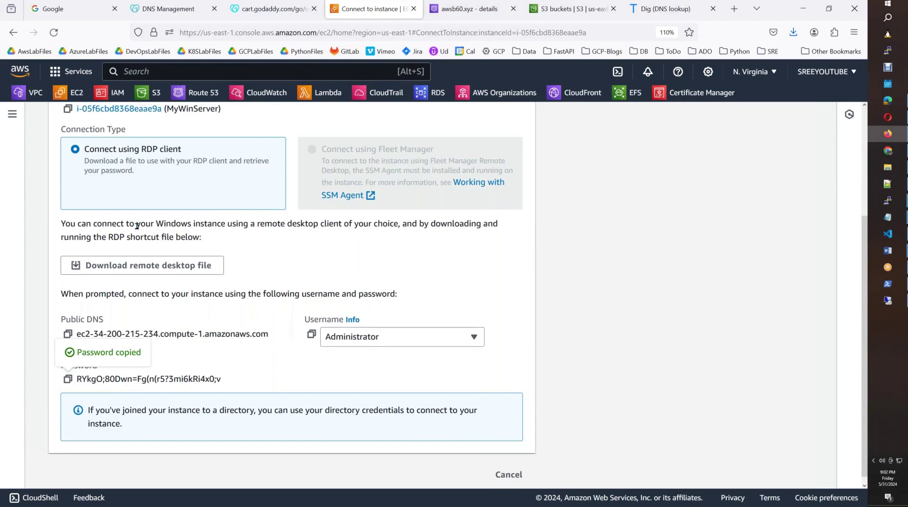
{"action": "left_click", "coordinate": [176, 123]}
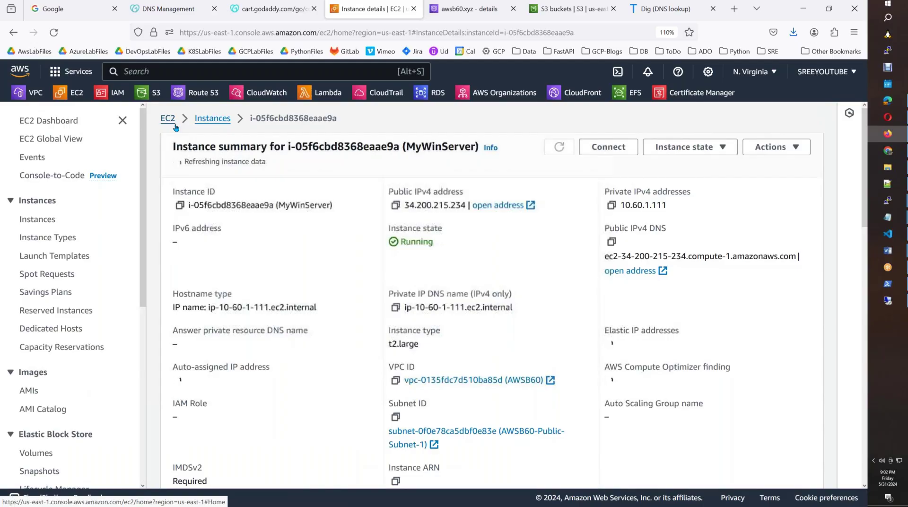
{"action": "left_click", "coordinate": [685, 147]}
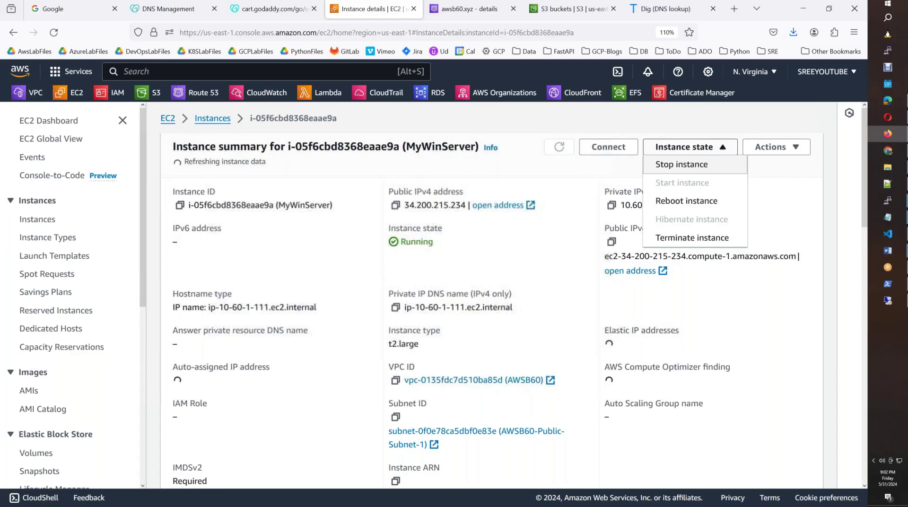
{"action": "left_click", "coordinate": [695, 240]}
{"action": "left_click", "coordinate": [689, 398]}
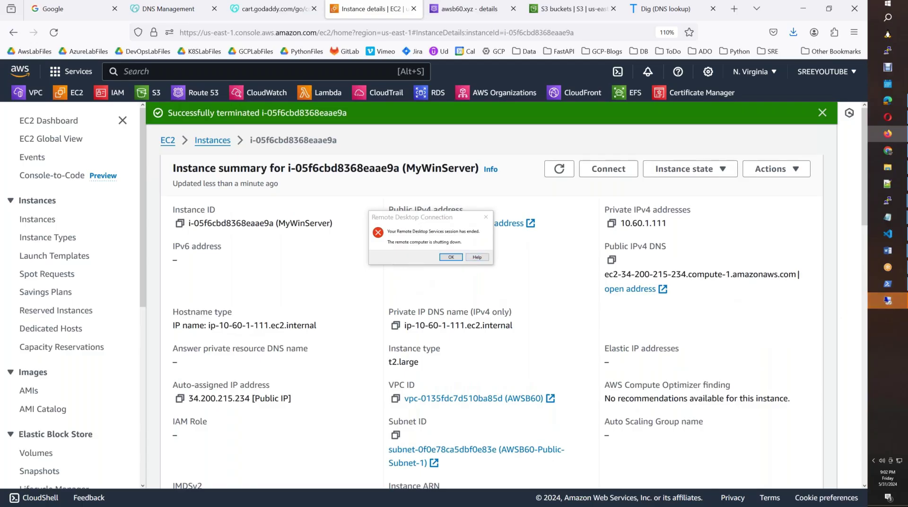
Step: Dismiss the session-ended message and close the Remote Desktop Connection window
{"action": "left_click", "coordinate": [451, 257]}
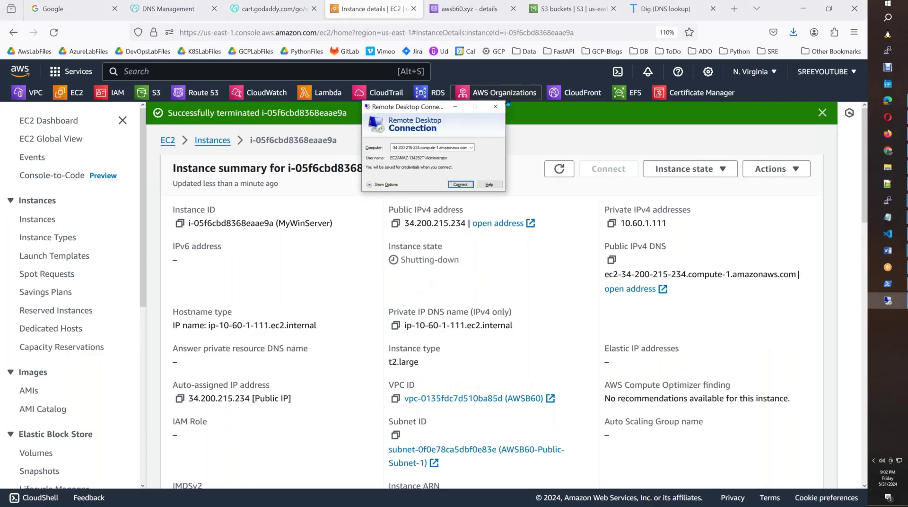
{"action": "left_click", "coordinate": [495, 106]}
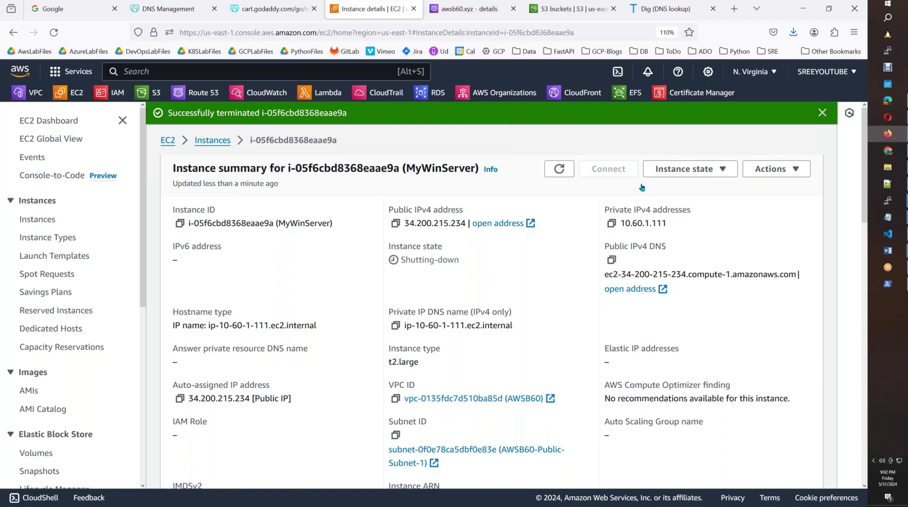
{"action": "left_click", "coordinate": [899, 292]}
{"action": "key", "text": "Up"}
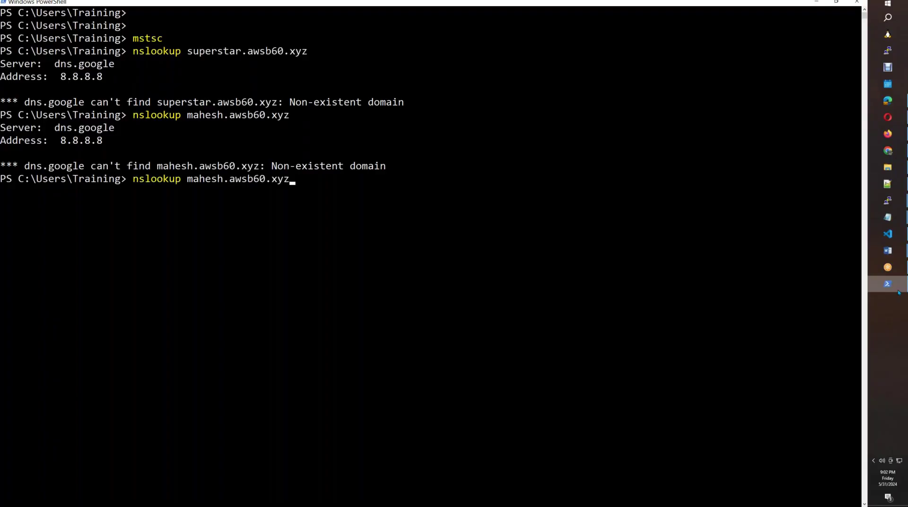
Step: Rerun the mahesh.awsb60.xyz lookup (still non-existent), then show GoDaddy's order confirmation page
{"action": "key", "text": "Return"}
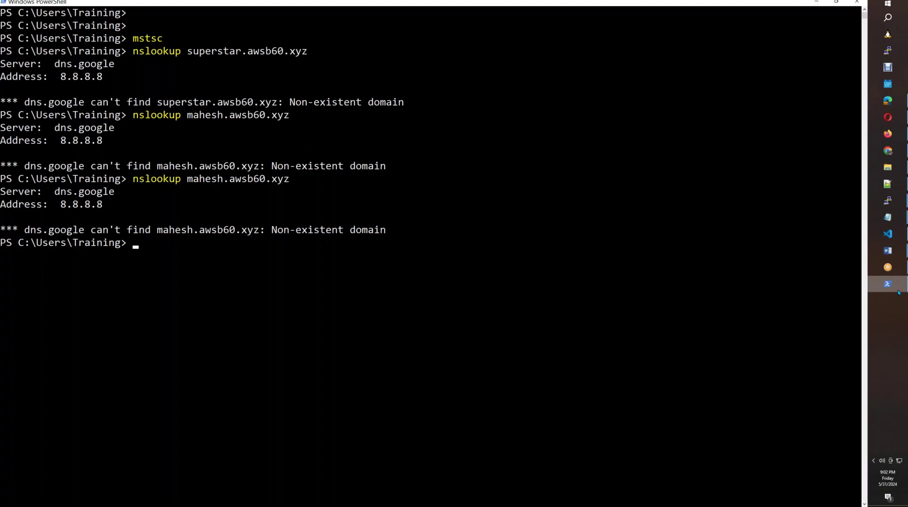
{"action": "left_click", "coordinate": [888, 134]}
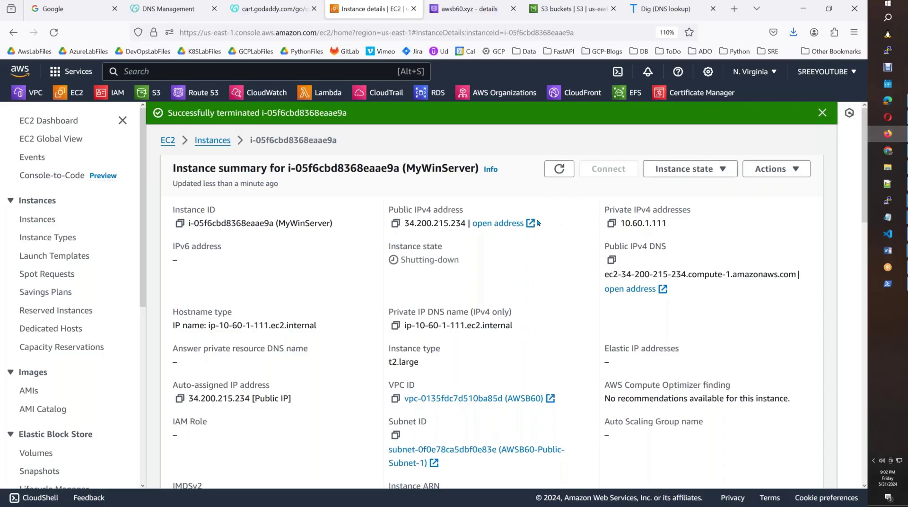
{"action": "left_click", "coordinate": [269, 13]}
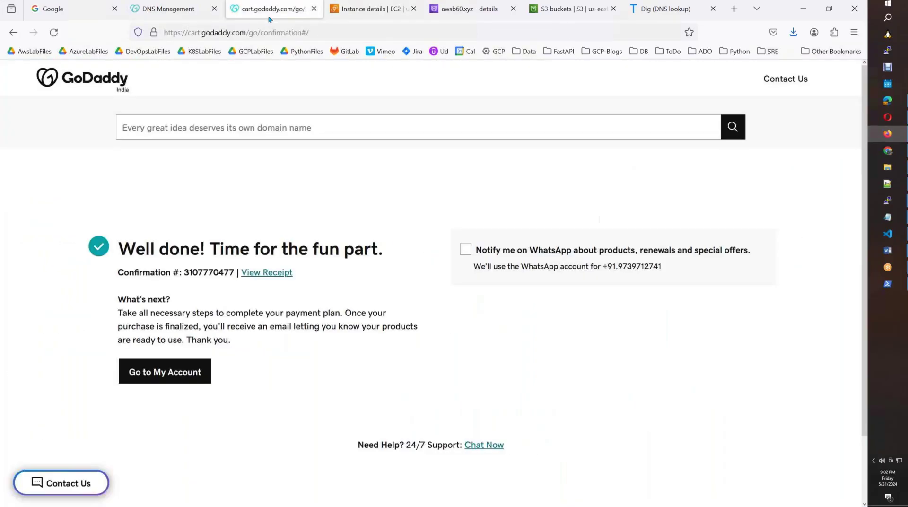
Step: Switch to the awsb60.xyz Route 53 record details tab
{"action": "left_click", "coordinate": [456, 10]}
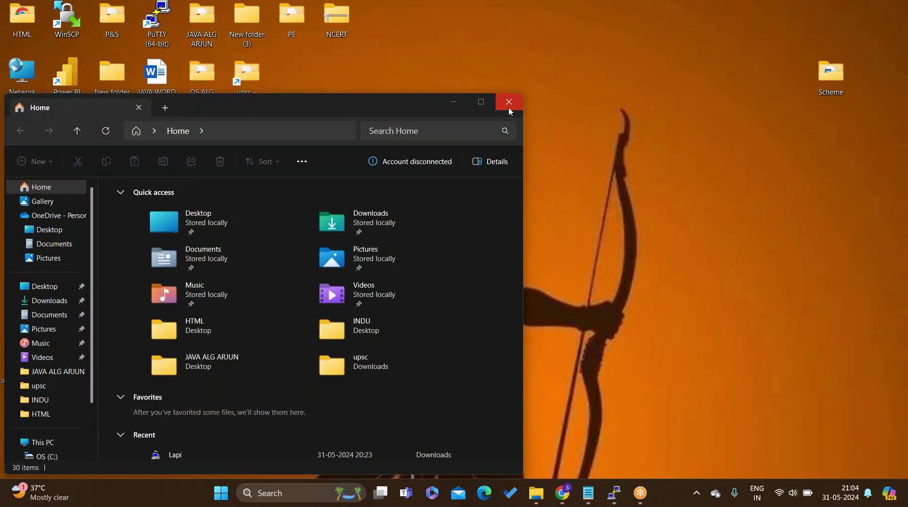
Step: Close the File Explorer Home window and bring the PuTTY server session forward
{"action": "left_click", "coordinate": [509, 102]}
{"action": "left_click", "coordinate": [614, 494]}
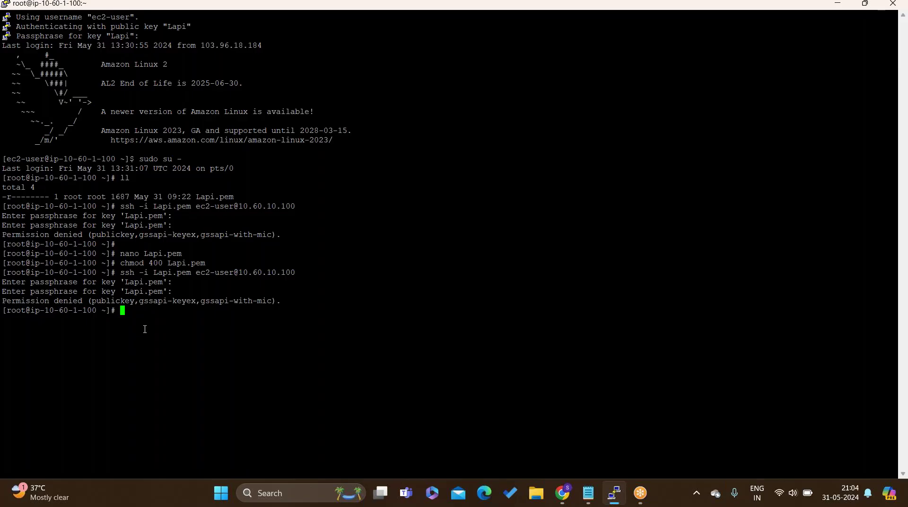
Step: Print the server's Lapi.pem private key with 'cat Lapi.pem', then view the local Notepad copy
{"action": "type", "text": "cat Lapi.pem"}
{"action": "key", "text": "Return"}
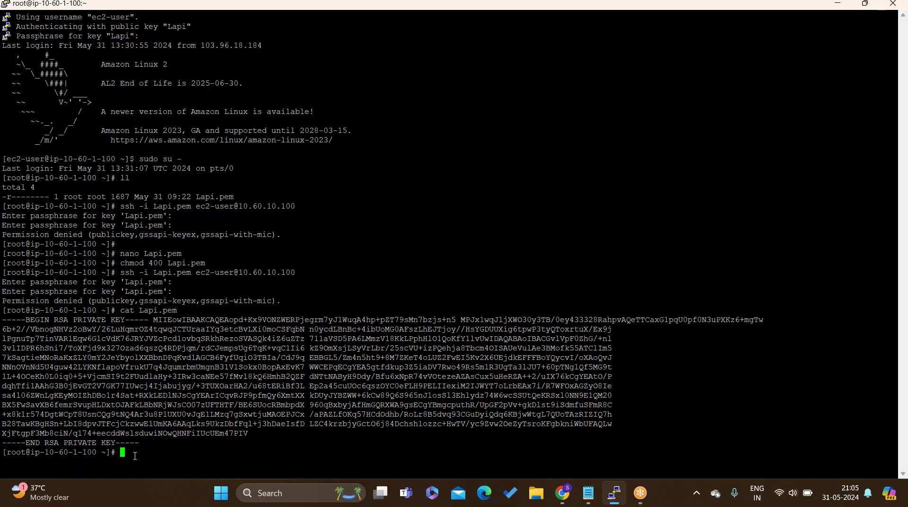
{"action": "left_click", "coordinate": [590, 497]}
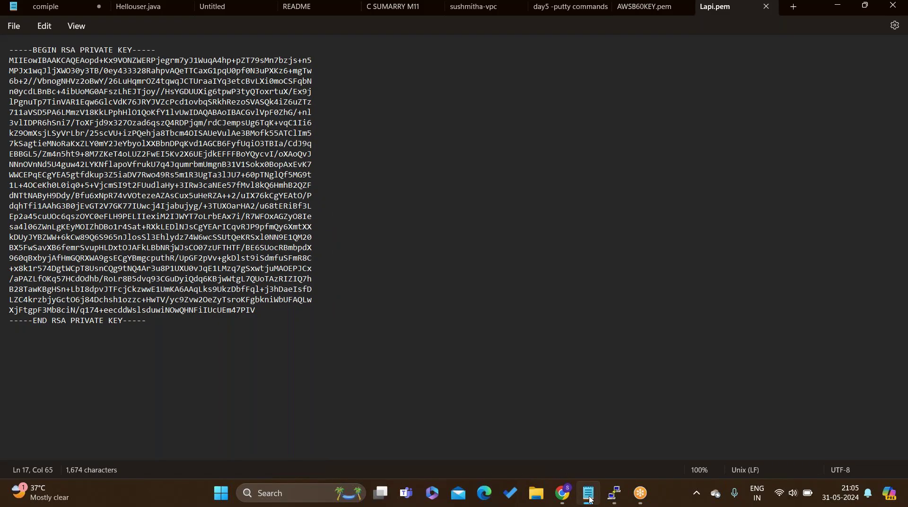
Step: Open Lapi.pem in the nano editor on the server
{"action": "left_click", "coordinate": [590, 498]}
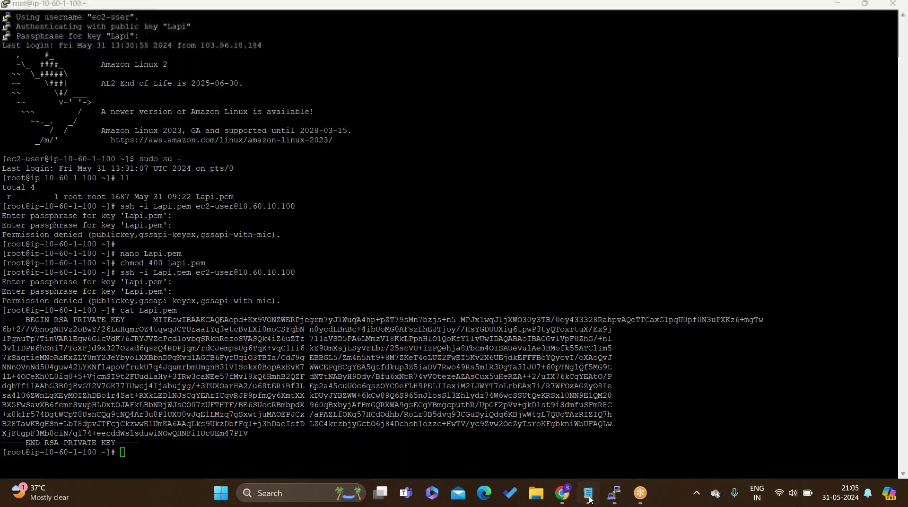
{"action": "left_click", "coordinate": [589, 498]}
{"action": "left_click", "coordinate": [589, 498]}
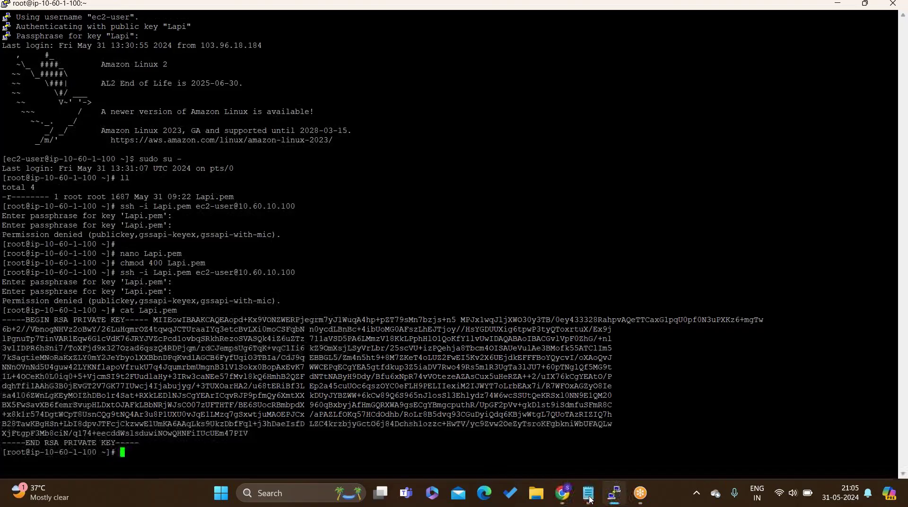
{"action": "type", "text": "nz"}
{"action": "key", "text": "BackSpace"}
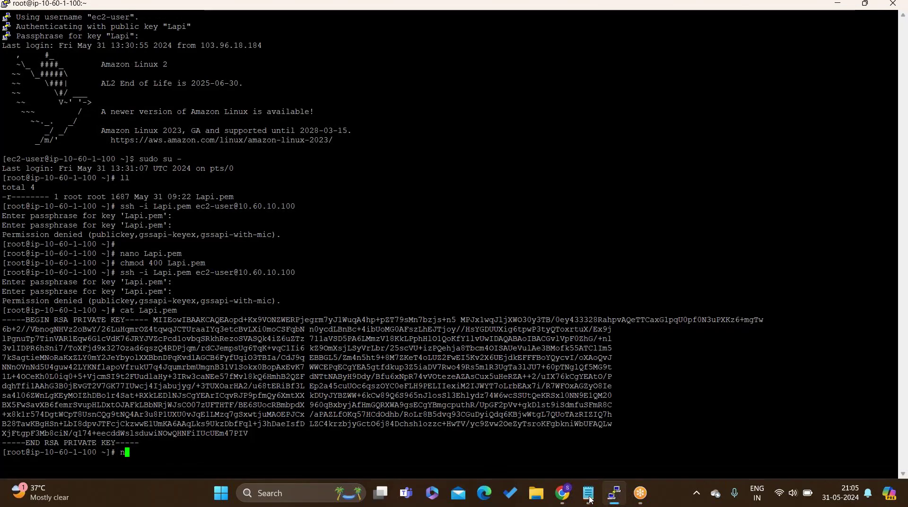
{"action": "type", "text": "ano "}
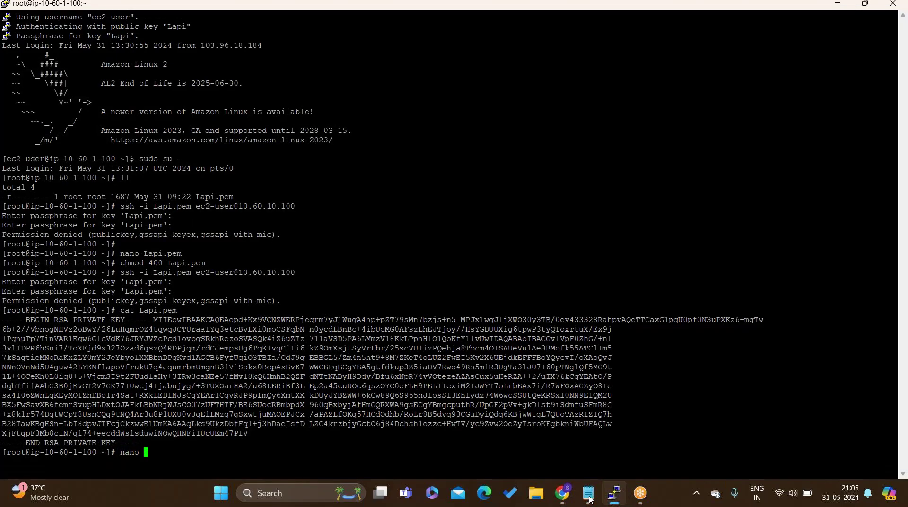
{"action": "type", "text": "Lapi.pem"}
{"action": "key", "text": "Return"}
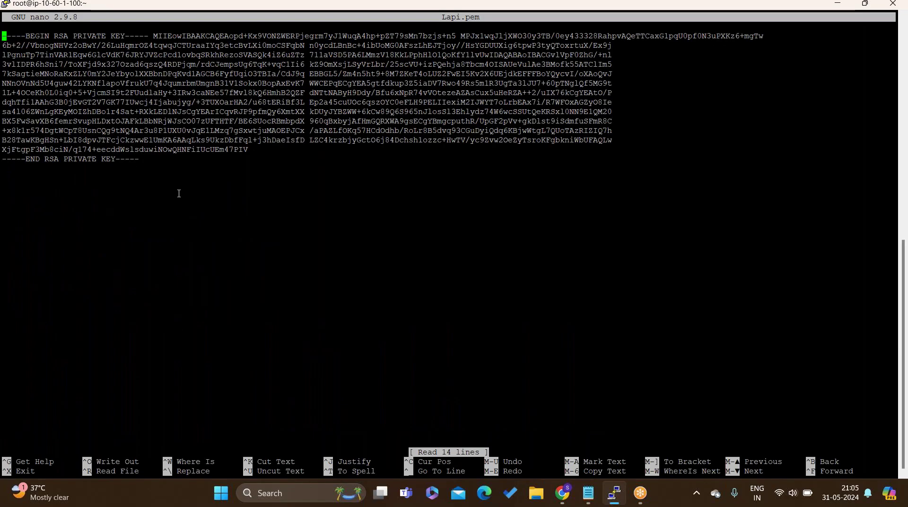
Step: Cut every line of the old RSA private key so the buffer is empty
{"action": "key", "text": "ctrl+k"}
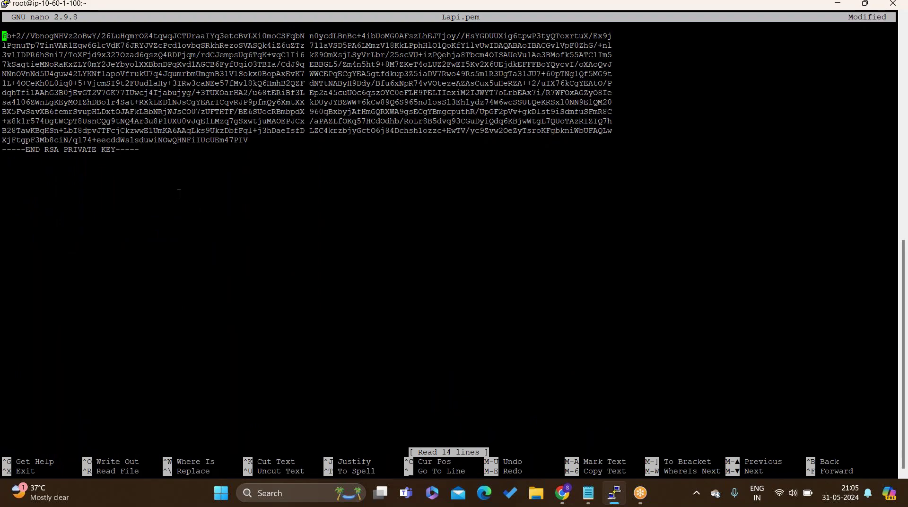
{"action": "key", "text": "ctrl+k"}
{"action": "key", "text": "ctrl+k"}
{"action": "key", "text": "ctrl+k"}
{"action": "key", "text": "ctrl+k"}
{"action": "key", "text": "ctrl+k"}
{"action": "key", "text": "ctrl+k"}
{"action": "key", "text": "ctrl+k"}
{"action": "key", "text": "ctrl+k"}
{"action": "key", "text": "ctrl+k"}
{"action": "key", "text": "ctrl+k"}
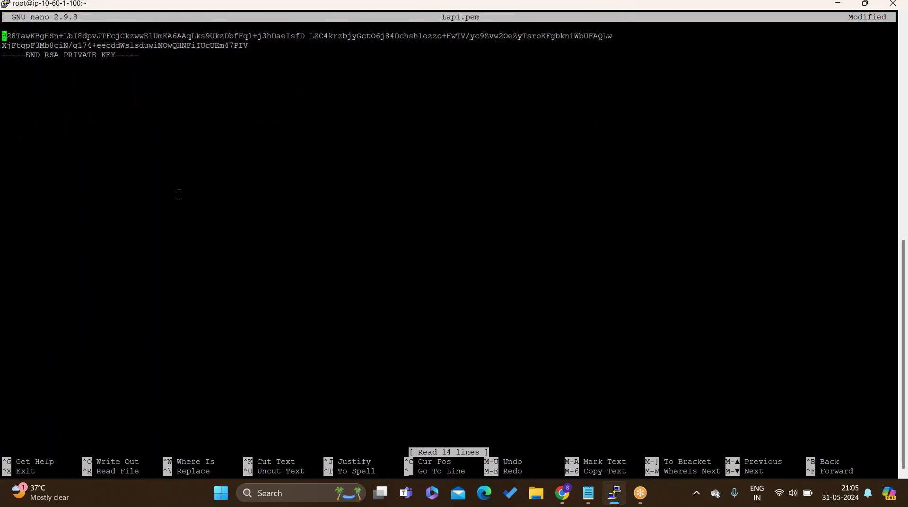
{"action": "key", "text": "ctrl+k"}
{"action": "key", "text": "ctrl+k"}
{"action": "key", "text": "ctrl+k"}
{"action": "type", "text": "kk"}
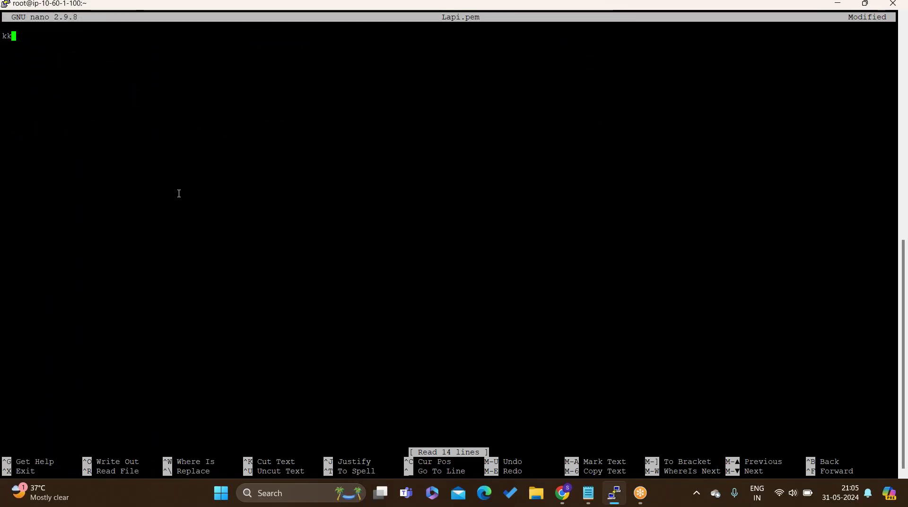
{"action": "key", "text": "BackSpace"}
{"action": "key", "text": "BackSpace"}
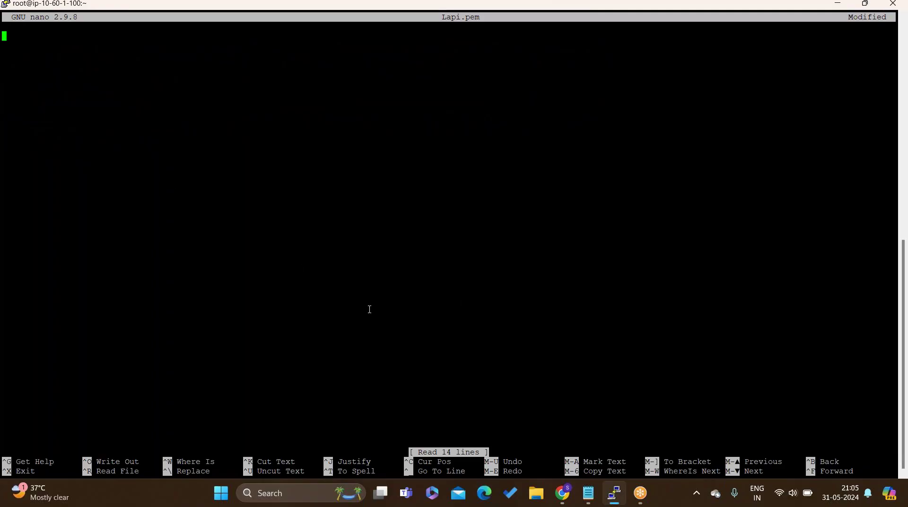
Step: Select and copy the full RSA private key text from the local Lapi.pem in Notepad
{"action": "left_click", "coordinate": [590, 497]}
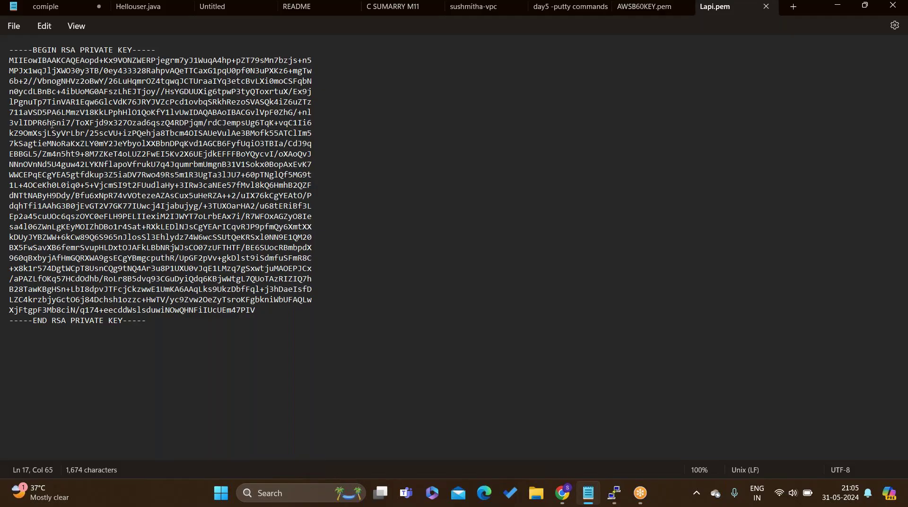
{"action": "left_click", "coordinate": [9, 50]}
{"action": "left_click_drag", "start_coordinate": [13, 53], "coordinate": [171, 320]}
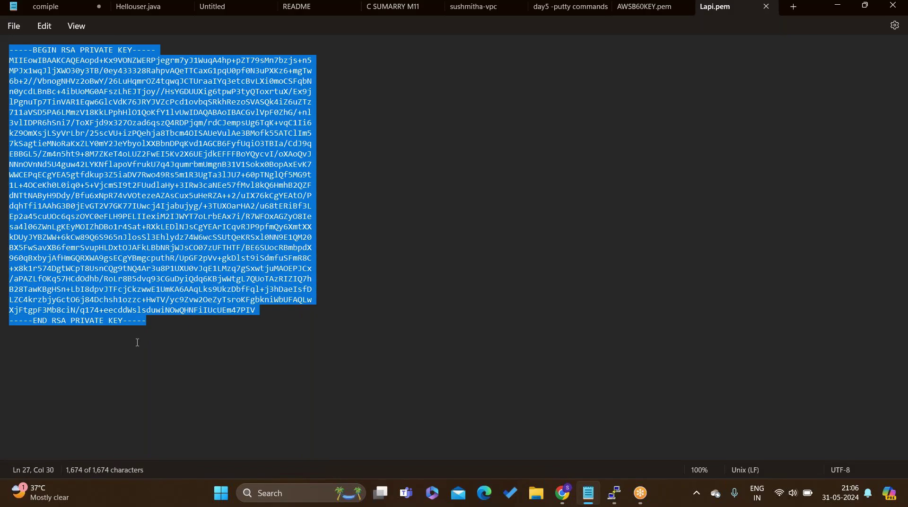
{"action": "left_click", "coordinate": [614, 493]}
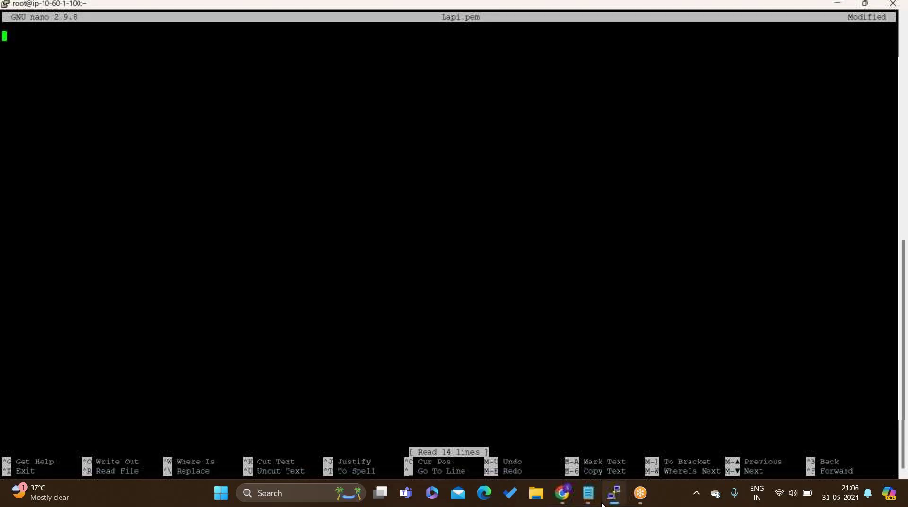
Step: Paste the copied private key into the empty nano buffer for Lapi.pem
{"action": "right_click", "coordinate": [6, 32]}
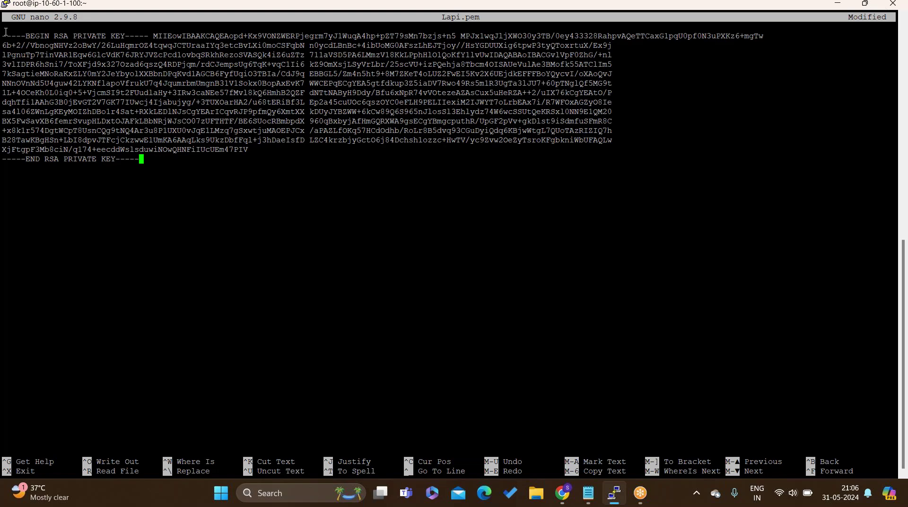
{"action": "key", "text": "ctrl+x"}
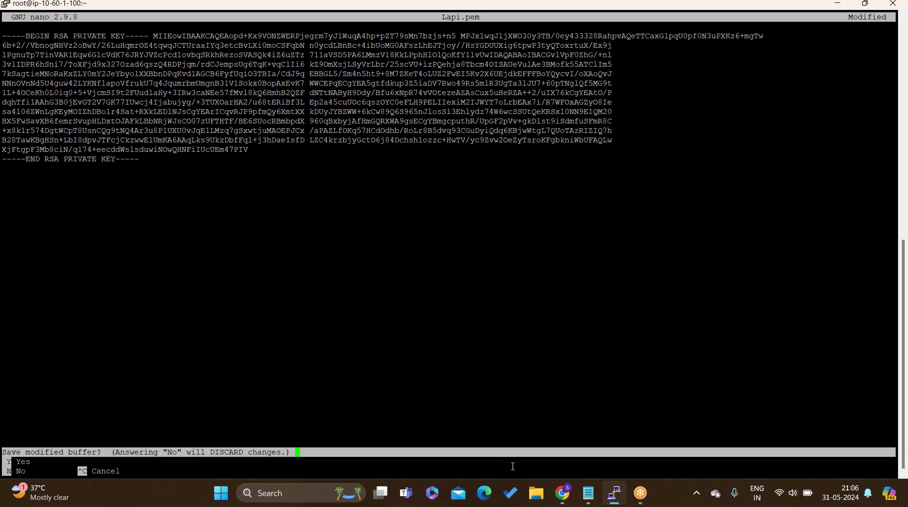
{"action": "left_click", "coordinate": [590, 499]}
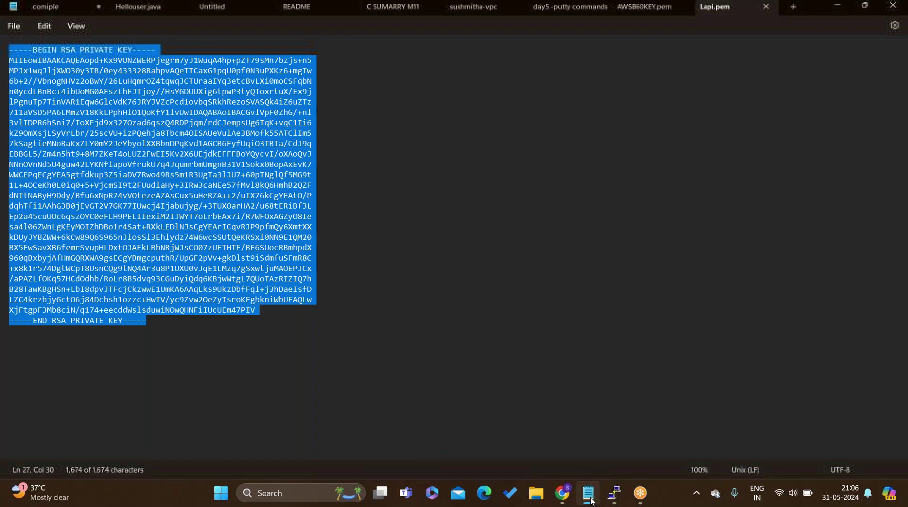
{"action": "left_click", "coordinate": [385, 311]}
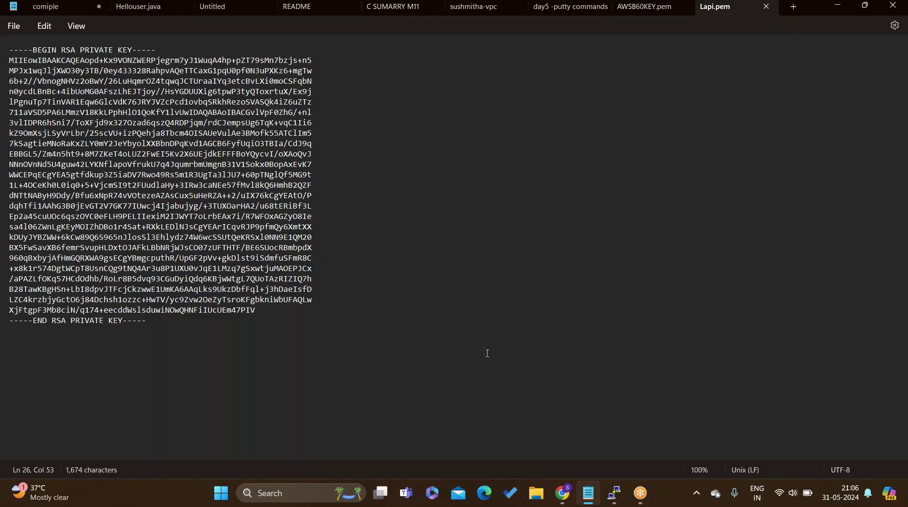
{"action": "left_click", "coordinate": [606, 497]}
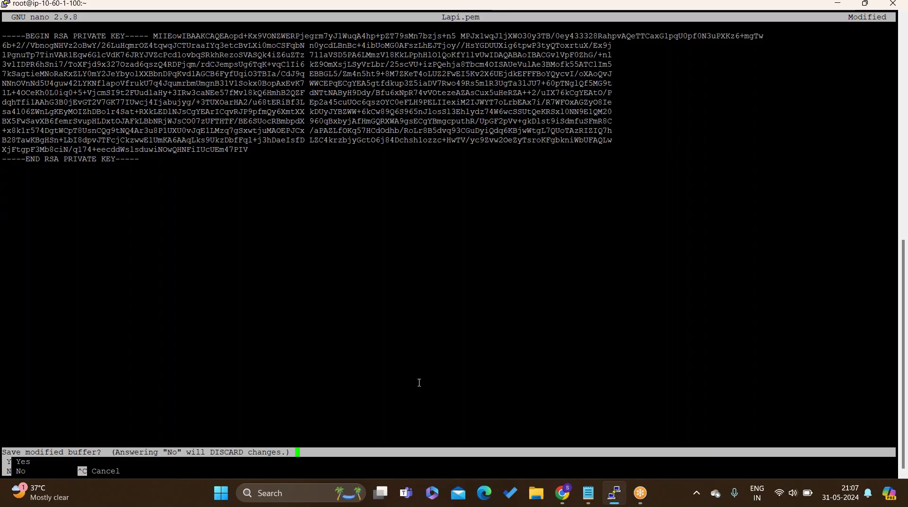
{"action": "key", "text": "ctrl+c"}
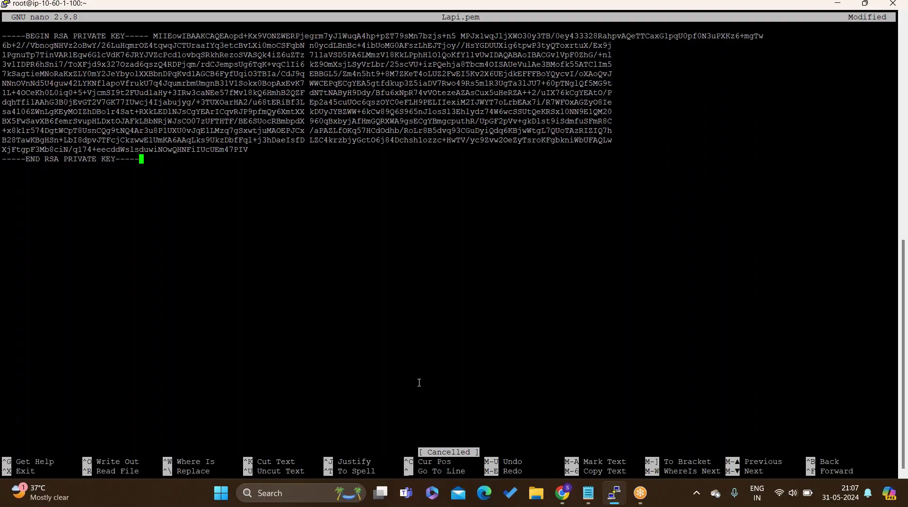
{"action": "key", "text": "ctrl+o"}
{"action": "key", "text": "Return"}
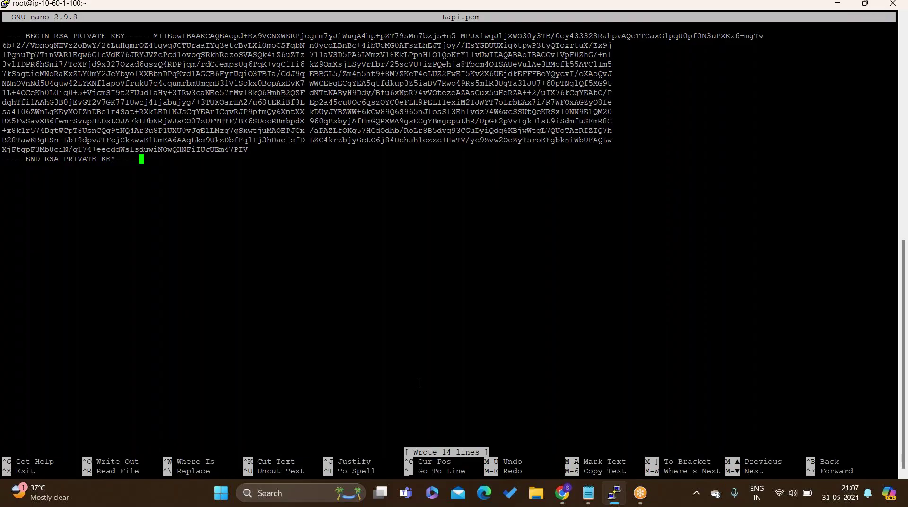
{"action": "key", "text": "ctrl+x"}
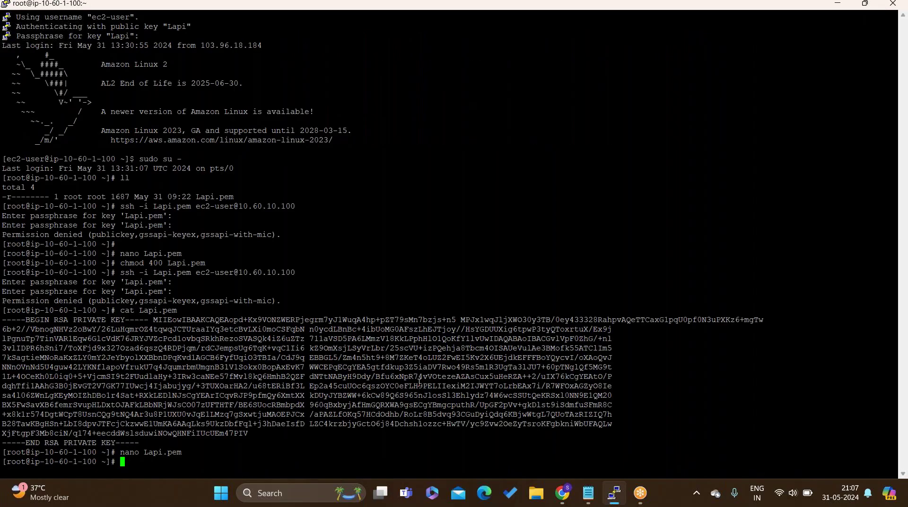
{"action": "key", "text": "Up"}
{"action": "key", "text": "Up"}
{"action": "key", "text": "Up"}
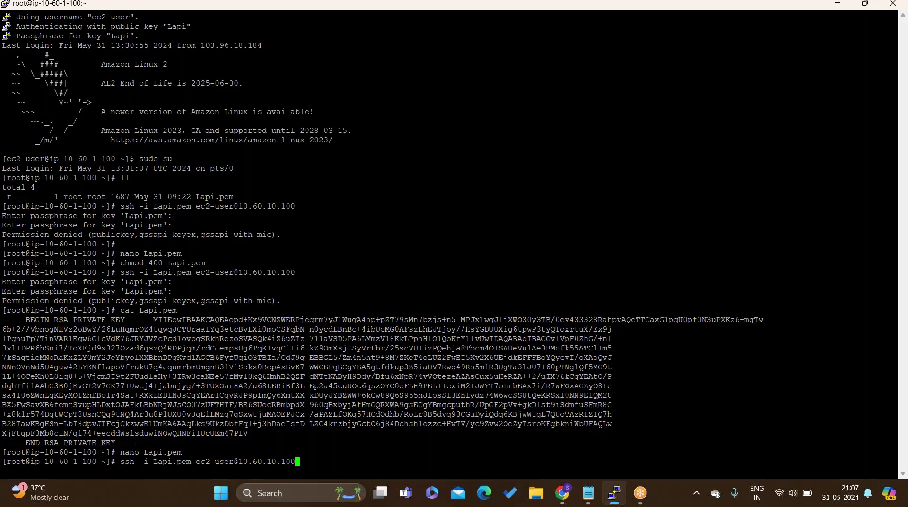
Step: Close the Notepad copy of the key and open Lapi.pem from Downloads in Notepad++ just once
{"action": "left_click", "coordinate": [592, 495]}
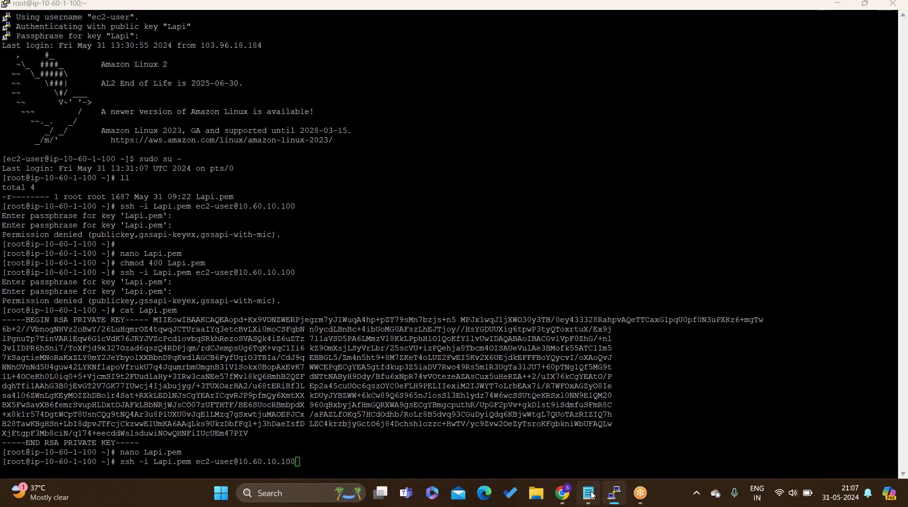
{"action": "left_click", "coordinate": [889, 4]}
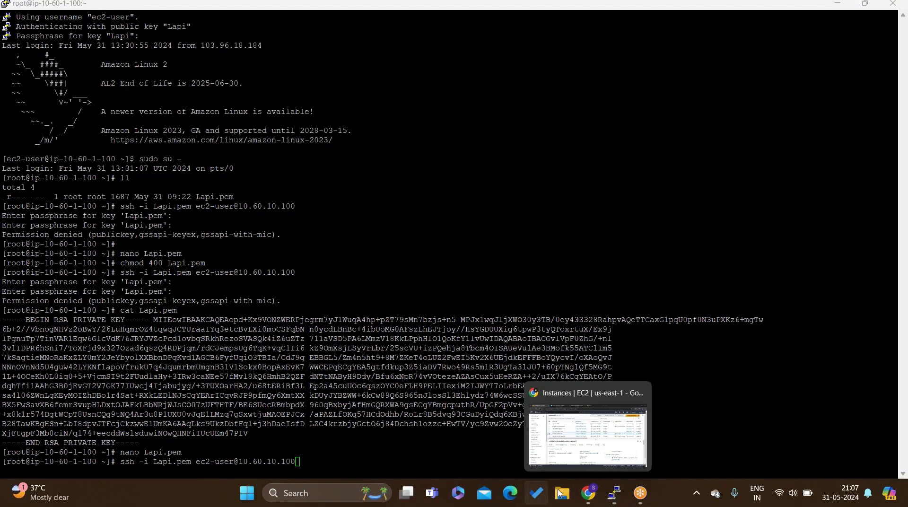
{"action": "left_click", "coordinate": [567, 496]}
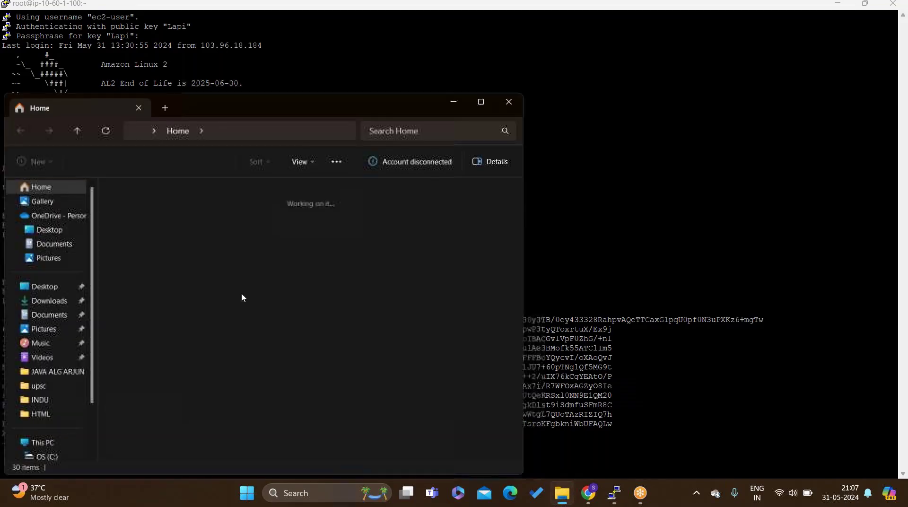
{"action": "left_click", "coordinate": [45, 301]}
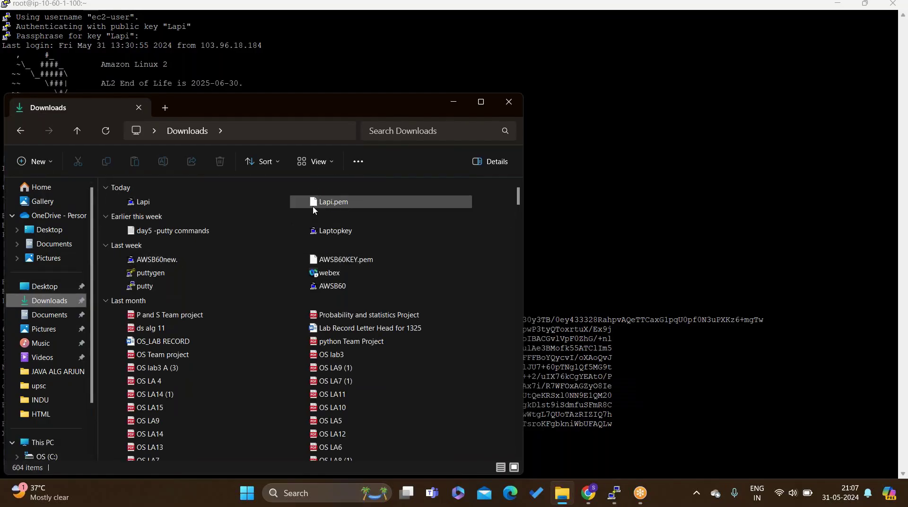
{"action": "right_click", "coordinate": [315, 208]}
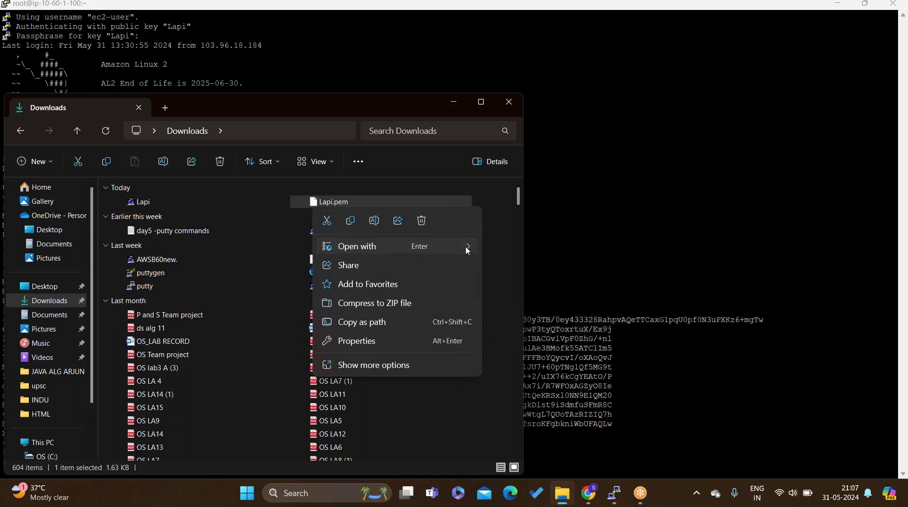
{"action": "mouse_move", "coordinate": [453, 243]}
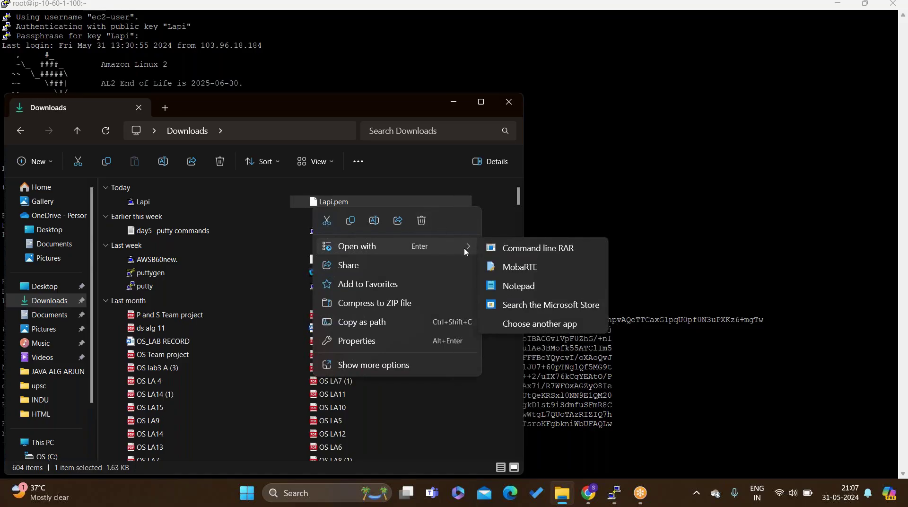
{"action": "left_click", "coordinate": [503, 327]}
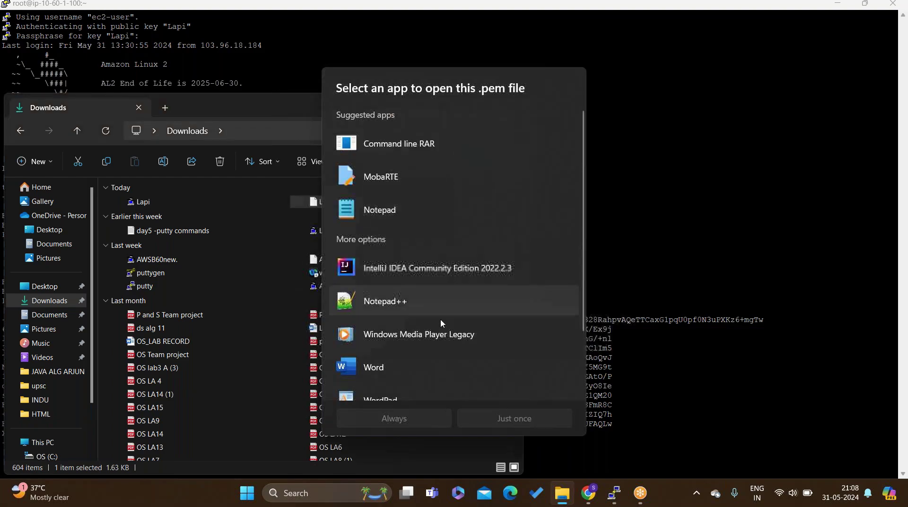
{"action": "left_click", "coordinate": [432, 311]}
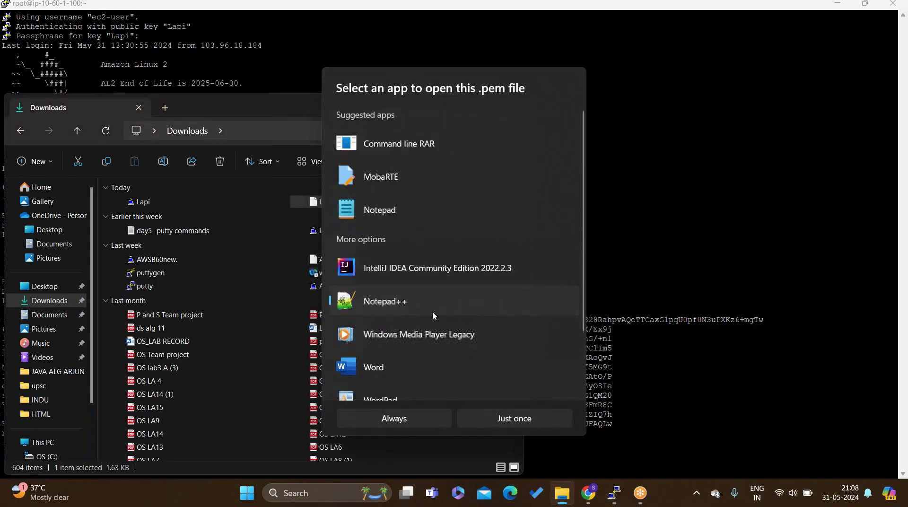
{"action": "left_click", "coordinate": [495, 418]}
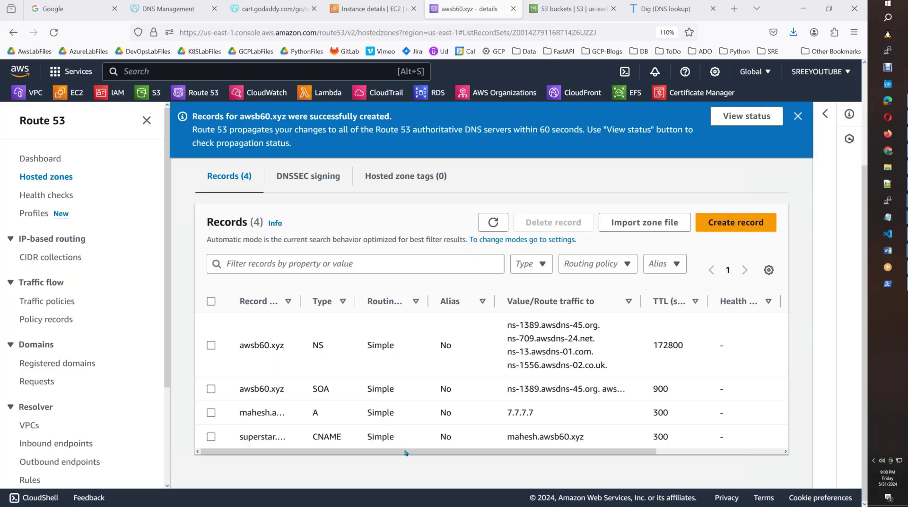
Step: Highlight the awsb60.xyz hosted zone name at the top of the Route 53 zone page
{"action": "scroll", "coordinate": [466, 270], "scroll_direction": "up", "scroll_amount": 3}
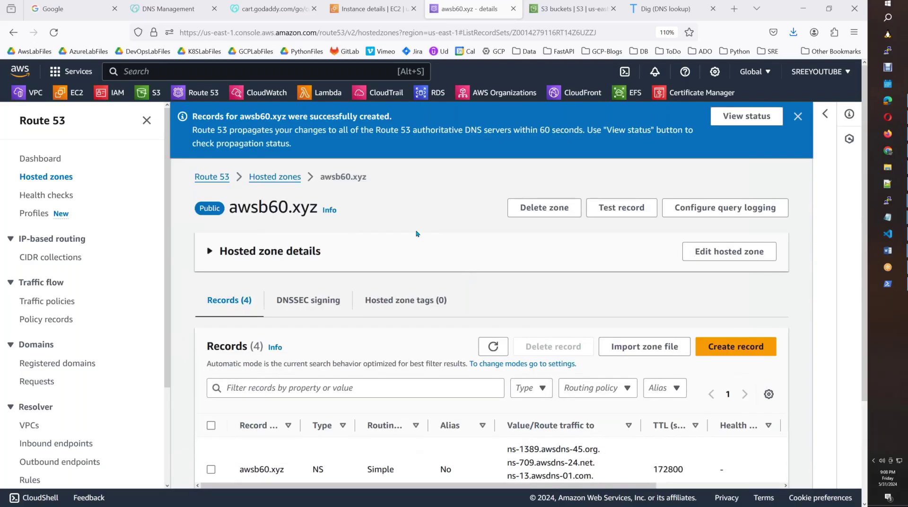
{"action": "left_click_drag", "start_coordinate": [228, 208], "coordinate": [432, 212]}
{"action": "left_click", "coordinate": [432, 212]}
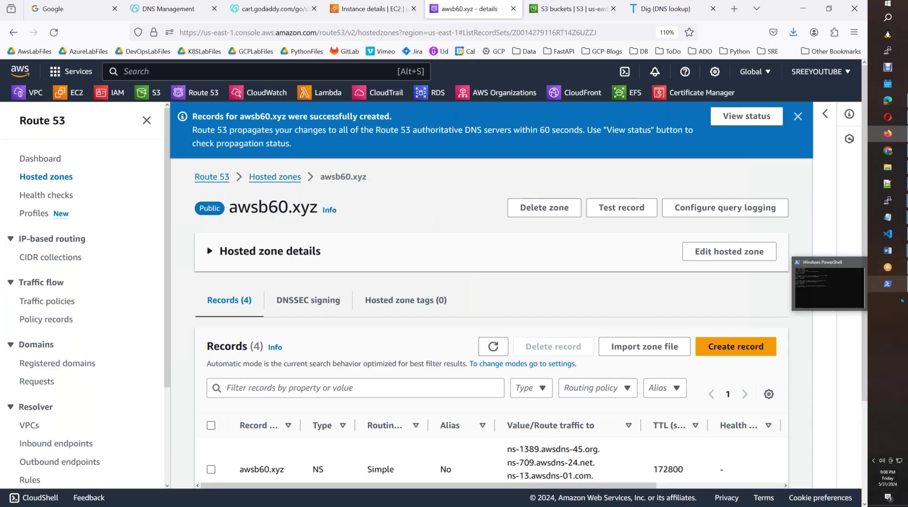
{"action": "left_click_drag", "start_coordinate": [320, 209], "coordinate": [239, 207]}
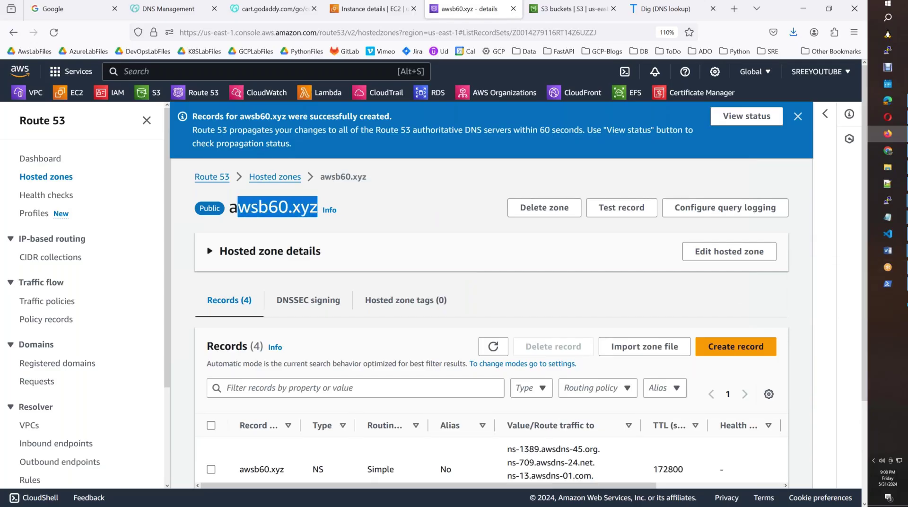
Step: Rerun nslookup mahesh.awsb60.xyz in PowerShell to confirm it now resolves to 7.7.7.7
{"action": "left_click", "coordinate": [888, 284]}
{"action": "key", "text": "Up"}
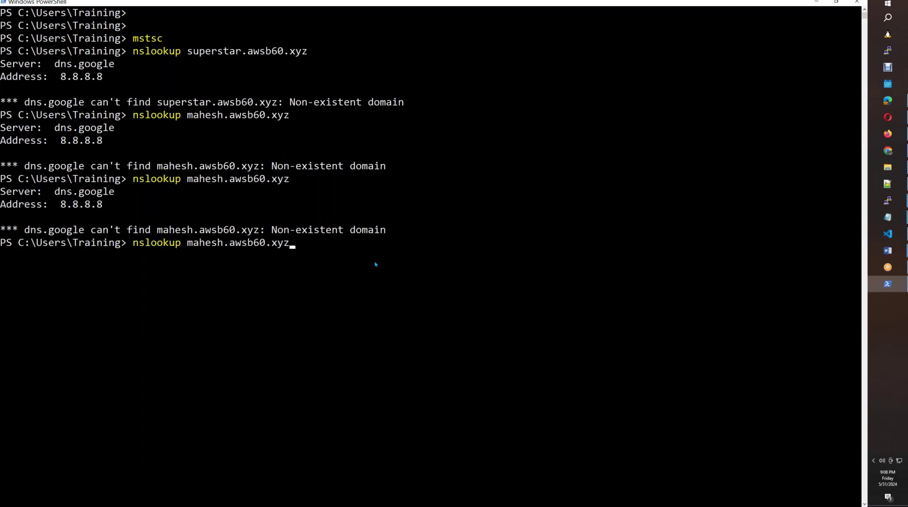
{"action": "key", "text": "Return"}
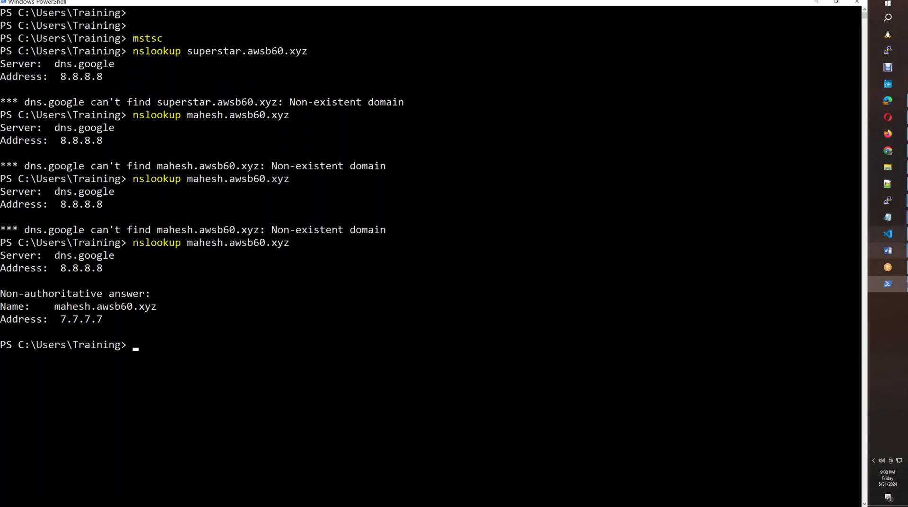
{"action": "left_click", "coordinate": [889, 134]}
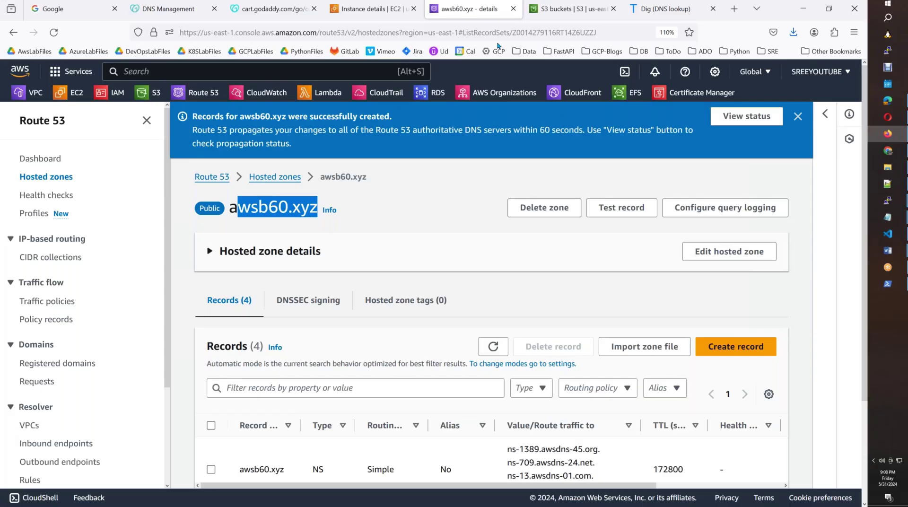
Step: Load netflix.com in a new Firefox tab
{"action": "left_click", "coordinate": [174, 15]}
{"action": "left_click", "coordinate": [275, 14]}
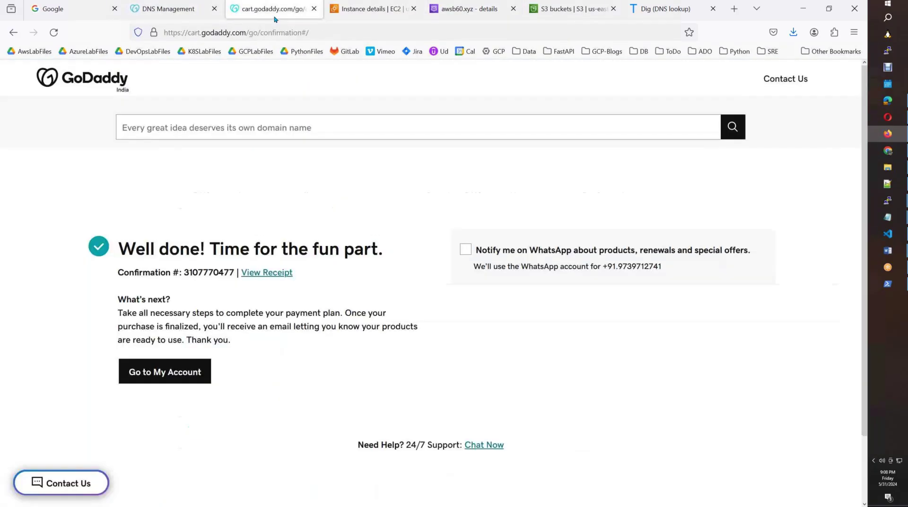
{"action": "mouse_move", "coordinate": [891, 289]}
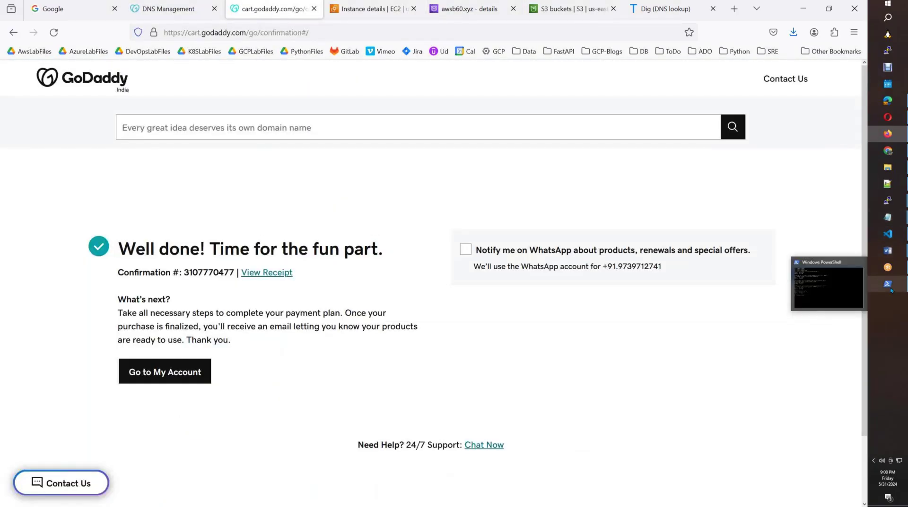
{"action": "left_click", "coordinate": [669, 11]}
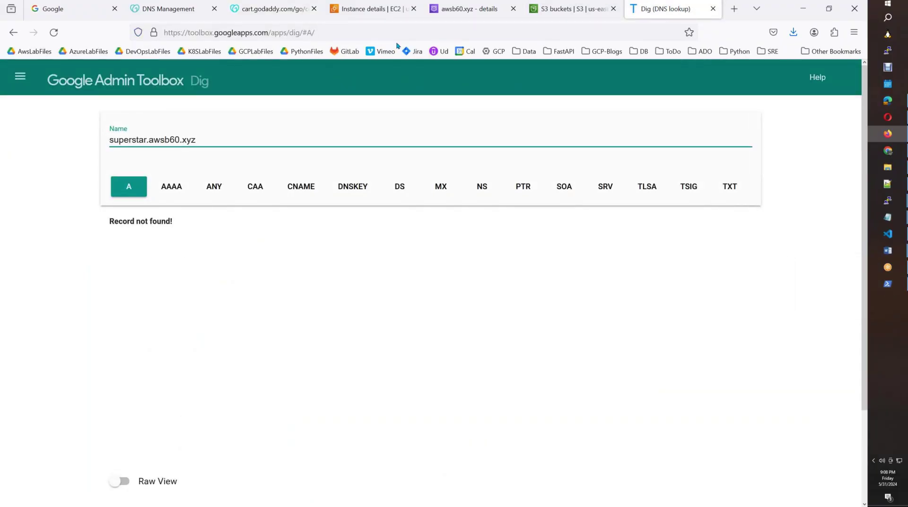
{"action": "key", "text": "ctrl+t"}
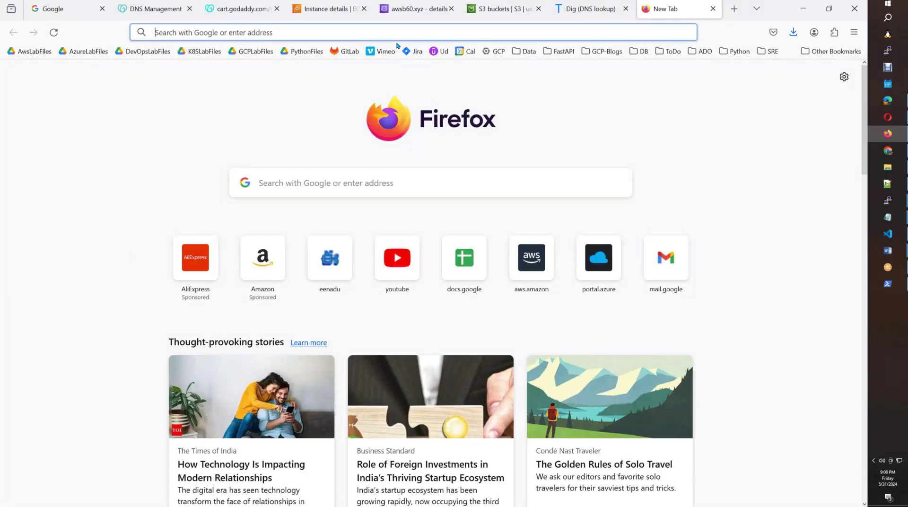
{"action": "type", "text": "netflix.com/"}
{"action": "key", "text": "Return"}
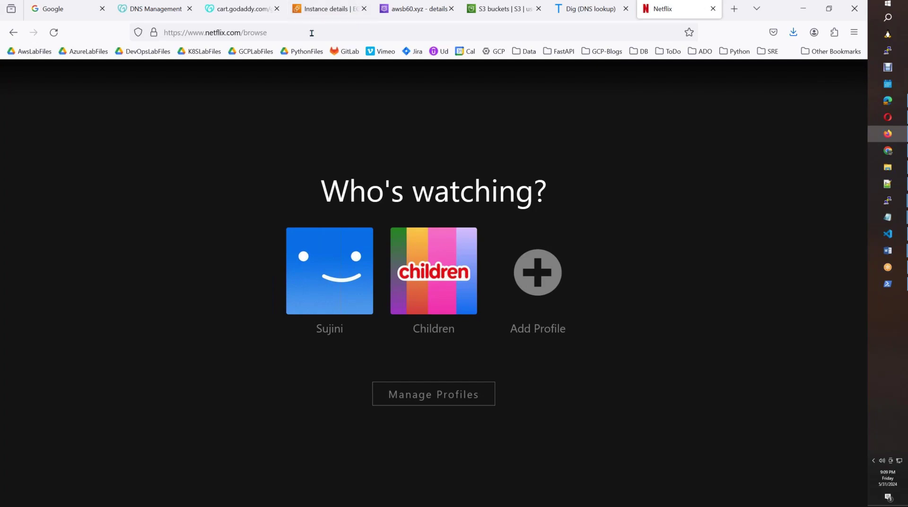
{"action": "left_click_drag", "start_coordinate": [238, 30], "coordinate": [194, 32]}
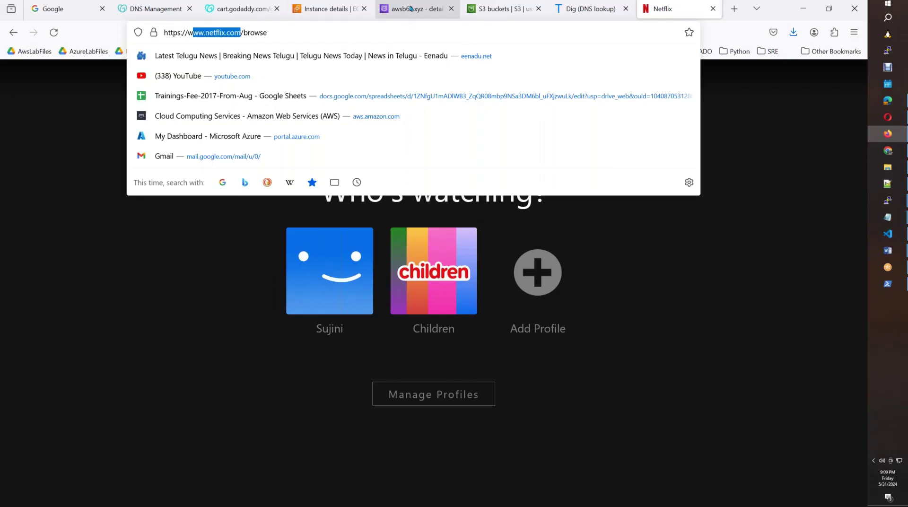
Step: Enter the command nslookup netflix.com at the PowerShell prompt
{"action": "left_click", "coordinate": [411, 8]}
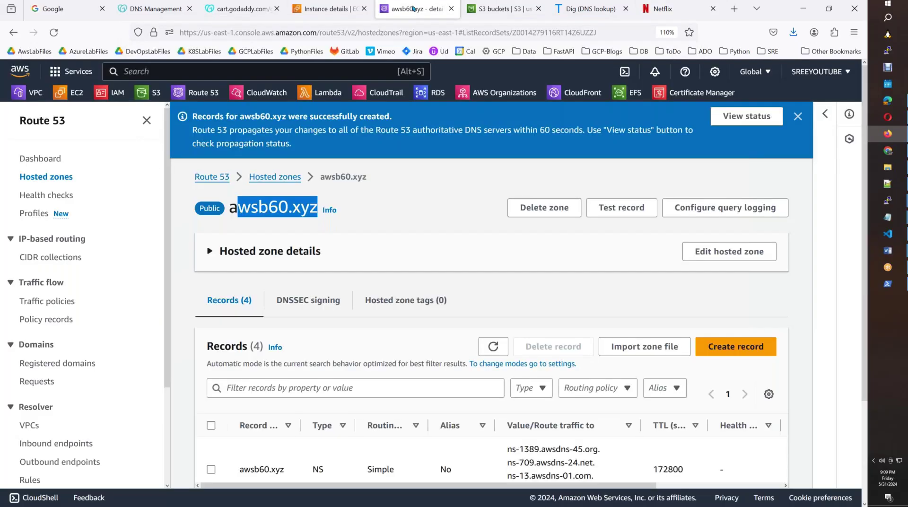
{"action": "left_click", "coordinate": [888, 284]}
{"action": "type", "text": "nslookup ne"}
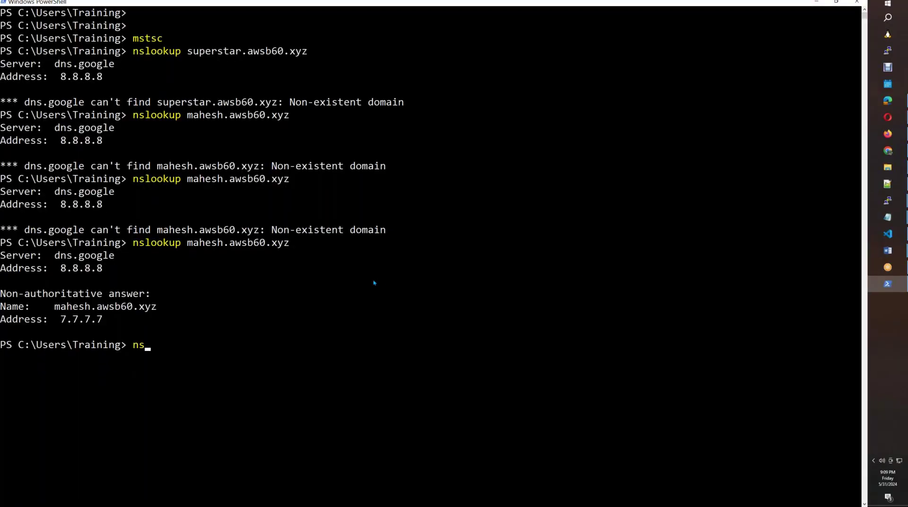
{"action": "type", "text": "tflix.com"}
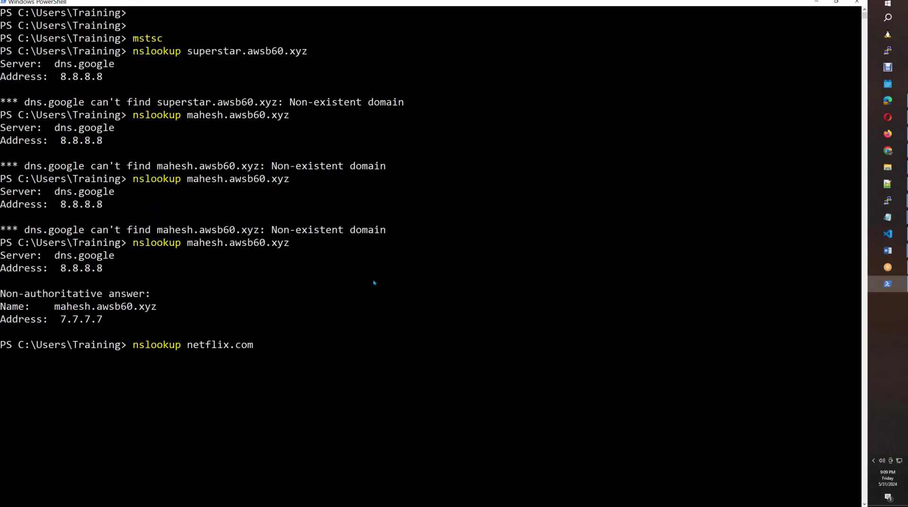
Step: Run the netflix.com lookup and highlight its six returned addresses, including 52.38.7.83
{"action": "key", "text": "Return"}
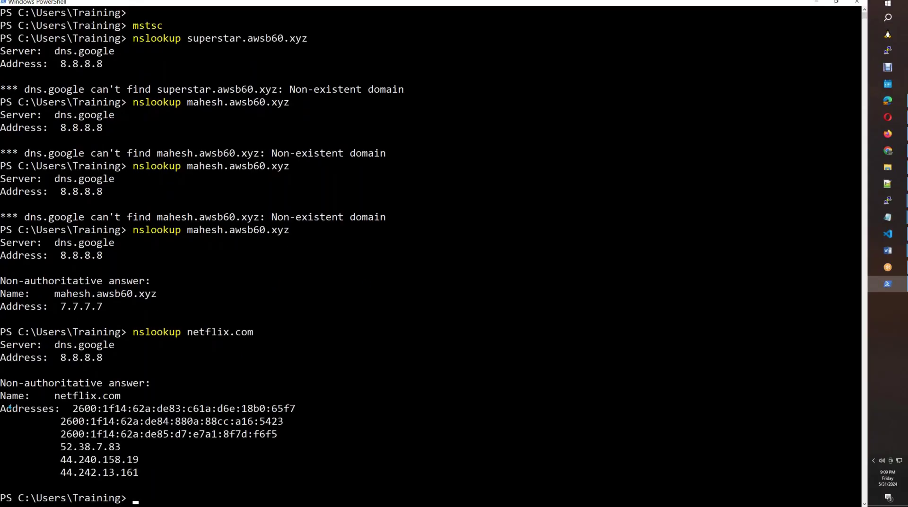
{"action": "mouse_move", "coordinate": [5, 407]}
{"action": "left_mouse_down"}
{"action": "mouse_move", "coordinate": [142, 438]}
{"action": "mouse_move", "coordinate": [143, 475]}
{"action": "mouse_move", "coordinate": [1, 413]}
{"action": "left_mouse_up"}
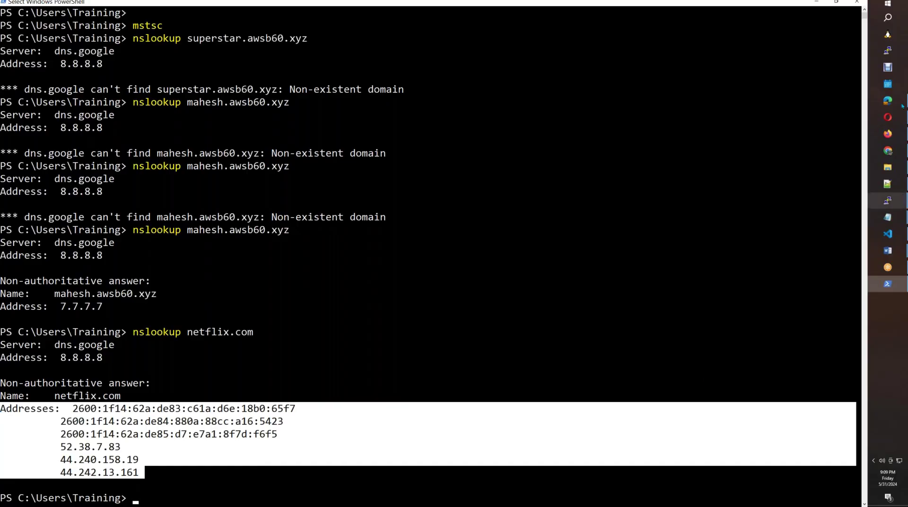
{"action": "left_click", "coordinate": [888, 134]}
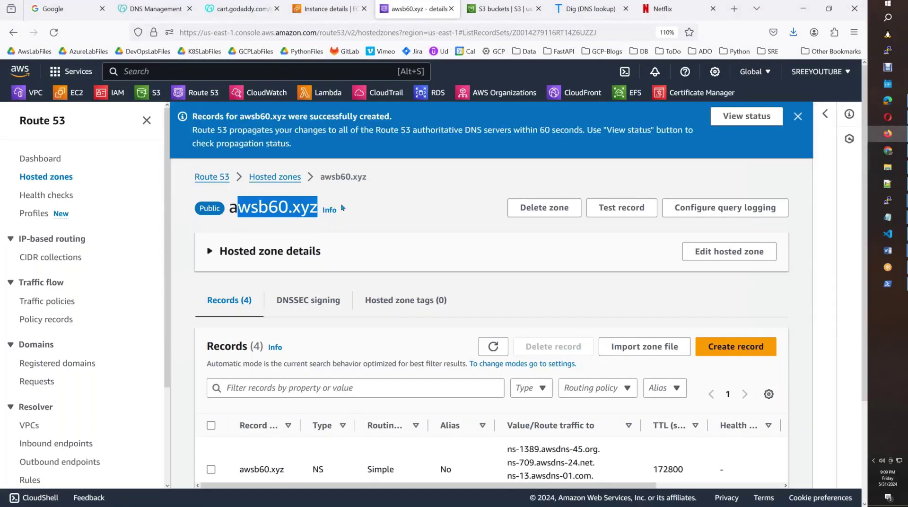
{"action": "left_click_drag", "start_coordinate": [343, 210], "coordinate": [241, 214]}
{"action": "left_click", "coordinate": [420, 206]}
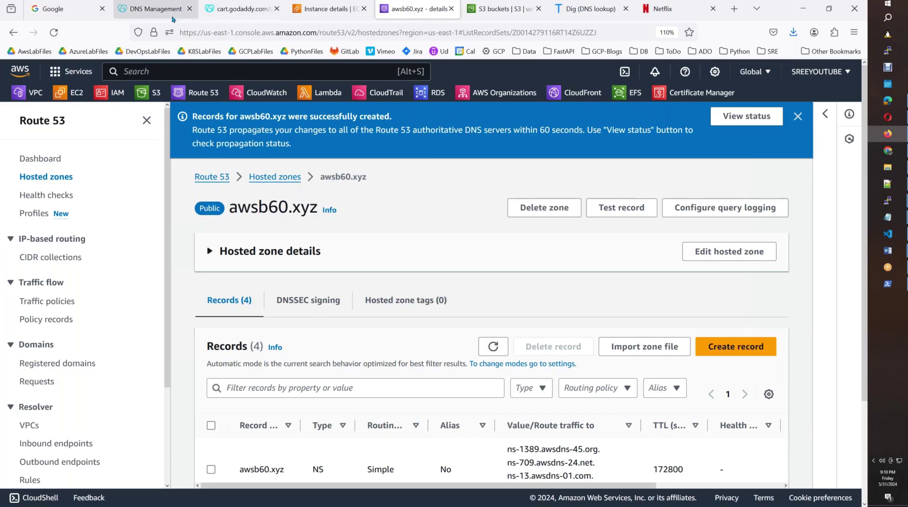
{"action": "left_click", "coordinate": [157, 8]}
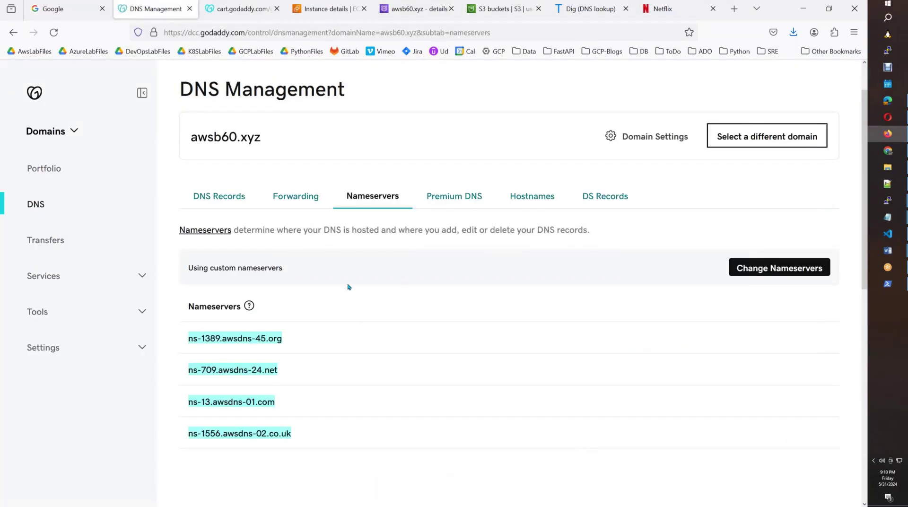
{"action": "left_click", "coordinate": [208, 201]}
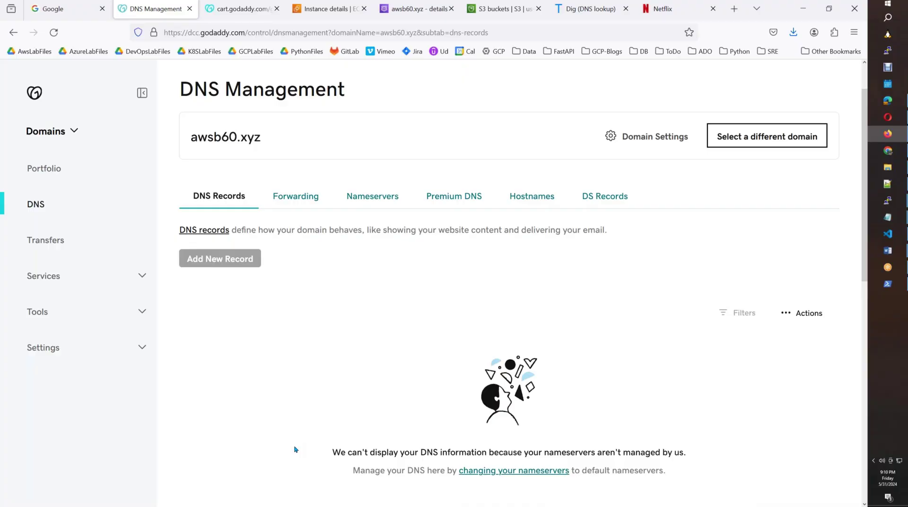
{"action": "left_click", "coordinate": [402, 14]}
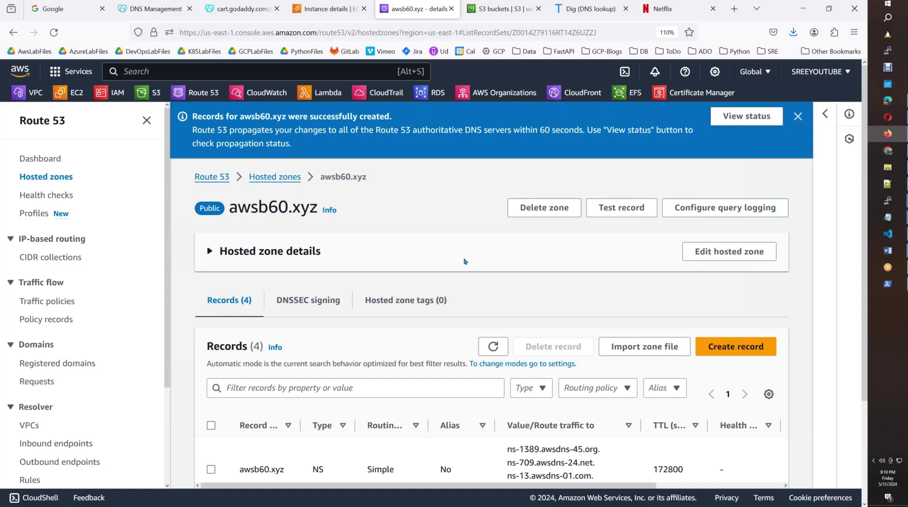
Step: In a new tab, replace the typed gmail.com address with mail.google.com
{"action": "left_click", "coordinate": [735, 9]}
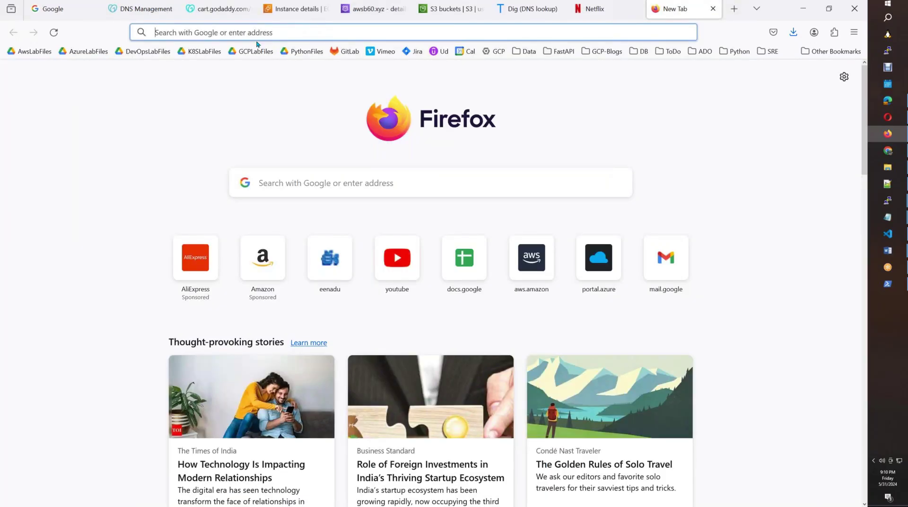
{"action": "type", "text": "gmail.com/"}
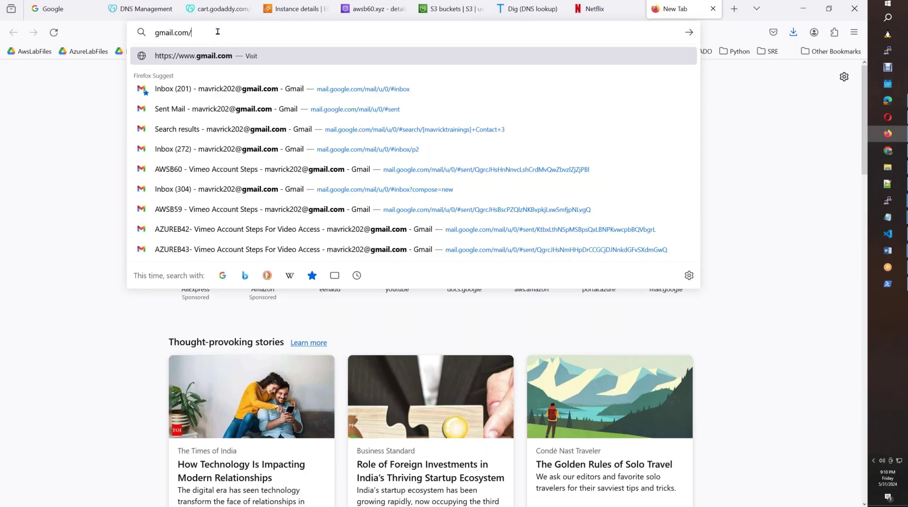
{"action": "left_click_drag", "start_coordinate": [218, 33], "coordinate": [128, 32]}
{"action": "type", "text": "mail.google"}
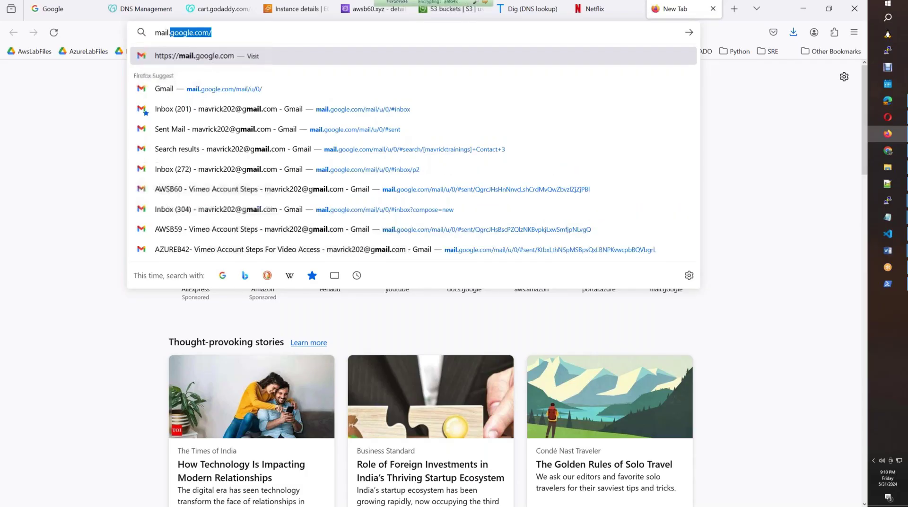
{"action": "type", "text": ".com"}
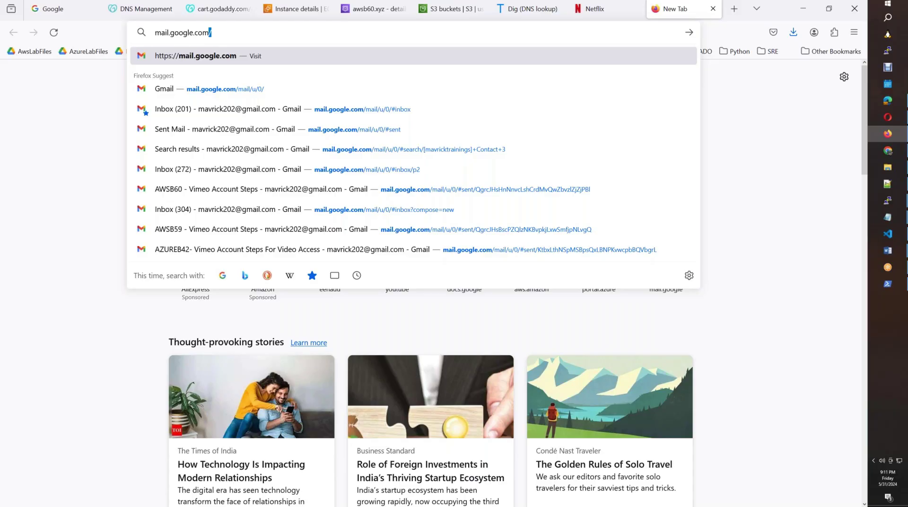
Step: Inspect the mahesh A record and superstar CNAME in awsb60.xyz's records and dismiss the success banner
{"action": "left_click", "coordinate": [373, 9]}
{"action": "scroll", "coordinate": [329, 411], "scroll_direction": "down", "scroll_amount": 3}
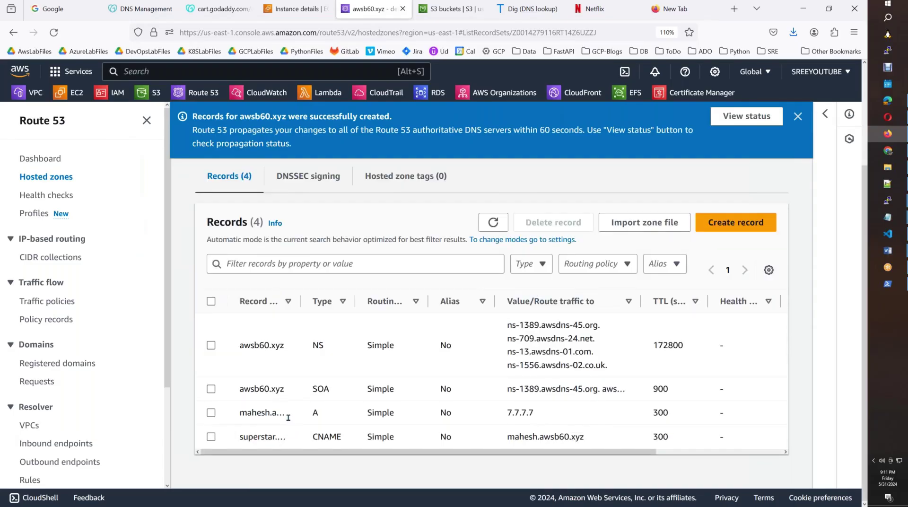
{"action": "left_click_drag", "start_coordinate": [241, 413], "coordinate": [292, 412]}
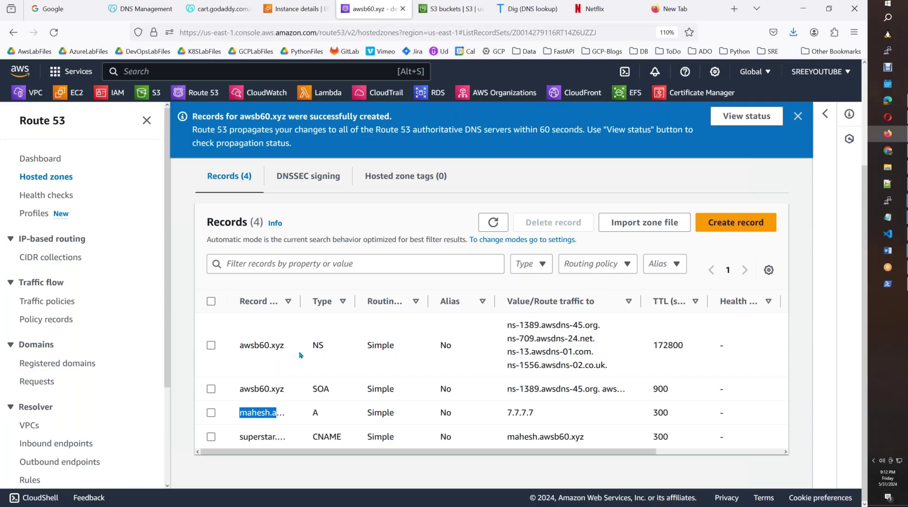
{"action": "left_click", "coordinate": [279, 425]}
{"action": "left_click_drag", "start_coordinate": [243, 412], "coordinate": [330, 436]}
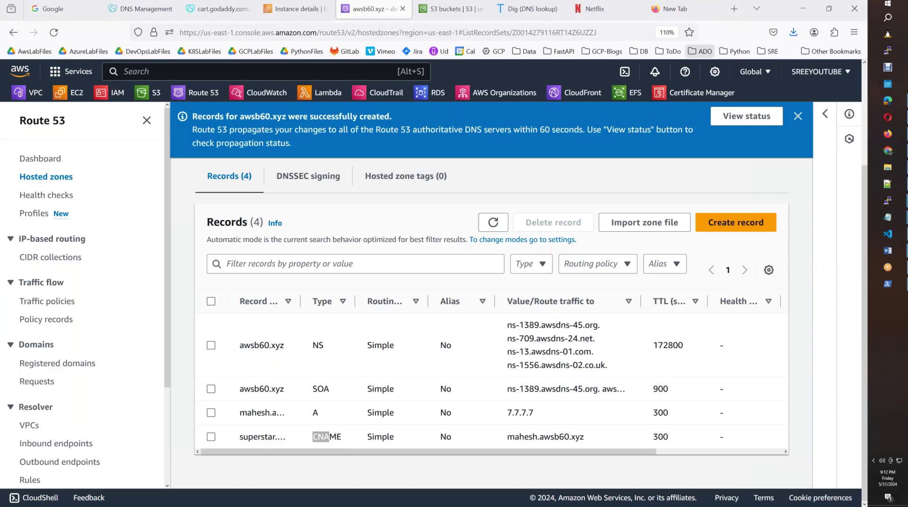
{"action": "left_click", "coordinate": [799, 116]}
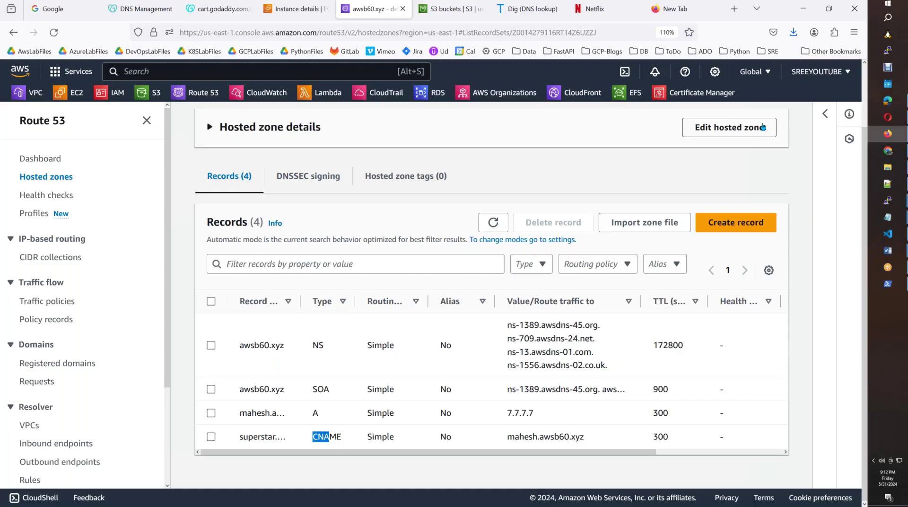
{"action": "scroll", "coordinate": [722, 132], "scroll_direction": "up", "scroll_amount": 2}
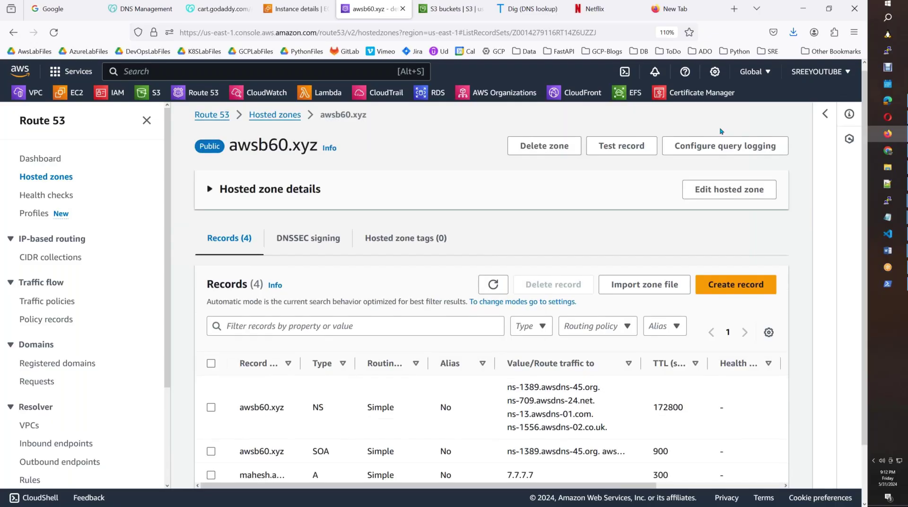
{"action": "scroll", "coordinate": [622, 370], "scroll_direction": "down", "scroll_amount": 2}
{"action": "left_click_drag", "start_coordinate": [623, 372], "coordinate": [543, 336]}
{"action": "left_click", "coordinate": [623, 374]}
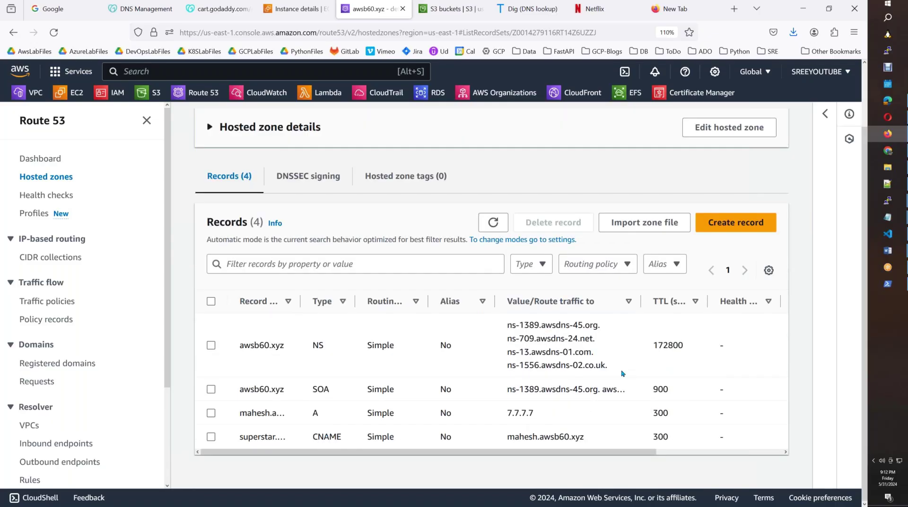